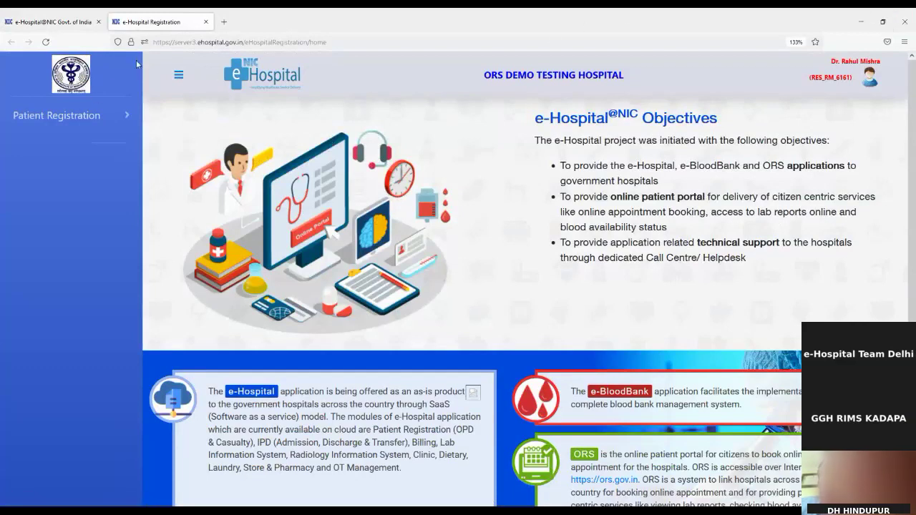
Open New Registration from the Patient Registration section of the sidebar.
click(85, 117)
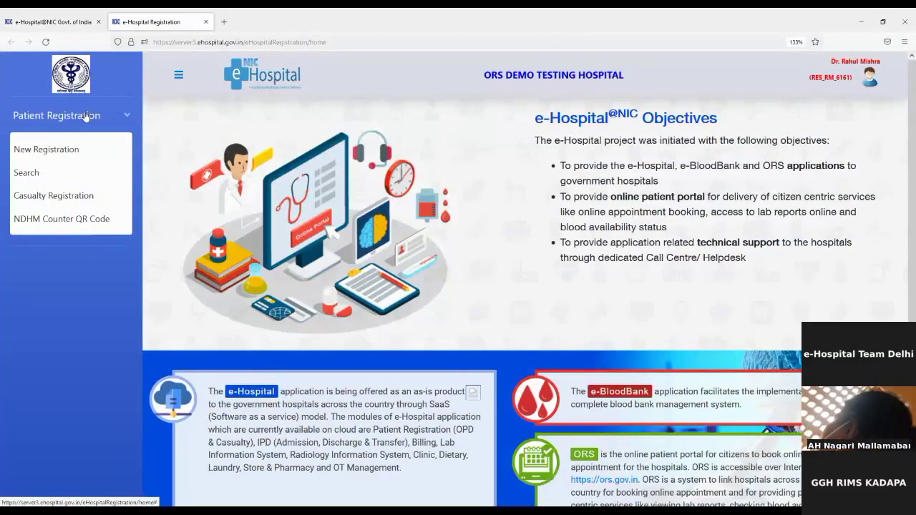
click(73, 156)
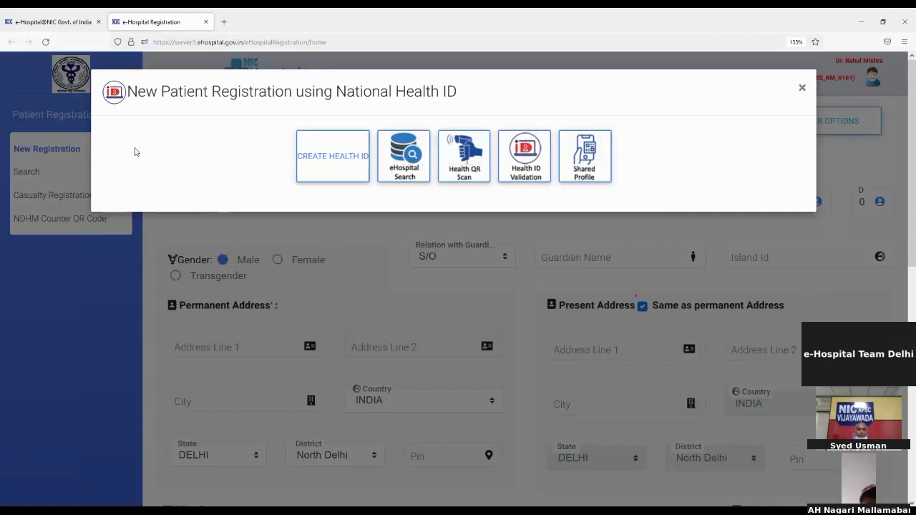
Search eHospital records by the patient's mobile number, select the first match, and cancel the re-visit.
click(406, 167)
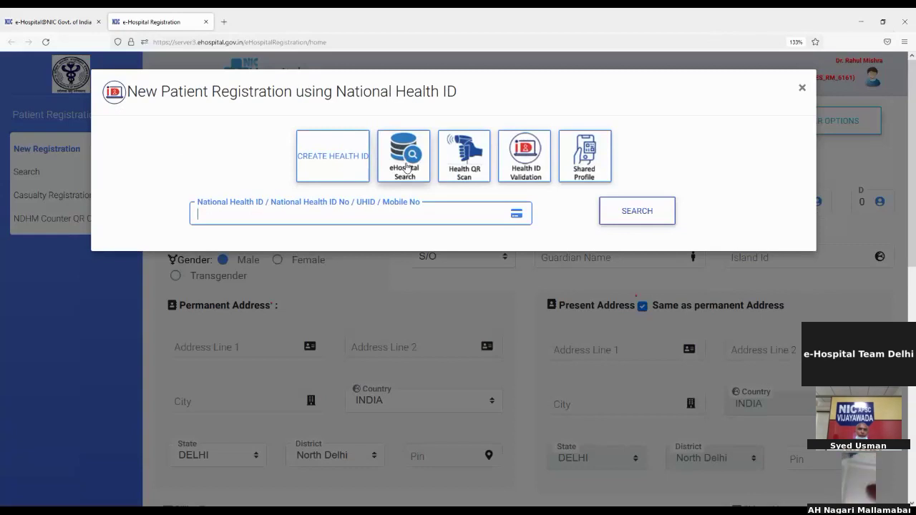
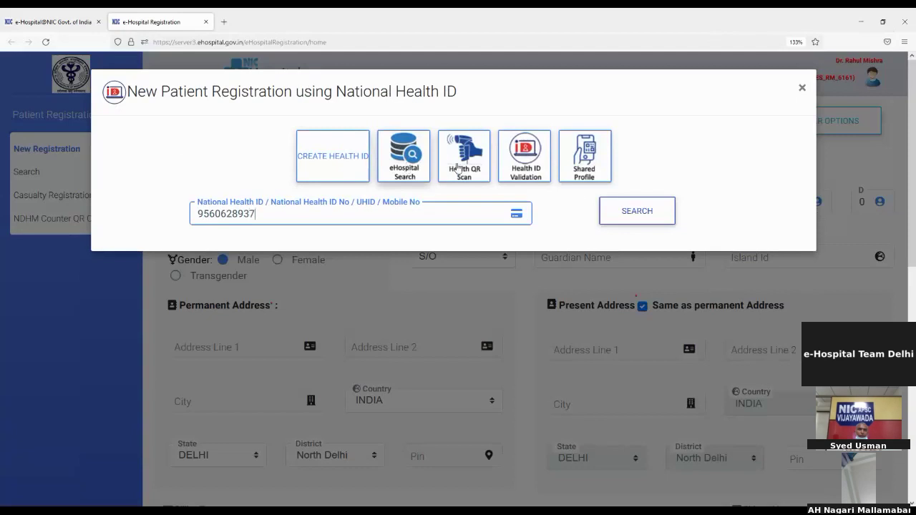
click(658, 217)
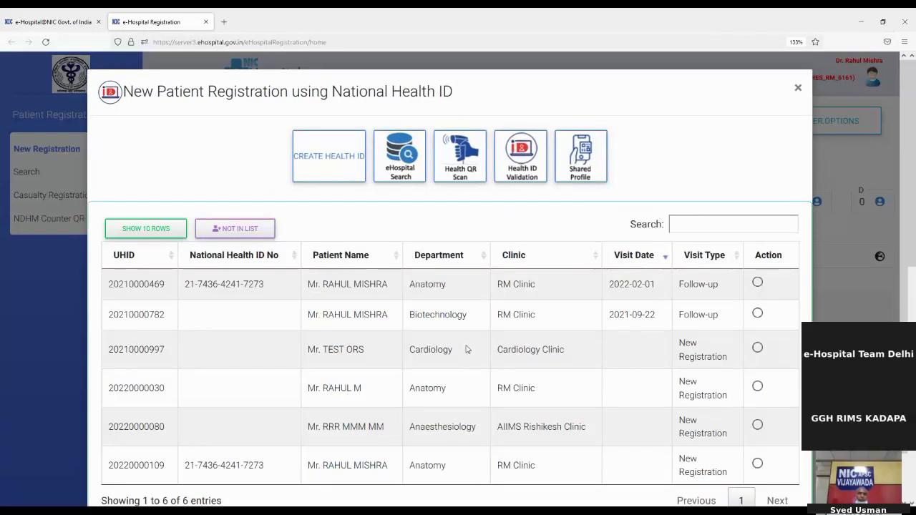
scroll(474, 347, down, 1)
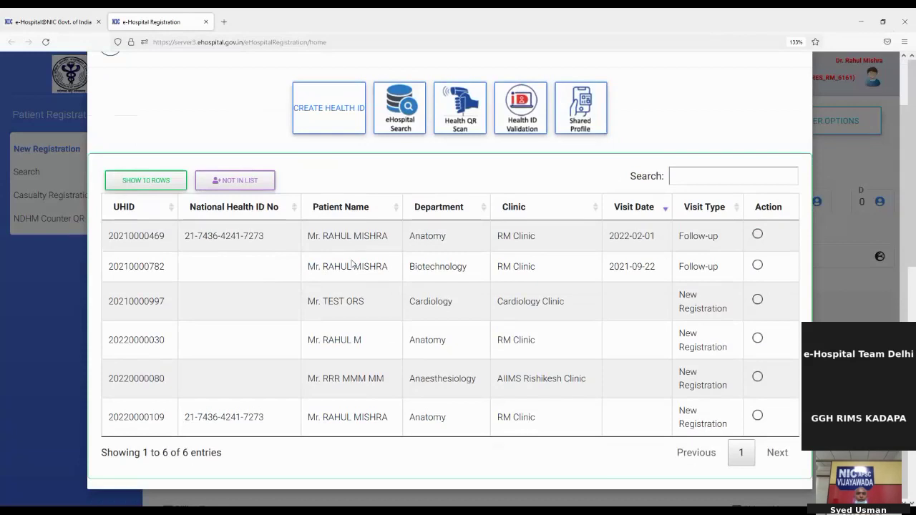
scroll(368, 258, up, 1)
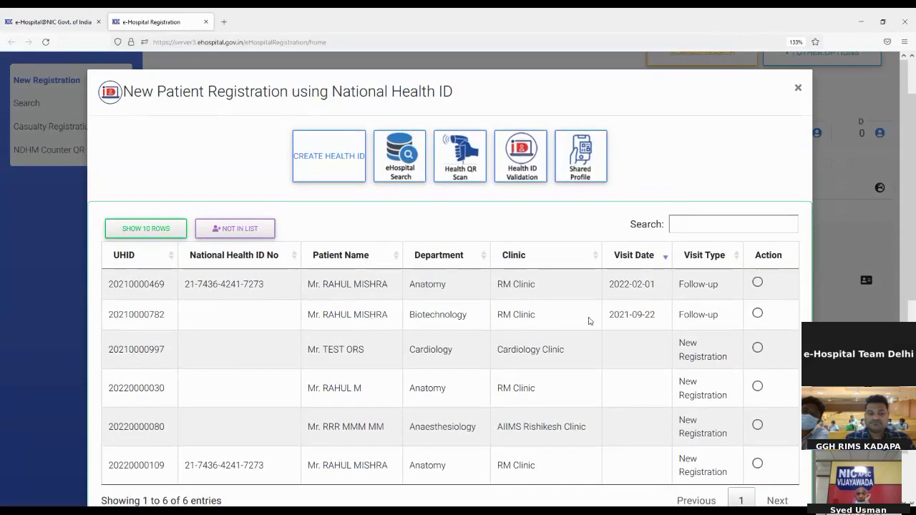
click(758, 284)
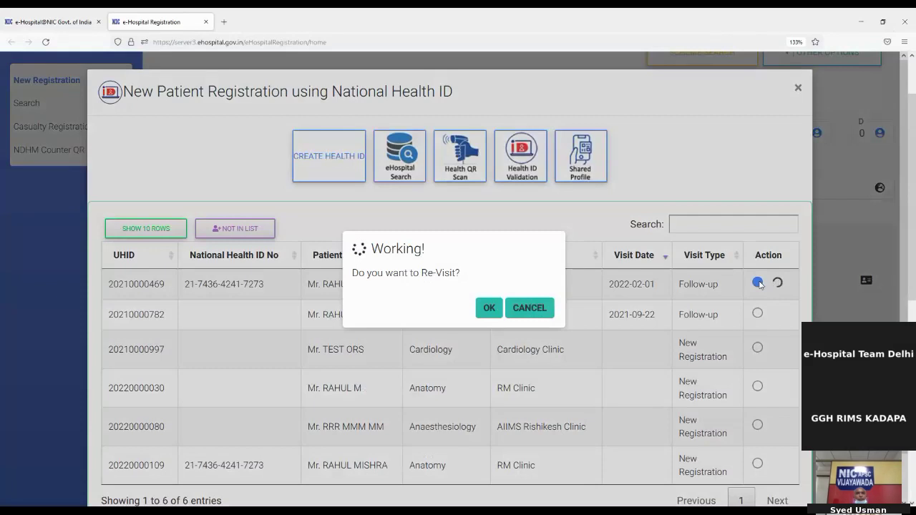
click(528, 308)
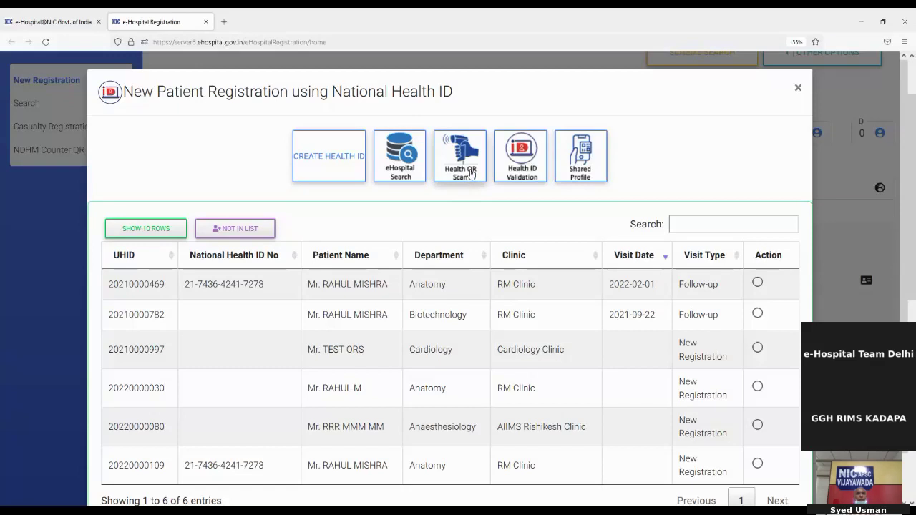
Switch from the Health QR Scan option to Health ID Validation.
click(470, 173)
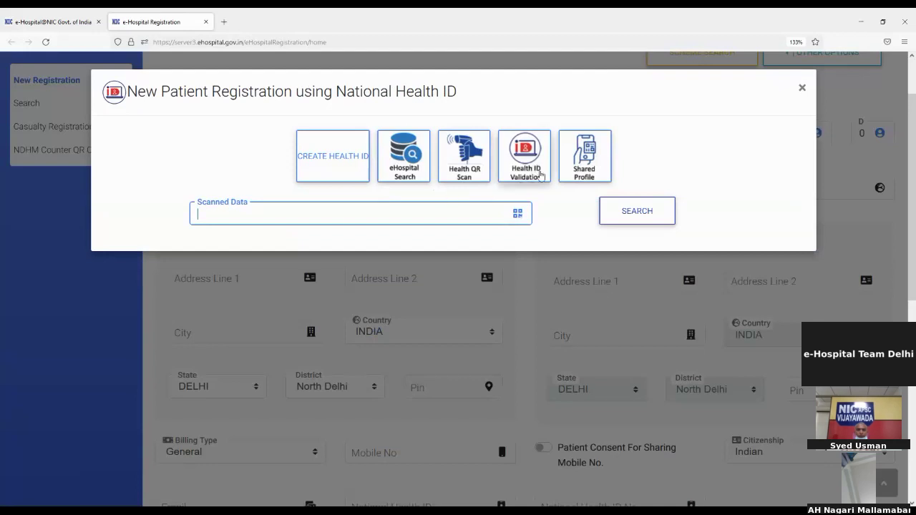
click(541, 168)
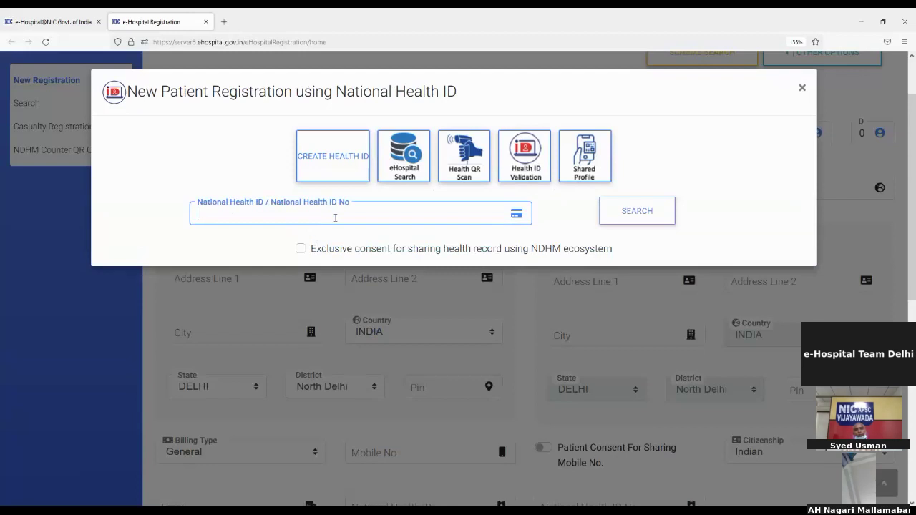
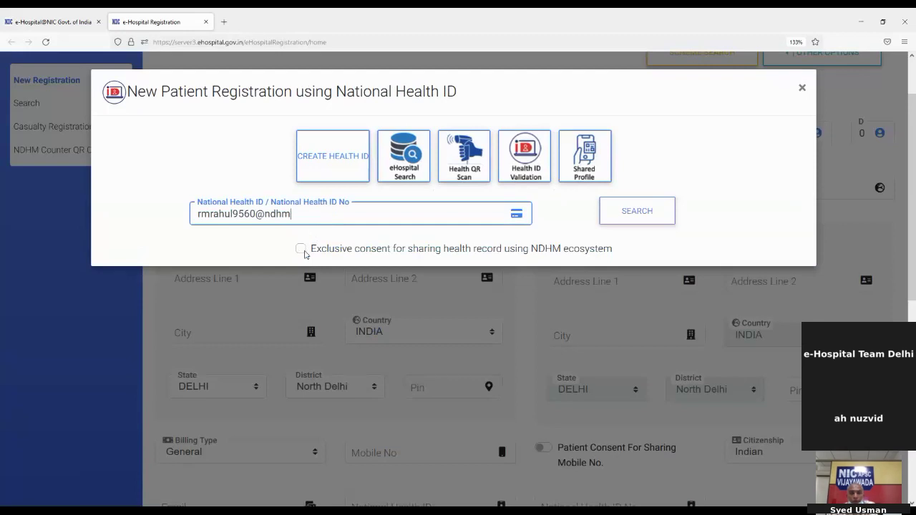
Enter the patient's Health ID, give exclusive consent, and search for matching records.
click(302, 250)
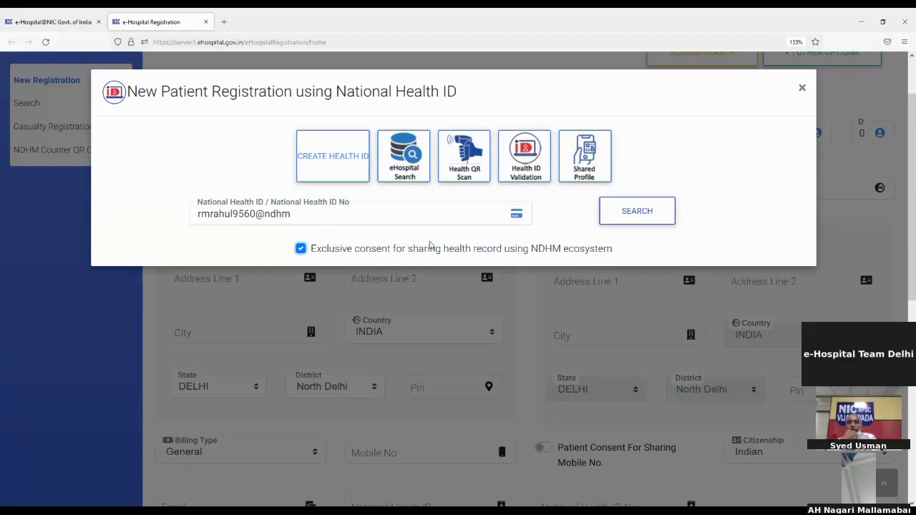
click(654, 219)
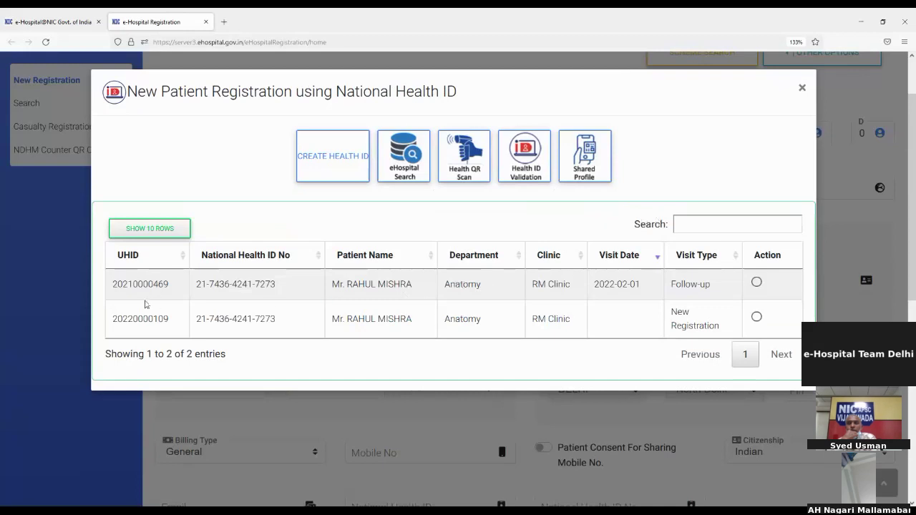
Select the first of the two matching records and decline the re-visit prompt.
drag(154, 283, 206, 285)
drag(331, 284, 371, 285)
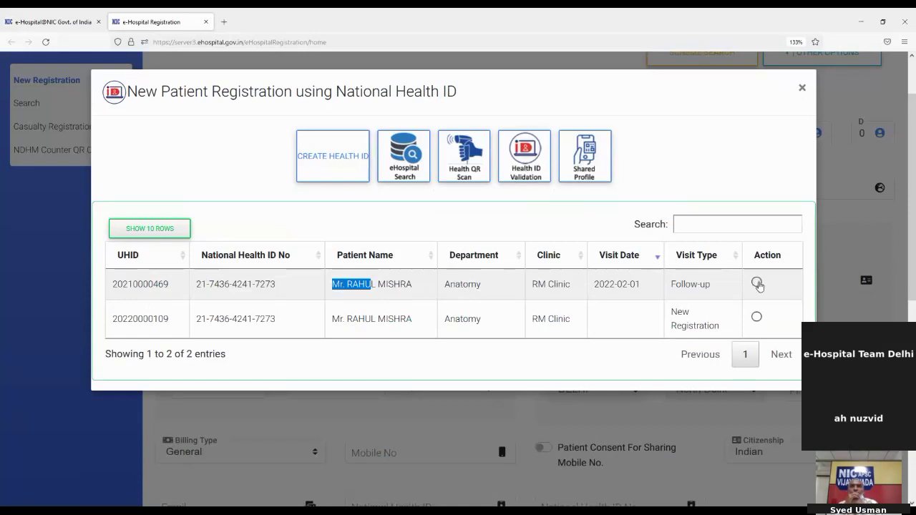
click(757, 283)
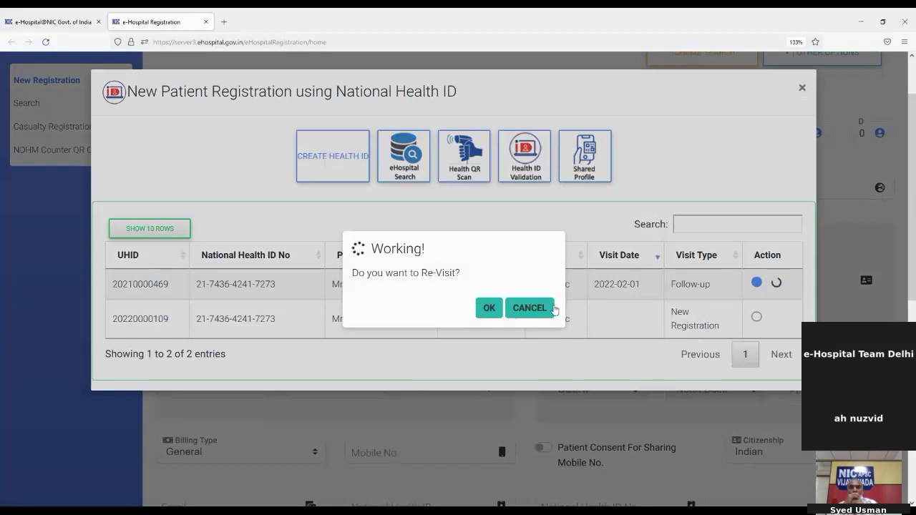
click(555, 309)
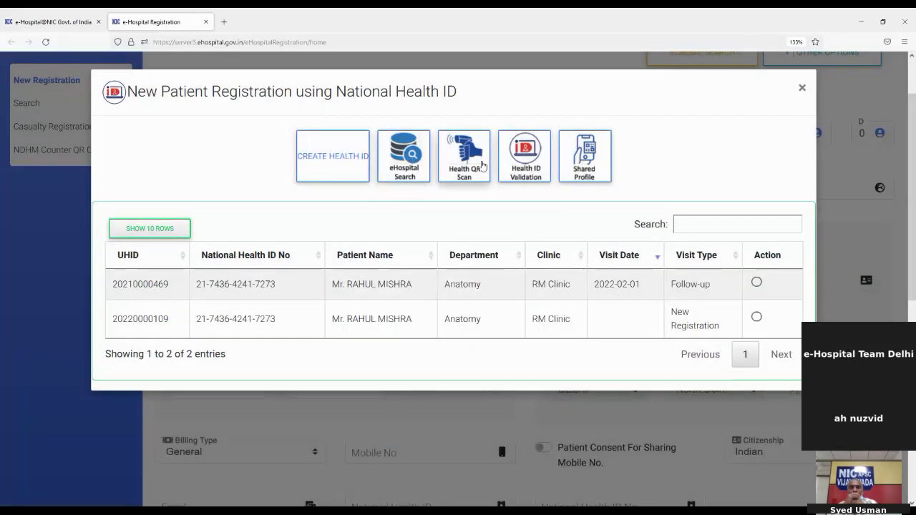
Validate another patient's Health ID with consent ticked, correcting a typo before searching.
click(525, 174)
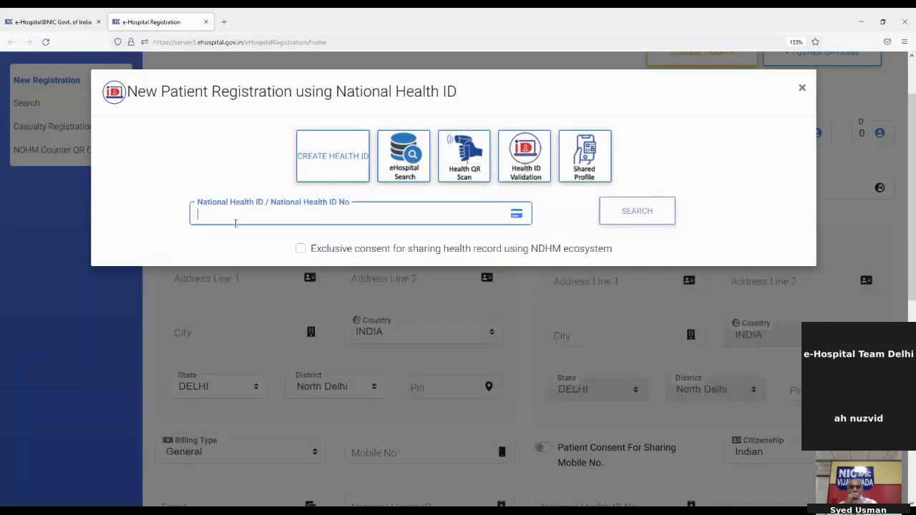
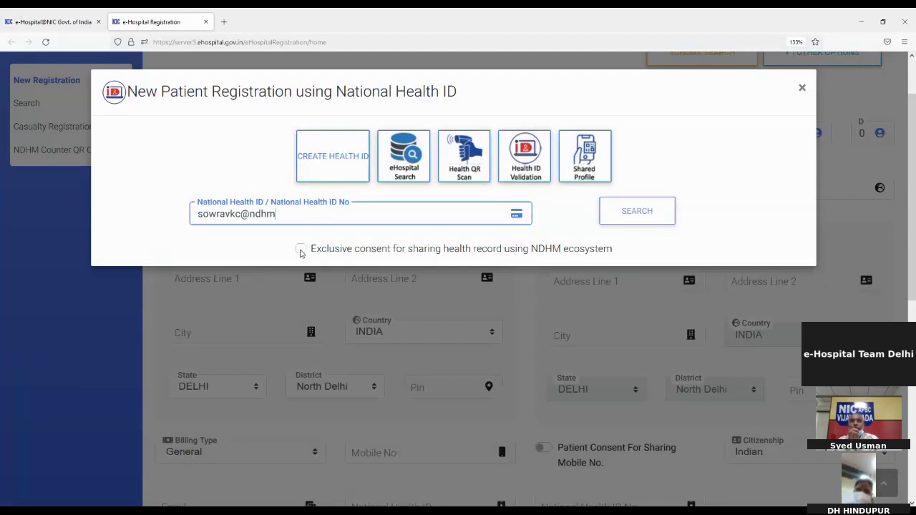
click(300, 250)
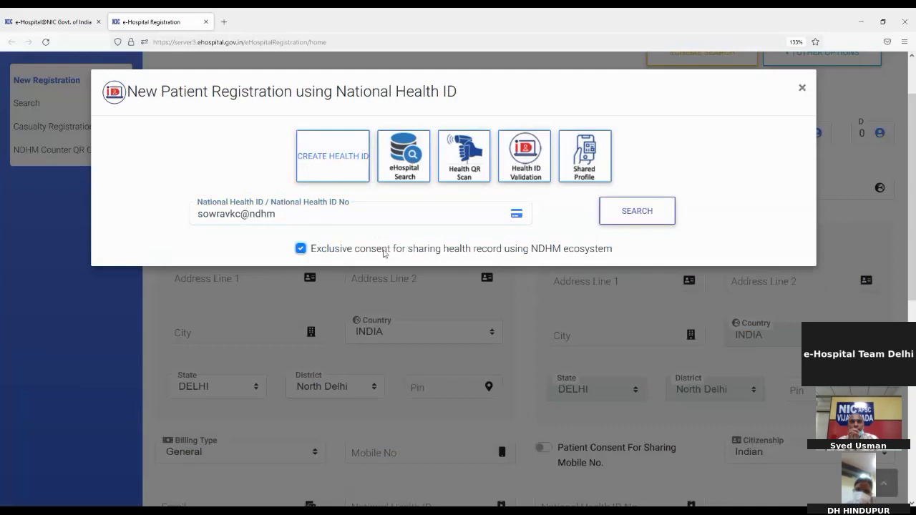
click(658, 216)
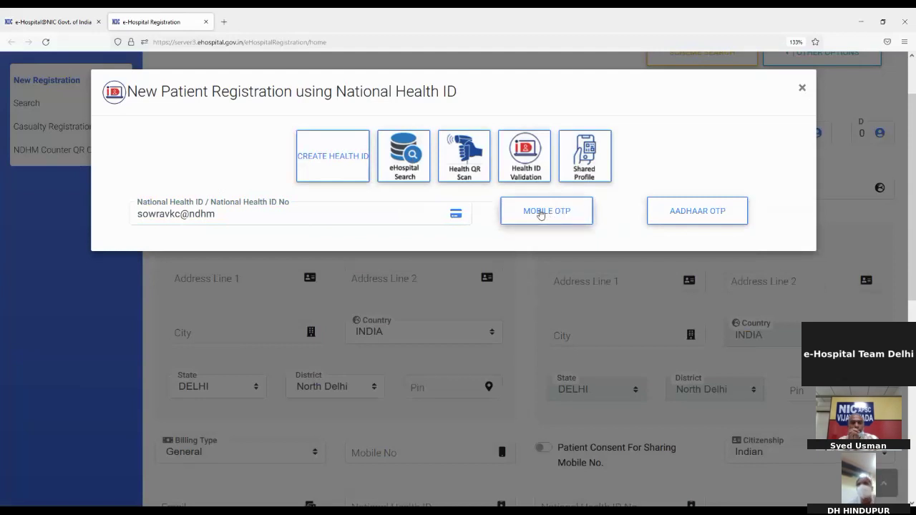
Choose Mobile OTP authentication, enter the received OTP, and verify it.
click(540, 213)
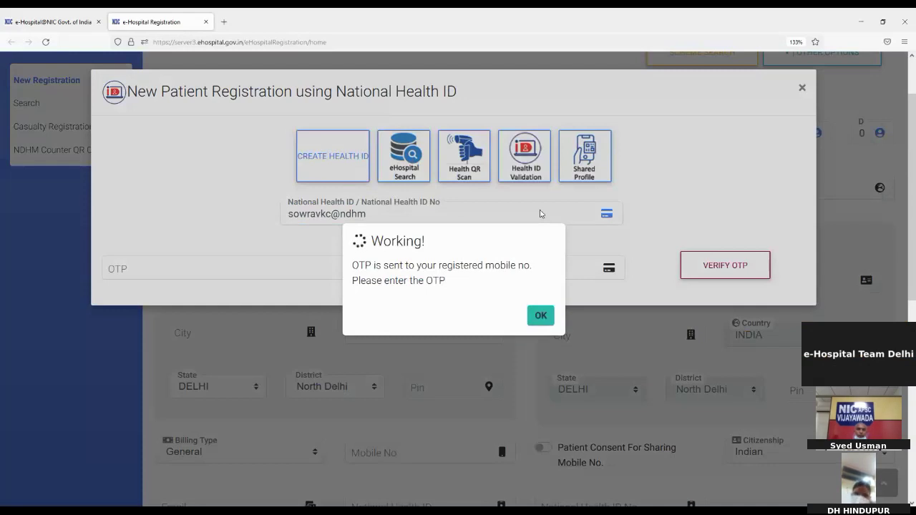
click(541, 317)
click(402, 268)
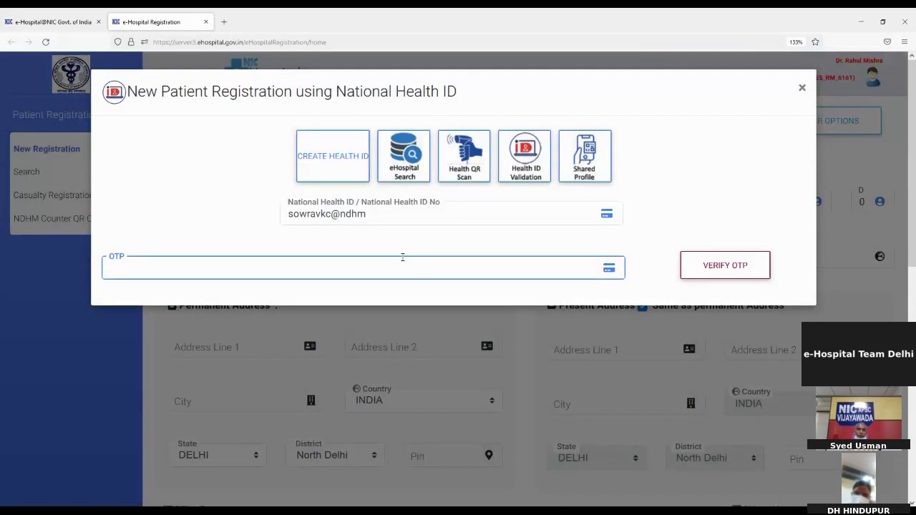
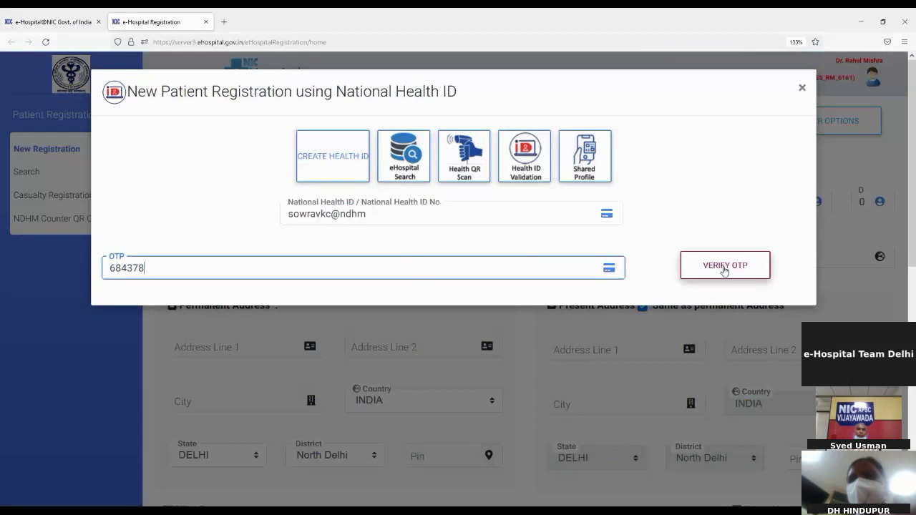
click(724, 268)
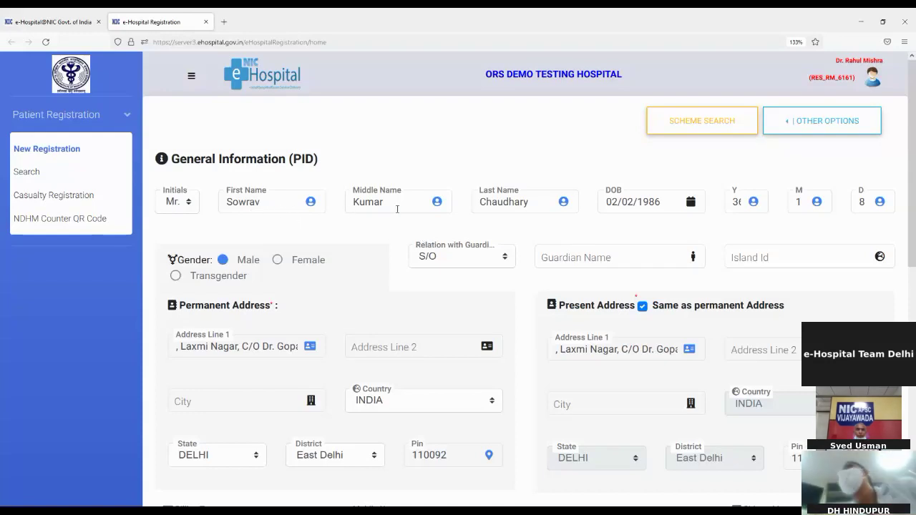
Review the auto-filled patient details down the form and select the National Health ID No value.
scroll(536, 224, down, 1)
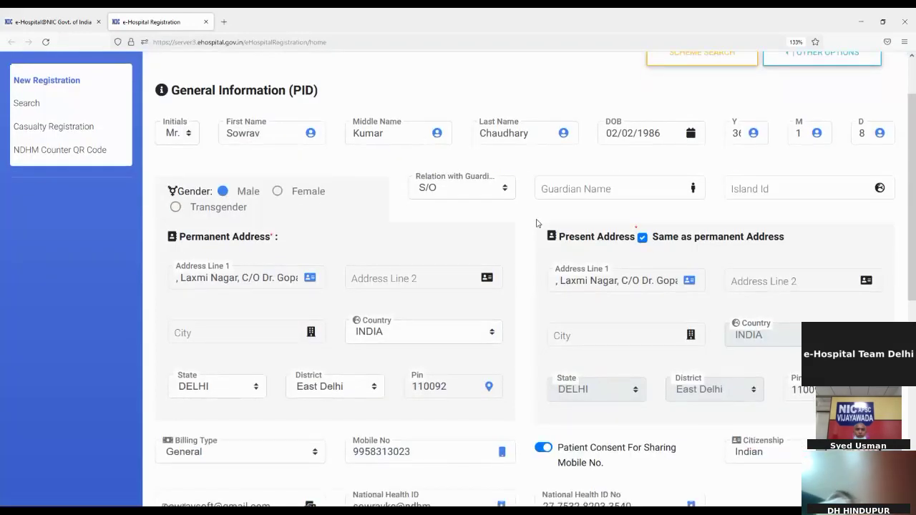
scroll(536, 223, down, 1)
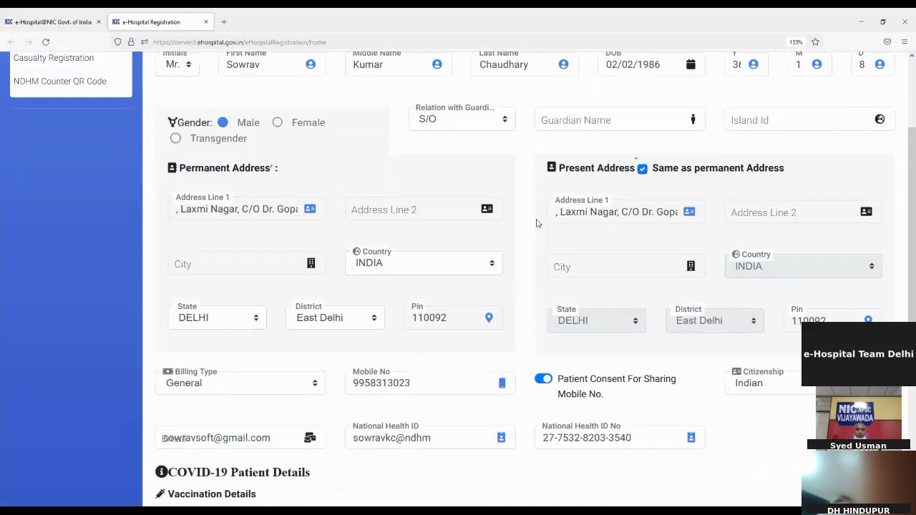
scroll(537, 224, down, 1)
scroll(536, 224, down, 1)
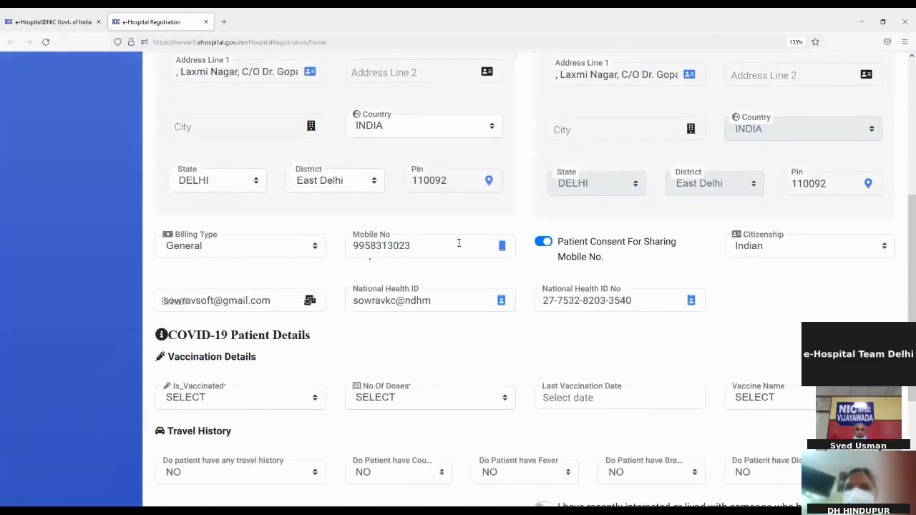
scroll(460, 242, down, 2)
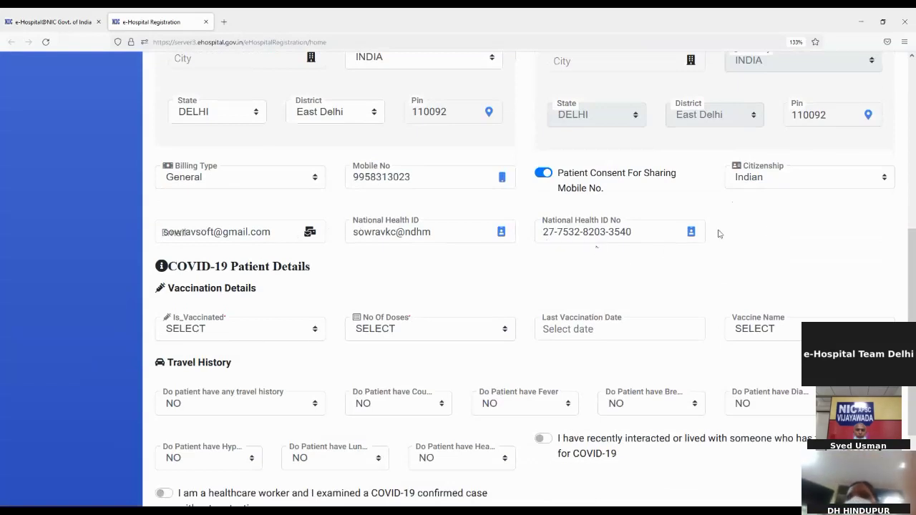
scroll(774, 231, down, 4)
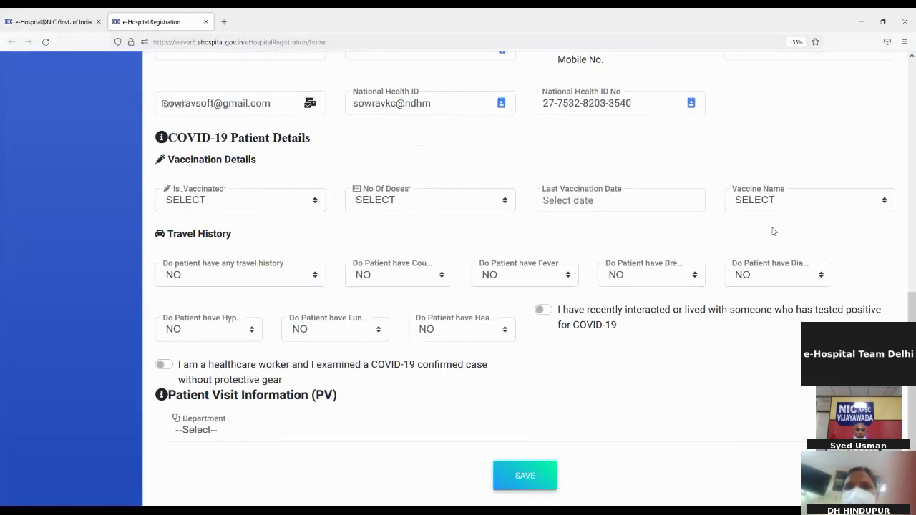
scroll(773, 231, up, 10)
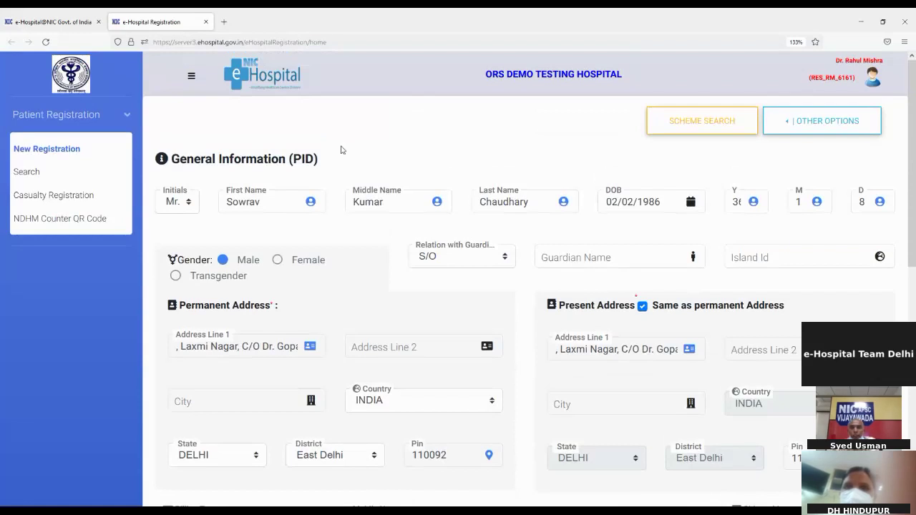
scroll(340, 149, down, 3)
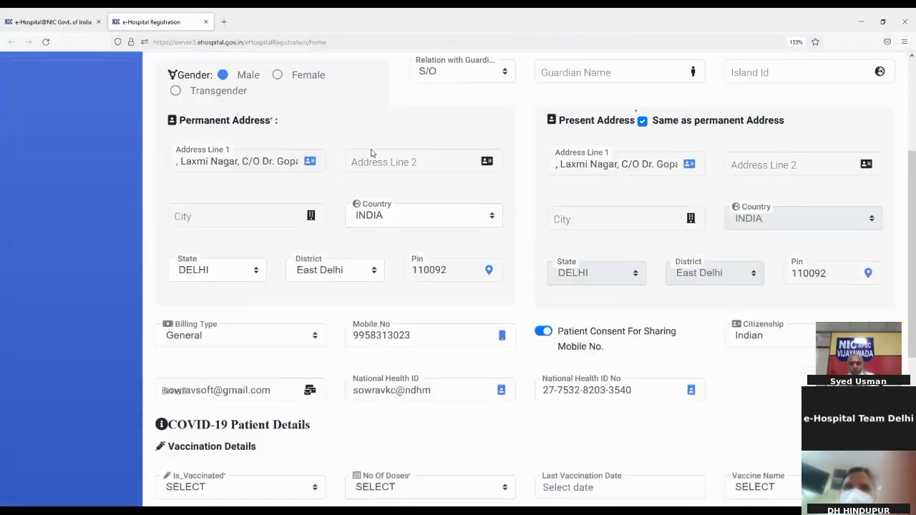
scroll(557, 287, down, 2)
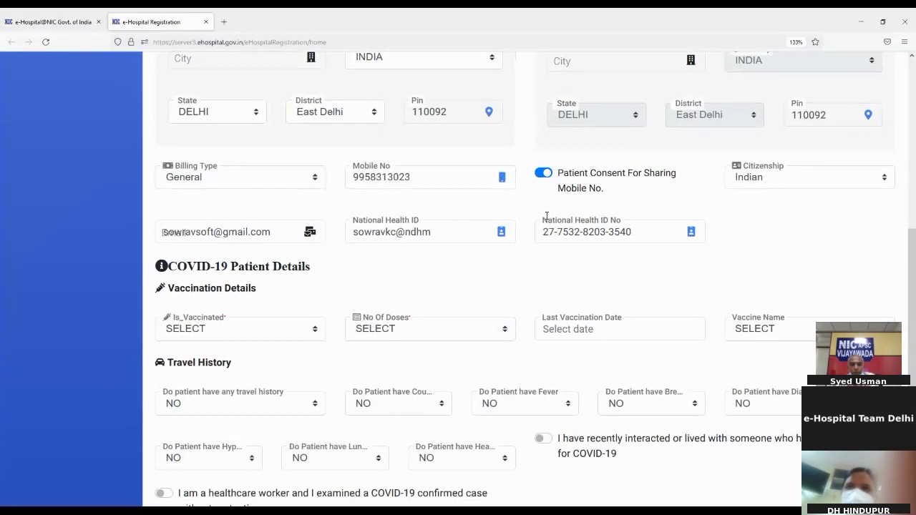
drag(544, 228, 638, 228)
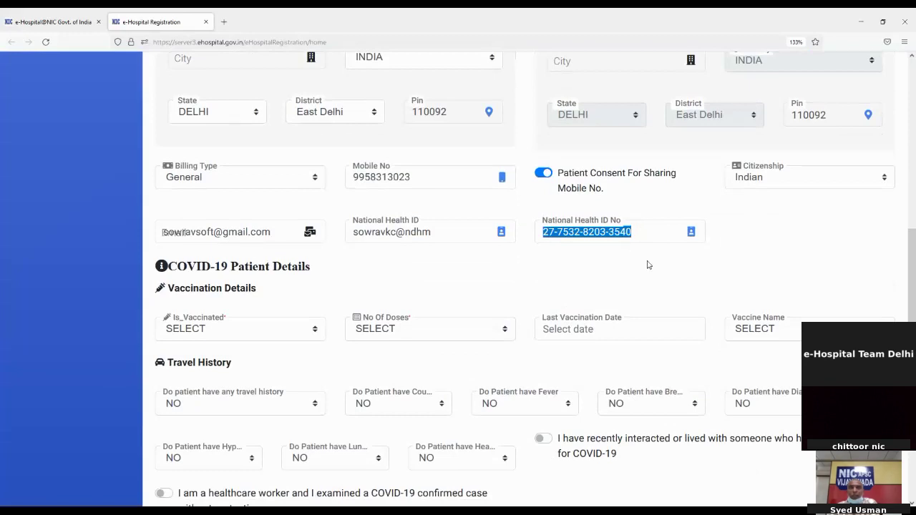
click(904, 41)
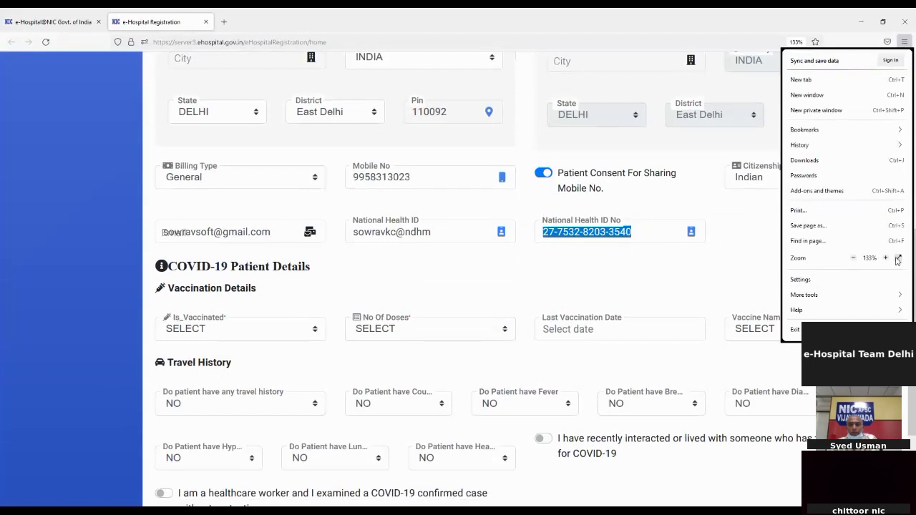
click(886, 258)
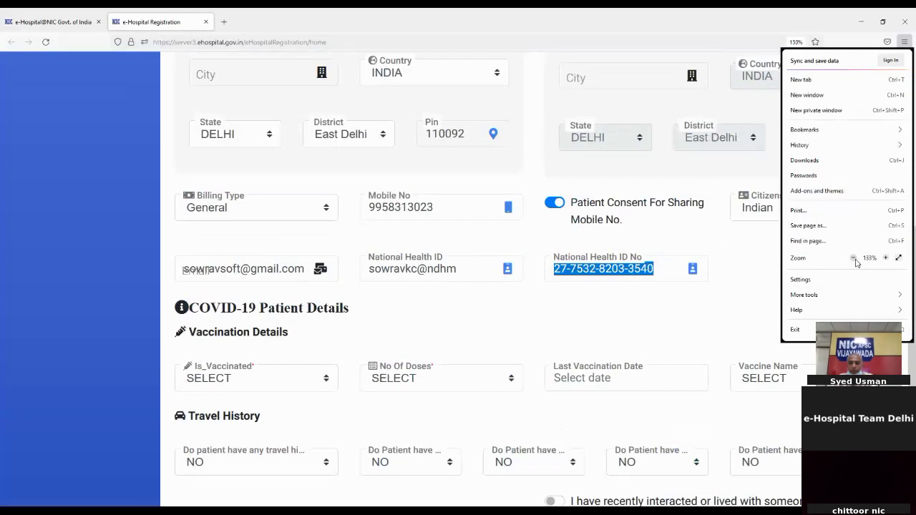
click(757, 277)
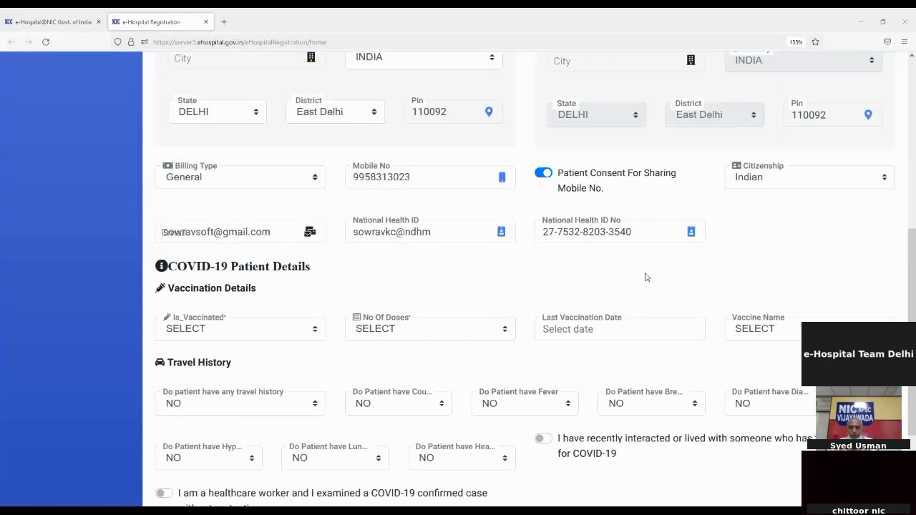
Start a fresh New Registration and choose the Shared Profile lookup.
scroll(644, 277, up, 3)
scroll(644, 277, up, 2)
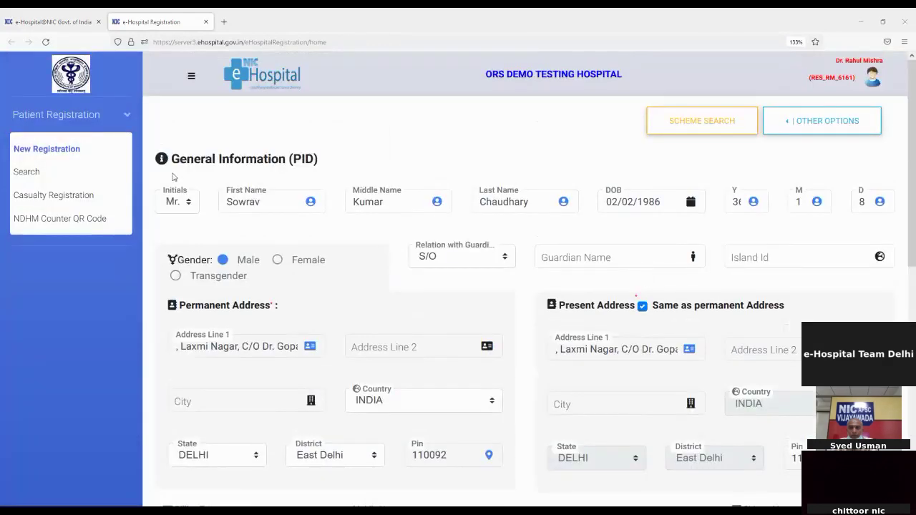
click(43, 148)
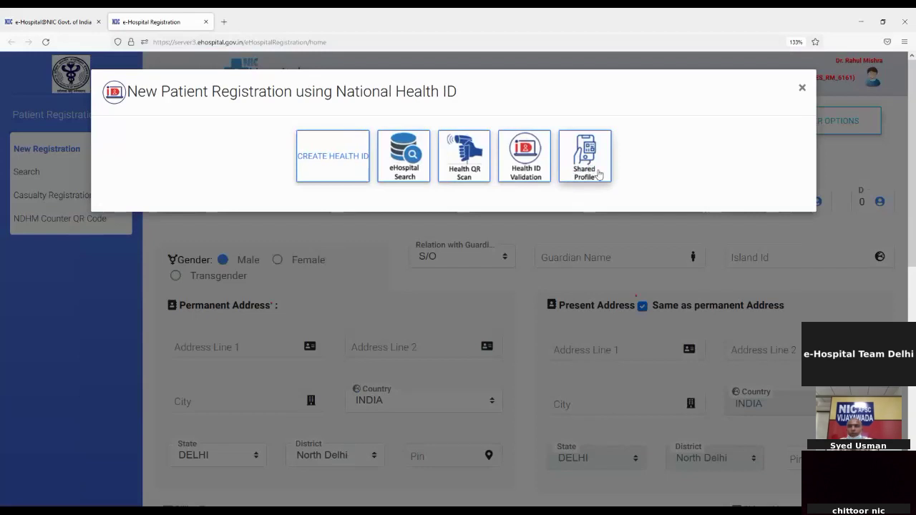
click(598, 175)
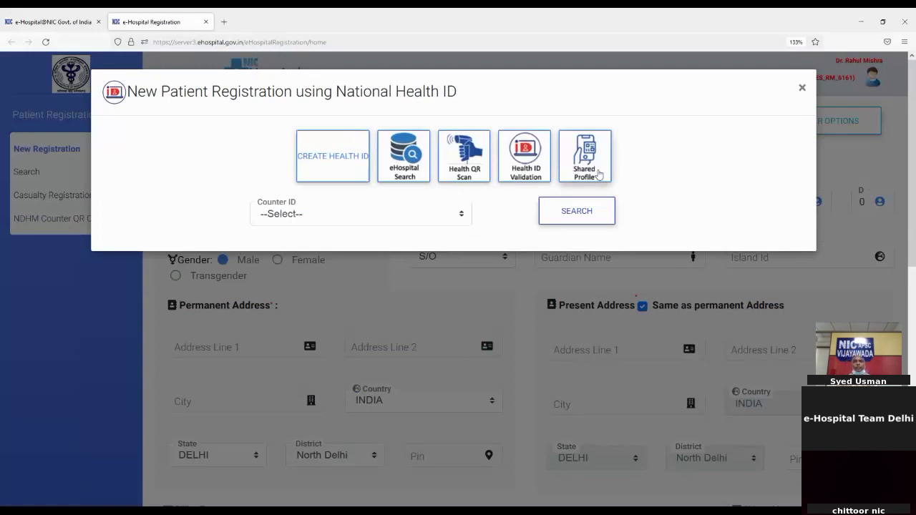
Select COUNTER - 1 as the Counter ID and search its shared profiles.
click(364, 218)
click(319, 255)
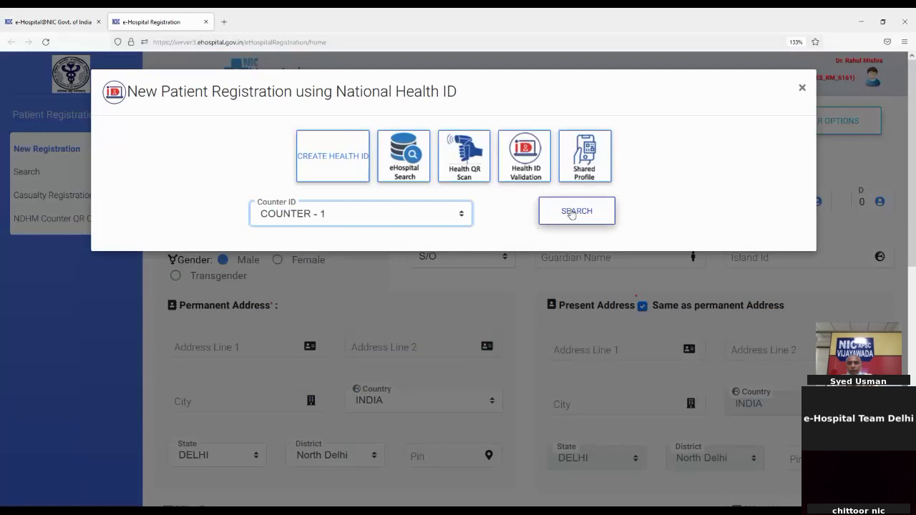
click(571, 213)
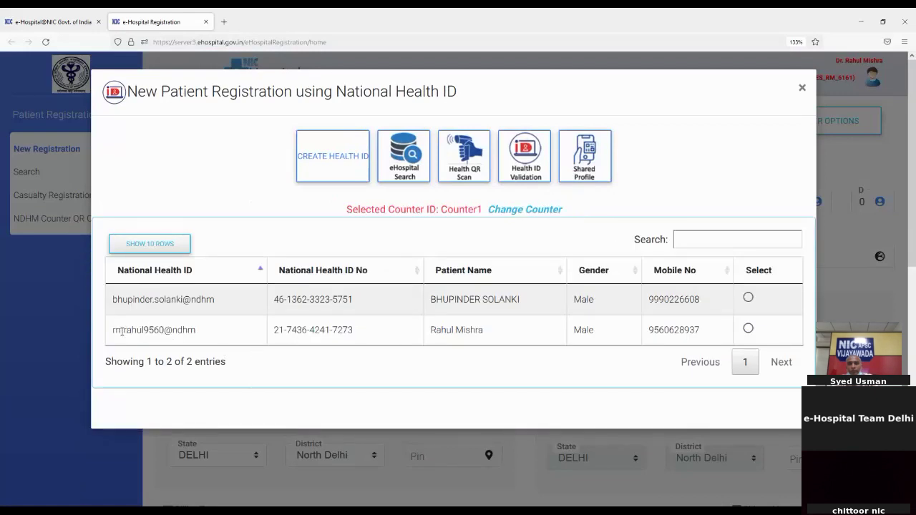
Pick the second patient's Follow-up profile, cancel the re-visit, and close the Health ID dialog.
drag(113, 330, 204, 331)
click(224, 328)
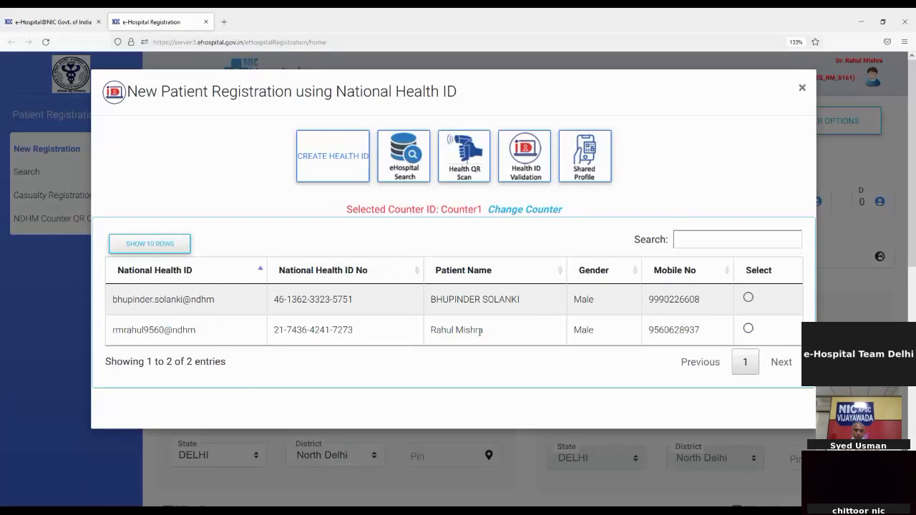
click(748, 329)
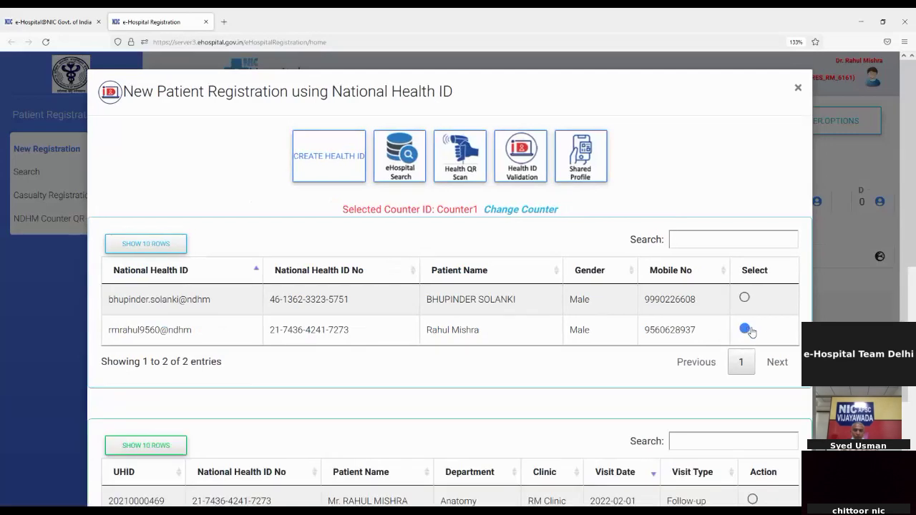
scroll(704, 365, down, 3)
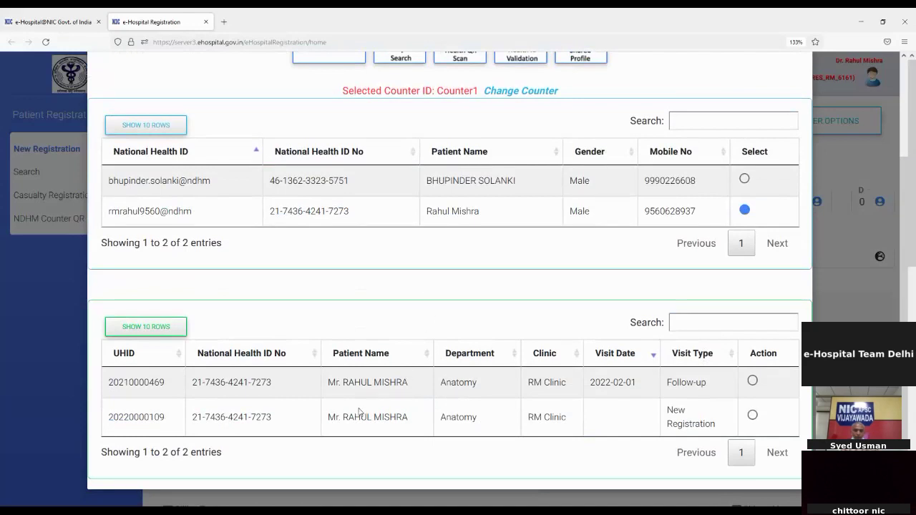
click(752, 382)
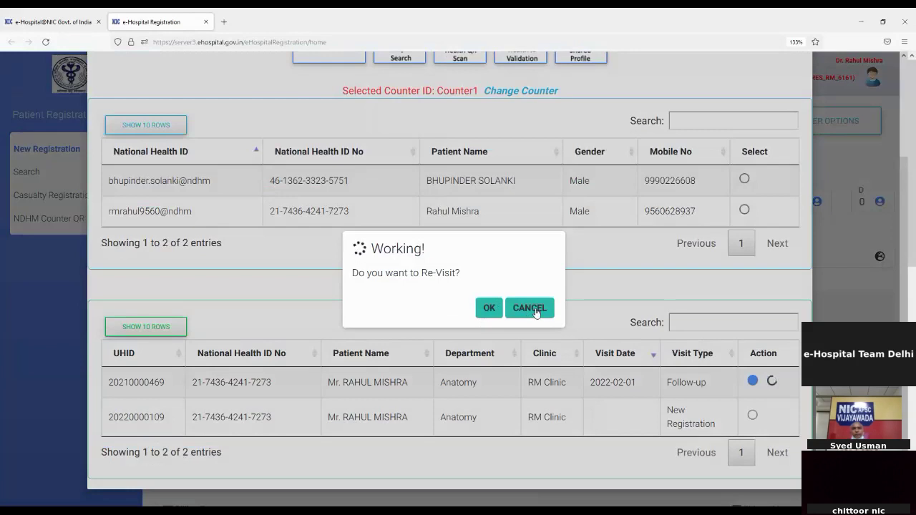
click(529, 307)
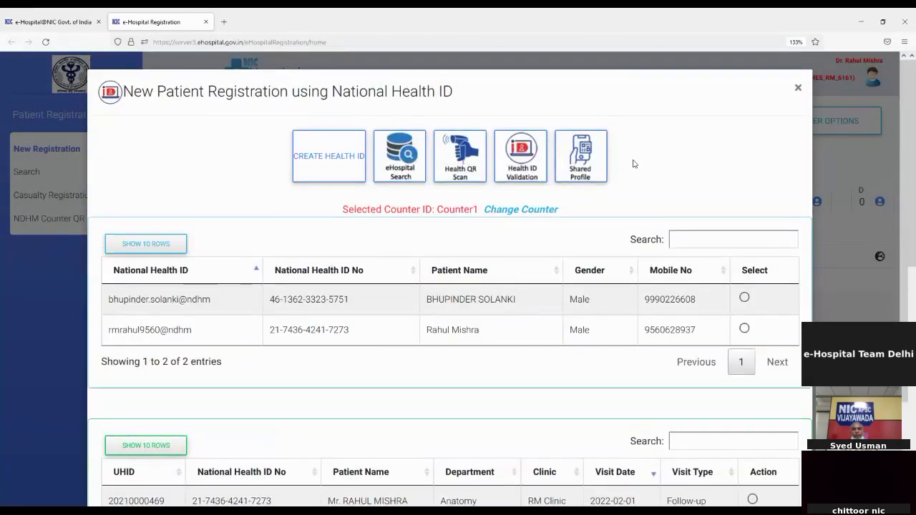
click(795, 88)
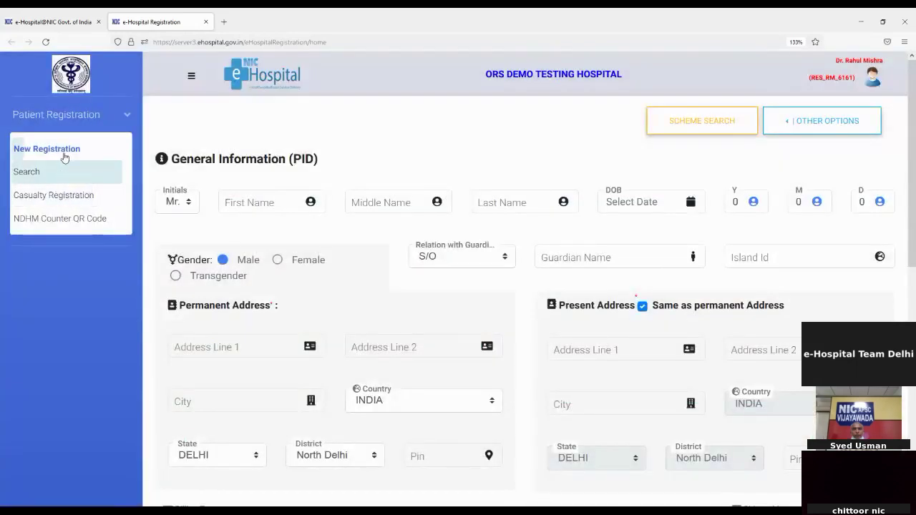
Begin a fresh patient registration with the National Health ID window dismissed, ready for the first name.
click(71, 148)
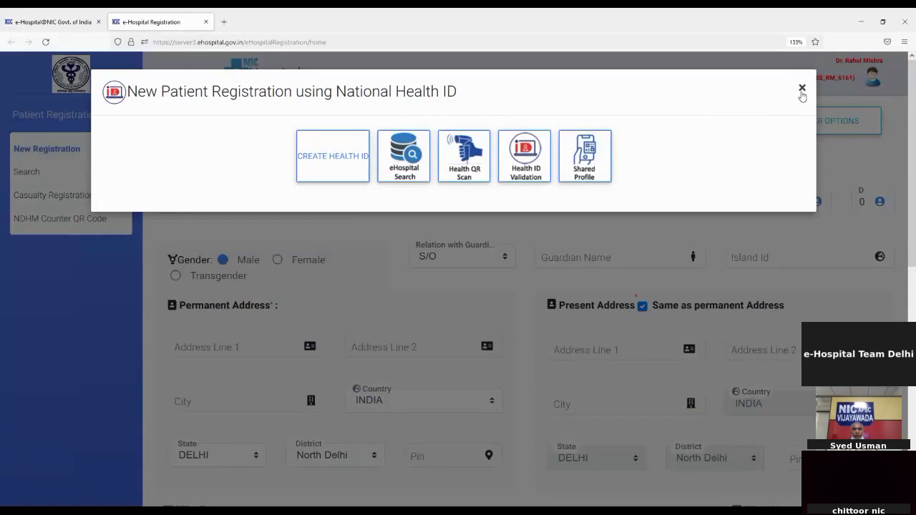
click(802, 93)
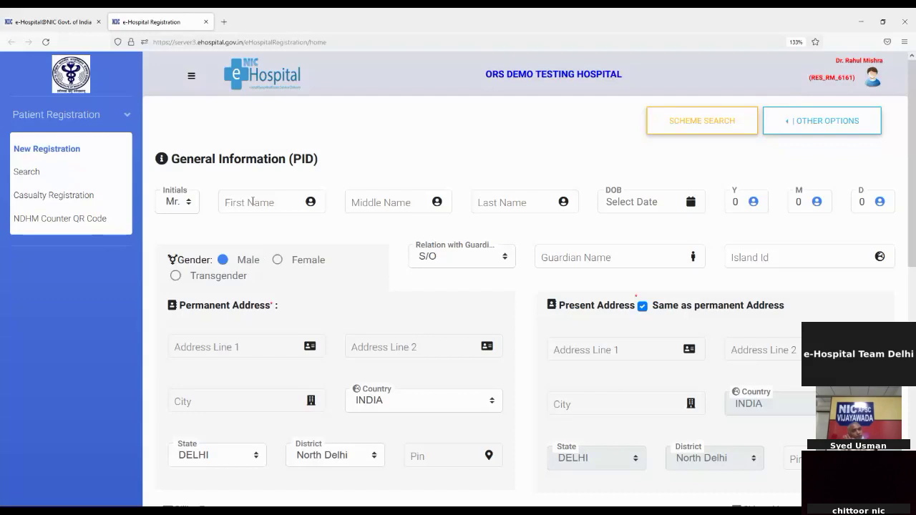
click(251, 201)
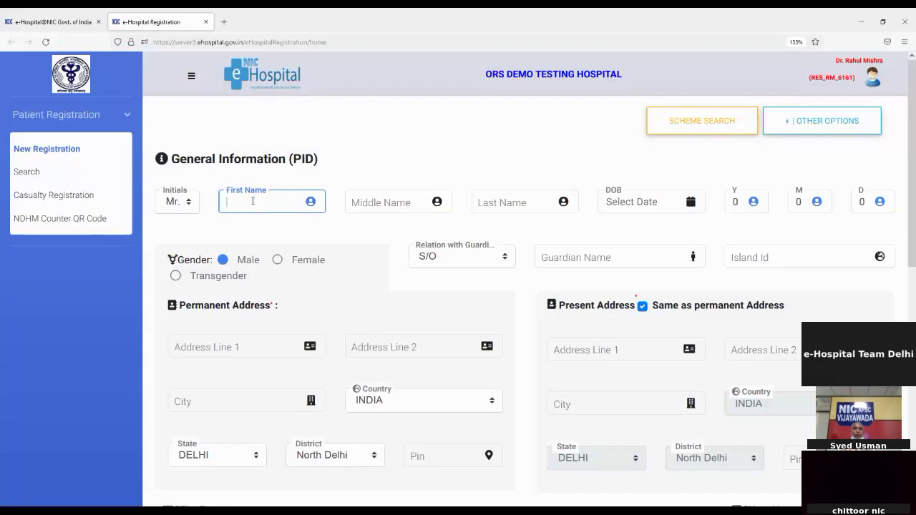
click(184, 206)
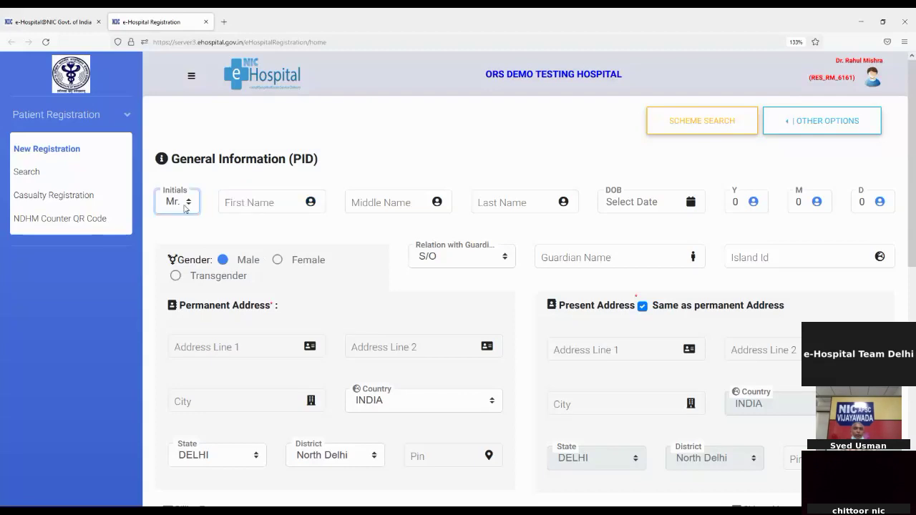
click(260, 203)
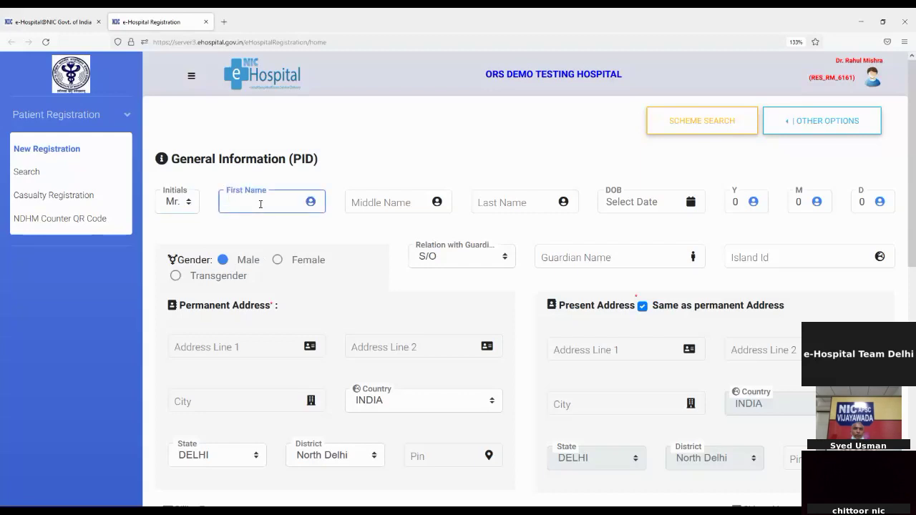
key(Tab)
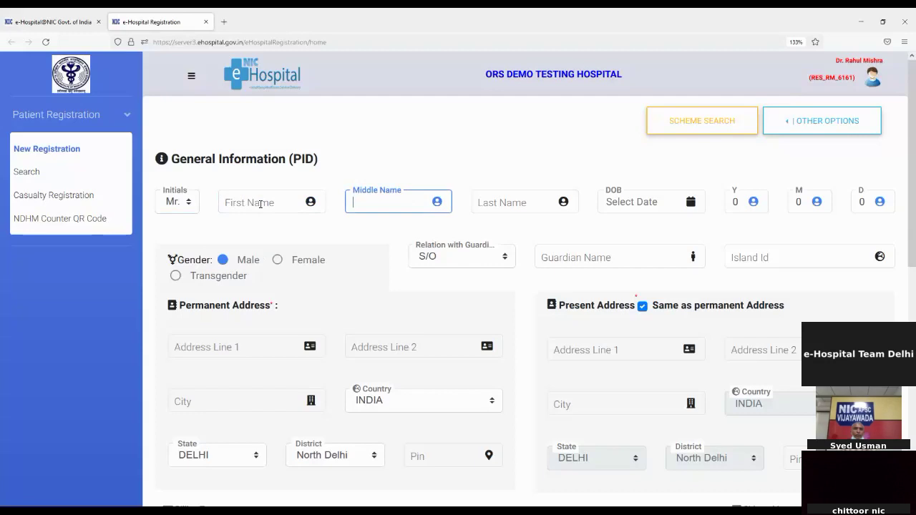
click(240, 197)
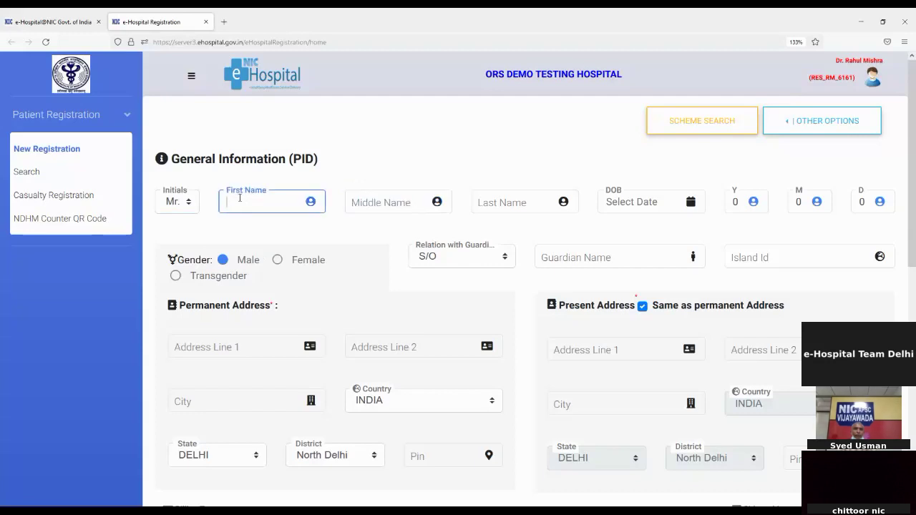
Enter the patient's first and last name and an age of 30 years.
text(RR)
key(Tab)
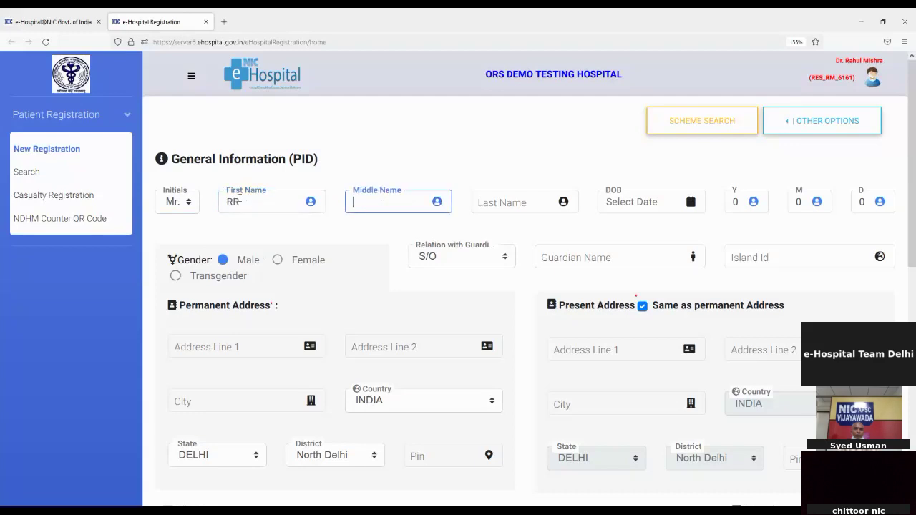
key(Tab)
text(RRR)
key(Tab)
text(30)
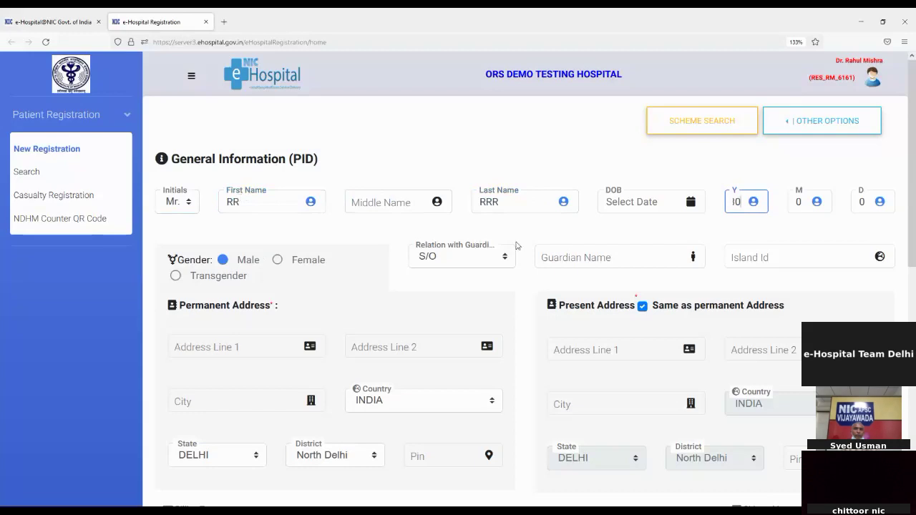
Fill in the guardian's name and start the first permanent address line.
click(556, 254)
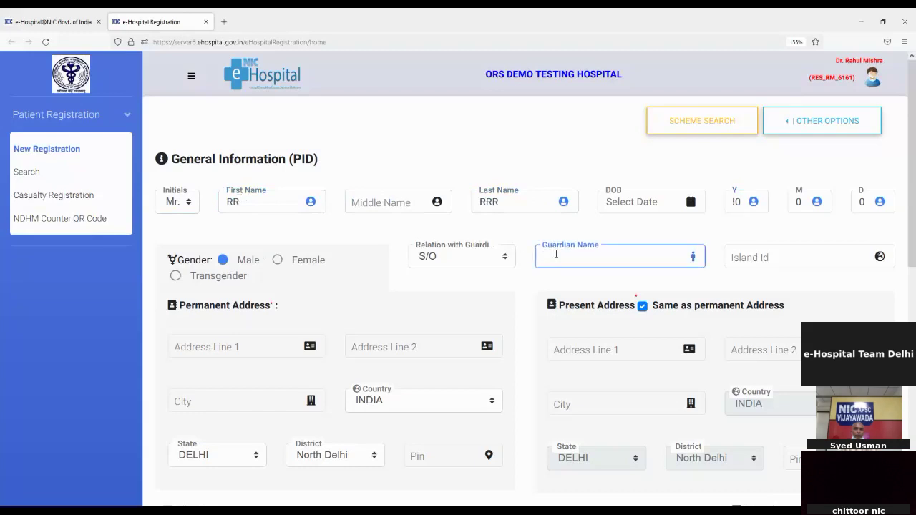
text(TEST)
key(Tab)
key(Tab)
key(Tab)
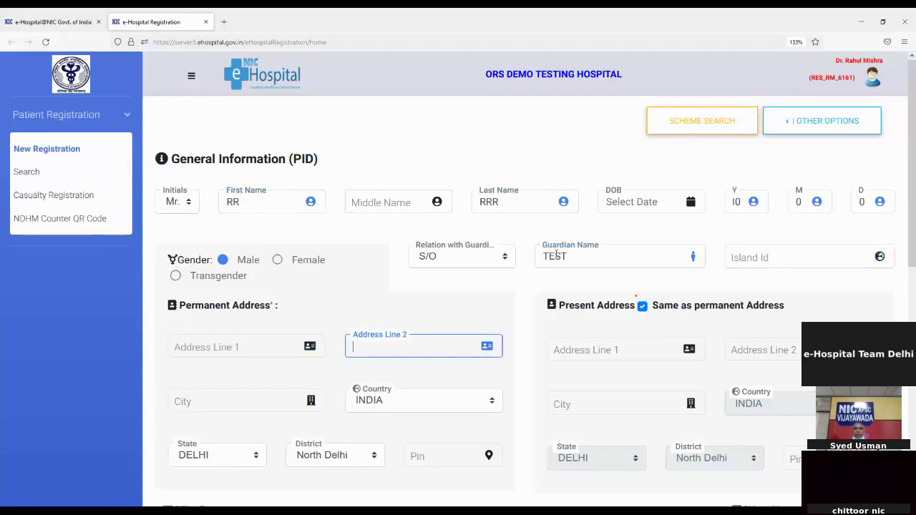
click(236, 347)
text(Gandhi nagar)
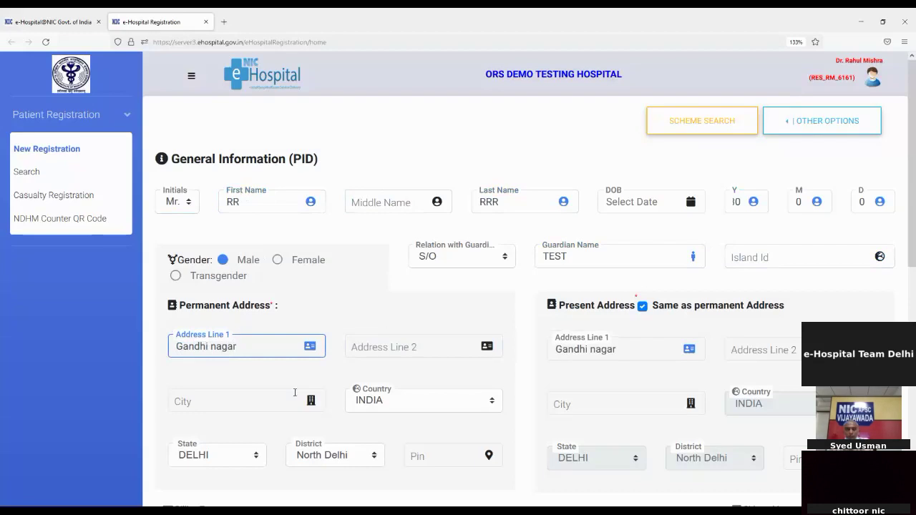
Check the Billing Type options and leave it set to General.
scroll(294, 392, down, 1)
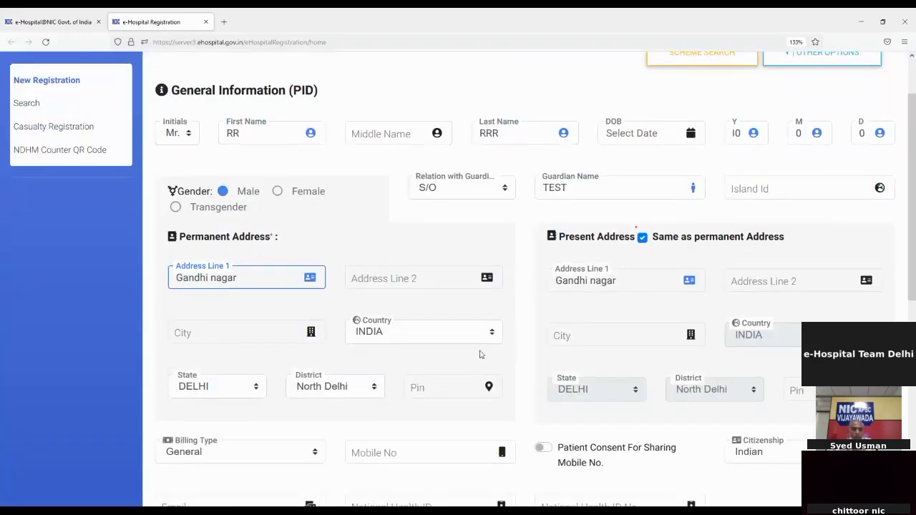
scroll(480, 355, down, 2)
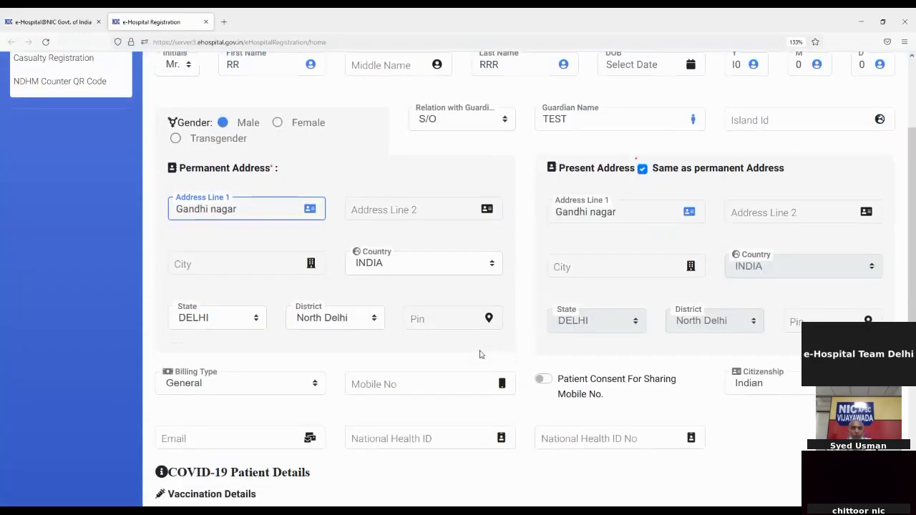
scroll(480, 354, up, 2)
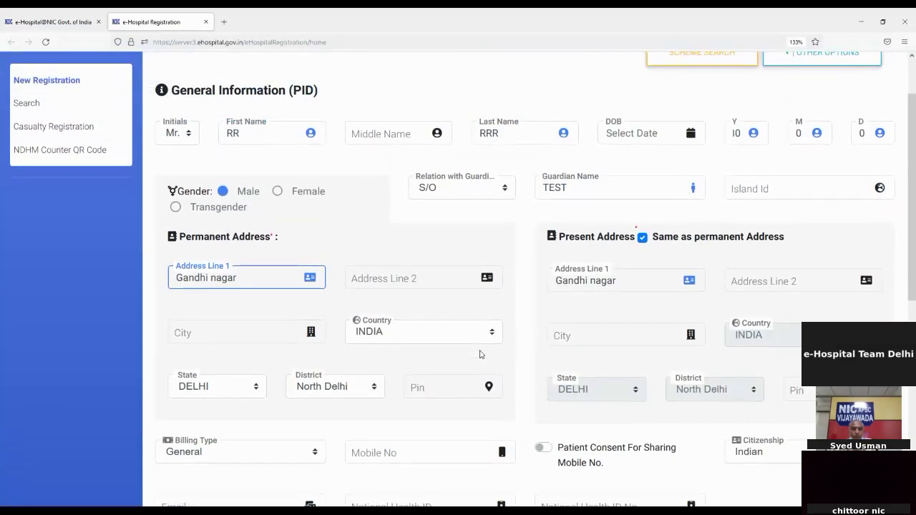
scroll(486, 317, down, 2)
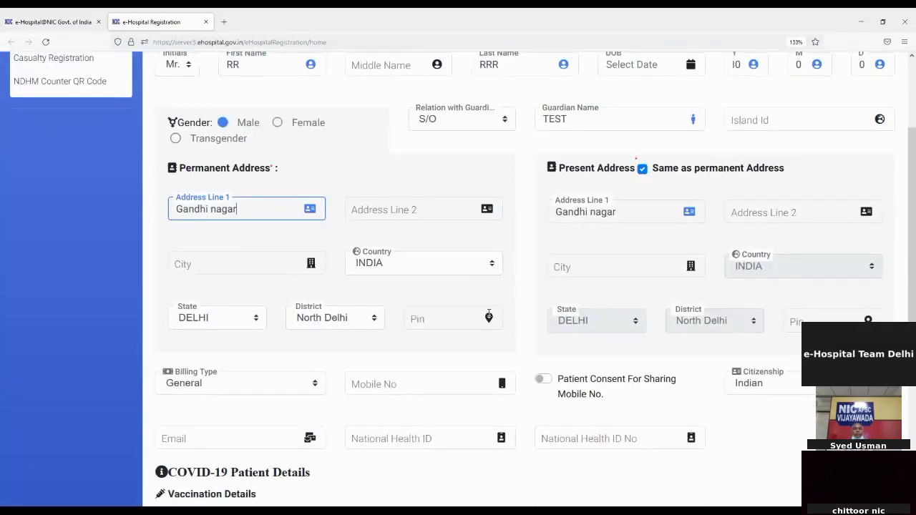
click(252, 384)
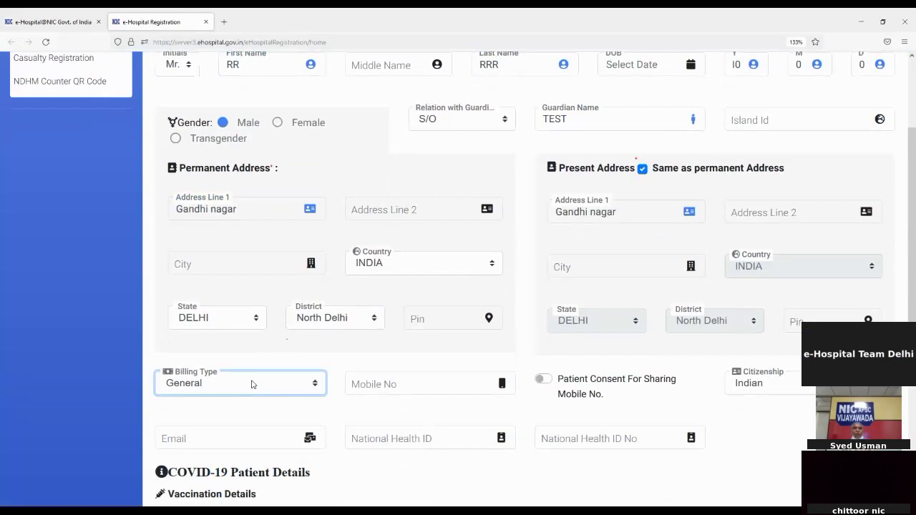
click(403, 356)
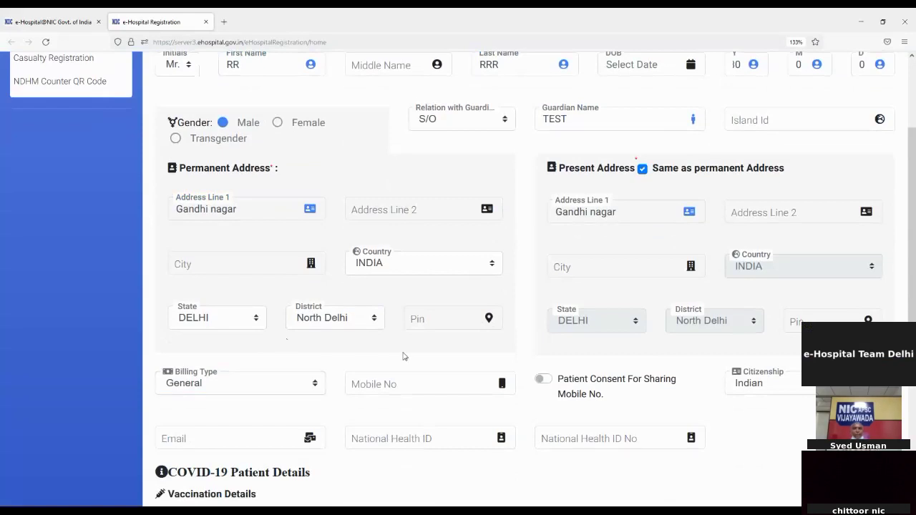
Leave Mobile No empty and bring up the Department list further down the form.
scroll(403, 355, down, 1)
click(397, 308)
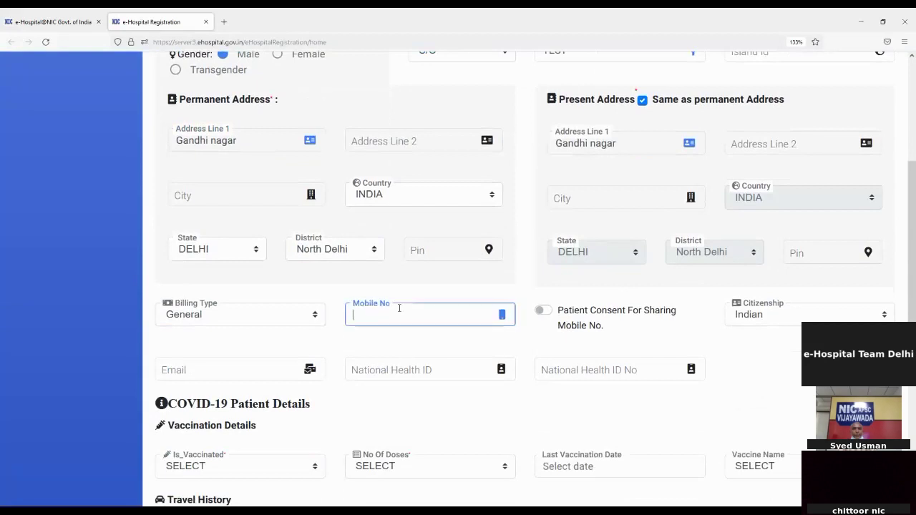
scroll(380, 344, down, 1)
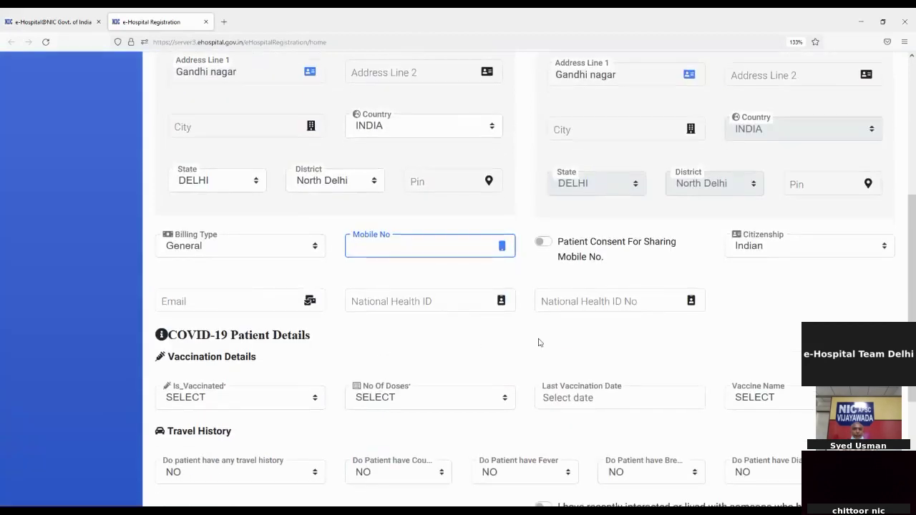
scroll(539, 343, down, 1)
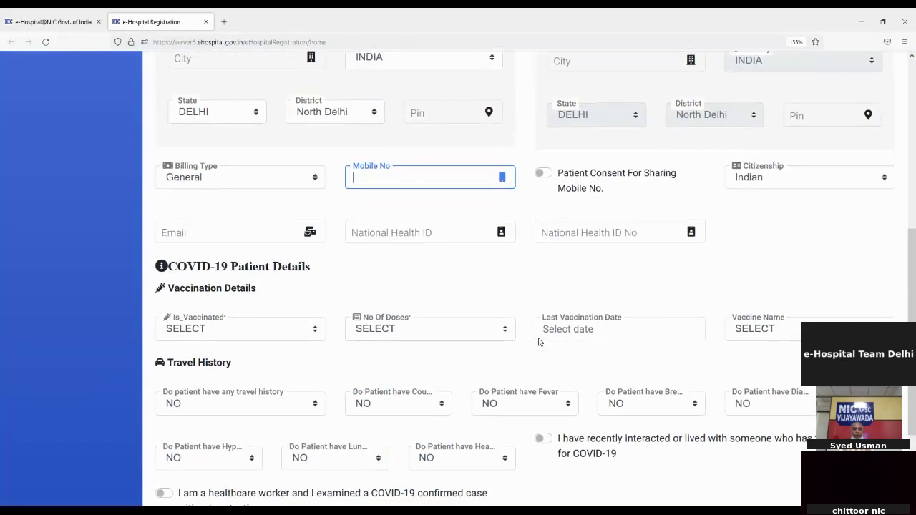
scroll(539, 342, down, 1)
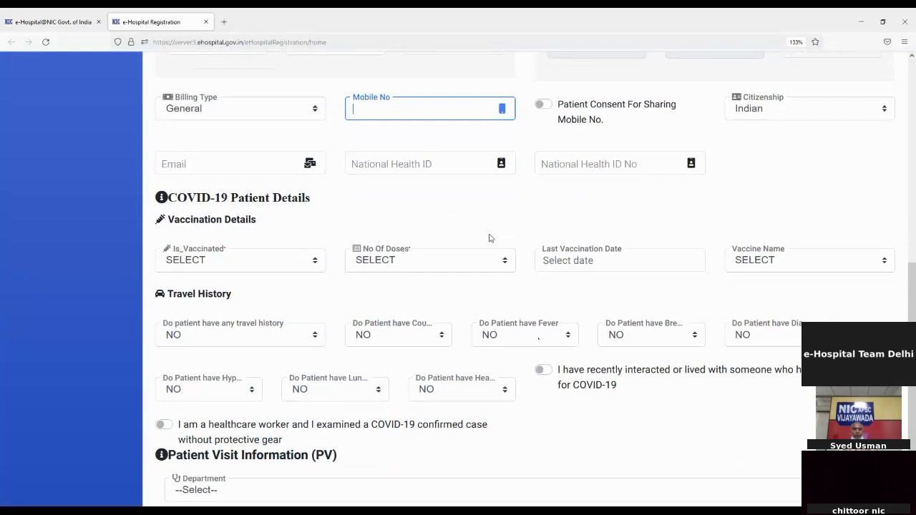
scroll(490, 238, down, 1)
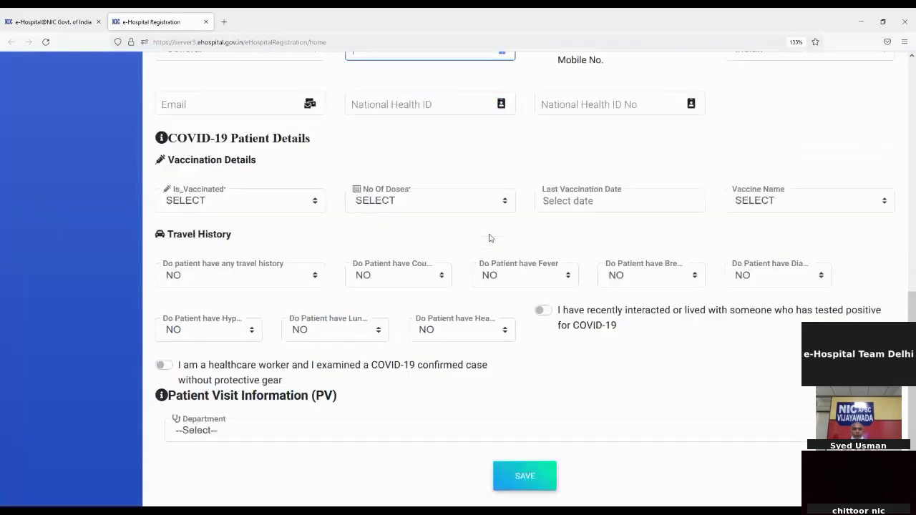
click(421, 432)
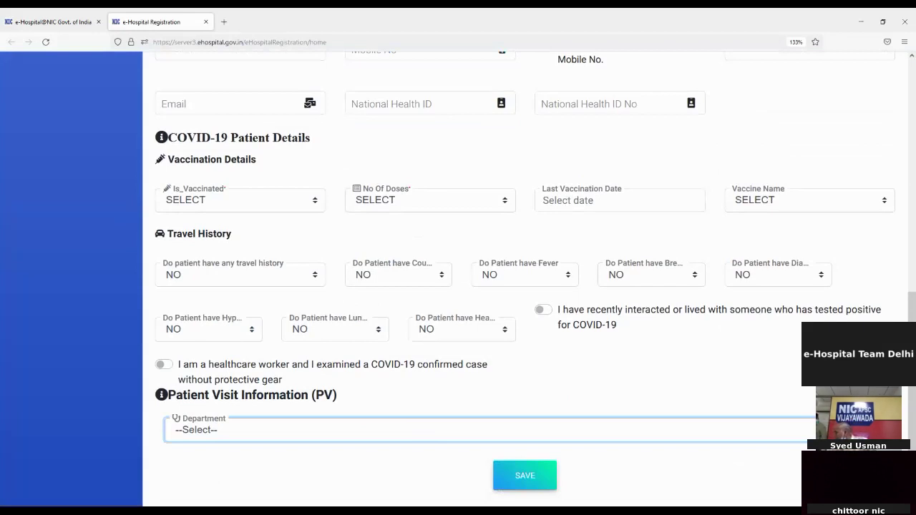
Assign the visit to Anatomy, RM Clinic room 101, then save and confirm the registration.
click(307, 319)
click(429, 397)
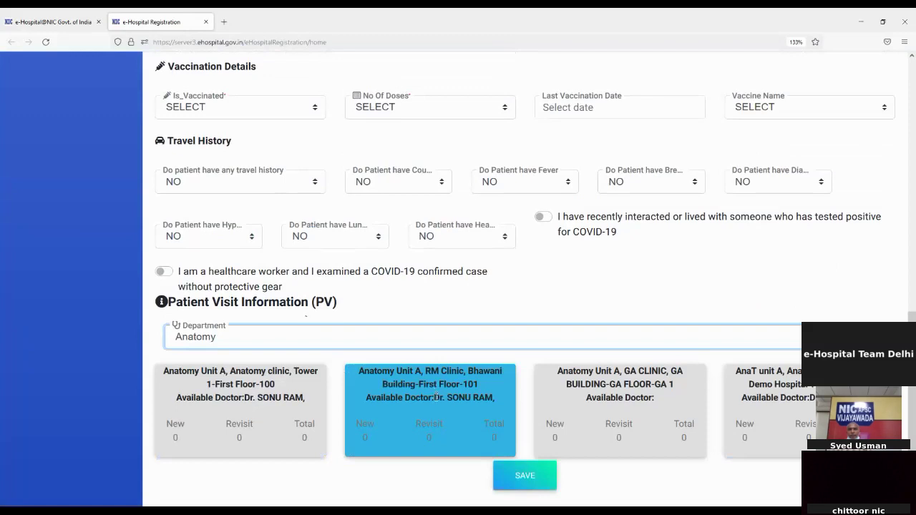
click(431, 400)
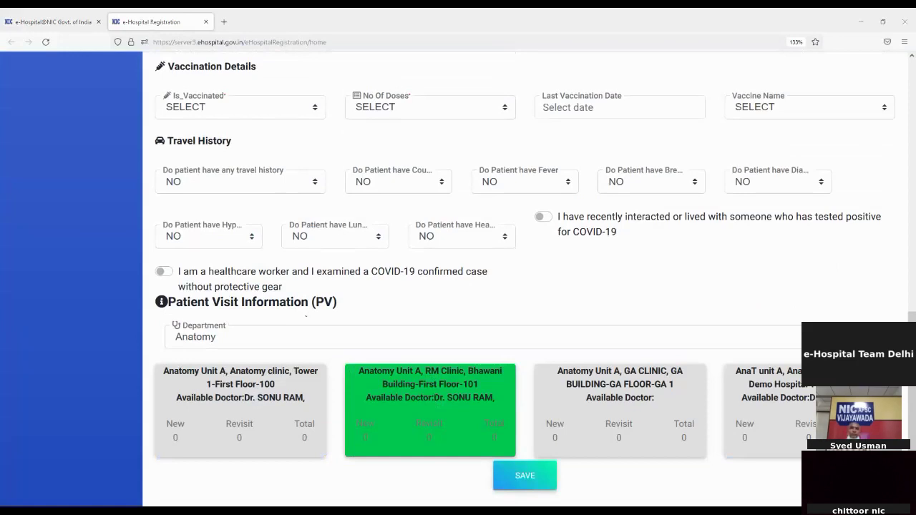
click(541, 473)
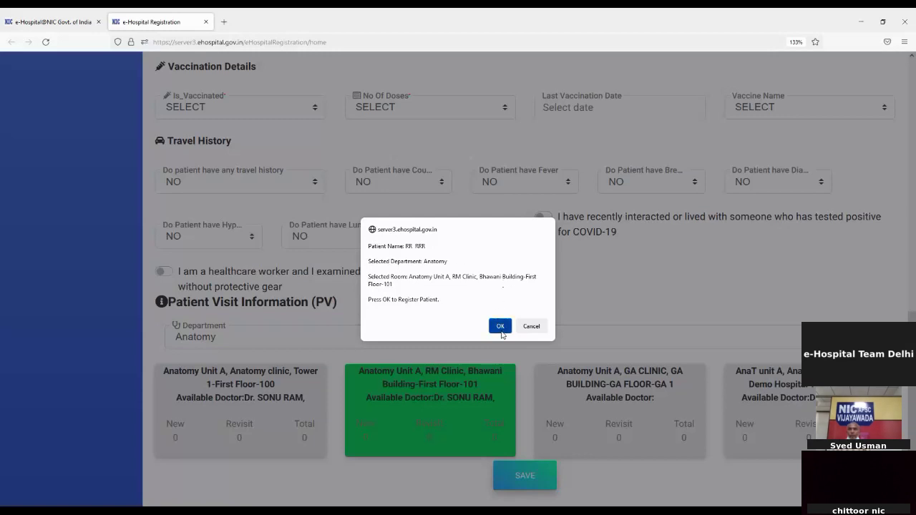
click(500, 326)
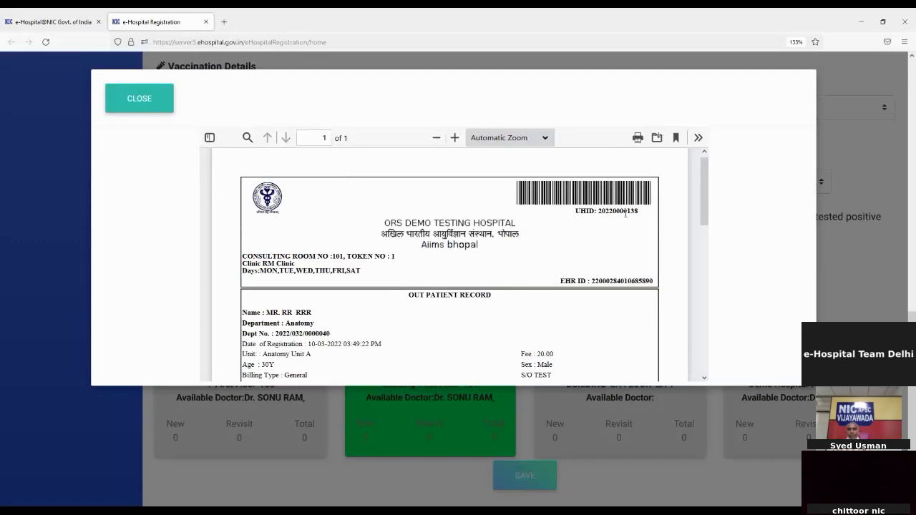
Review the Out Patient Record slip's token and 20.00 fee, ending with the UHID highlighted.
double_click(624, 213)
drag(349, 255, 406, 264)
scroll(577, 257, down, 1)
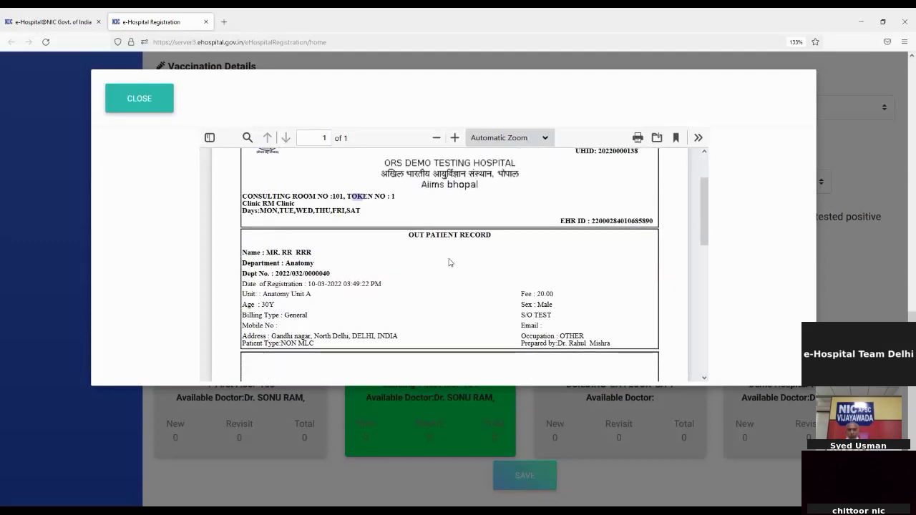
scroll(449, 262, down, 2)
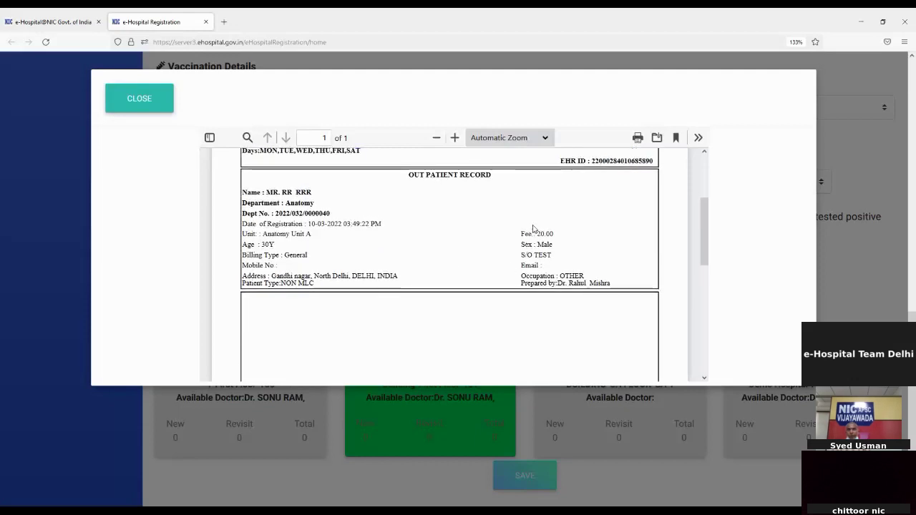
drag(537, 234, 574, 242)
scroll(575, 242, up, 2)
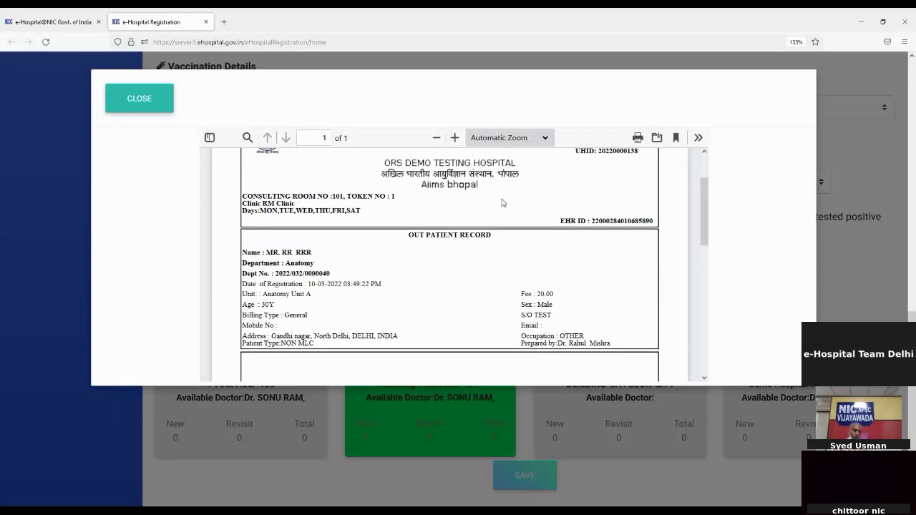
scroll(515, 203, up, 2)
double_click(618, 217)
key(ctrl+c)
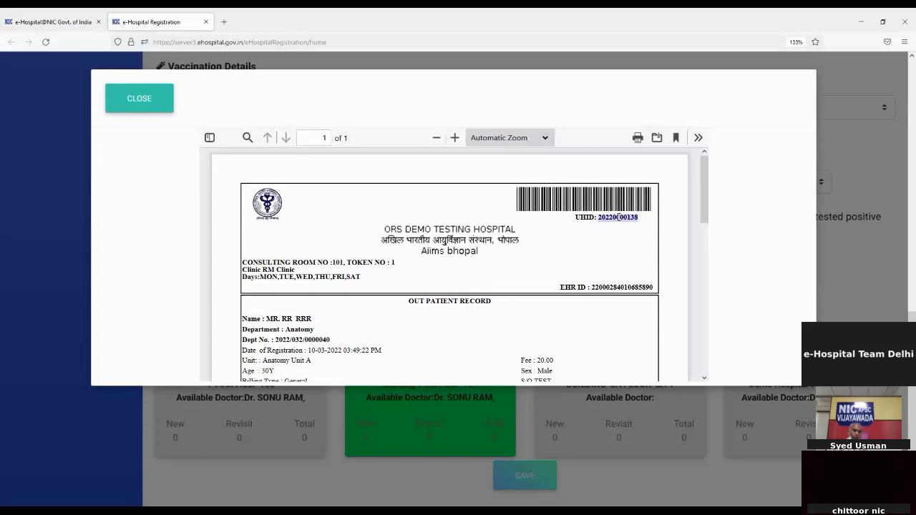
Close the record slip and National Health ID options, then go to Search Patient.
click(152, 111)
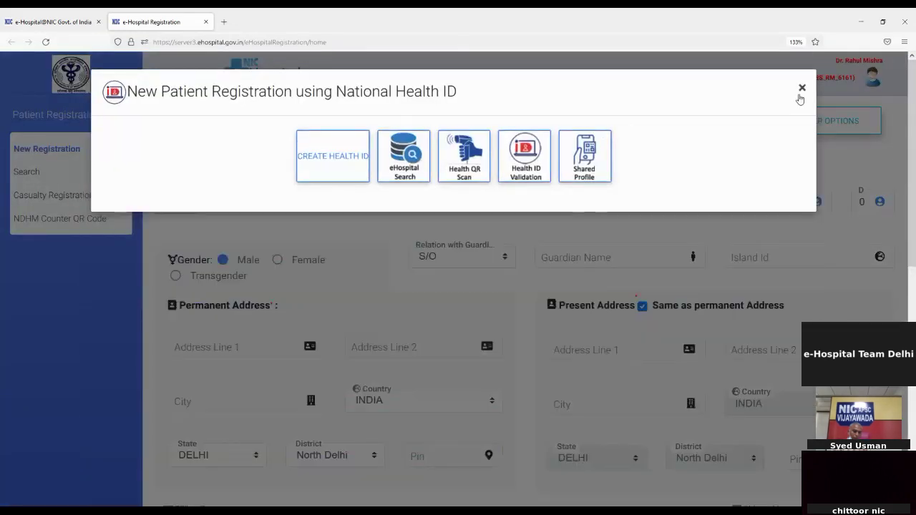
click(802, 88)
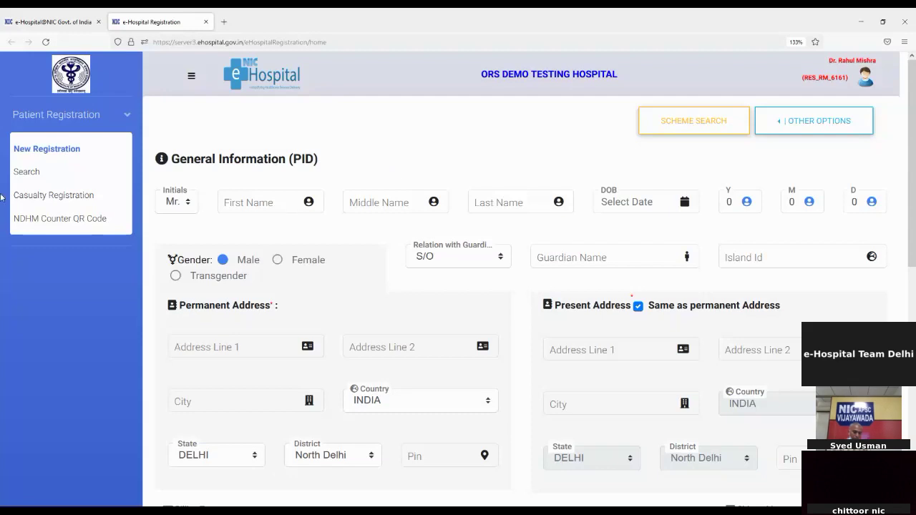
click(57, 176)
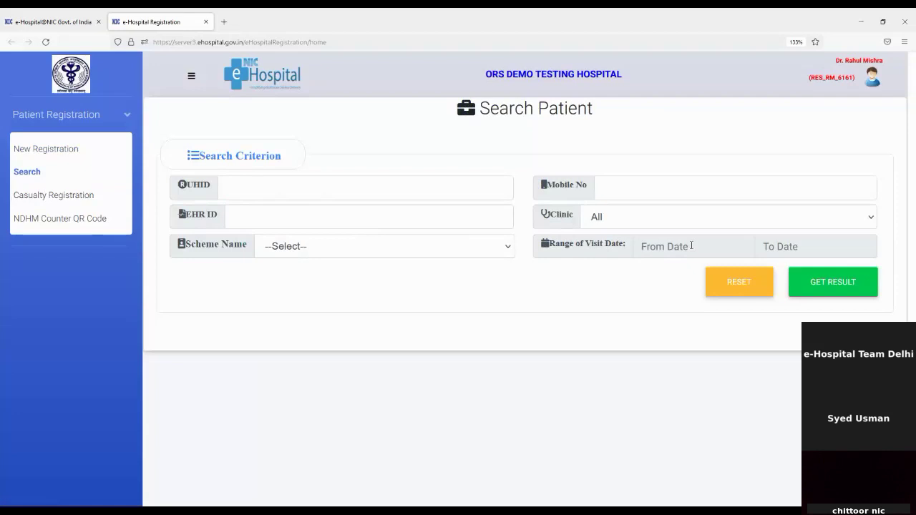
List patients with visits between 09/03/2022 and 10/03/2022.
click(691, 246)
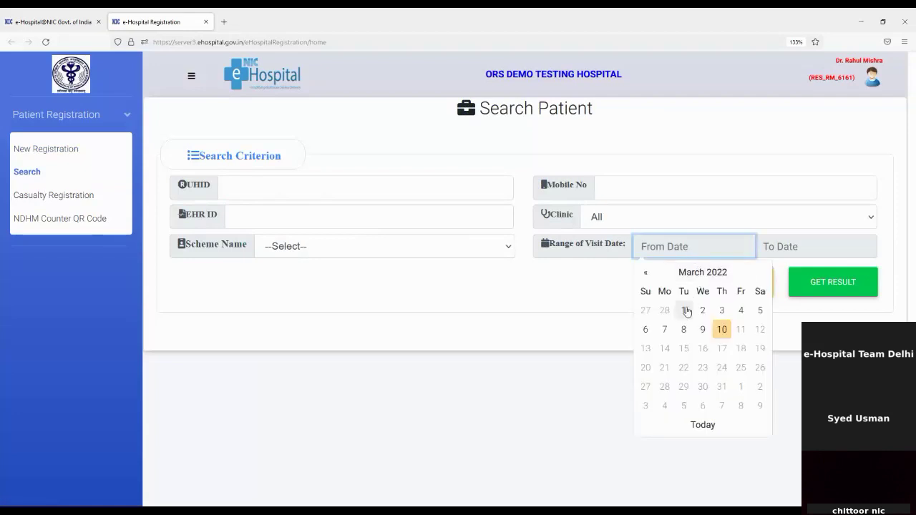
click(702, 329)
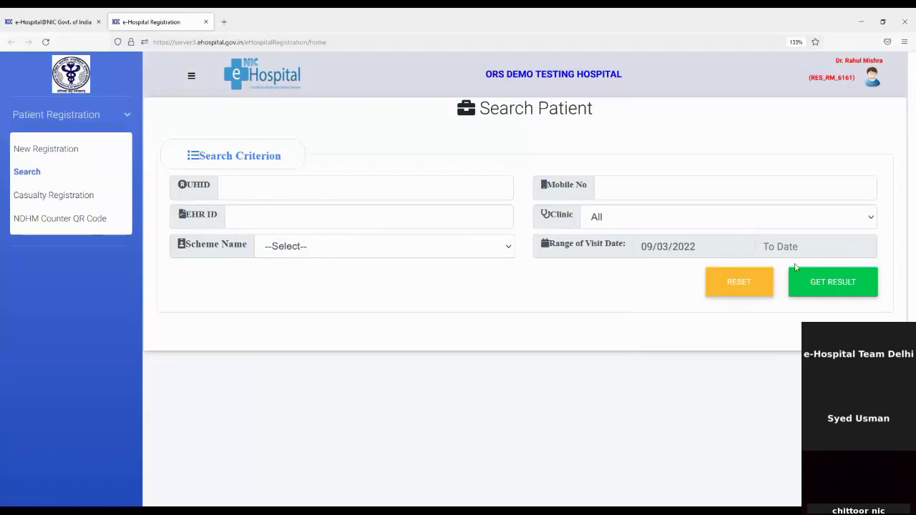
click(823, 245)
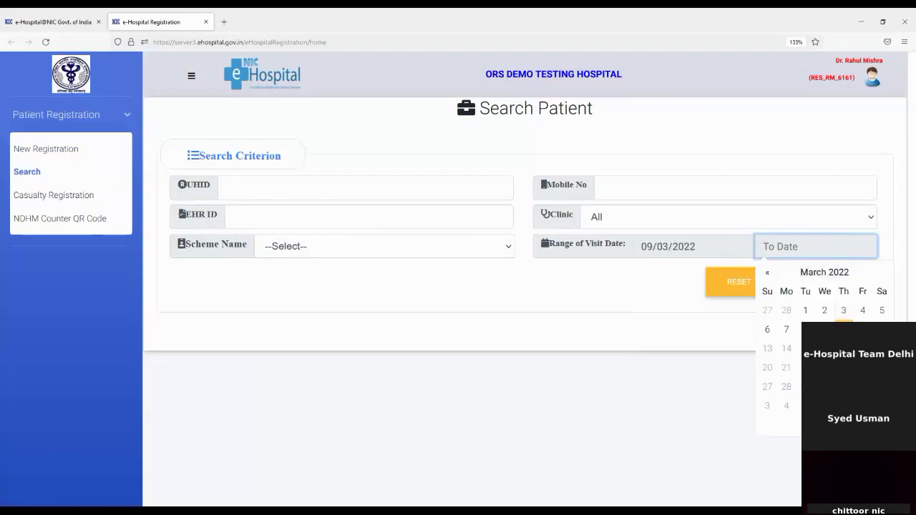
click(824, 329)
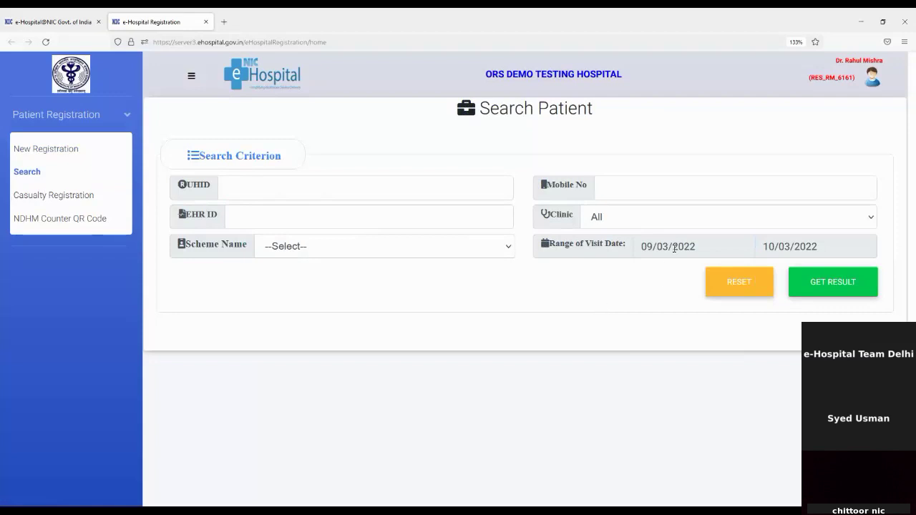
click(840, 290)
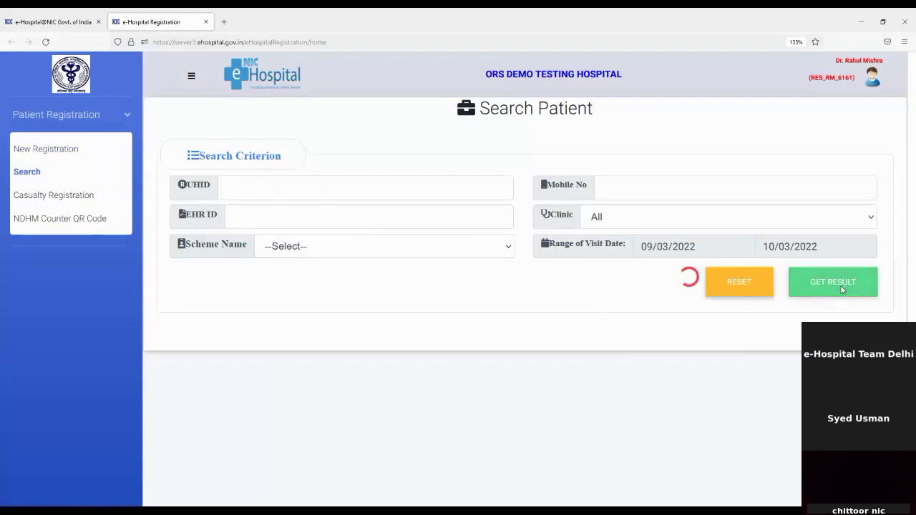
scroll(667, 386, down, 3)
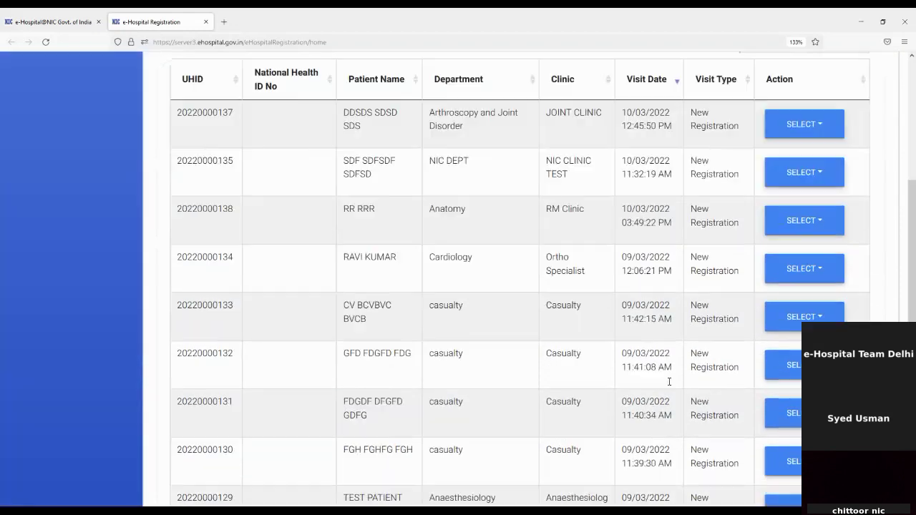
scroll(672, 382, up, 3)
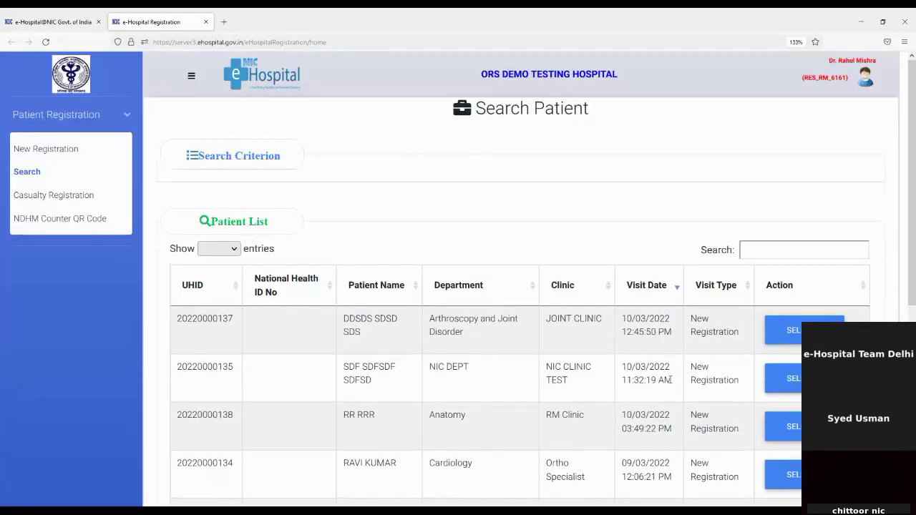
Search afresh by the pasted UHID and show the single patient's available actions.
click(62, 176)
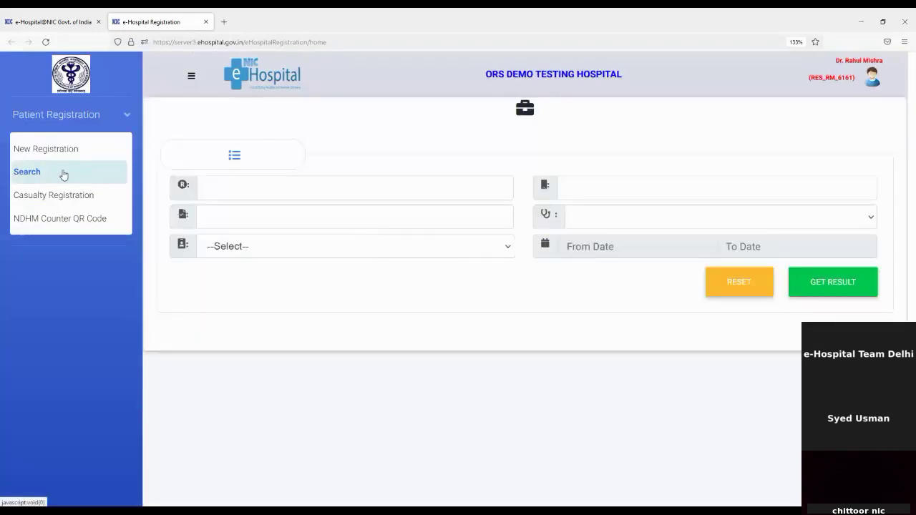
click(269, 186)
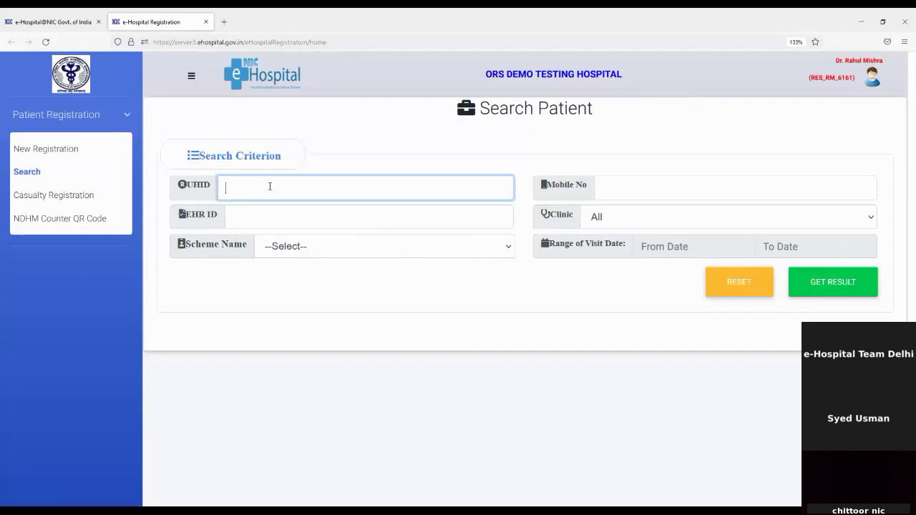
key(ctrl+v)
click(857, 292)
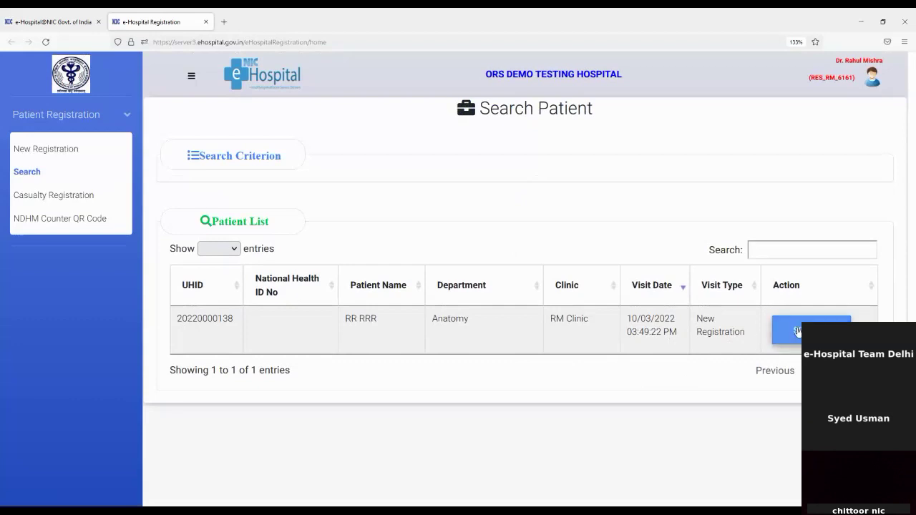
click(798, 330)
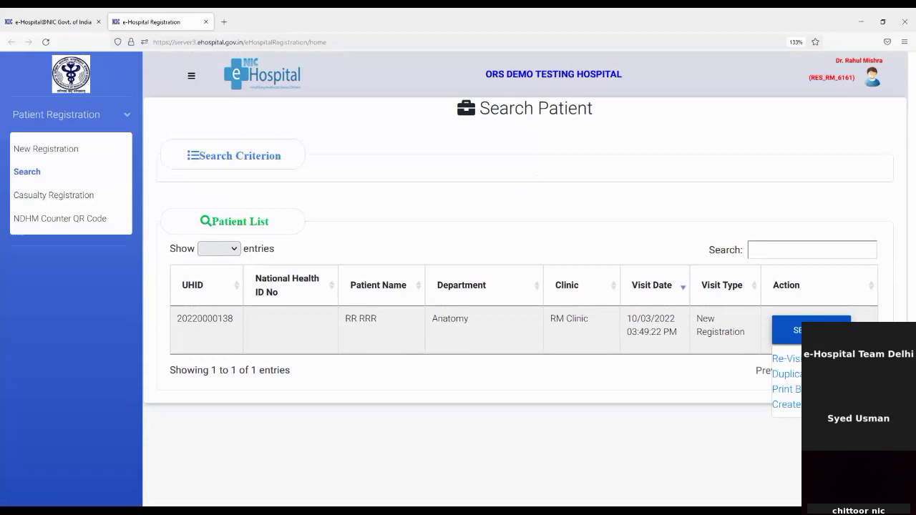
Start a re-visit, set Department to Biotechnology with the Biotechno Unit room, and save.
click(798, 363)
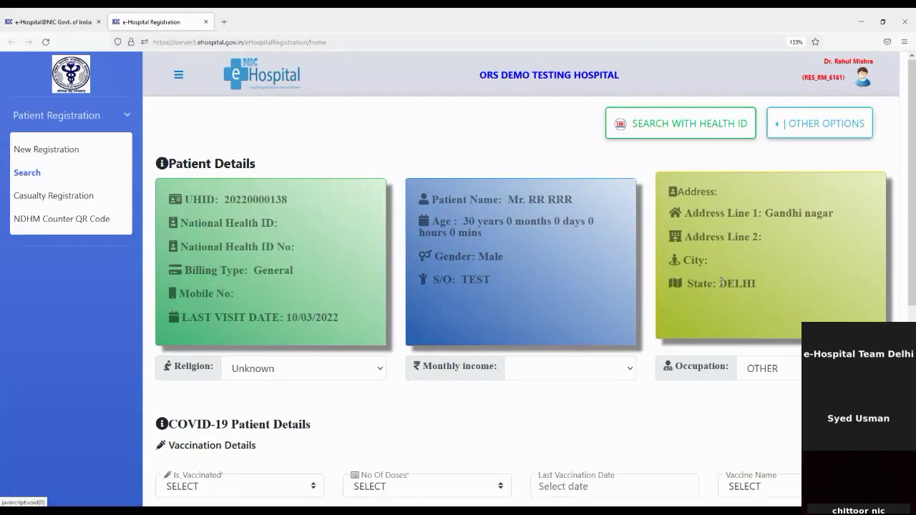
scroll(721, 283, down, 3)
scroll(721, 284, up, 3)
scroll(721, 284, down, 4)
scroll(721, 284, up, 3)
scroll(721, 284, down, 3)
click(510, 403)
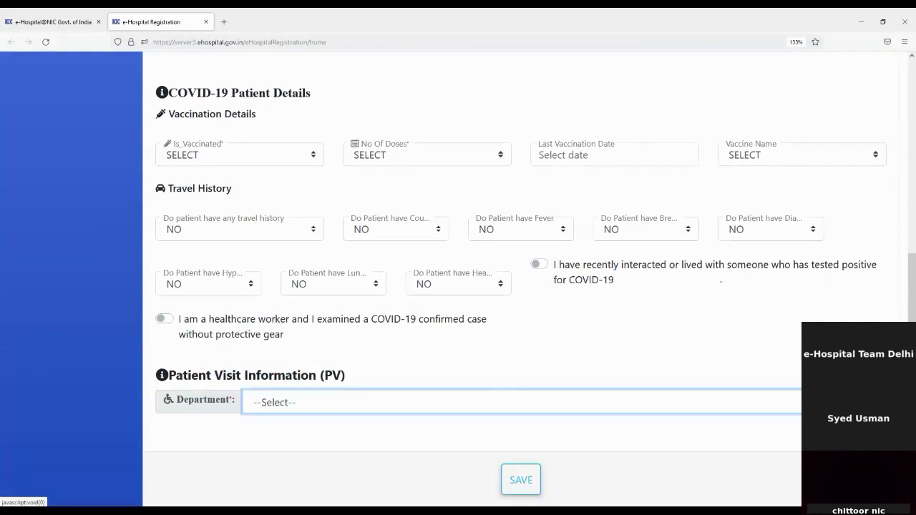
click(492, 300)
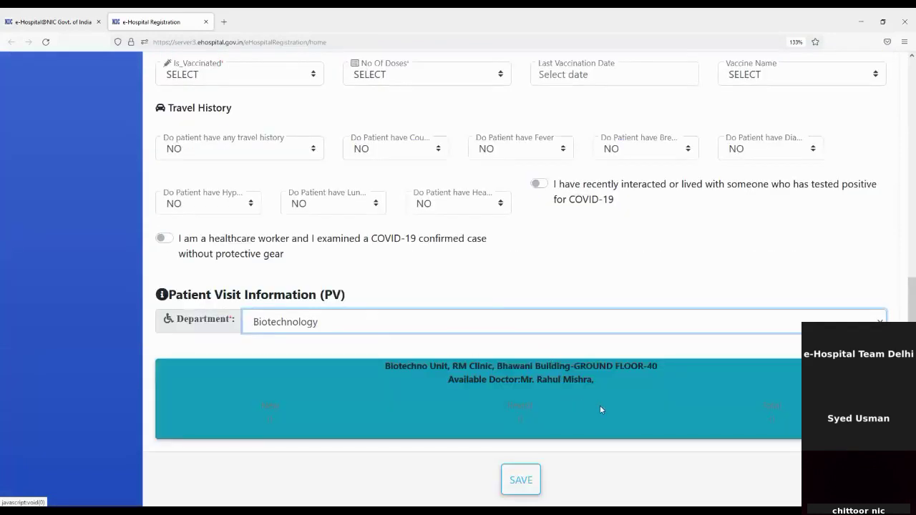
click(622, 408)
click(524, 475)
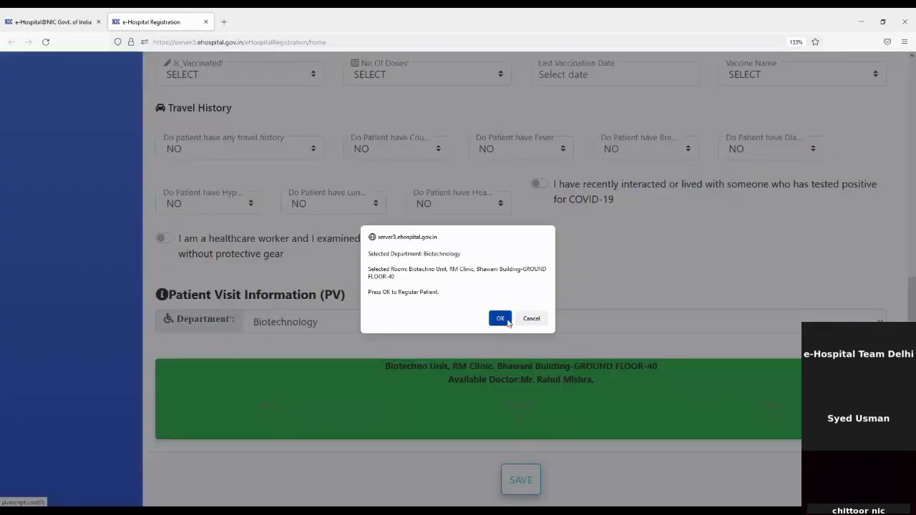
Confirm the Biotechnology re-visit, review its slip for room 40, token 1, and close it.
click(504, 319)
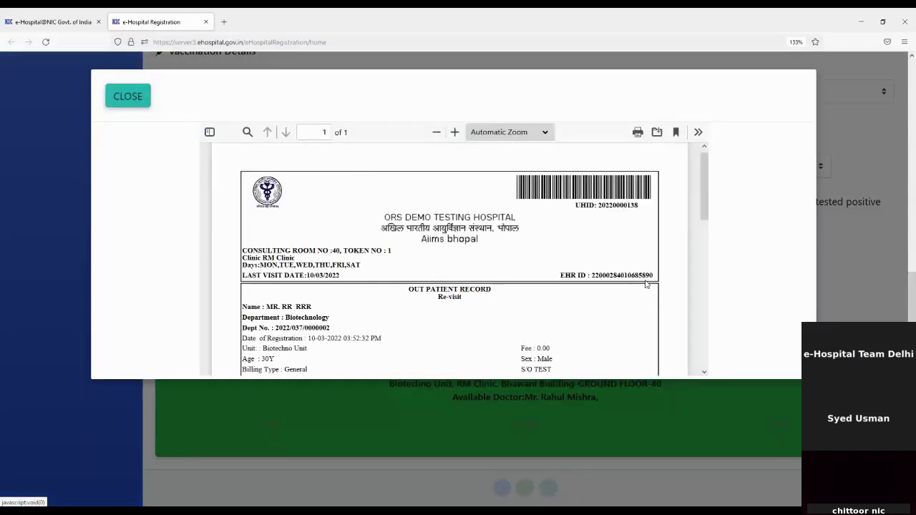
scroll(535, 312, down, 2)
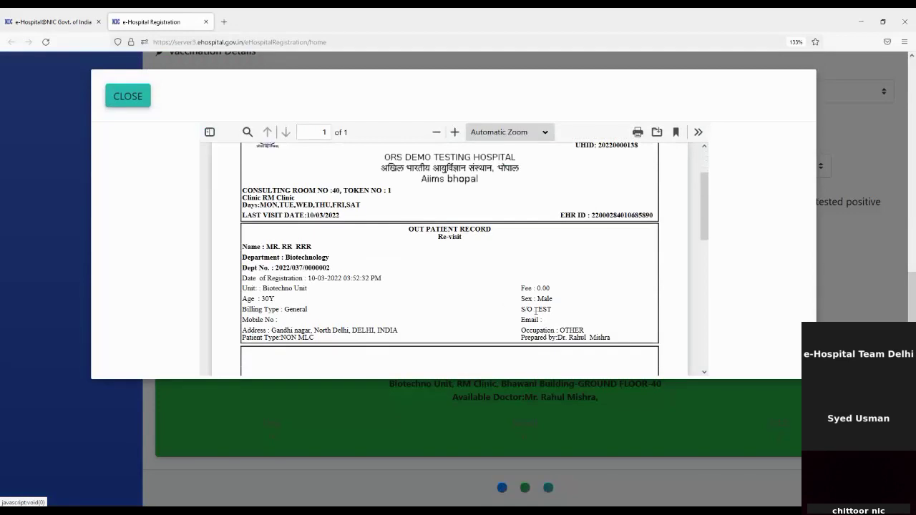
scroll(520, 300, up, 2)
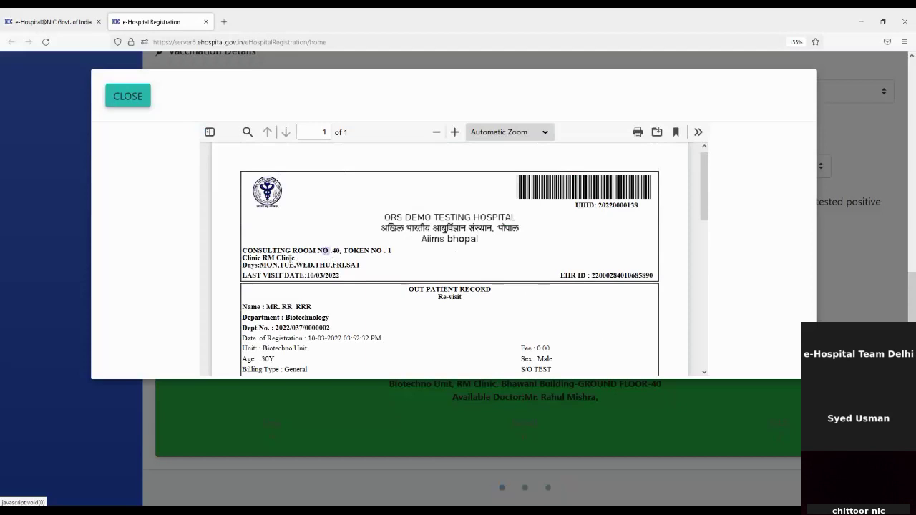
scroll(413, 269, down, 2)
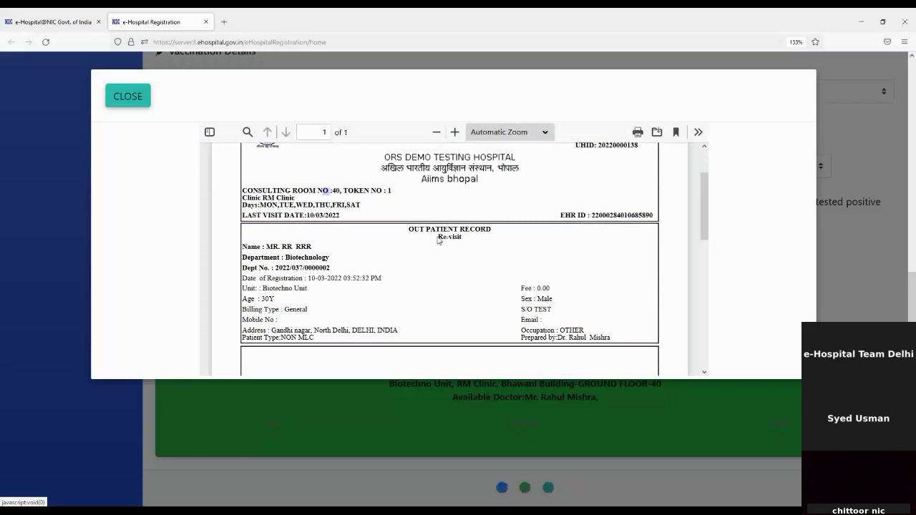
drag(439, 240, 460, 237)
click(487, 239)
click(472, 240)
scroll(493, 251, up, 2)
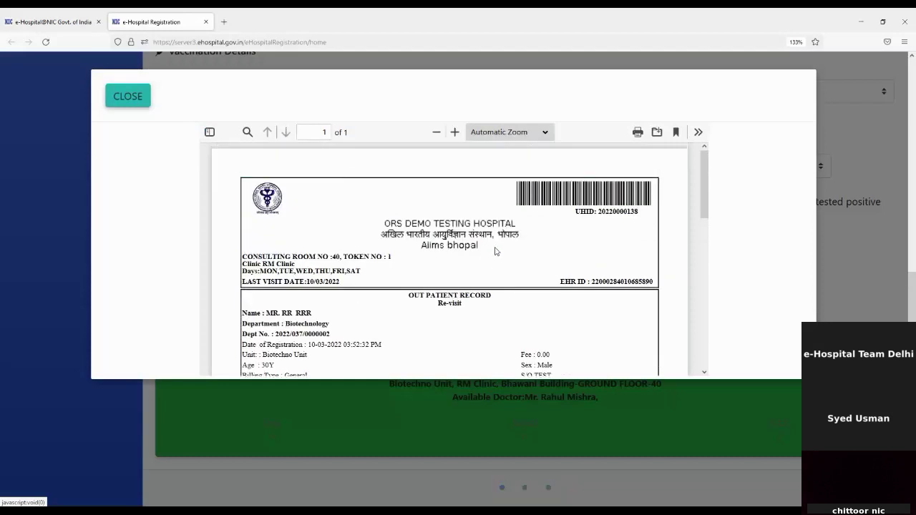
click(136, 100)
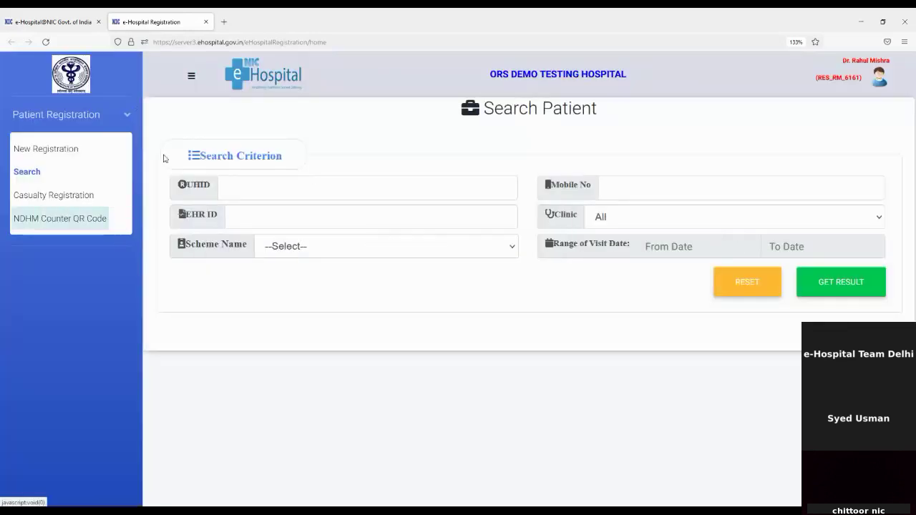
Search for patient visits dated 10/03/2022 to 10/03/2022.
click(74, 173)
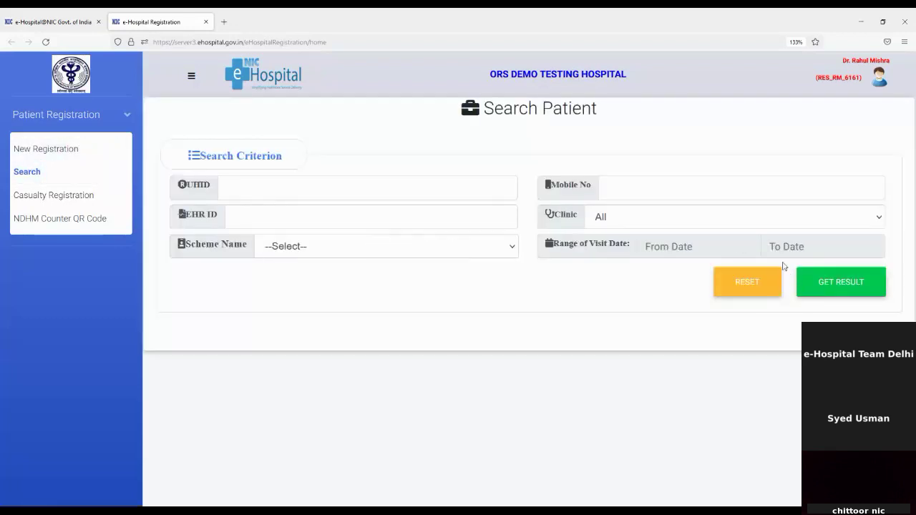
click(717, 247)
click(727, 328)
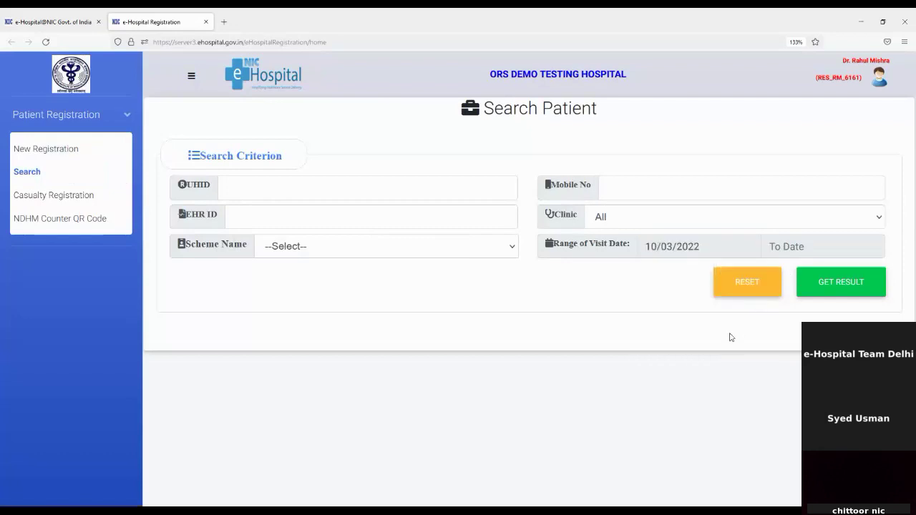
click(802, 247)
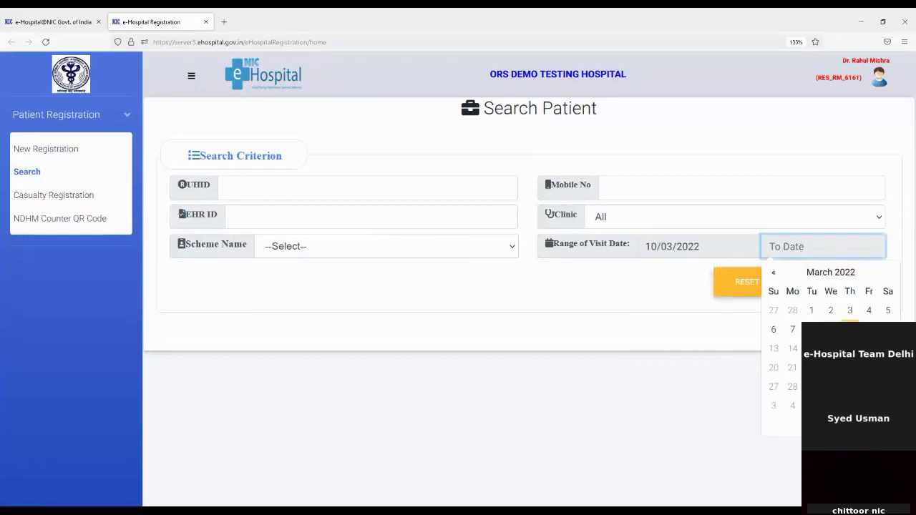
click(849, 329)
click(846, 281)
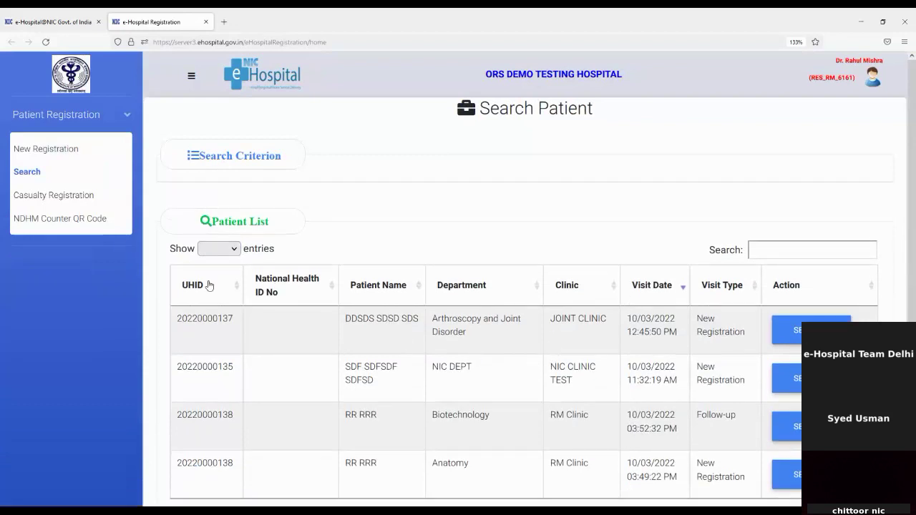
Search afresh by the pasted patient UHID to list its two visits.
click(86, 172)
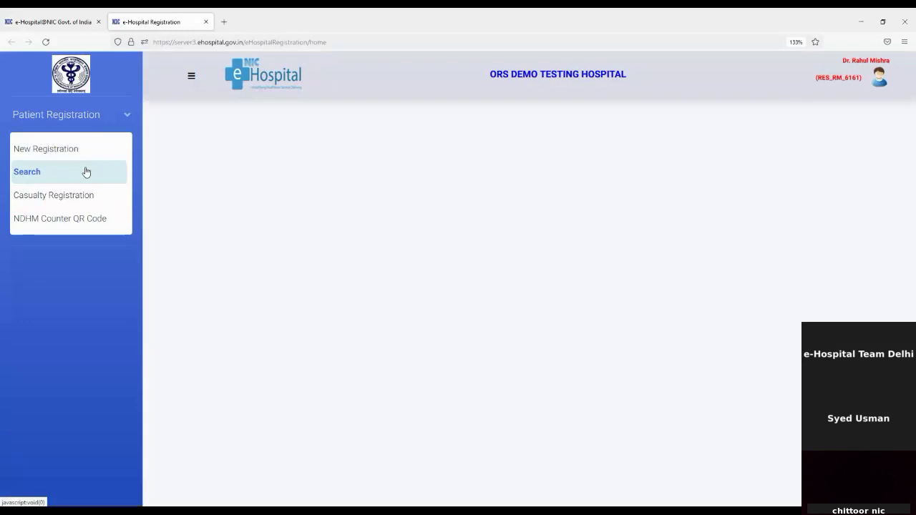
click(370, 193)
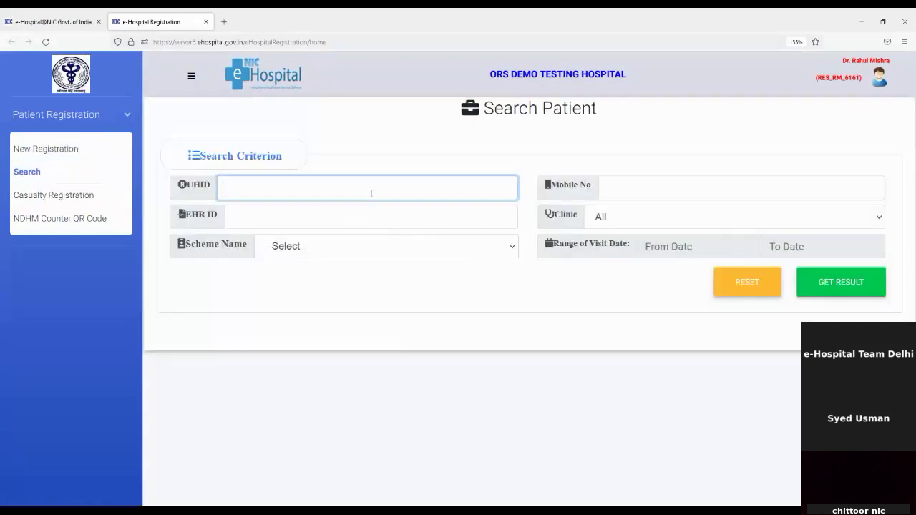
key(ctrl+v)
click(848, 296)
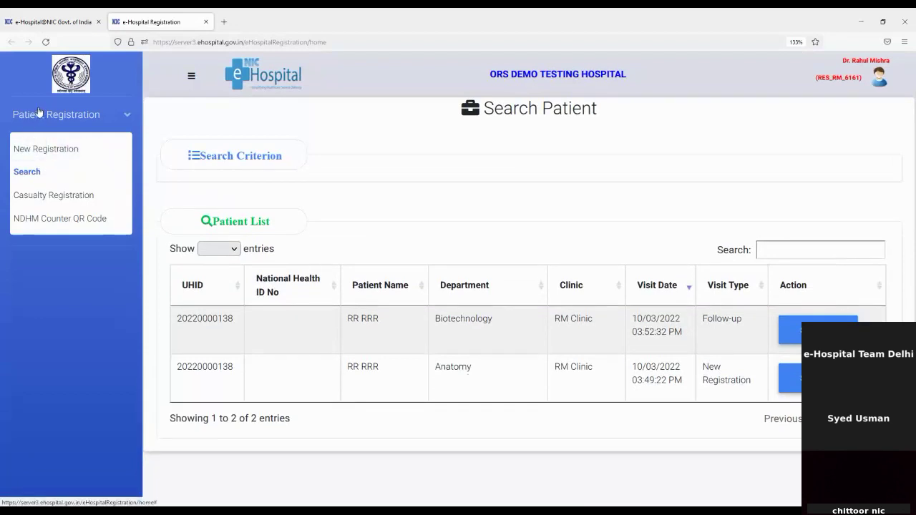
Start a new casualty registration and mark it Unknown Patient, auto-filling name, guardian and address as Unknown.
click(58, 196)
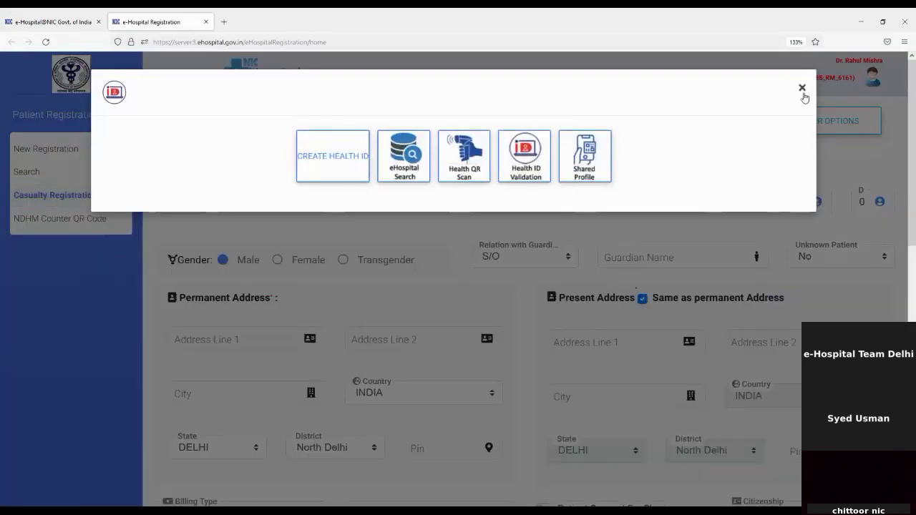
click(802, 88)
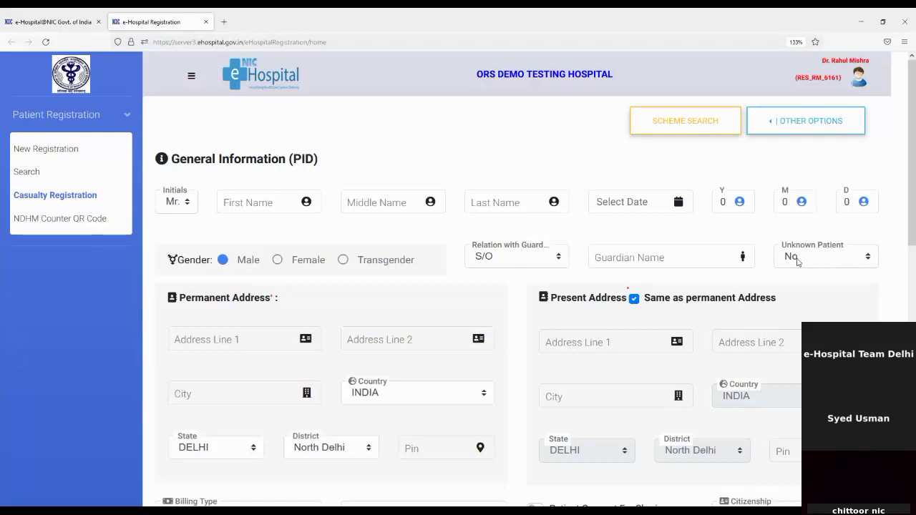
click(797, 262)
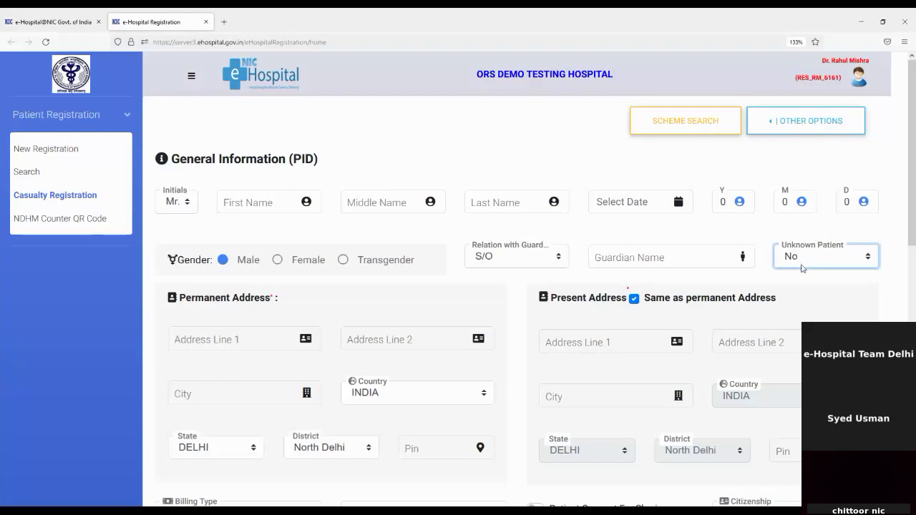
click(797, 303)
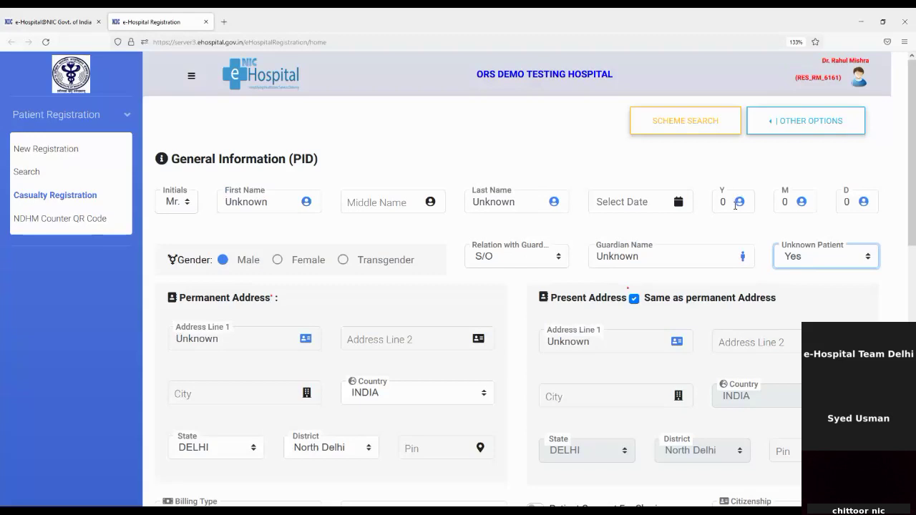
Focus the age field and change Brought By from its default, first to Police, then another option.
click(731, 200)
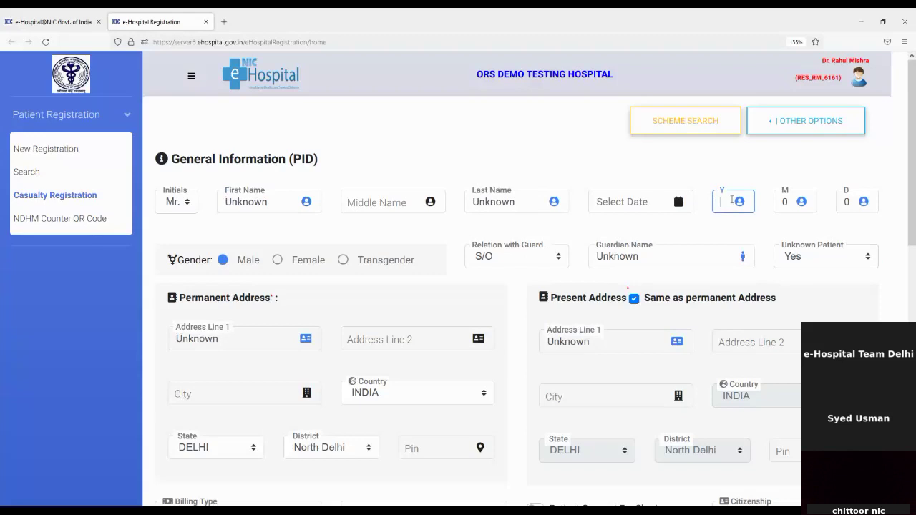
scroll(687, 256, down, 8)
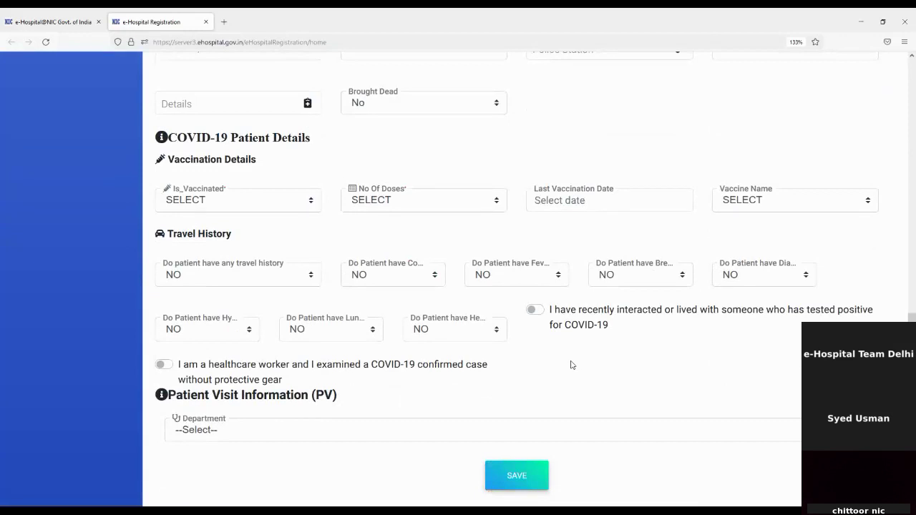
scroll(570, 365, up, 6)
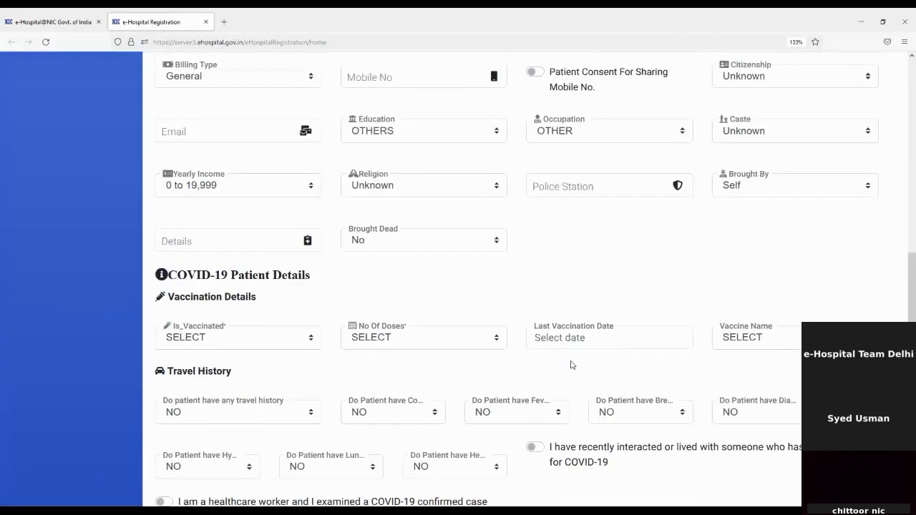
scroll(571, 365, up, 3)
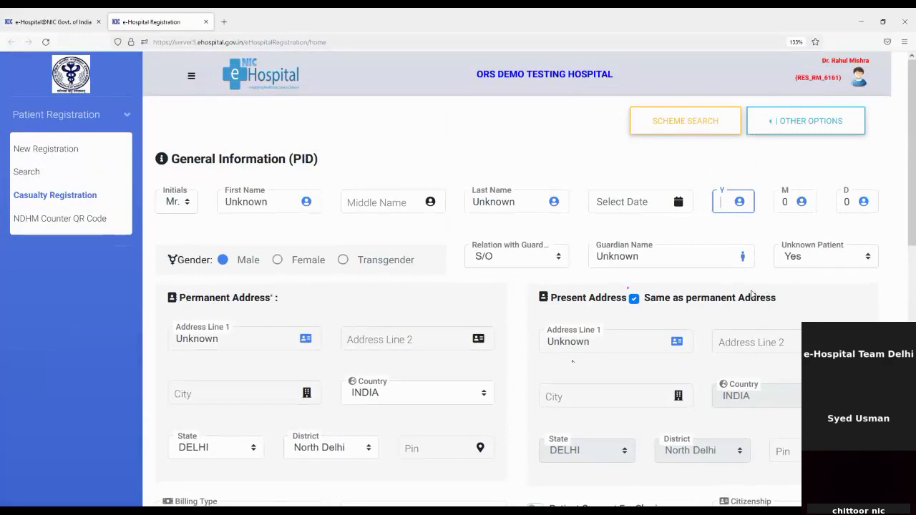
scroll(751, 295, down, 5)
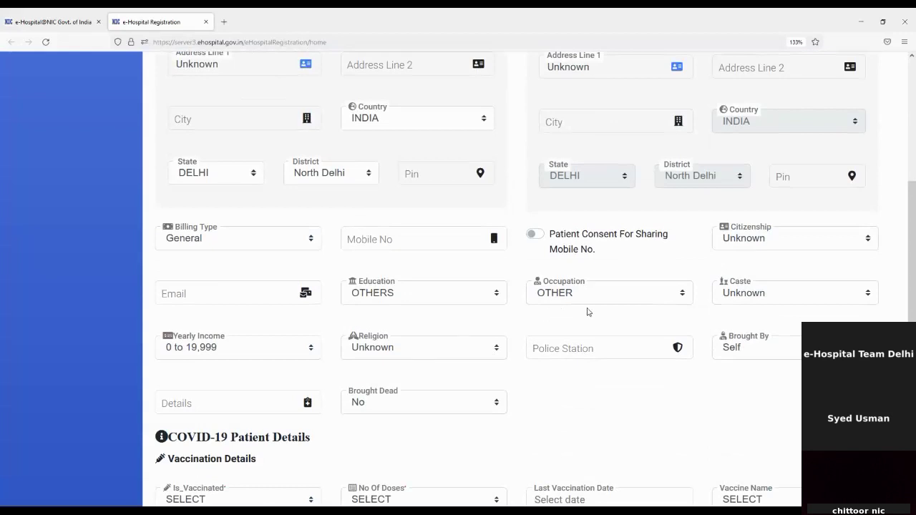
click(778, 353)
key(Down)
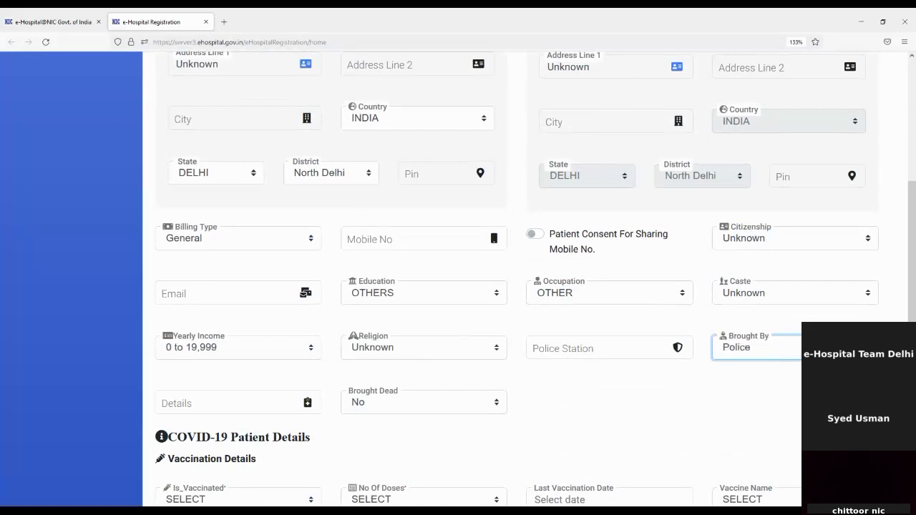
key(Down)
key(Down)
Focus the arrival Details field, then reload a blank Casualty Registration form.
click(229, 399)
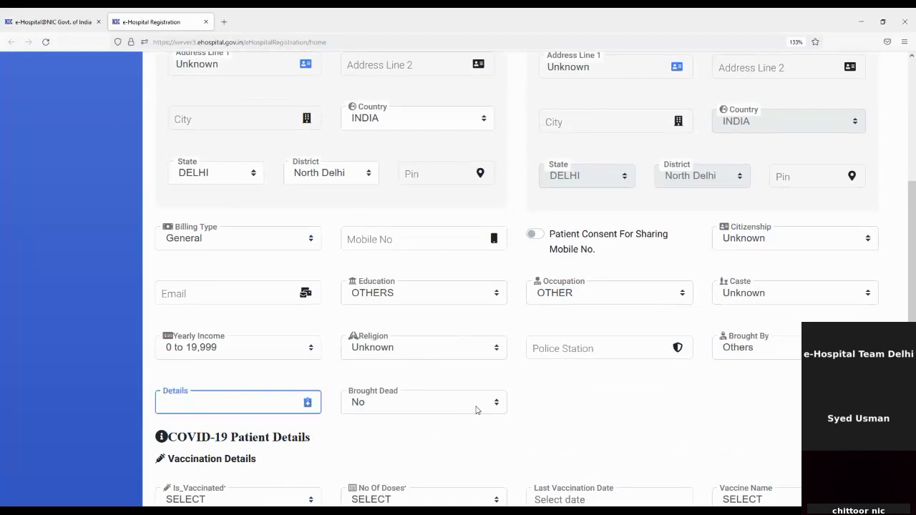
scroll(586, 399, up, 5)
scroll(586, 399, down, 3)
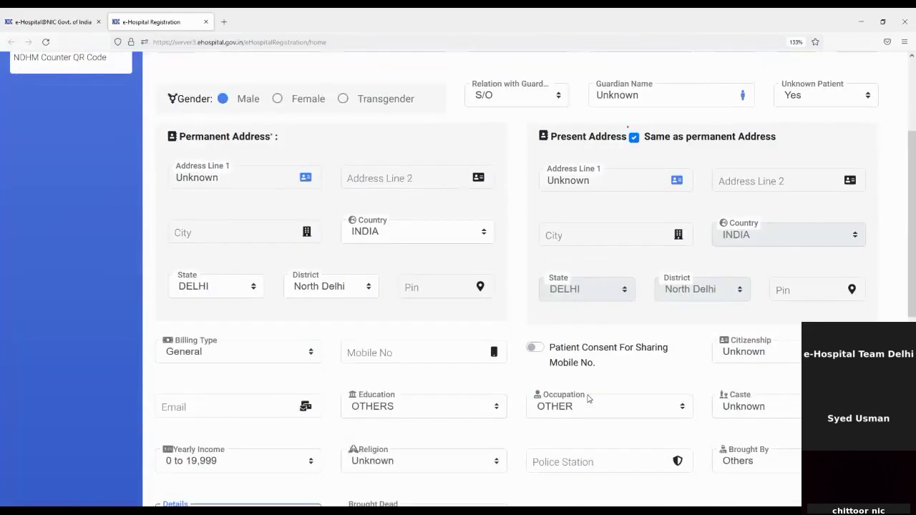
scroll(594, 400, down, 2)
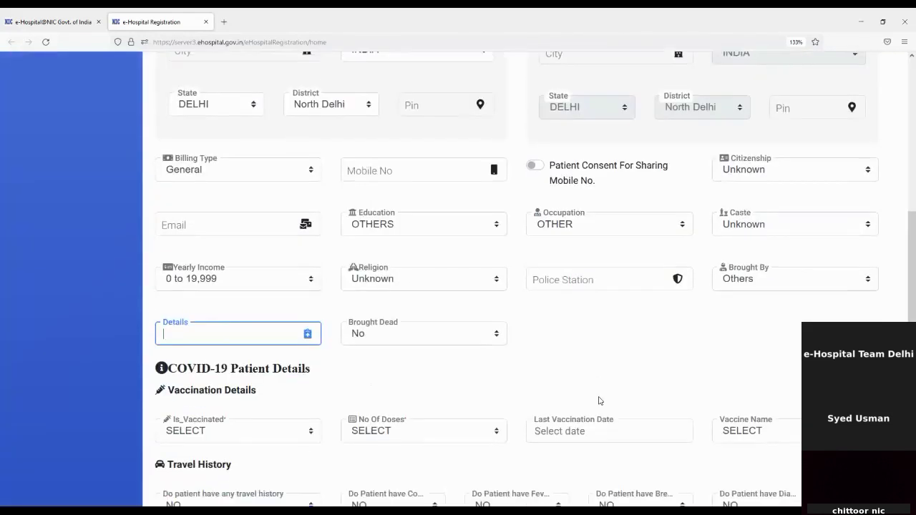
scroll(599, 401, up, 5)
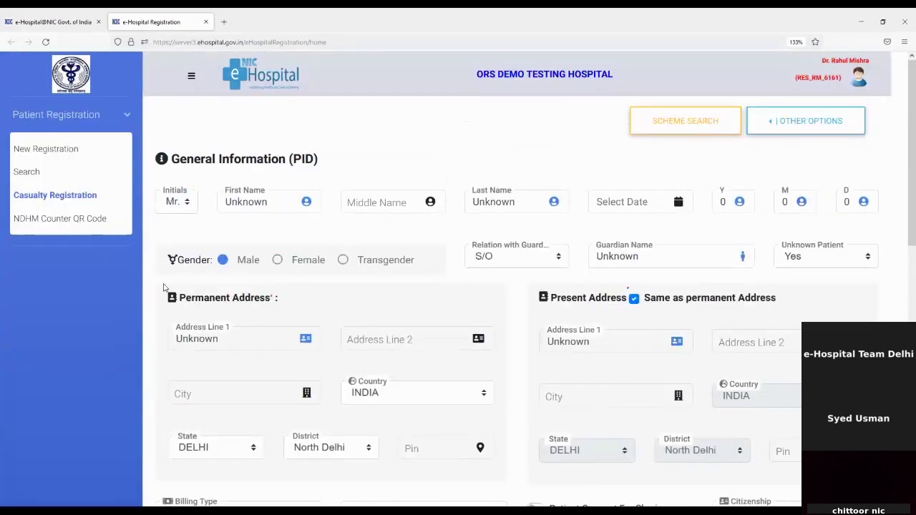
click(98, 199)
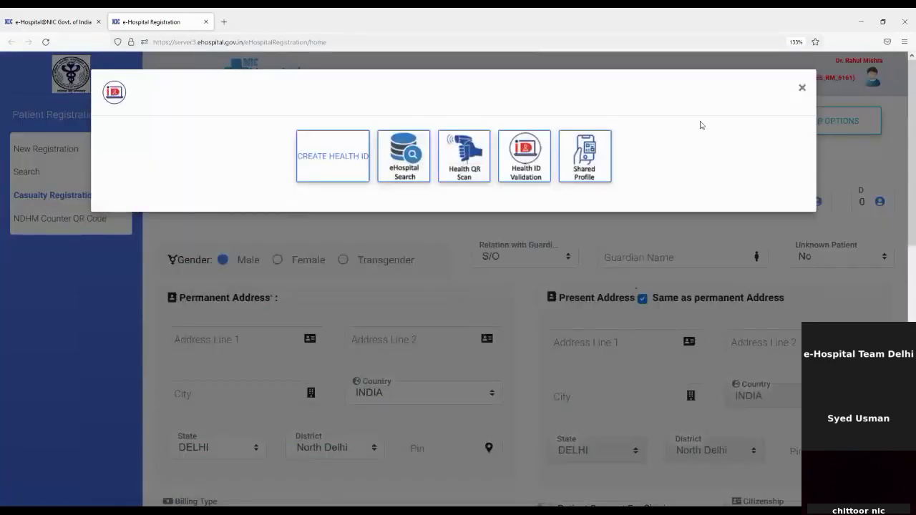
Dismiss the Health ID popup and fill in the patient's name fields and guardian name TEST.
click(801, 87)
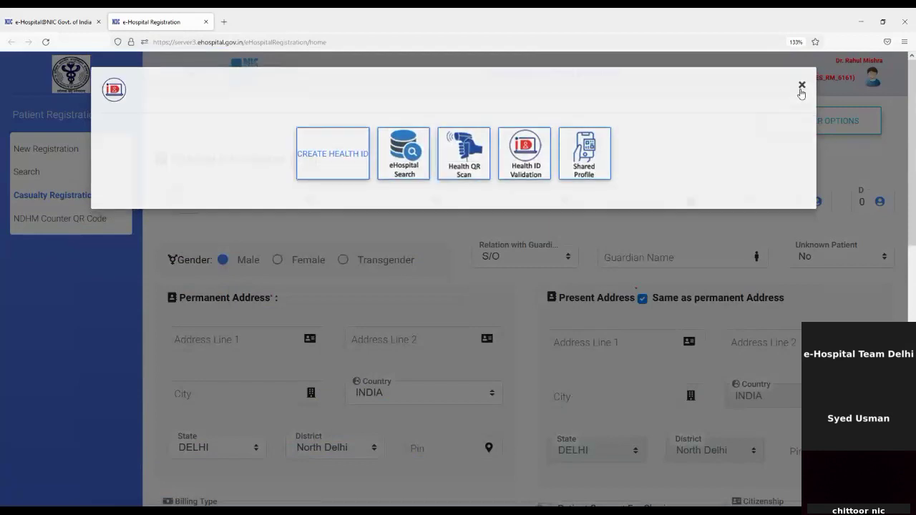
click(261, 203)
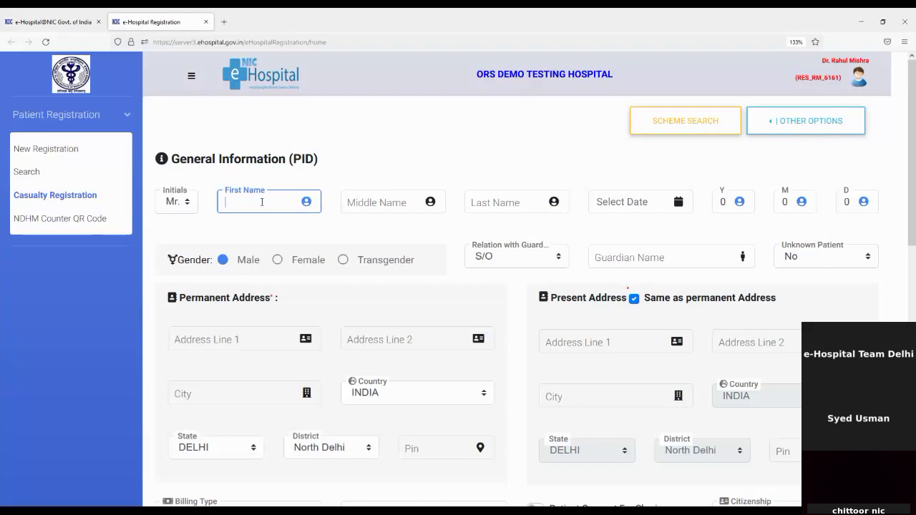
text(RRR)
key(Tab)
key(Tab)
text(RR)
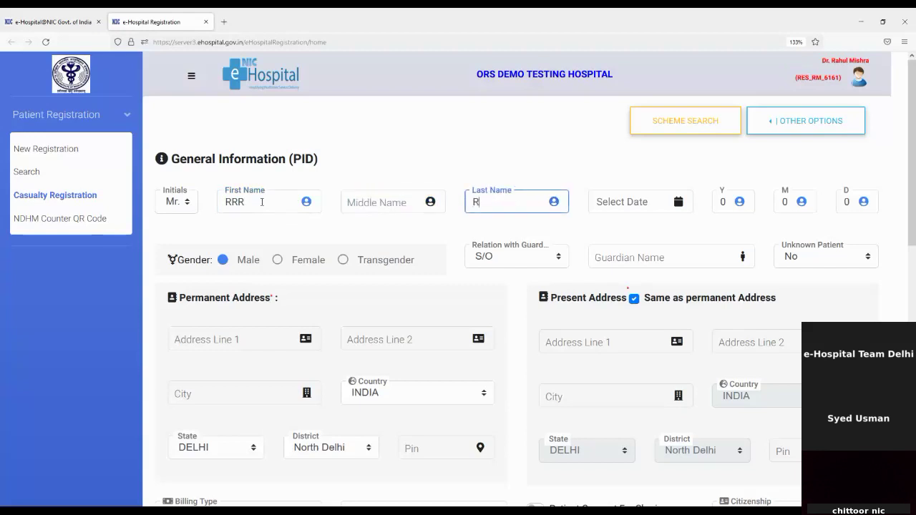
key(Tab)
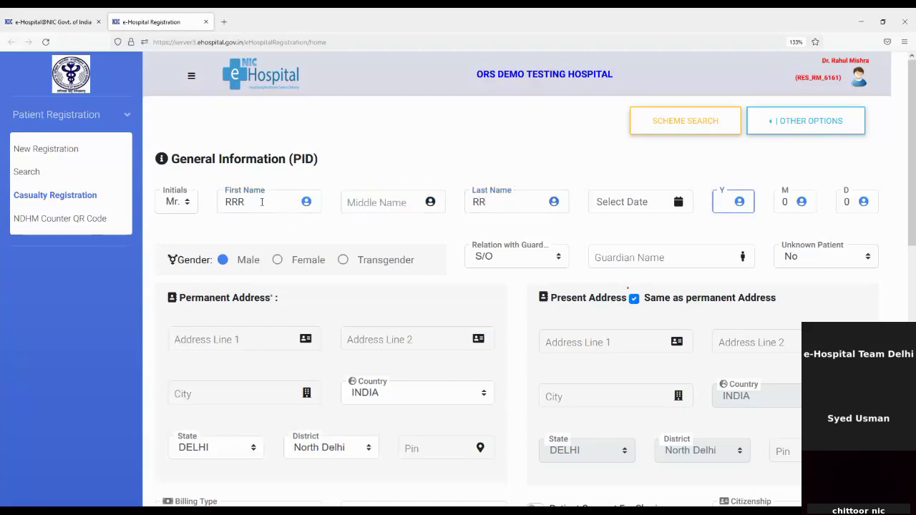
text(0)
key(Tab)
key(Tab)
key(Tab)
key(Tab)
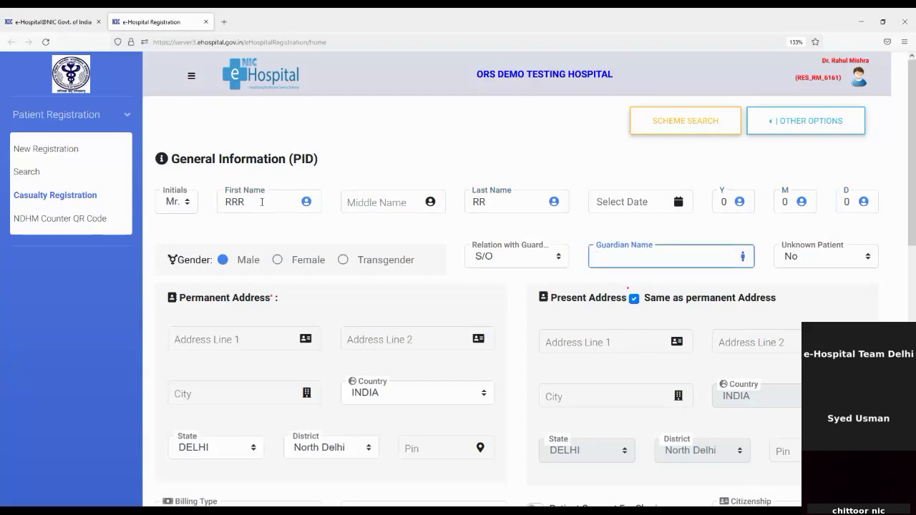
text(TEST)
key(Tab)
key(Tab)
key(Tab)
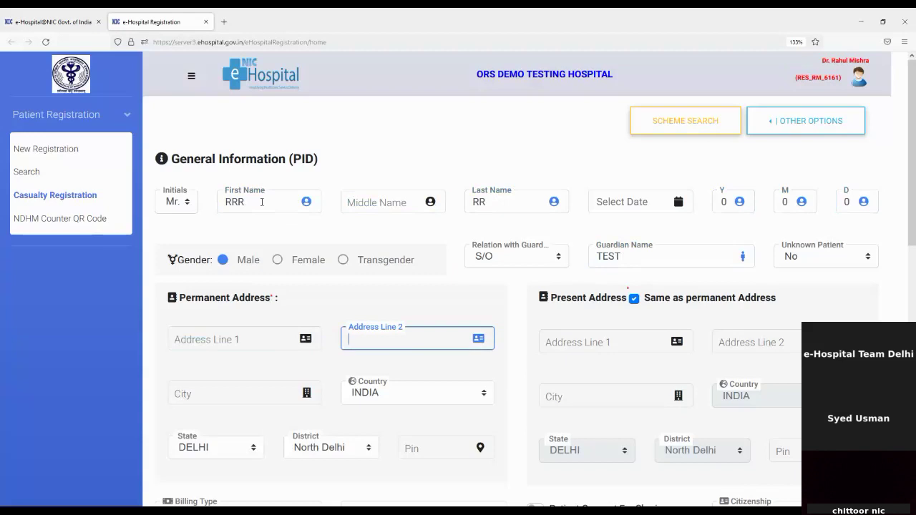
Enter the permanent address line 1, which mirrors into the present address.
click(204, 335)
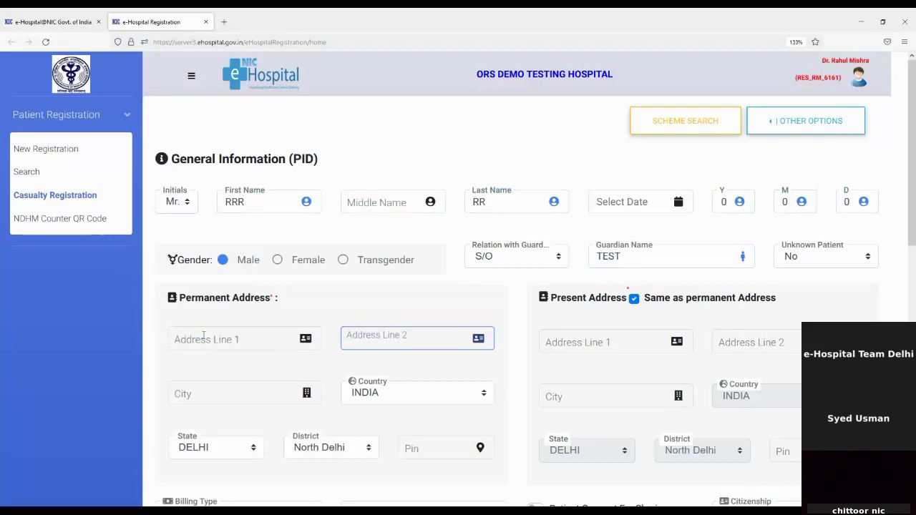
text(KA)
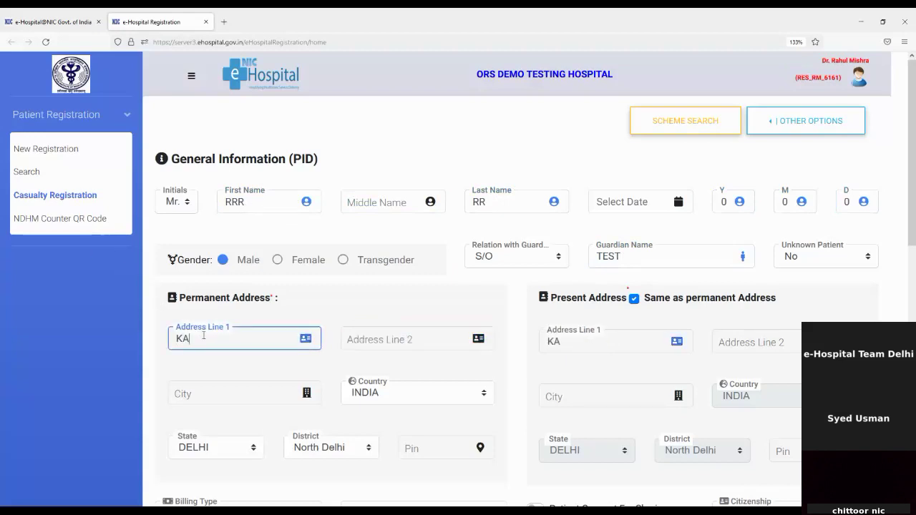
text(ROL BAGH)
key(Tab)
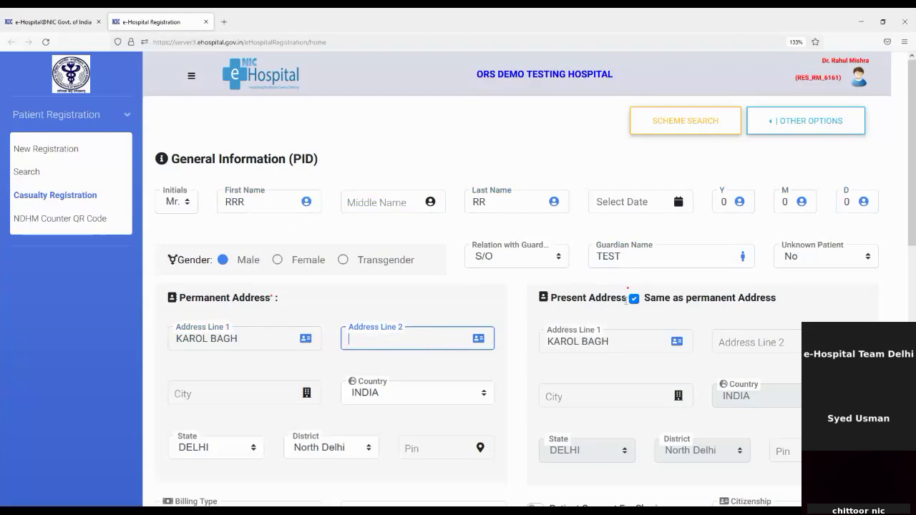
Set Billing Type to Staff, Verified By to Registration, and enter the staff card number in Details.
scroll(581, 328, down, 2)
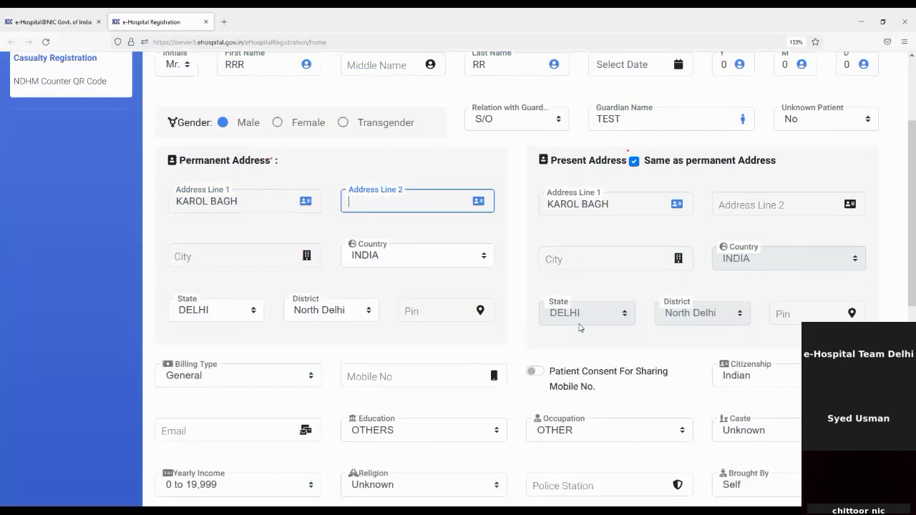
scroll(580, 327, down, 2)
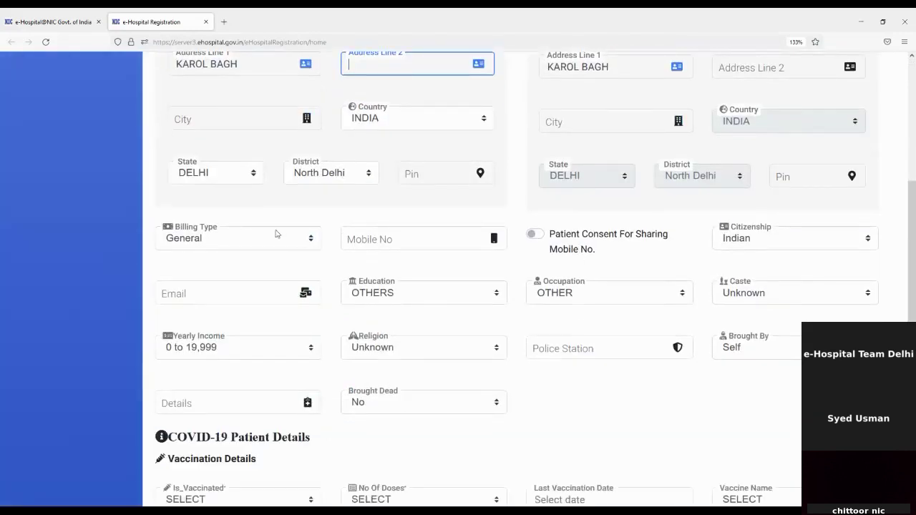
click(271, 241)
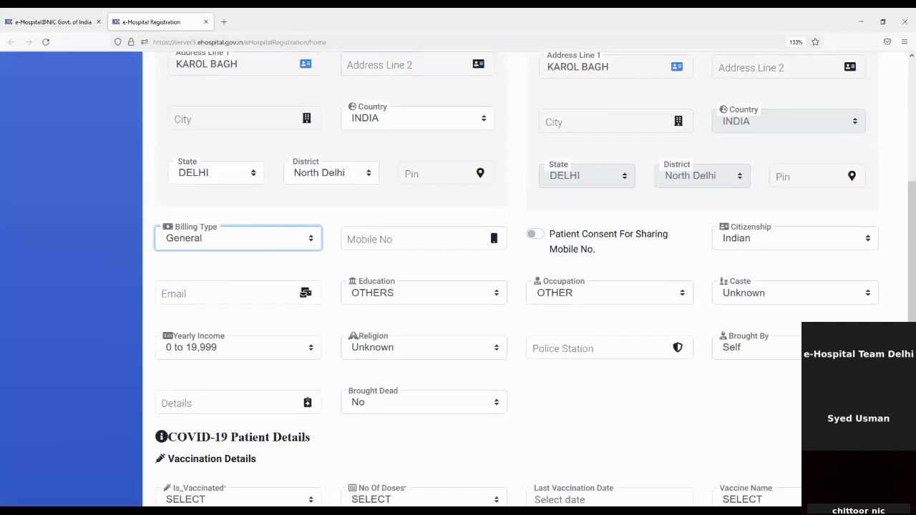
click(212, 300)
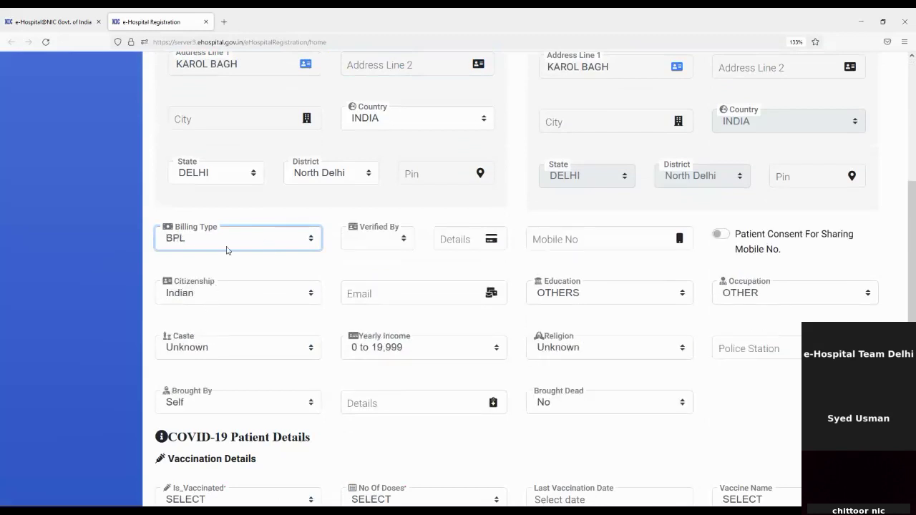
click(188, 354)
click(333, 213)
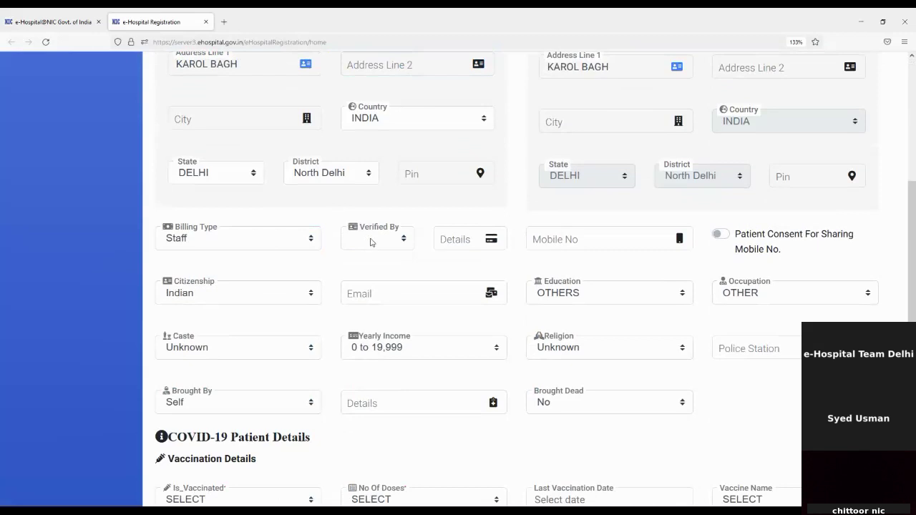
click(370, 243)
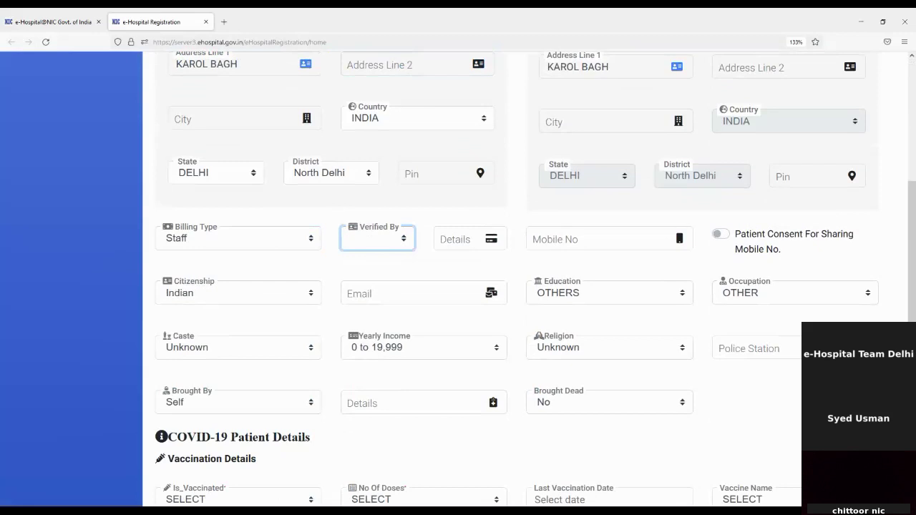
click(382, 280)
click(473, 240)
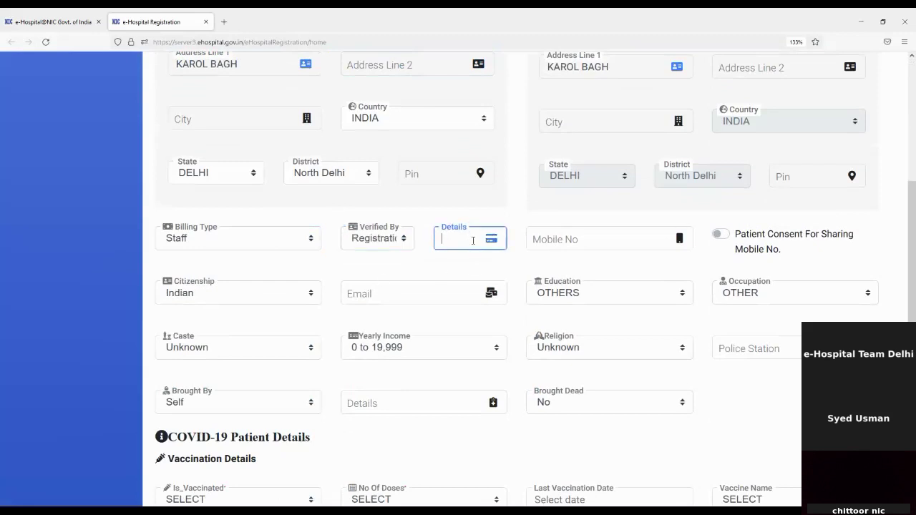
text(5555555555)
Choose the Casualty department and the Bhawani Building room 102 casualty unit.
scroll(568, 244, down, 5)
click(347, 441)
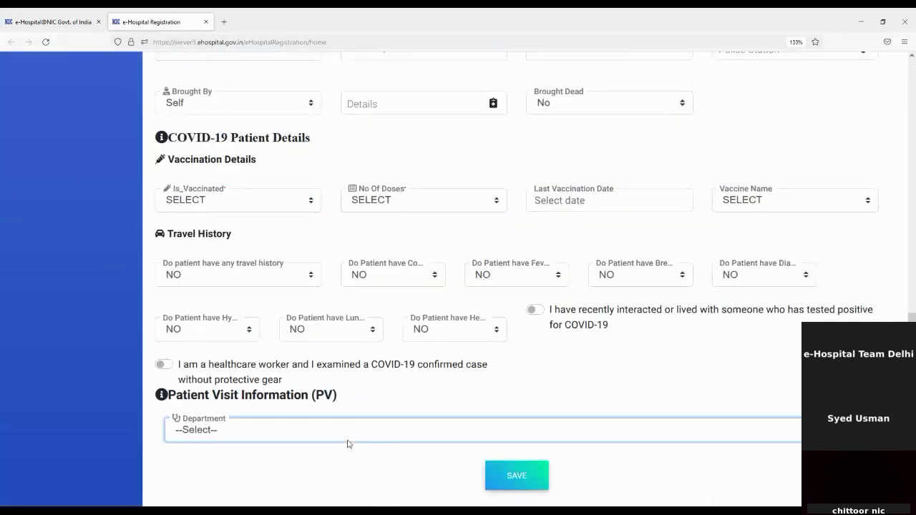
click(270, 472)
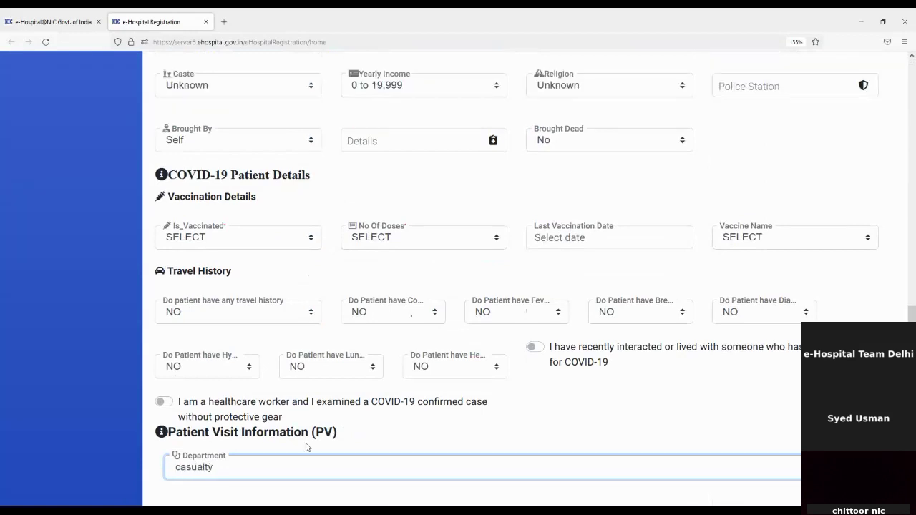
scroll(458, 365, down, 3)
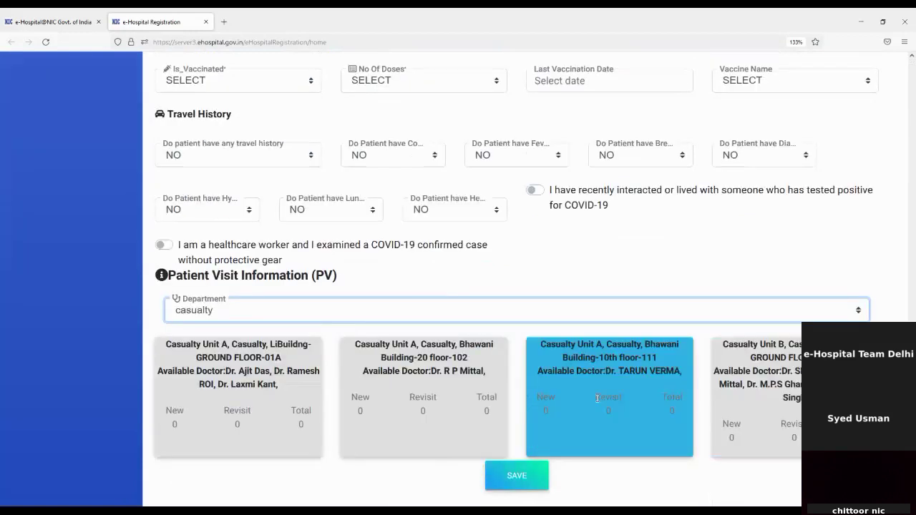
click(441, 406)
Save and confirm the registration, then close the generated ER record slip.
click(514, 466)
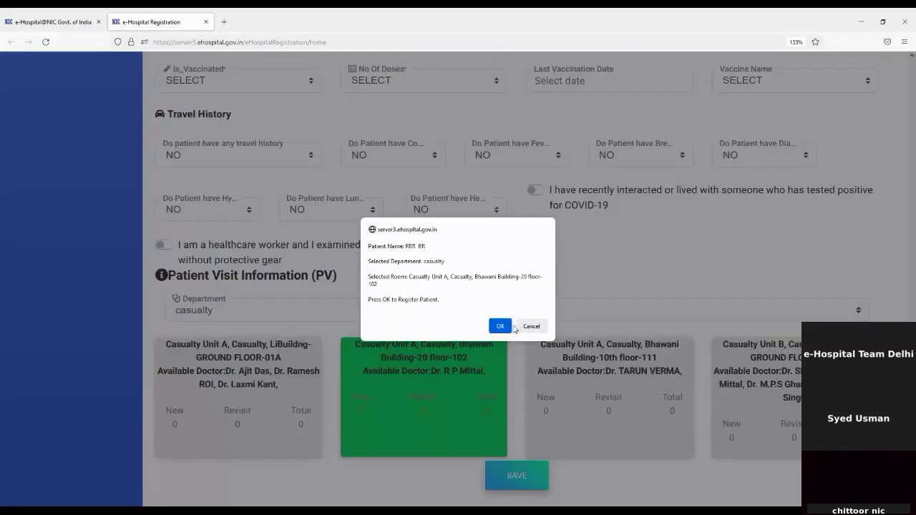
click(500, 325)
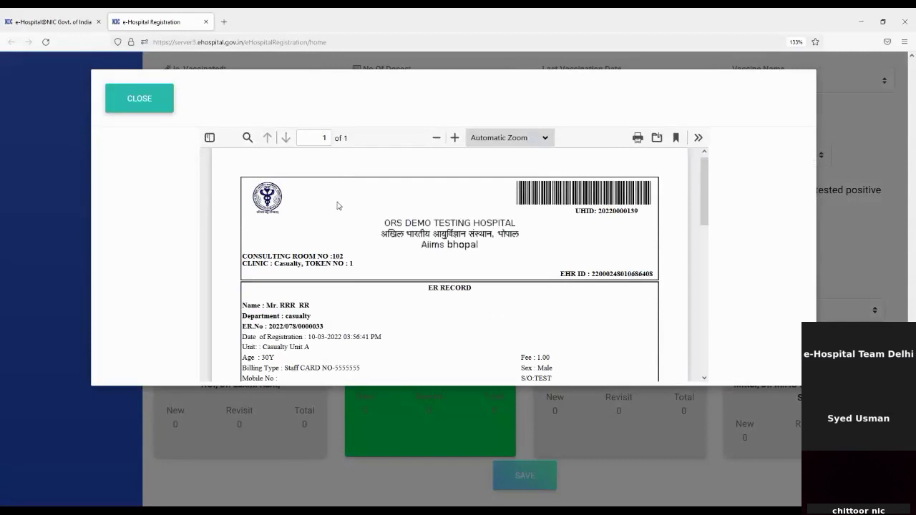
click(165, 107)
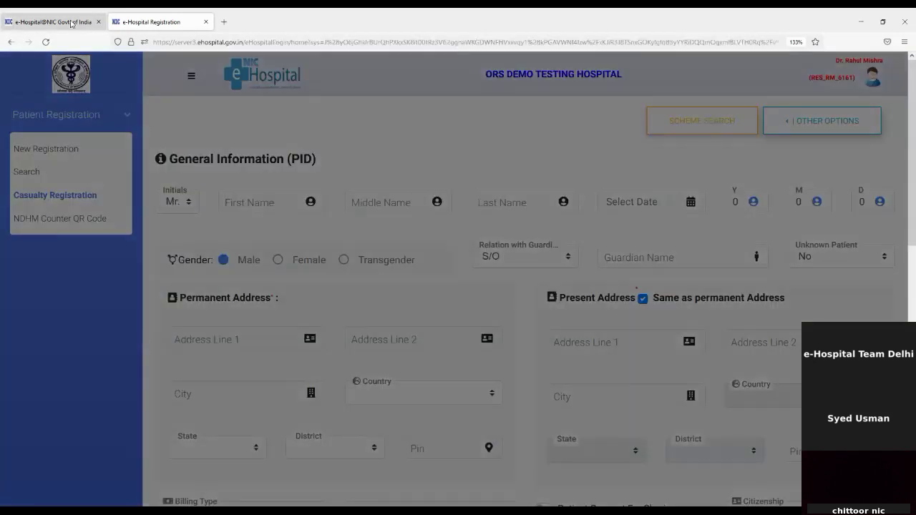
Open the Laboratory module from the main dashboard in a separate tab and expand its function list.
click(73, 24)
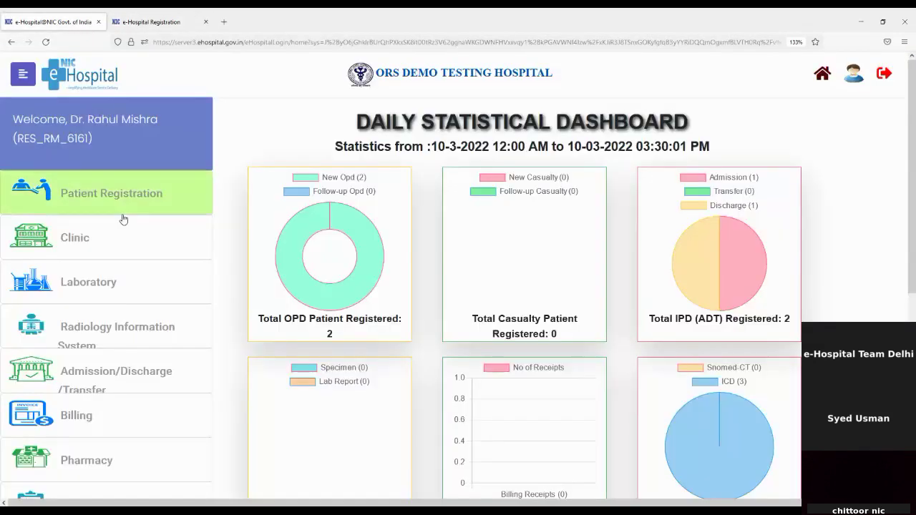
click(138, 278)
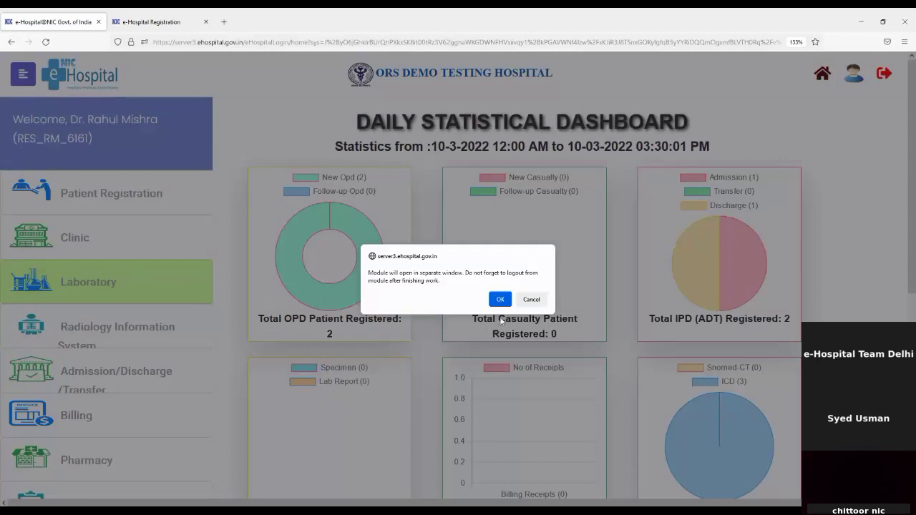
click(500, 305)
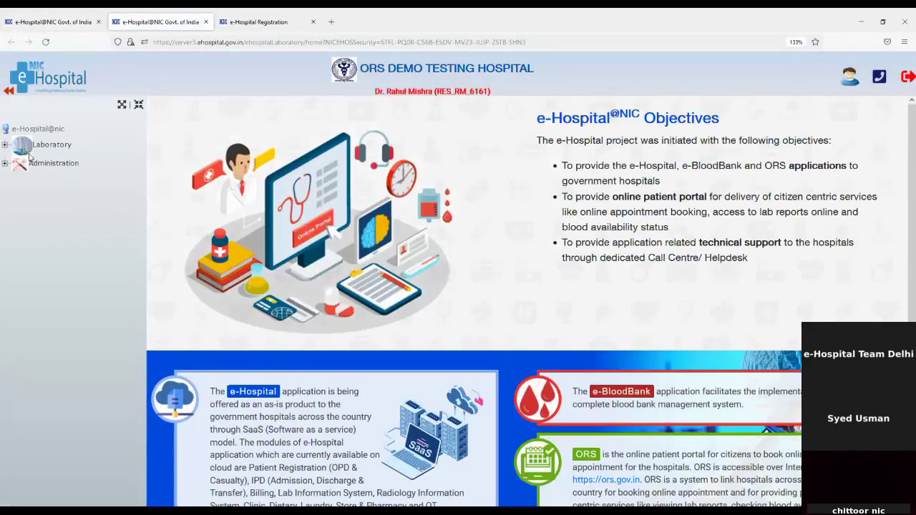
click(4, 144)
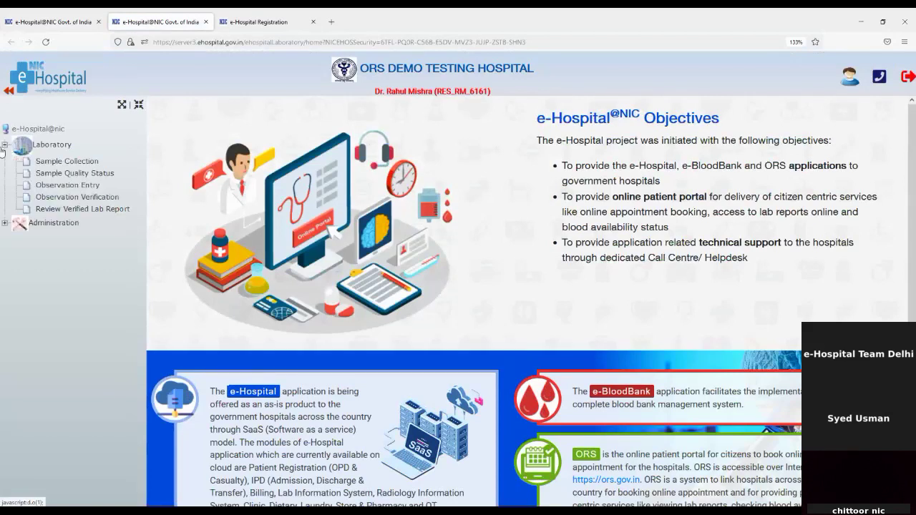
Open Sample Collection at RM Collection Centre and look up the patient by the pasted UHID.
click(80, 165)
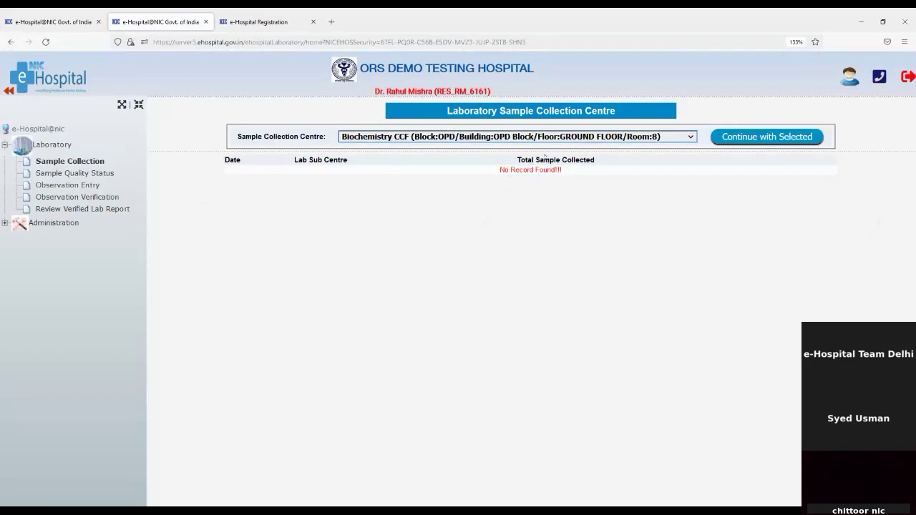
key(Down)
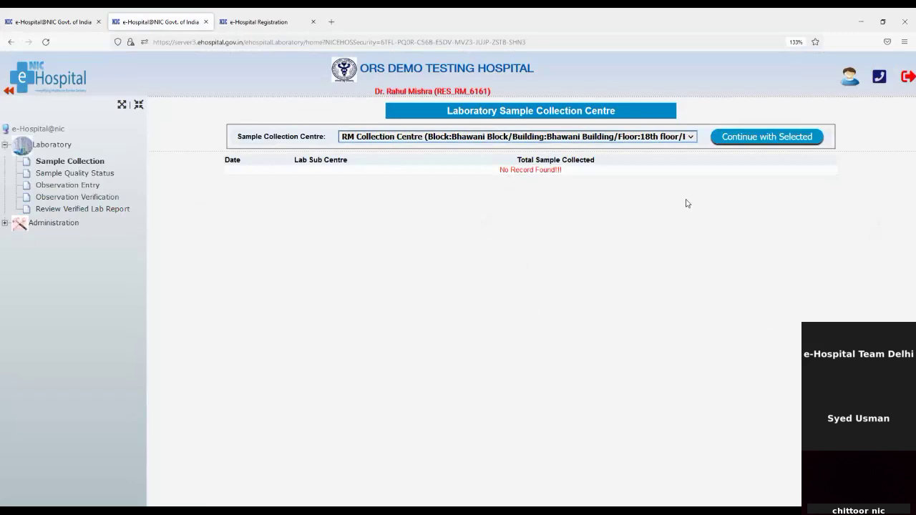
click(751, 140)
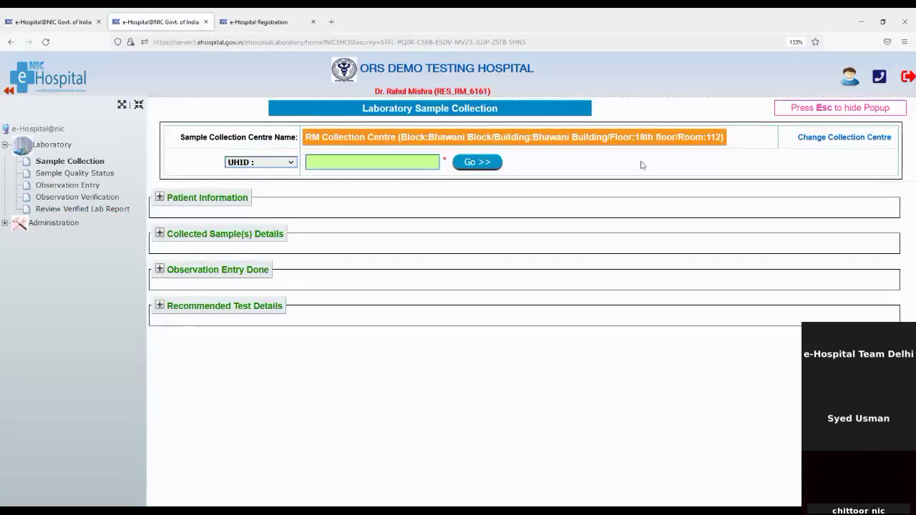
click(394, 160)
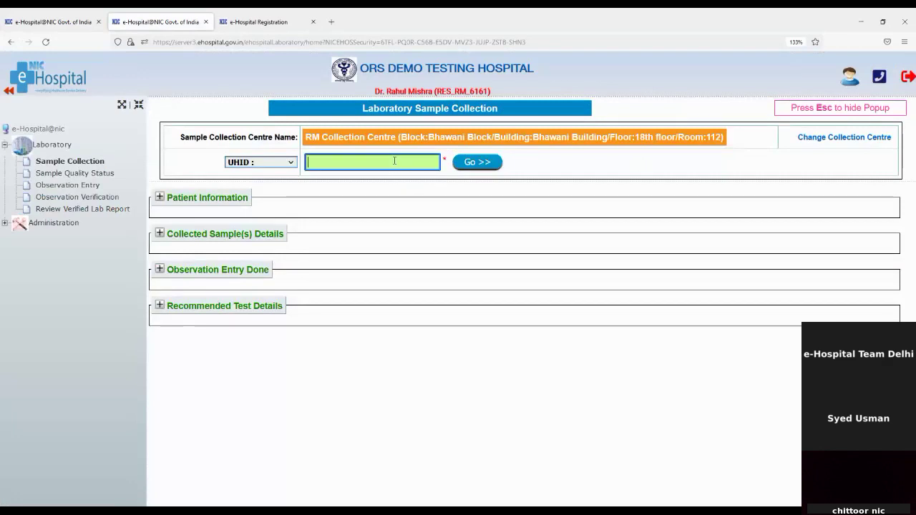
key(ctrl+v)
click(484, 167)
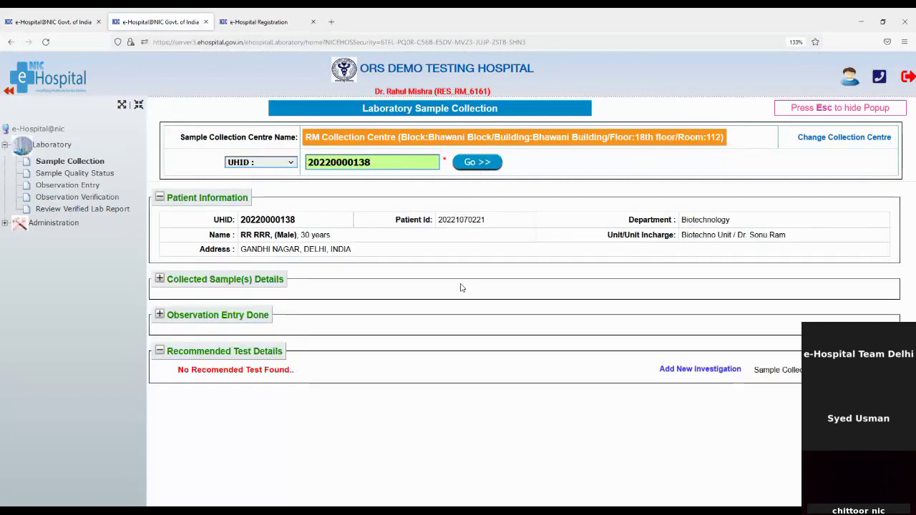
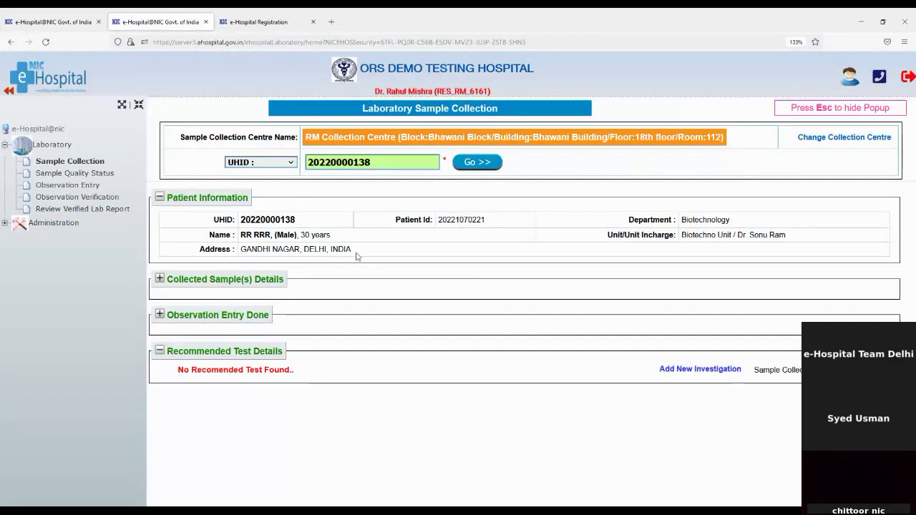
Open the Add New Investigation/Procedure/Medicine form for the patient under Anatomy Unit A.
click(697, 369)
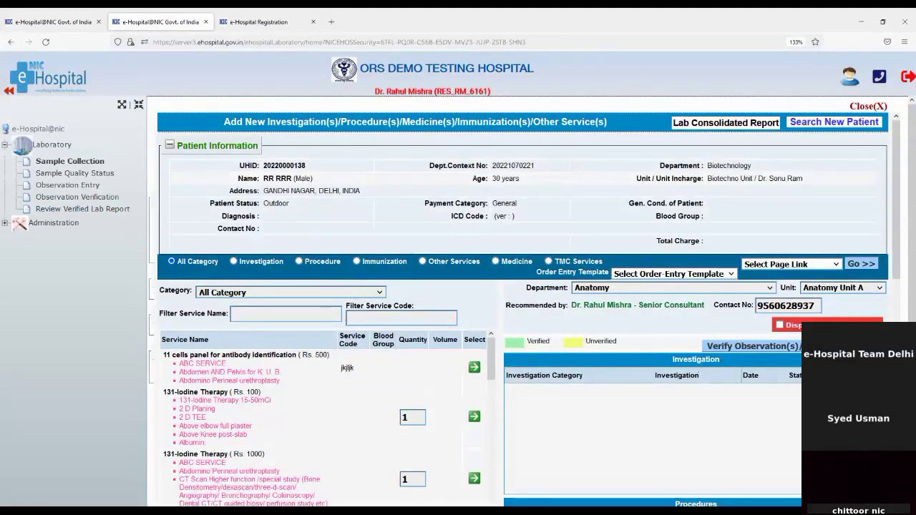
Filter services to BIOCHEMISTRY TEST and add the Kidney Function Test, bringing the total charge to 200.
click(333, 138)
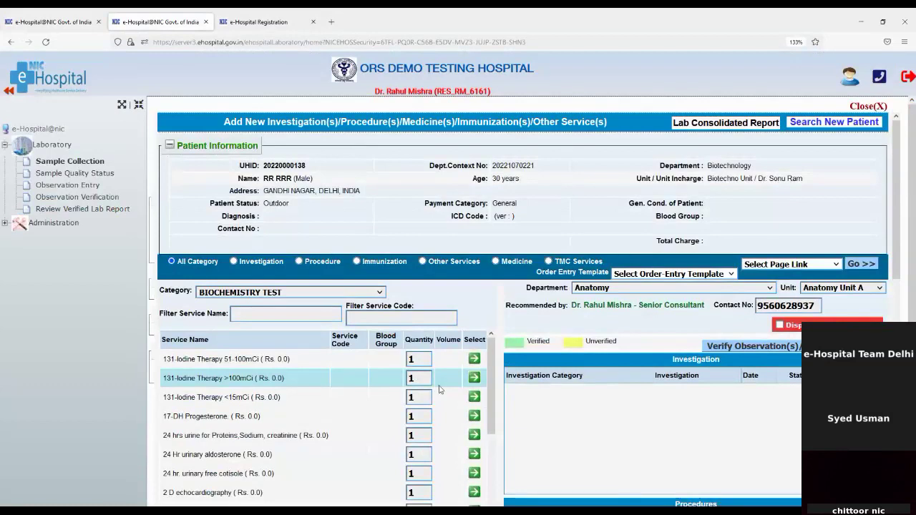
scroll(440, 389, down, 5)
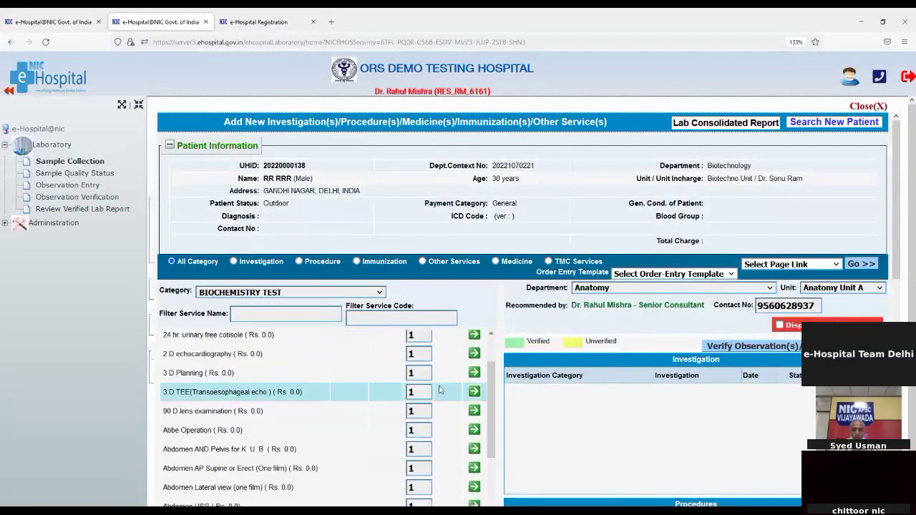
scroll(440, 389, down, 5)
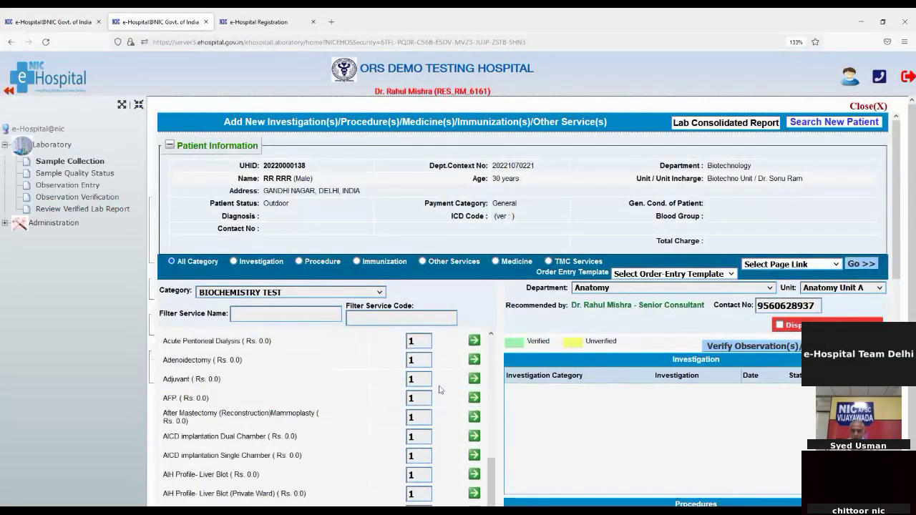
scroll(439, 389, down, 5)
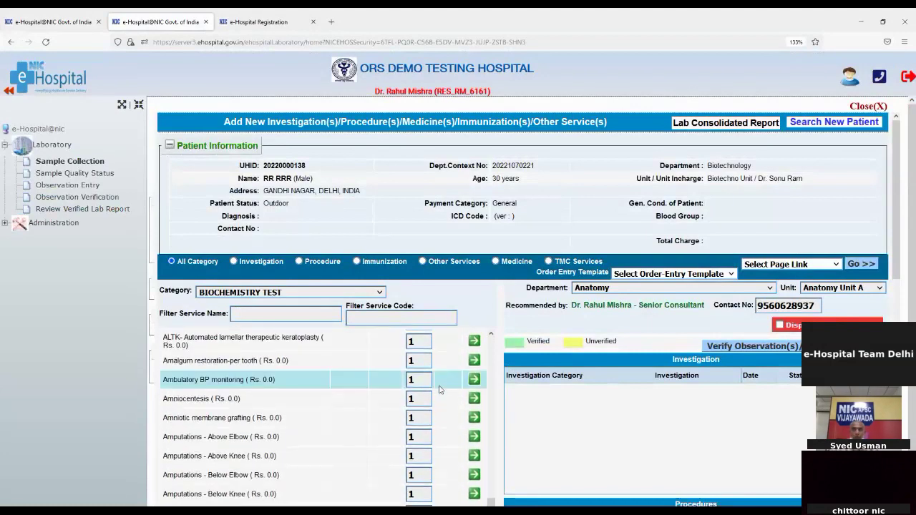
scroll(439, 389, down, 5)
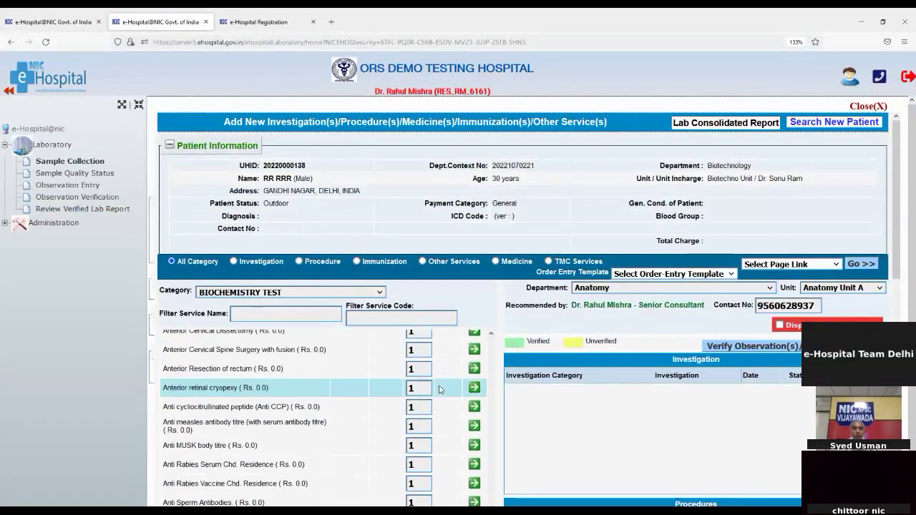
scroll(440, 389, down, 5)
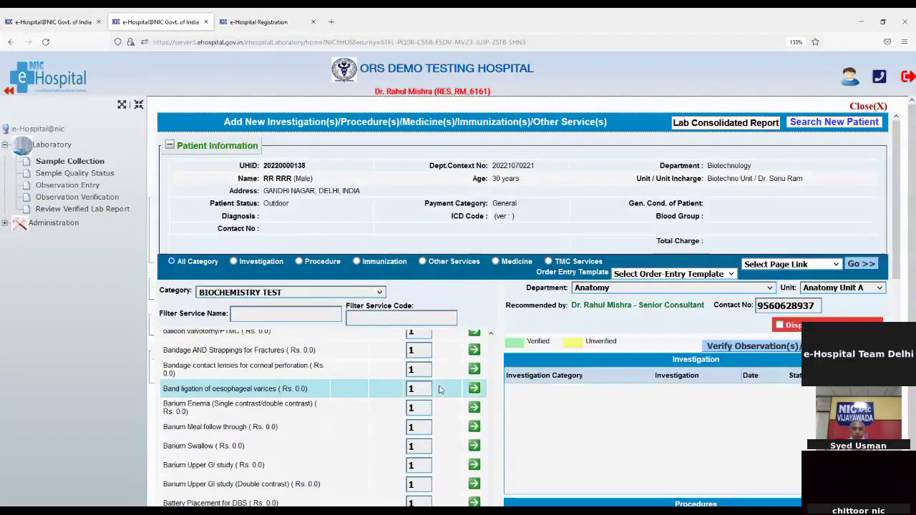
scroll(440, 389, down, 4)
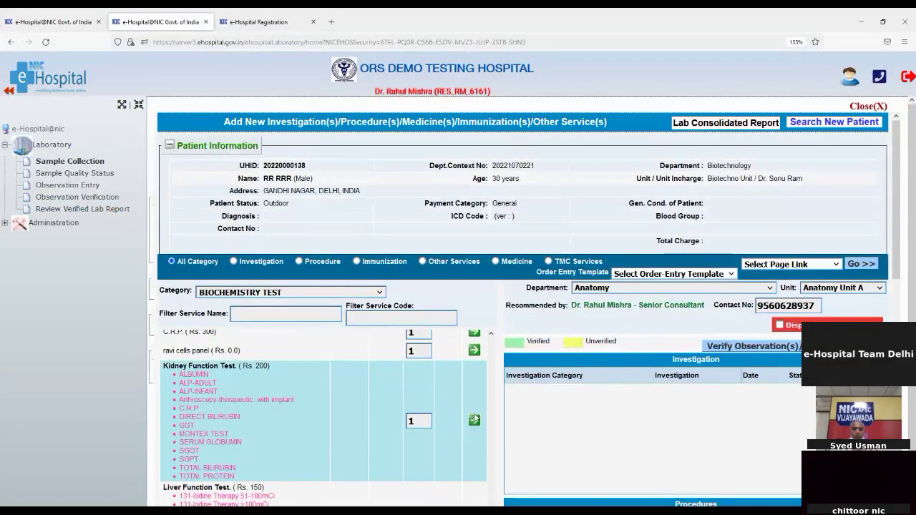
double_click(300, 166)
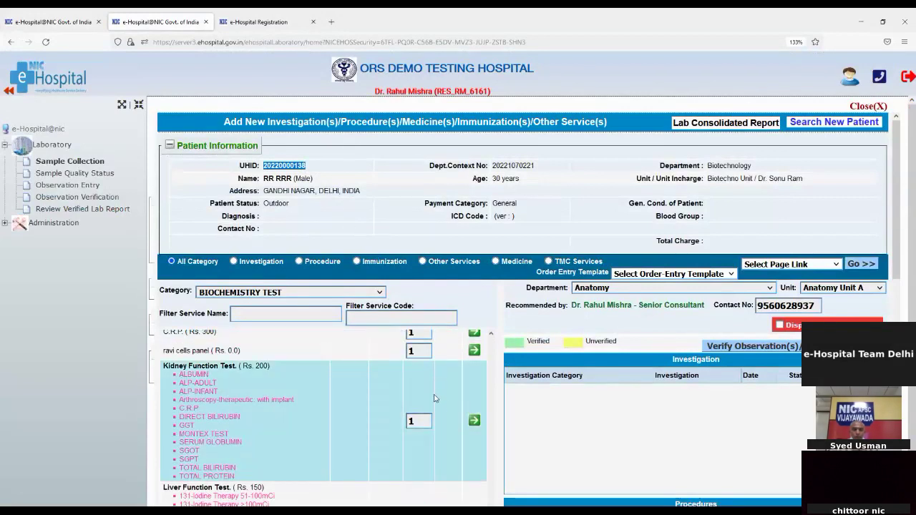
click(473, 420)
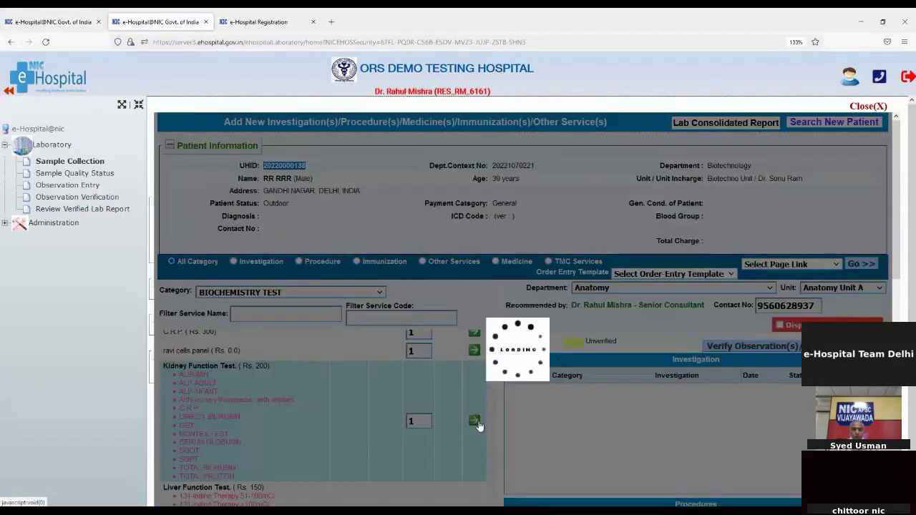
scroll(665, 412, down, 1)
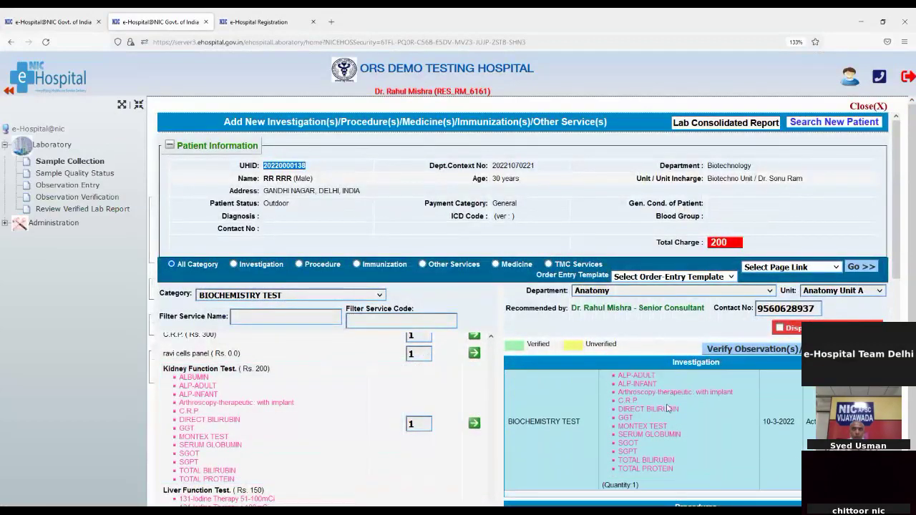
scroll(721, 411, up, 1)
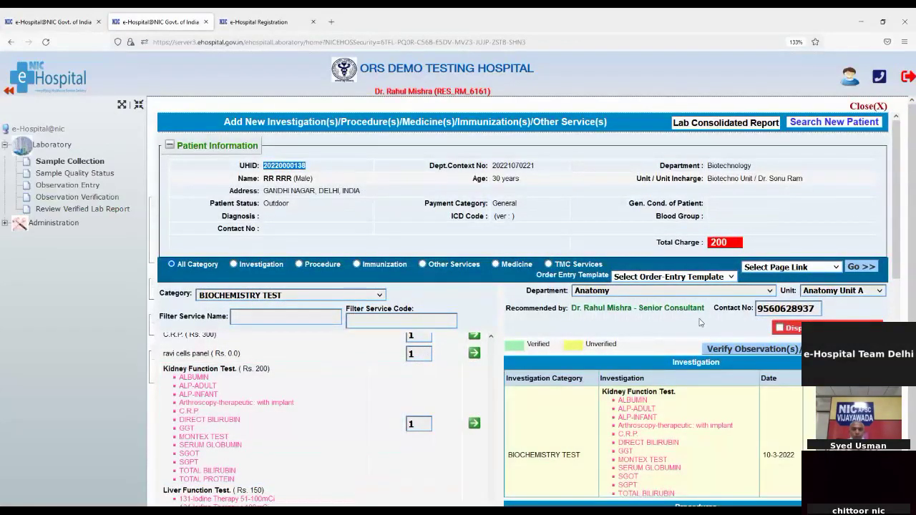
scroll(701, 322, down, 1)
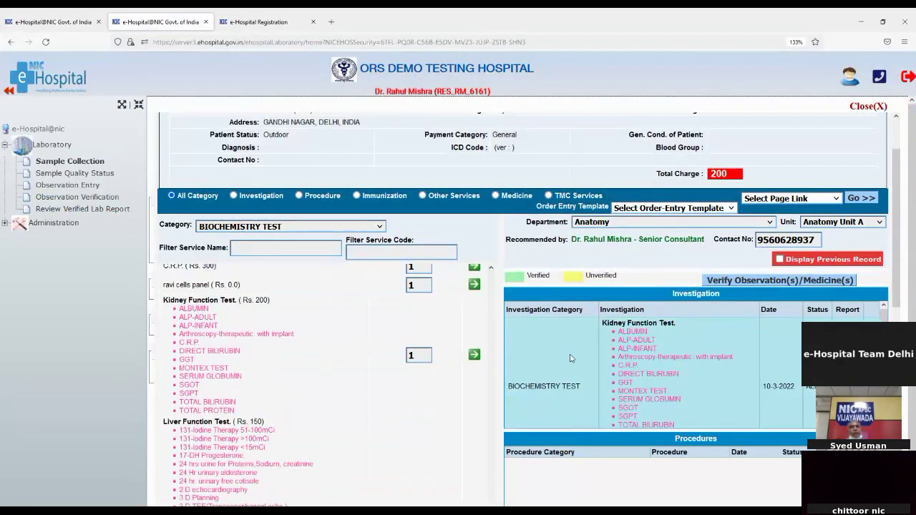
Verify and save the Kidney Function Test order, skip printing the requisition slip, and return to Sample Collection.
click(748, 281)
scroll(552, 269, down, 5)
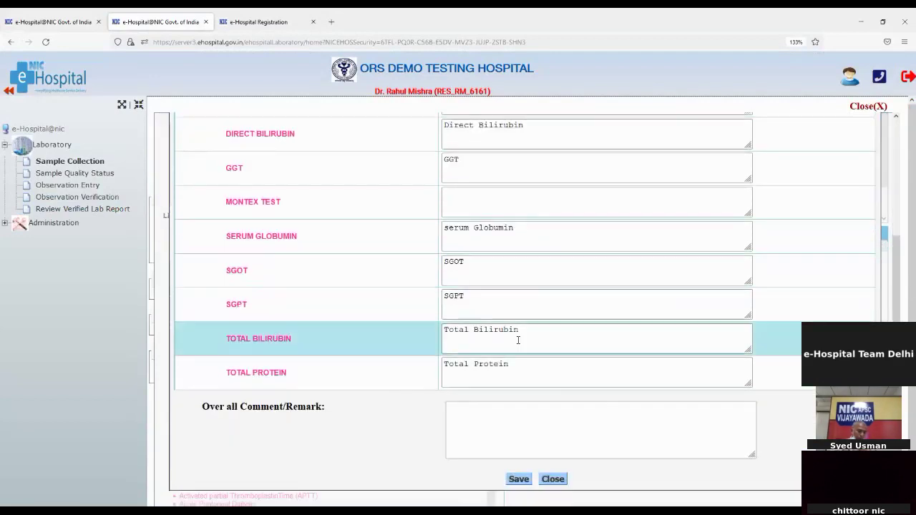
click(519, 479)
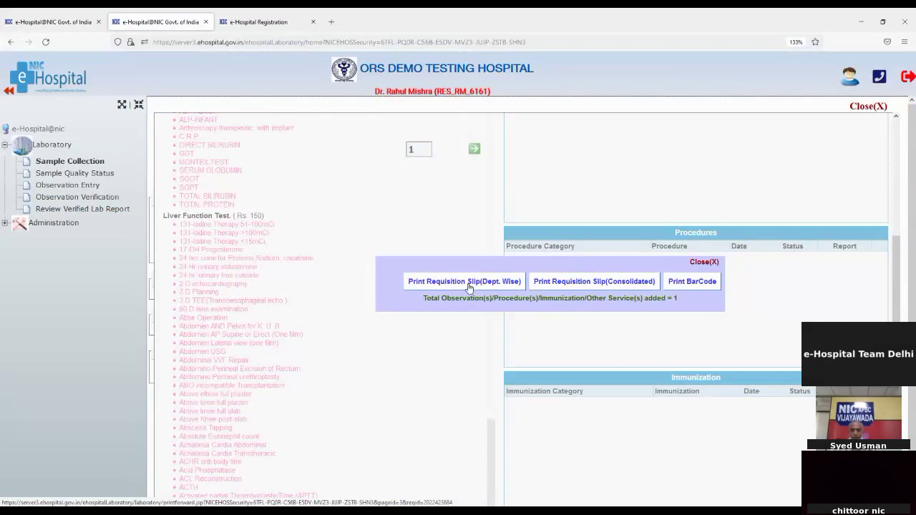
click(711, 262)
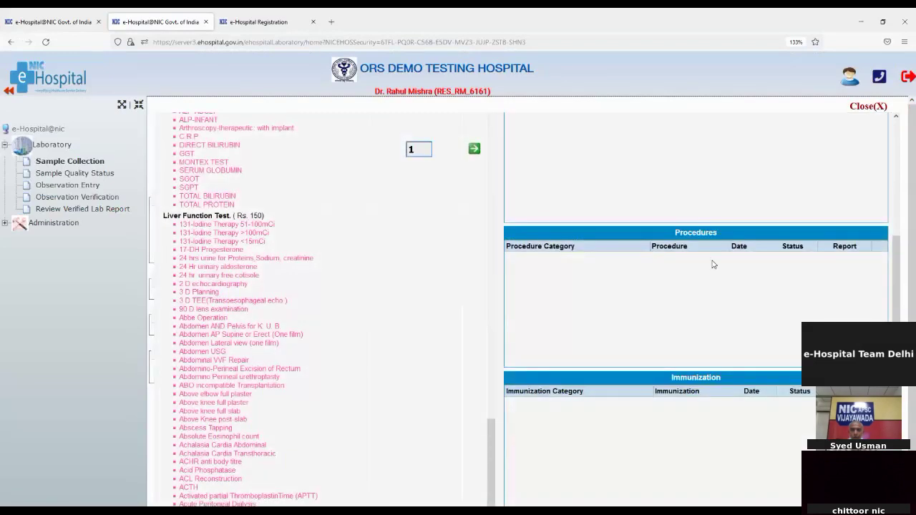
click(102, 162)
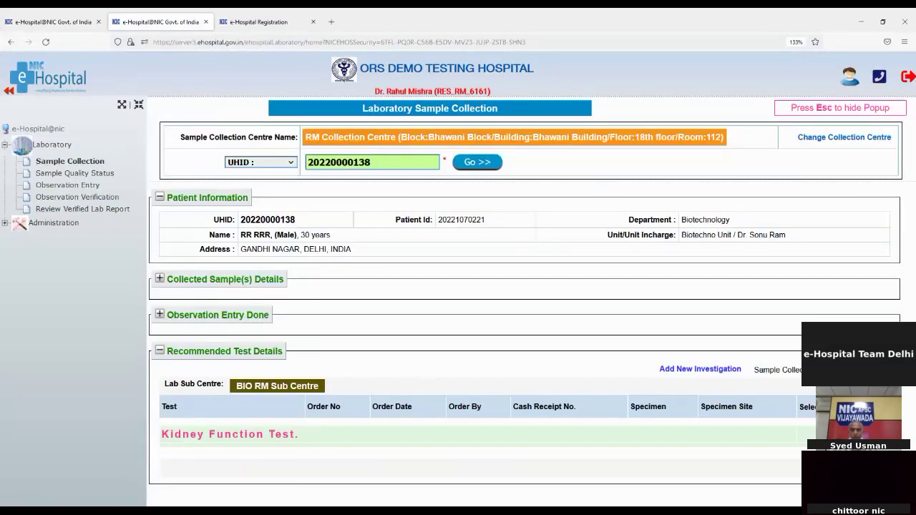
Expand the Kidney Function Test to review its 13 components, all Collection Pending with Blood specimen.
click(241, 442)
scroll(301, 443, down, 3)
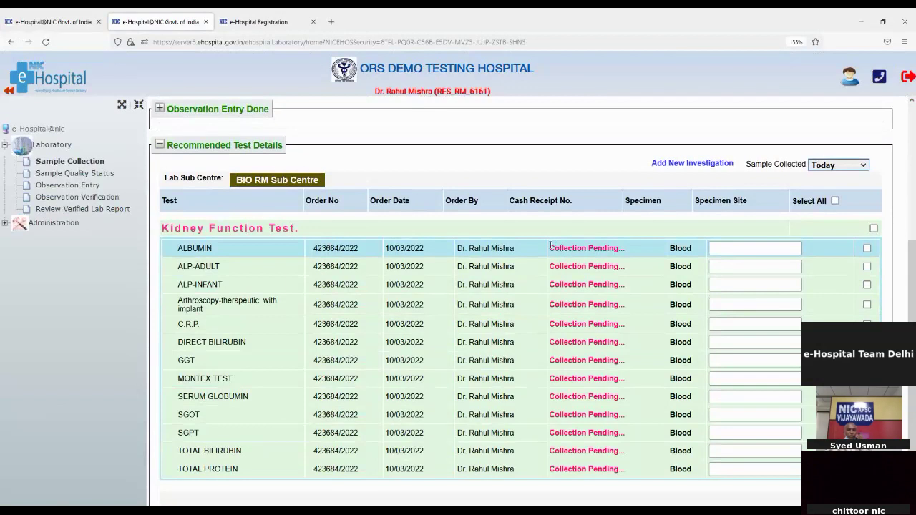
drag(550, 246, 628, 248)
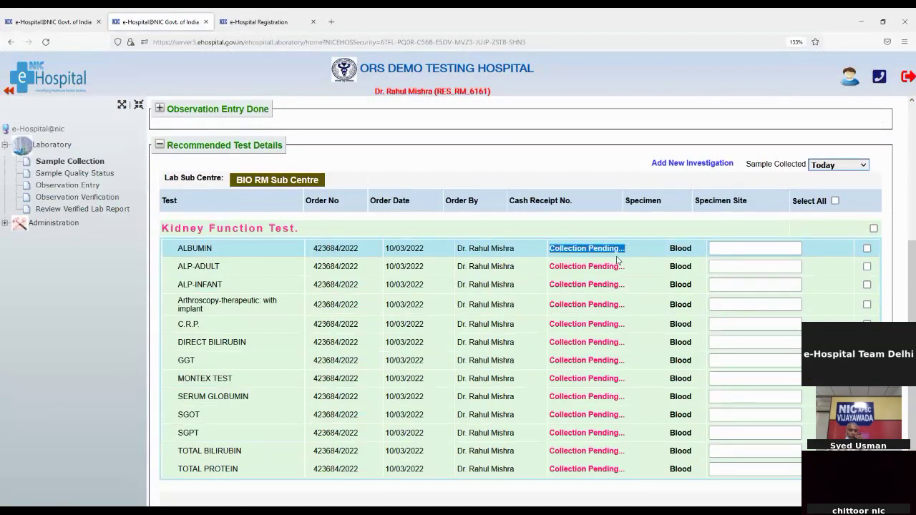
scroll(580, 289, up, 1)
scroll(581, 290, up, 1)
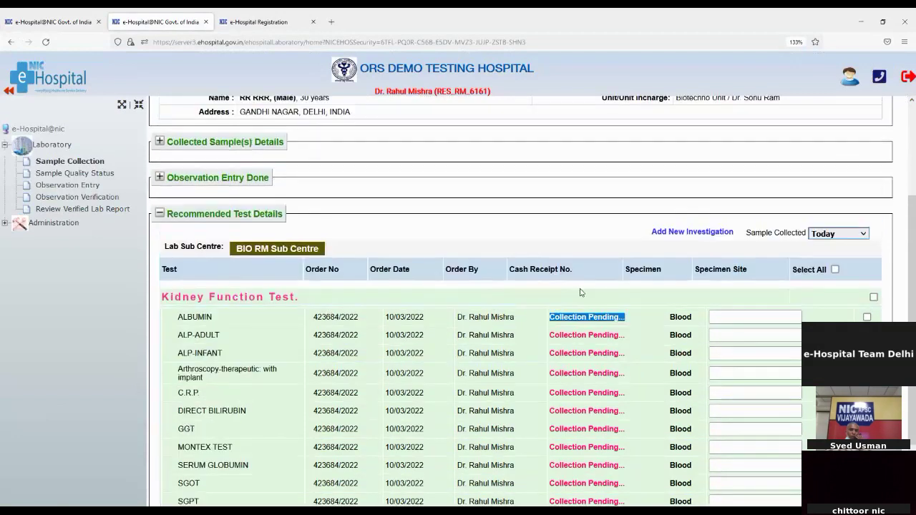
scroll(580, 292, down, 1)
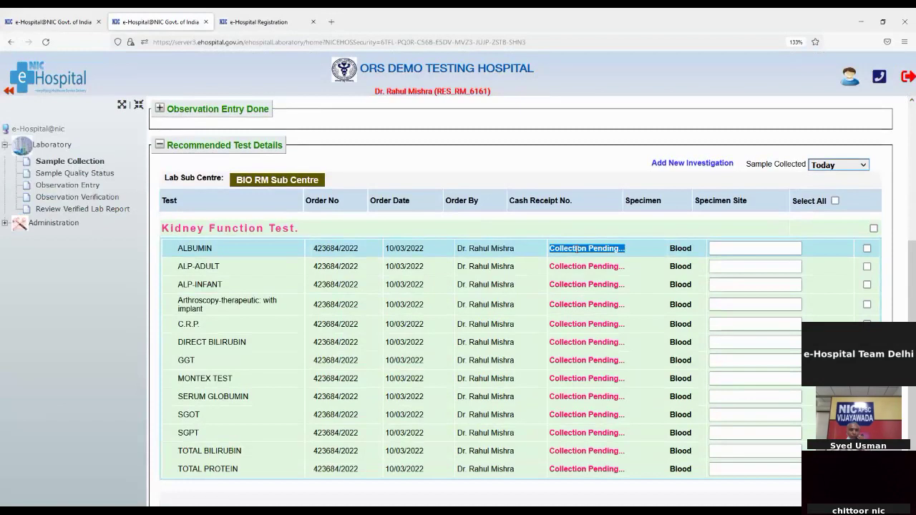
click(577, 248)
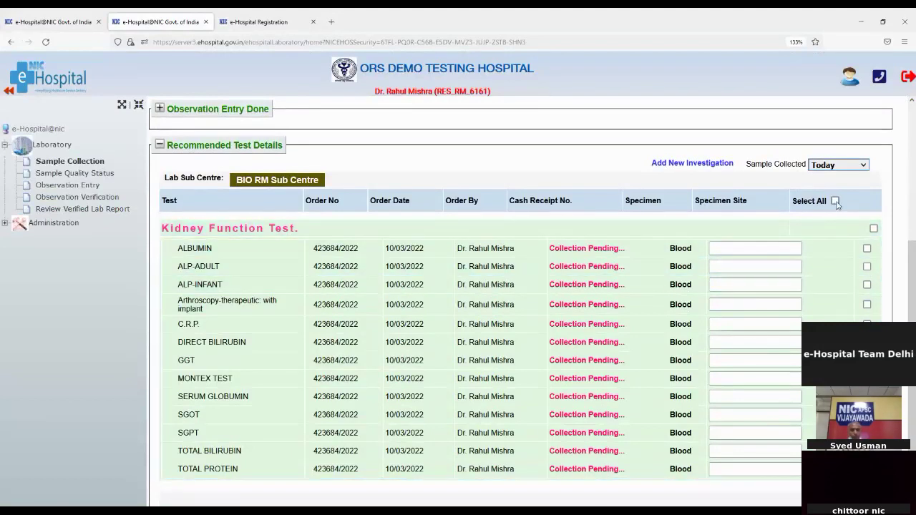
Select all Kidney Function Test items and record their collection as blood sample 031022001.
click(835, 201)
scroll(823, 293, down, 1)
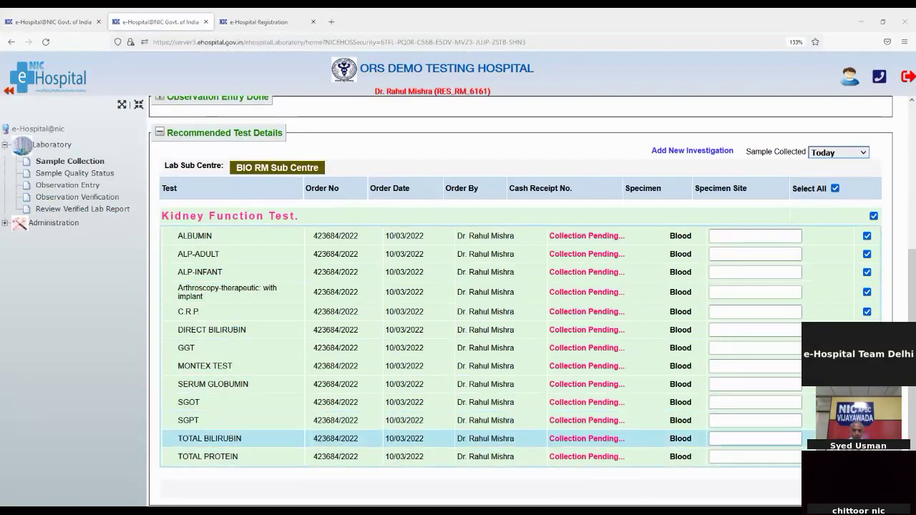
click(568, 259)
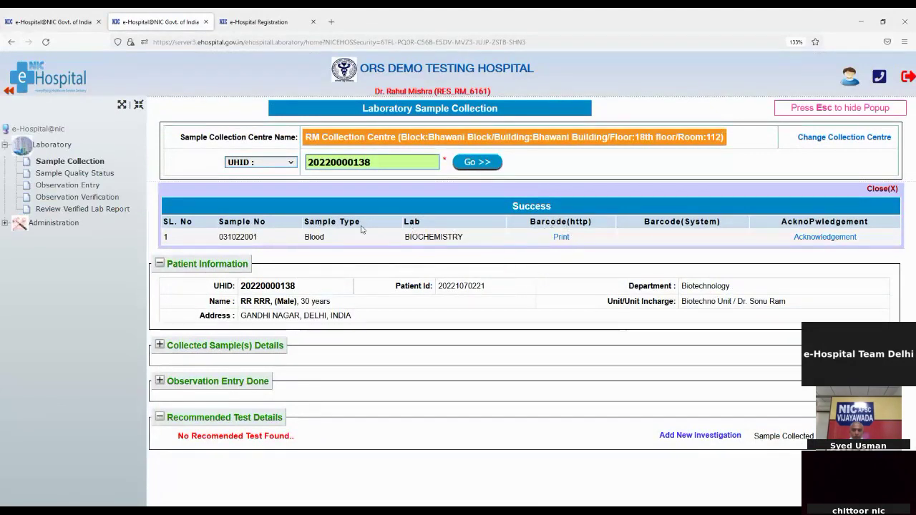
Print the barcode label for sample 031022001 from the Success table.
drag(224, 221, 267, 222)
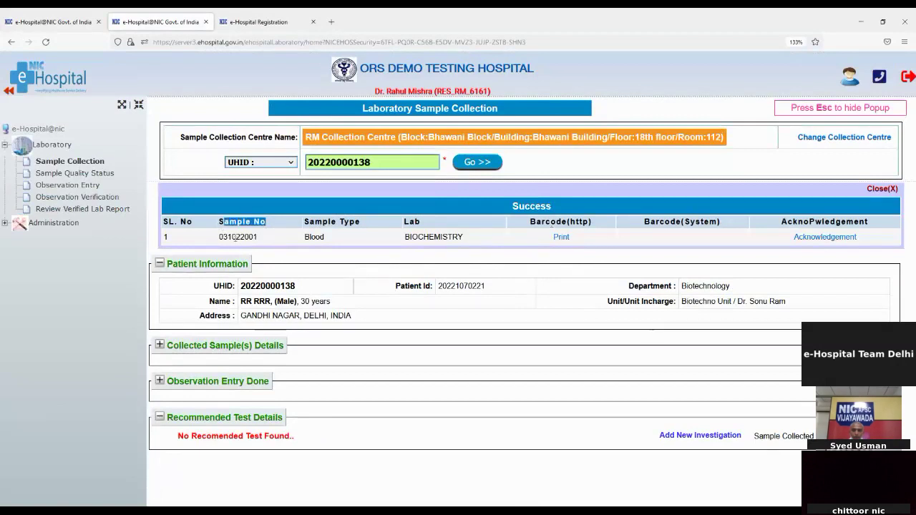
double_click(235, 237)
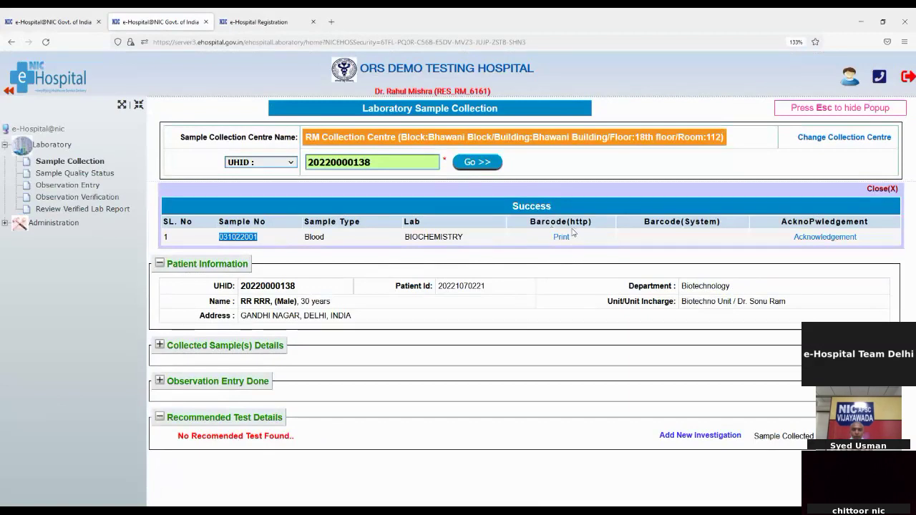
click(564, 239)
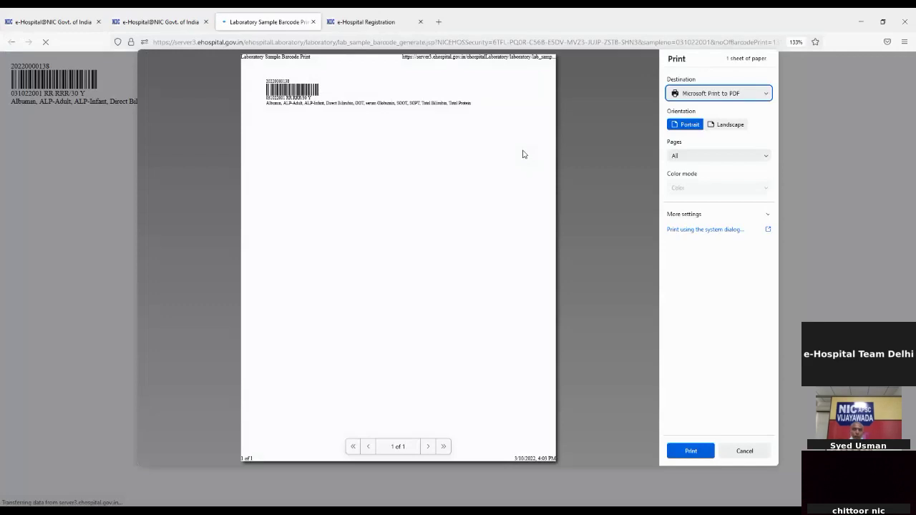
Cancel the print preview and review the sample number and test list on the barcode label.
click(744, 452)
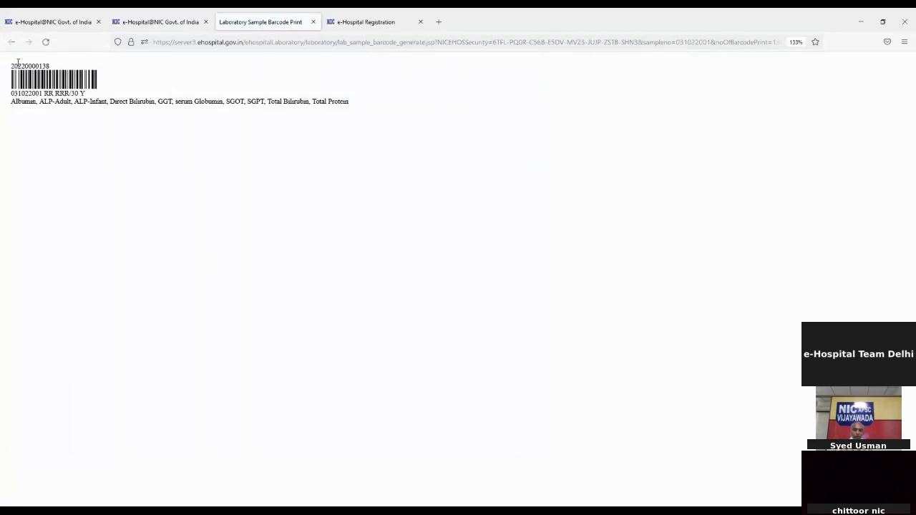
double_click(40, 93)
double_click(14, 102)
drag(67, 102, 402, 112)
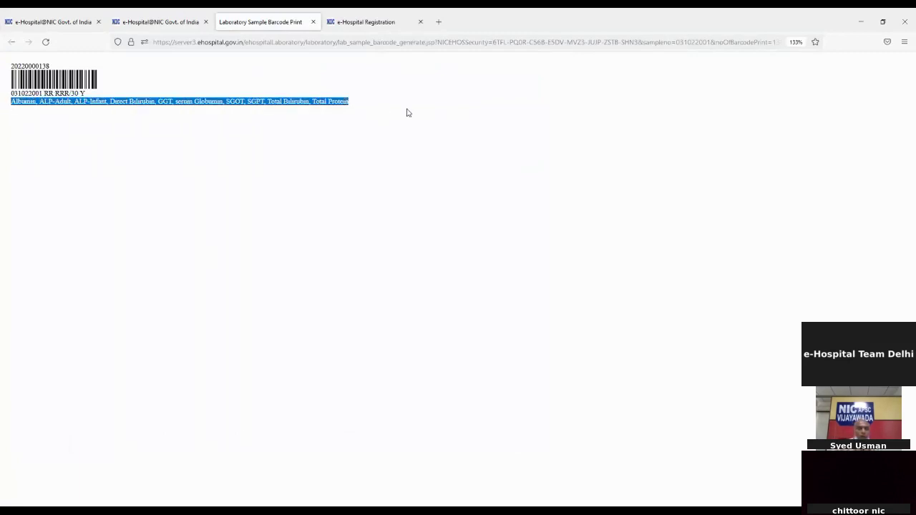
click(407, 113)
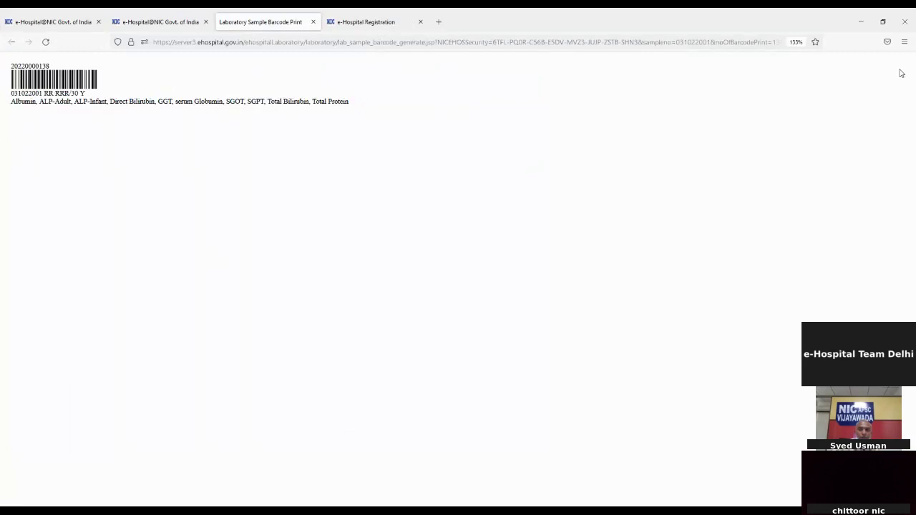
Zoom the barcode print page in to 300% from the Firefox menu.
click(904, 41)
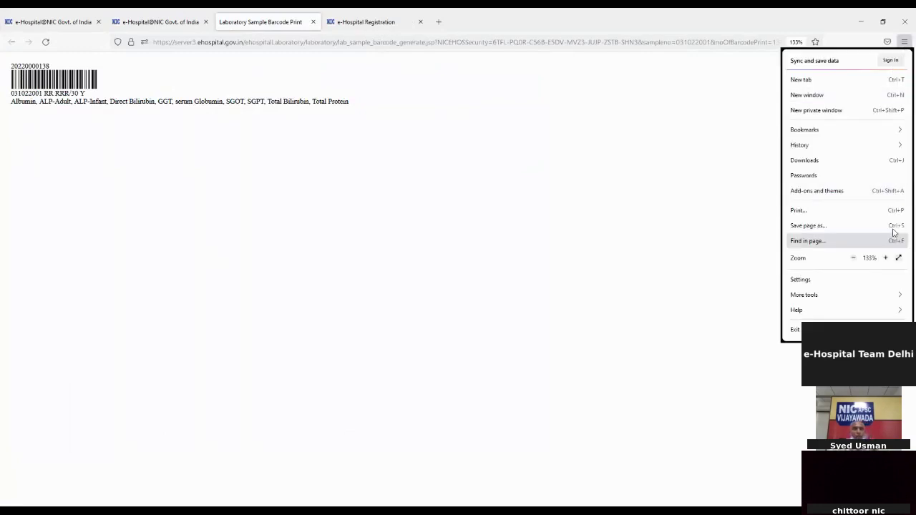
click(886, 258)
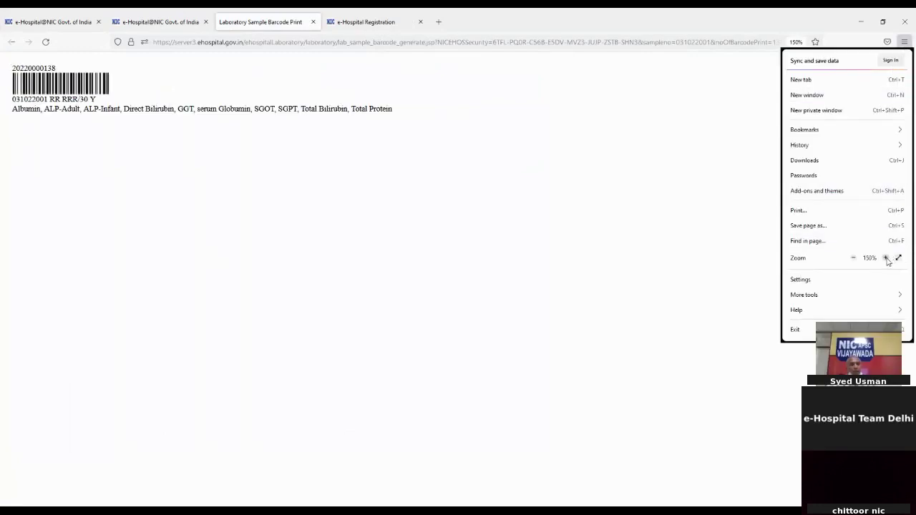
click(885, 259)
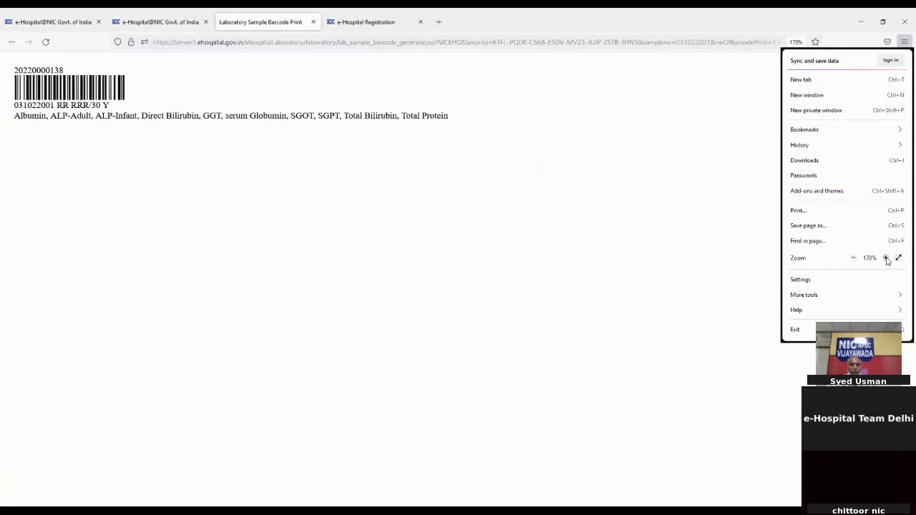
click(885, 258)
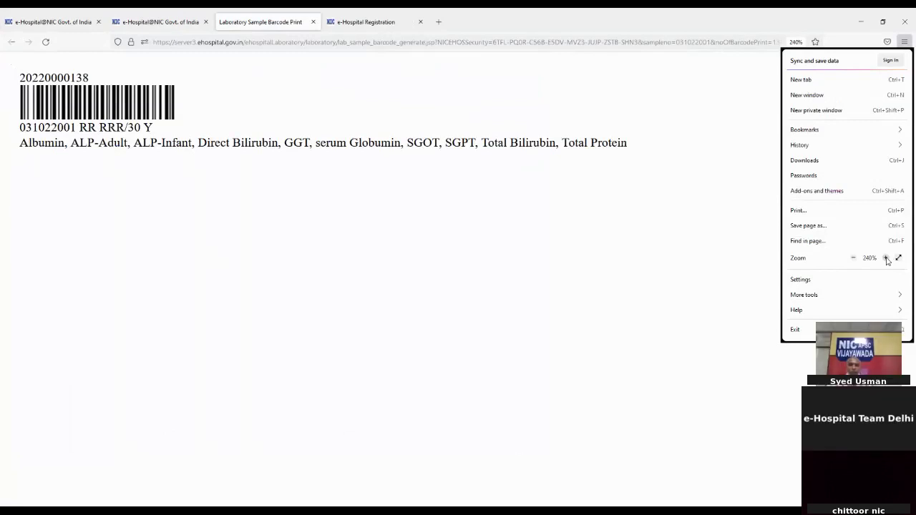
click(885, 257)
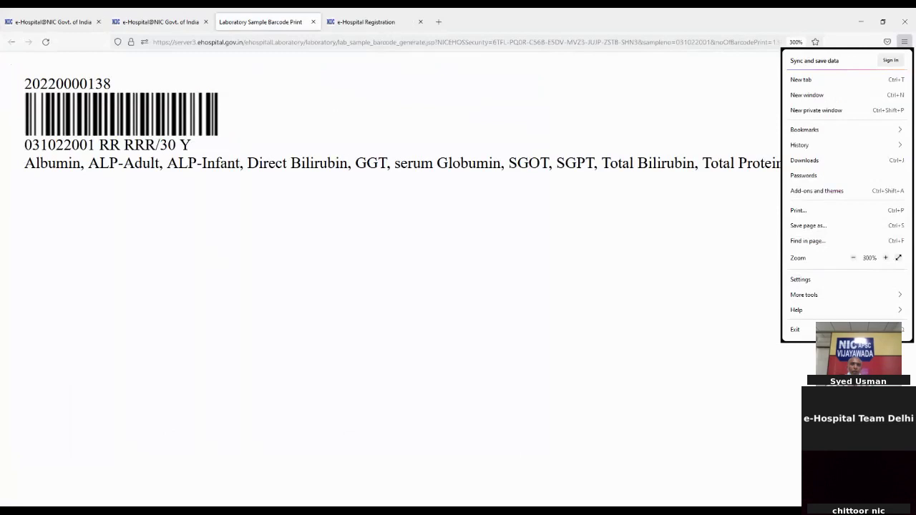
key(Escape)
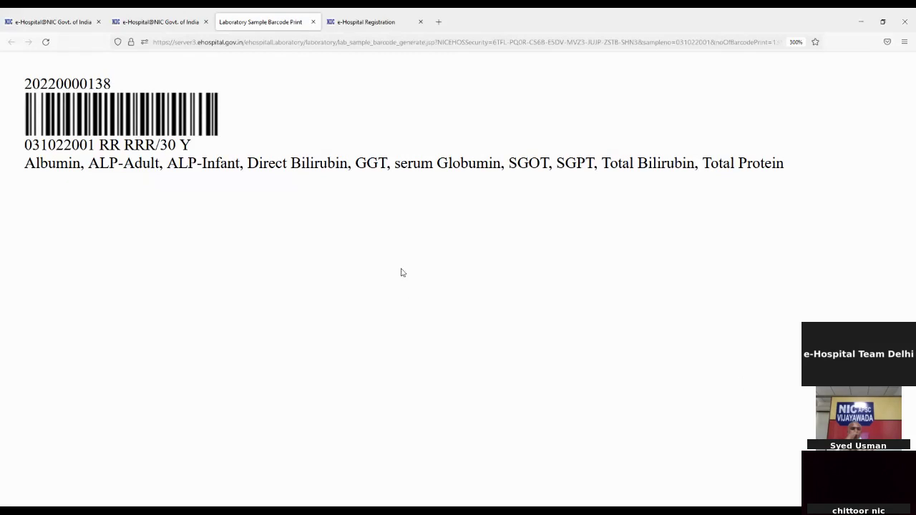
Zoom the barcode print page back down to 150% and close the browser menu.
click(154, 16)
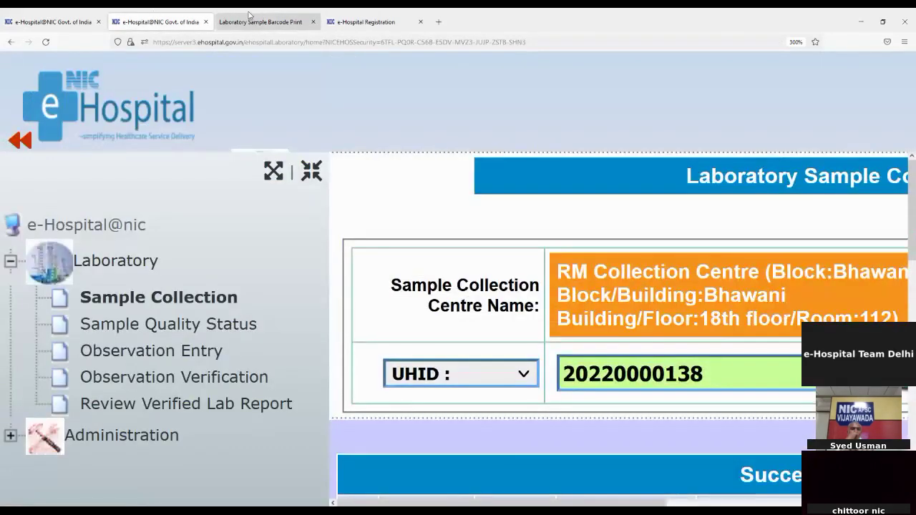
click(264, 20)
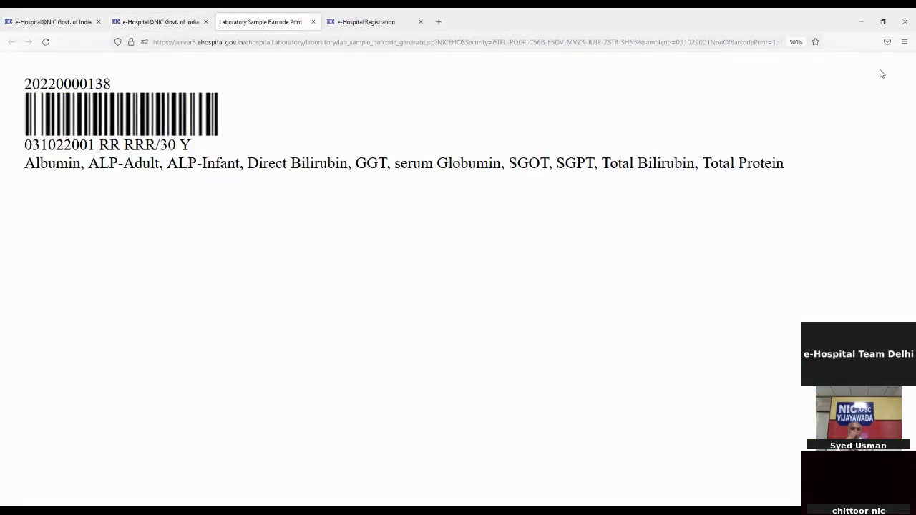
click(904, 42)
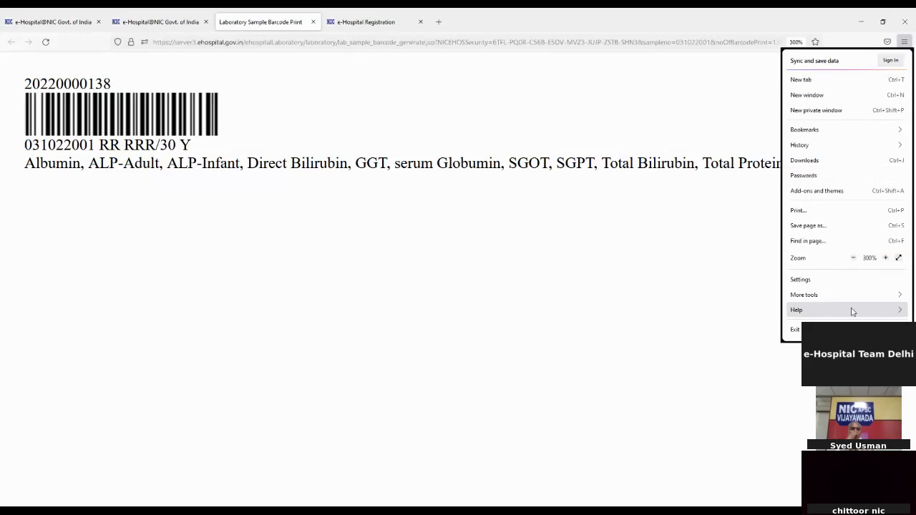
click(852, 259)
click(852, 258)
click(853, 259)
click(432, 221)
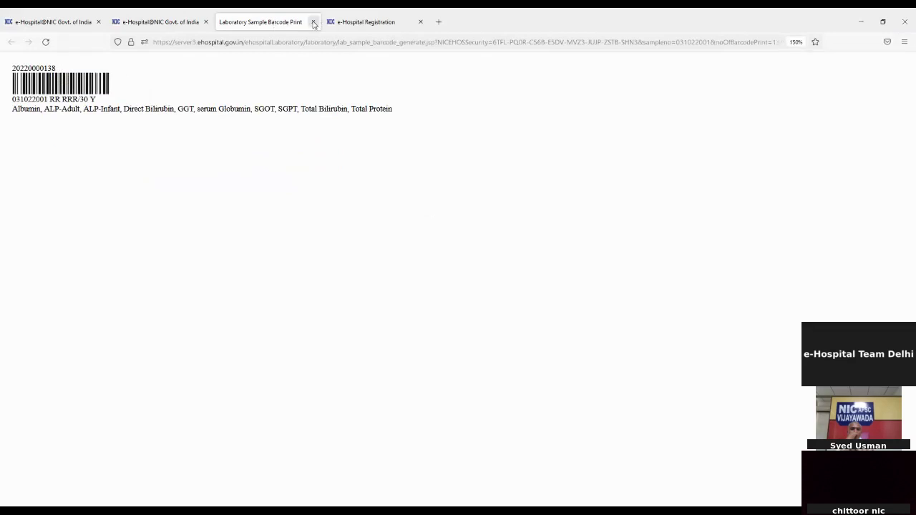
Close the barcode tab and open the specimen collection acknowledgment for sample 031022001.
click(312, 21)
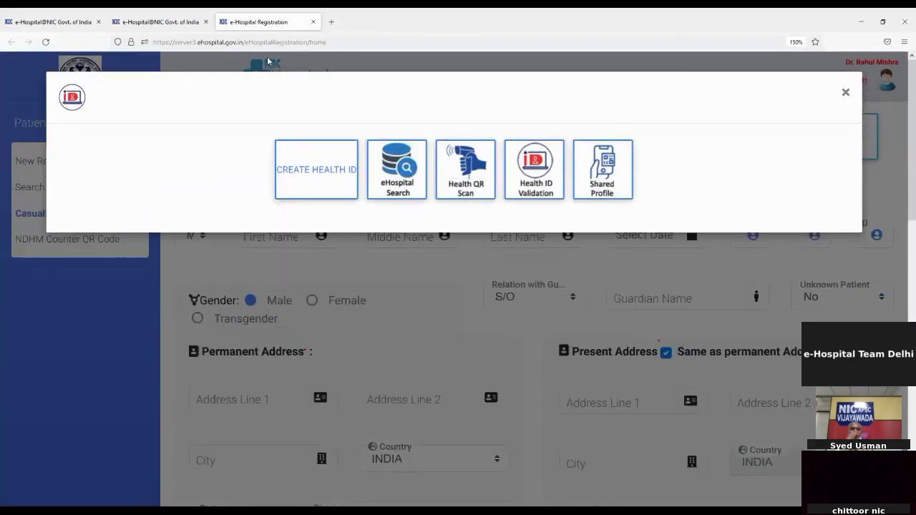
click(156, 16)
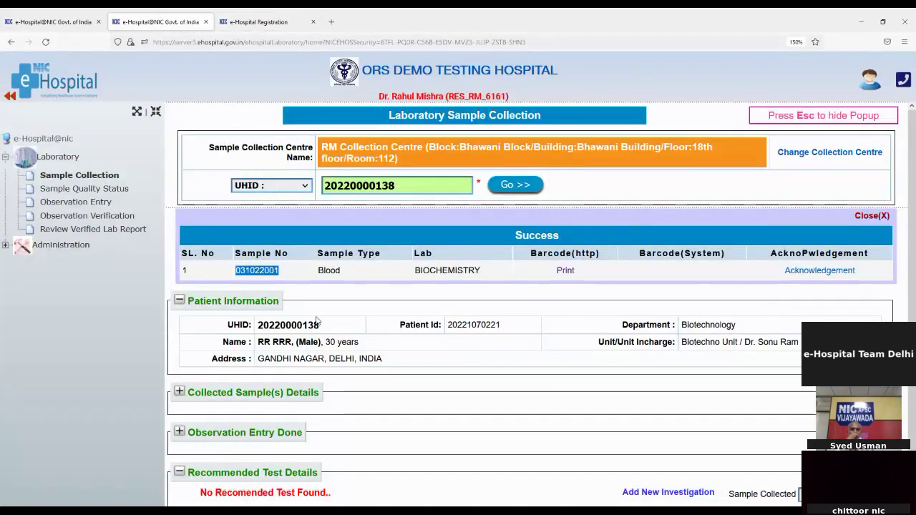
click(834, 276)
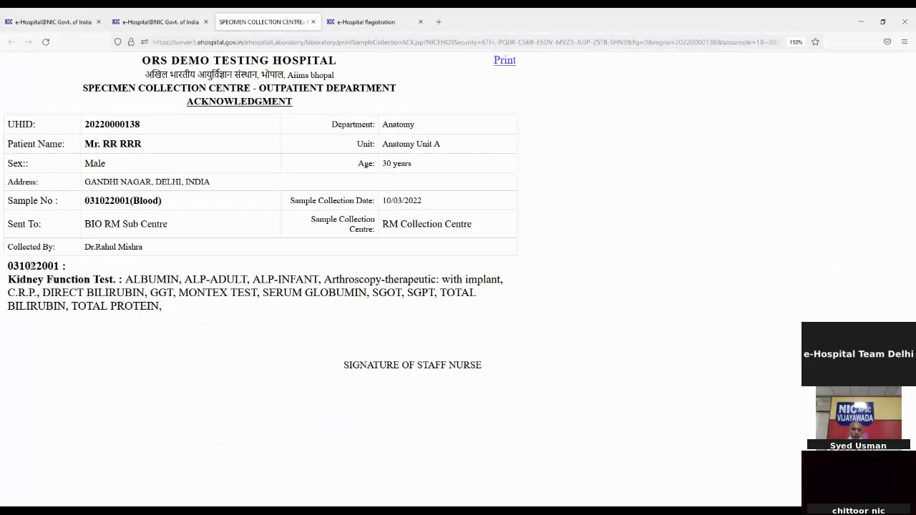
Review the acknowledgment's sample number, test heading and collection date and centre, then close its tab.
double_click(33, 265)
drag(12, 279, 119, 279)
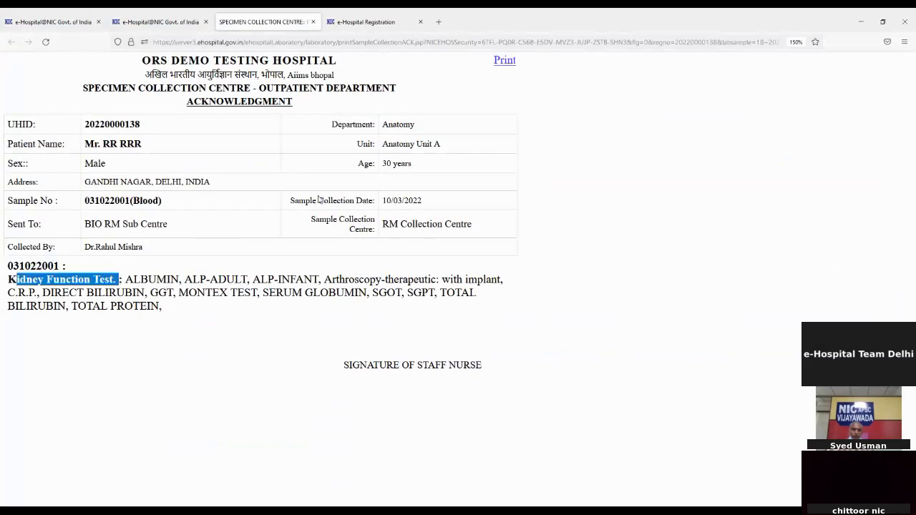
click(298, 203)
drag(295, 201, 378, 201)
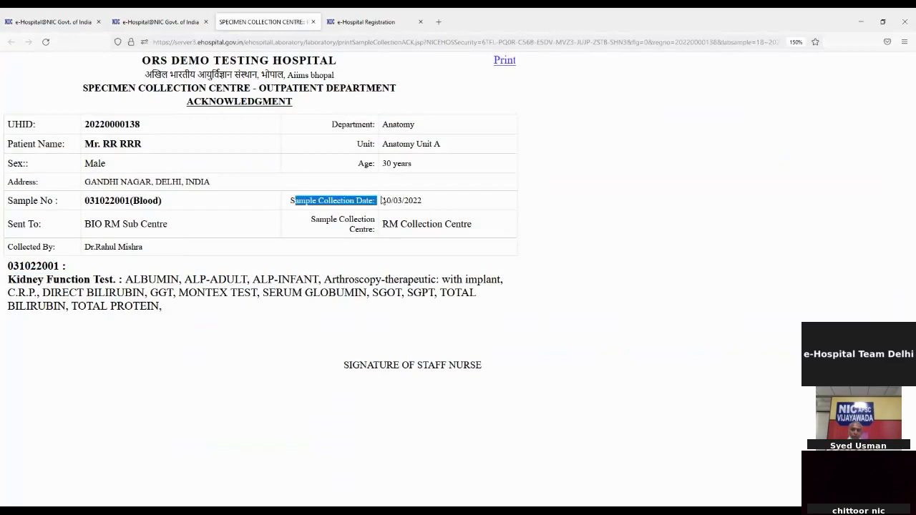
drag(315, 219, 377, 232)
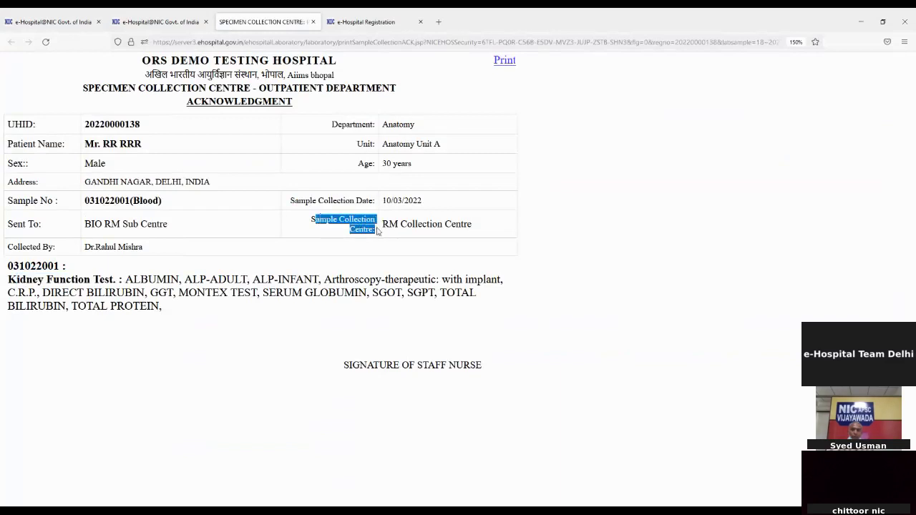
click(330, 247)
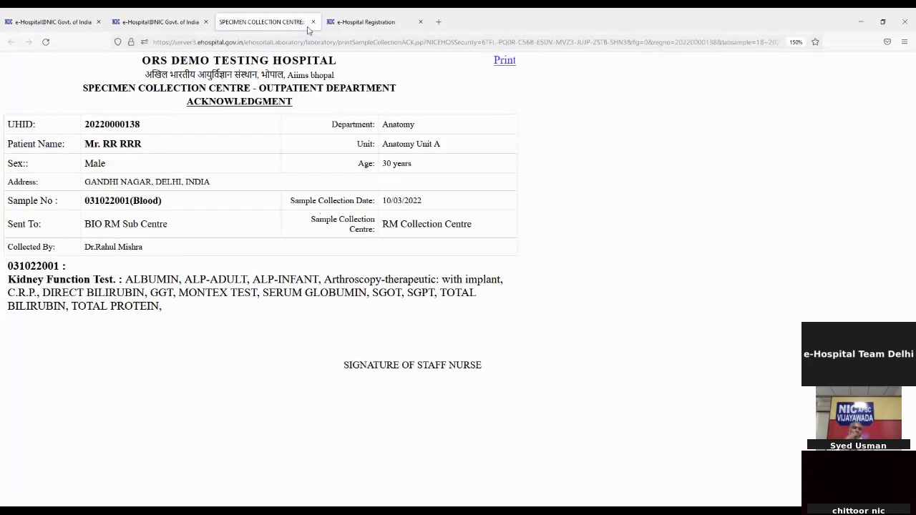
click(313, 22)
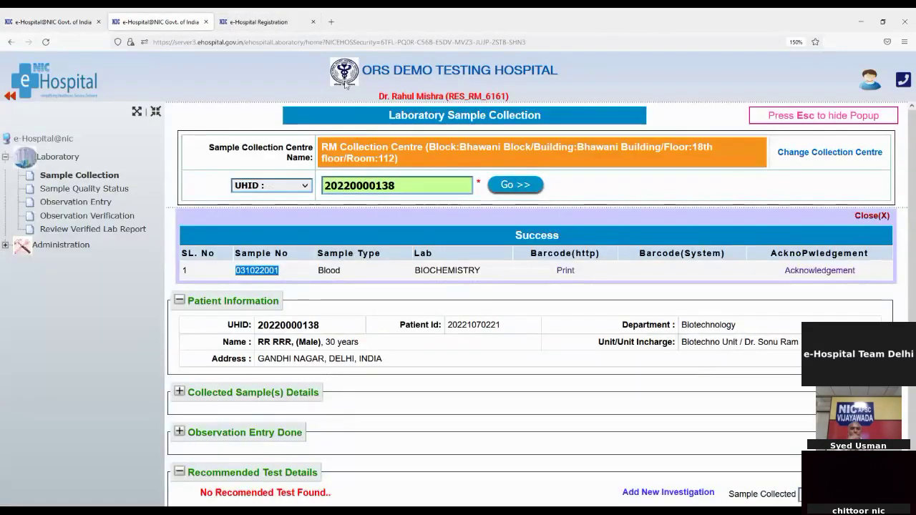
Search Sample Quality Status by the patient's UHID to list blood sample 031022001.
click(121, 189)
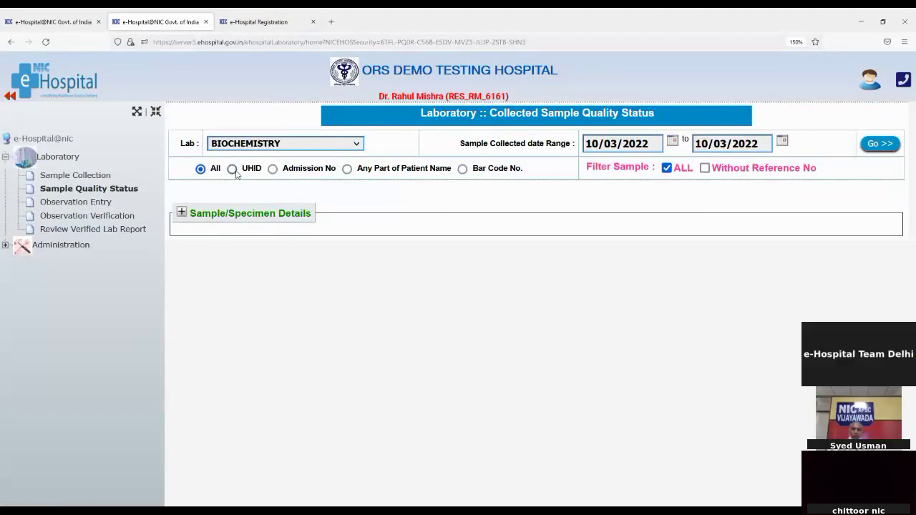
click(234, 171)
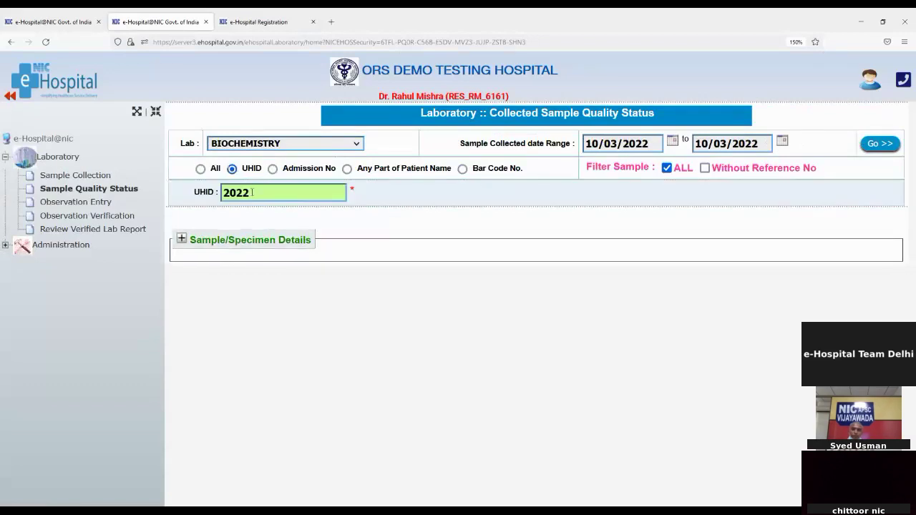
double_click(245, 193)
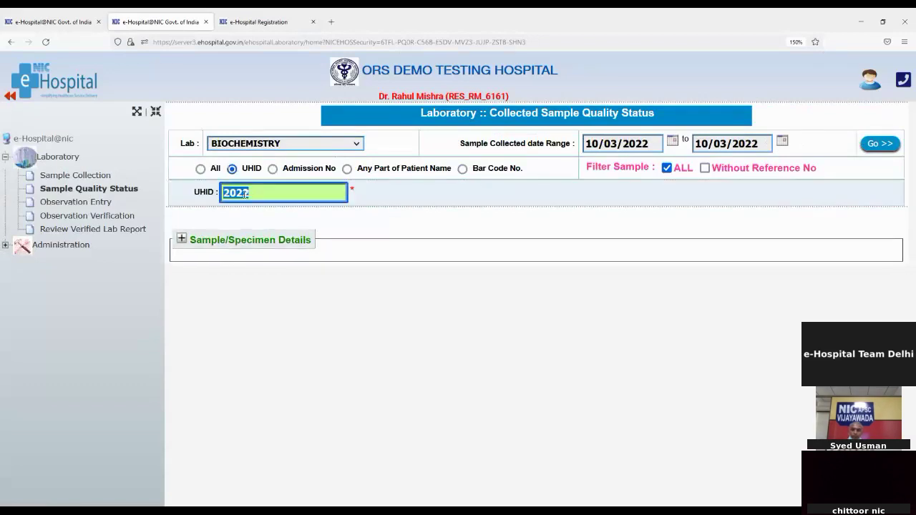
key(ctrl+v)
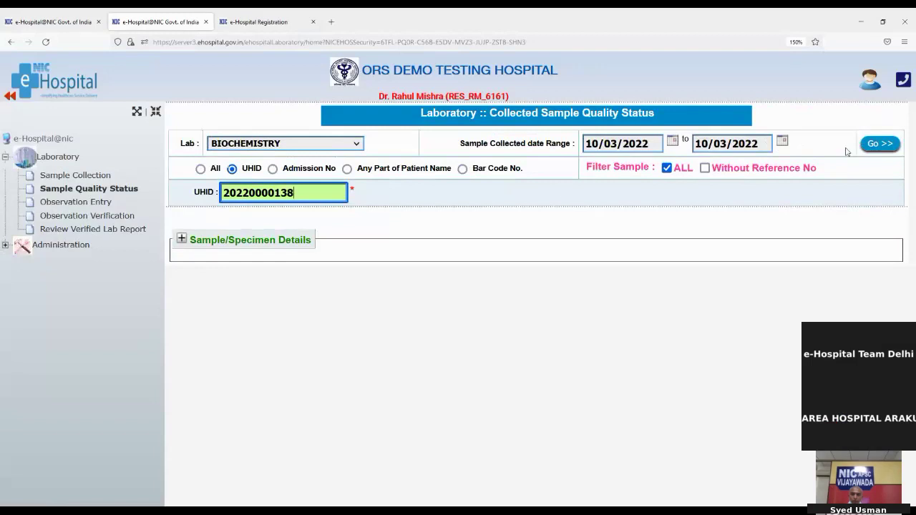
click(866, 143)
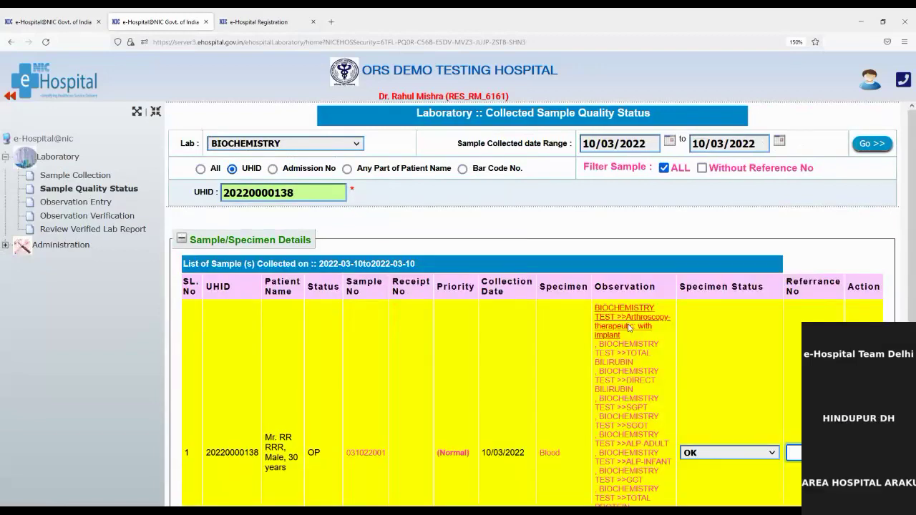
scroll(628, 327, down, 3)
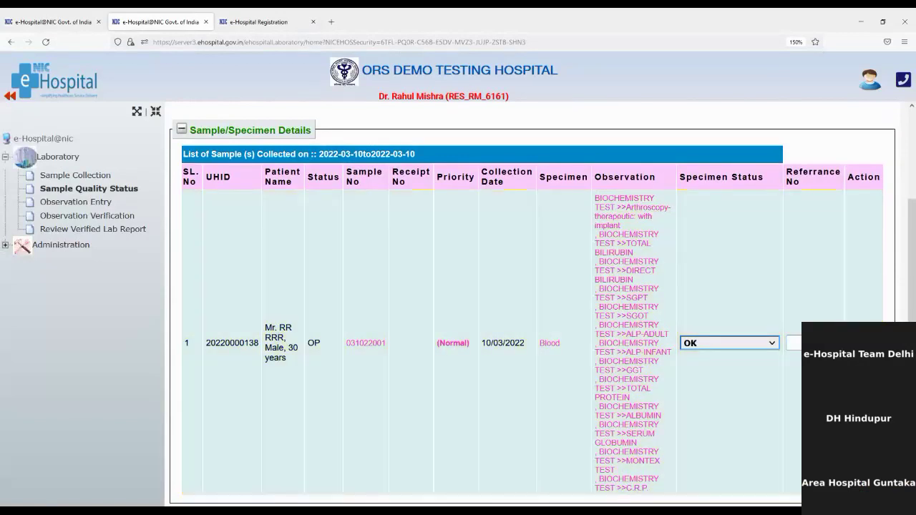
Keep sample 031022001's specimen status at OK and enter reference number 12.
click(716, 368)
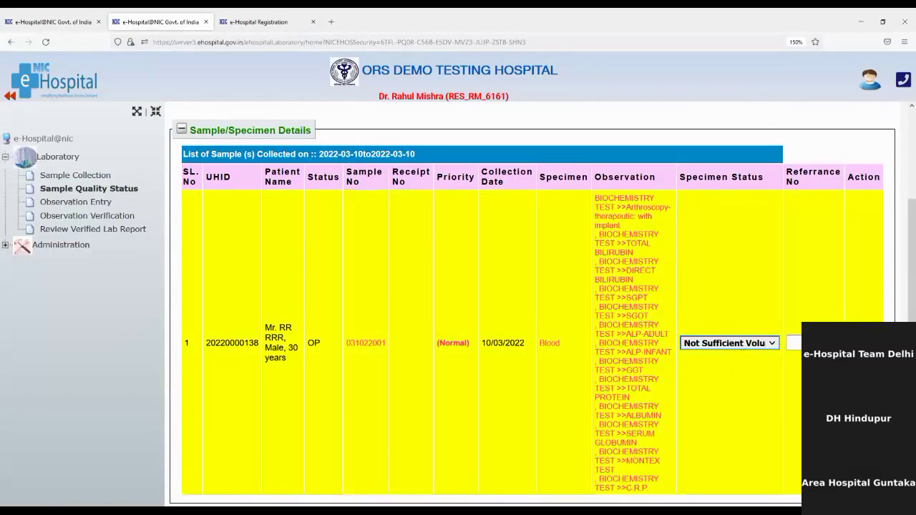
click(737, 231)
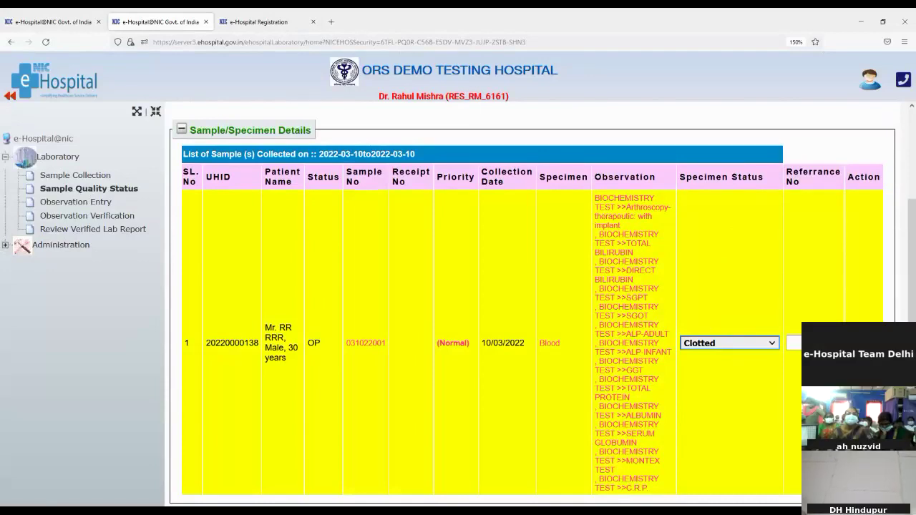
click(723, 262)
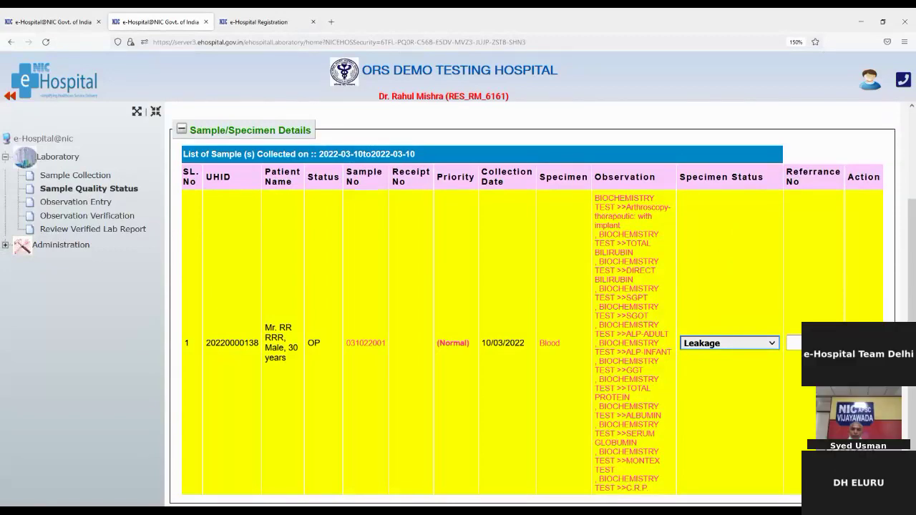
key(Up)
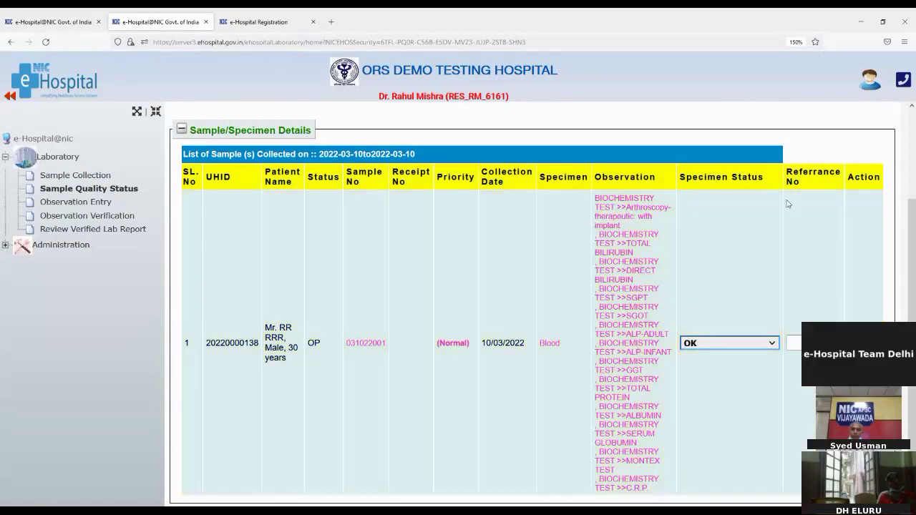
key(Tab)
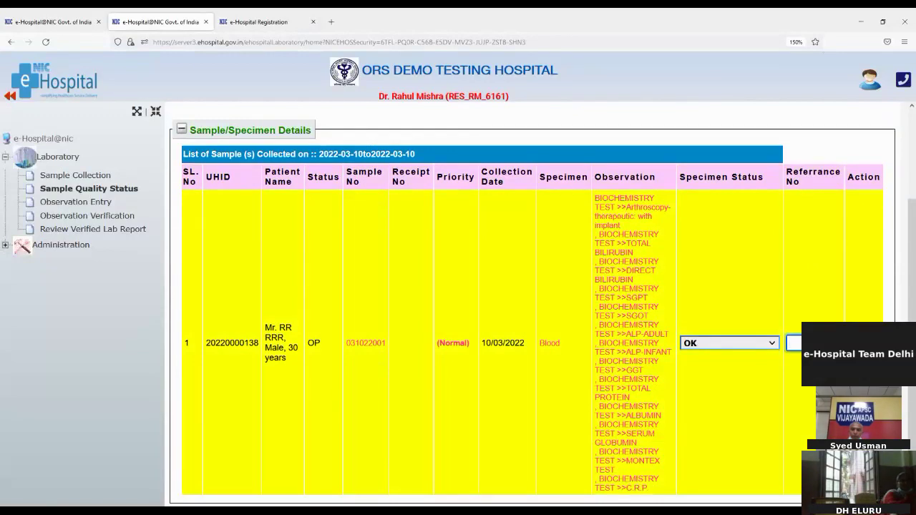
text(12)
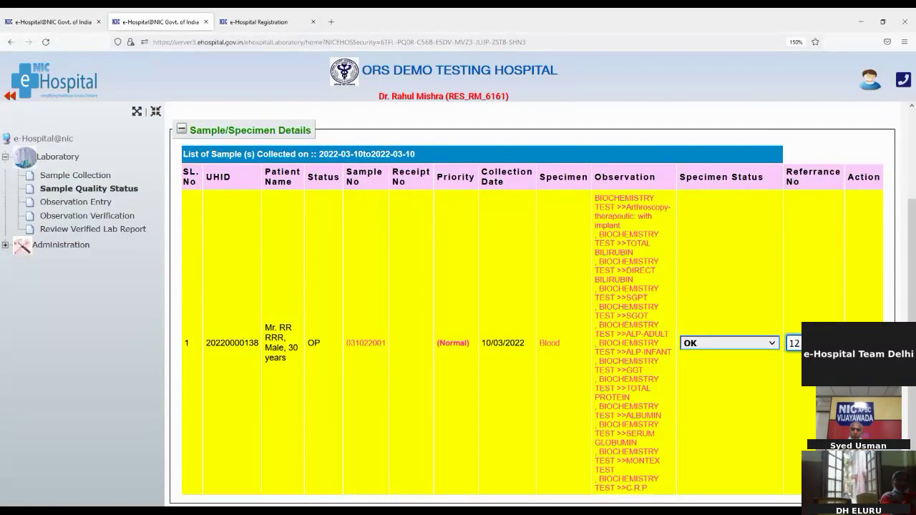
key(Tab)
Add the remark OK to sample 031022001's quality status and save it.
click(864, 343)
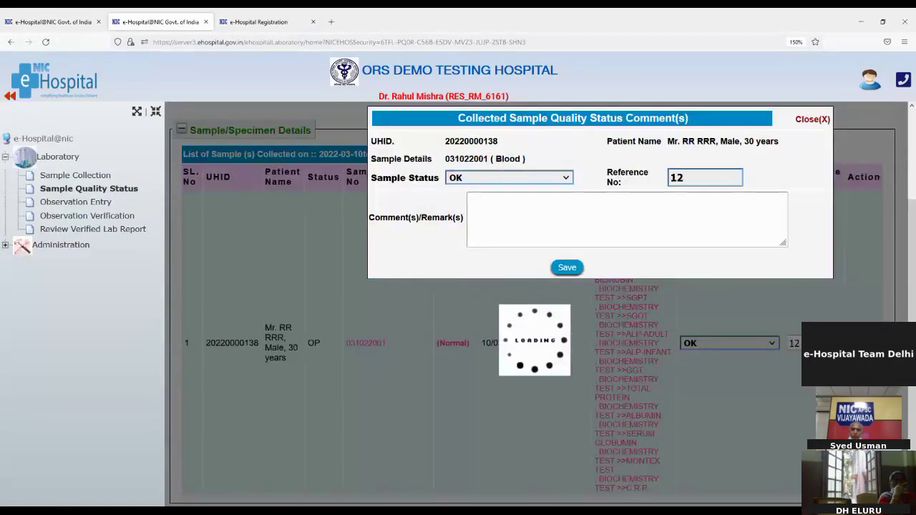
scroll(628, 249, down, 3)
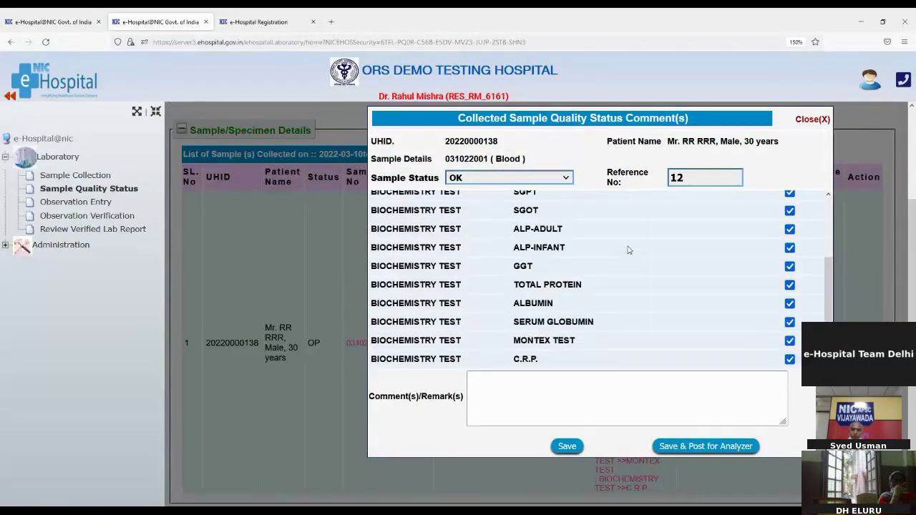
scroll(628, 250, up, 3)
click(582, 403)
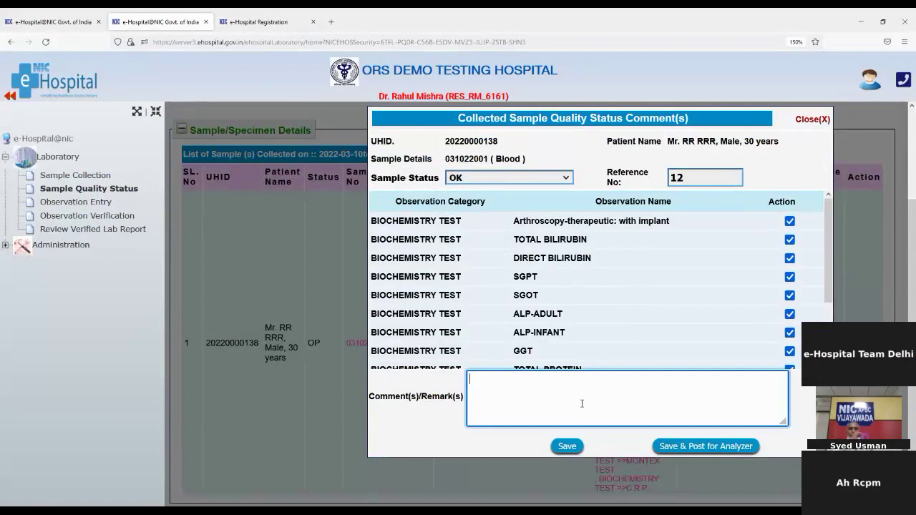
text(RE)
key(BackSpace)
key(BackSpace)
text(TES)
key(BackSpace)
key(BackSpace)
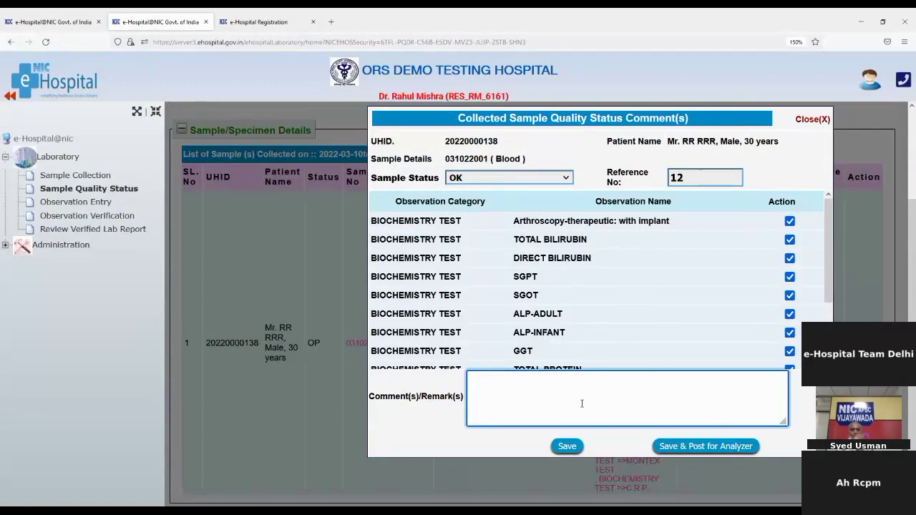
text(D)
key(BackSpace)
text(OK)
click(565, 448)
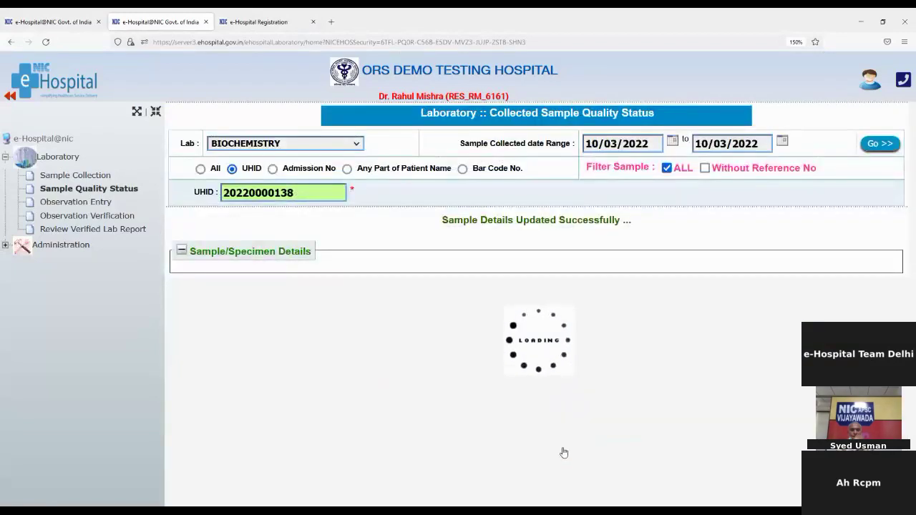
Go to the Laboratory Observation Entry page.
scroll(562, 452, down, 2)
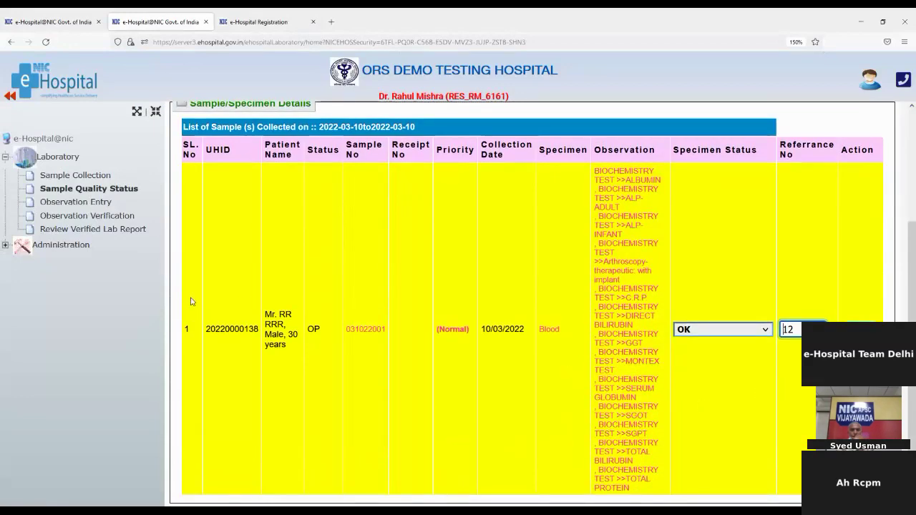
click(103, 207)
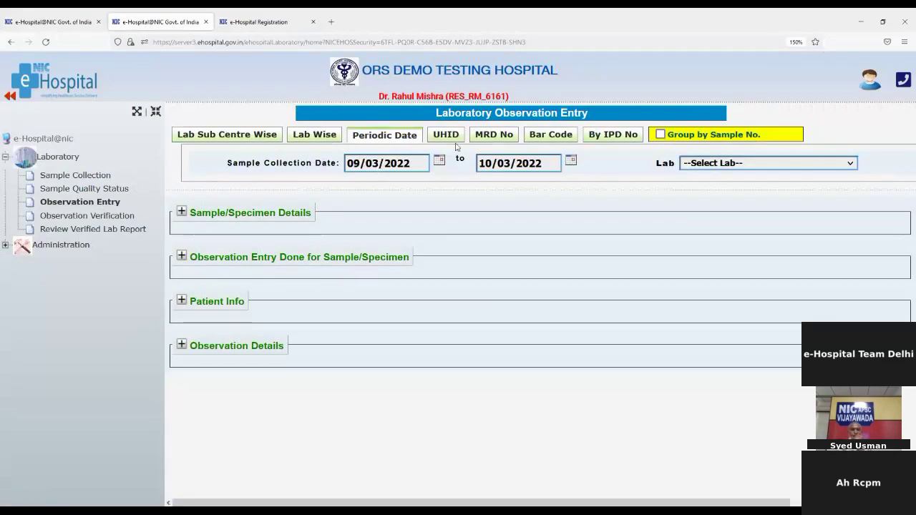
Find the patient's samples by UHID and open blood sample 031022001 for observation entry.
click(456, 140)
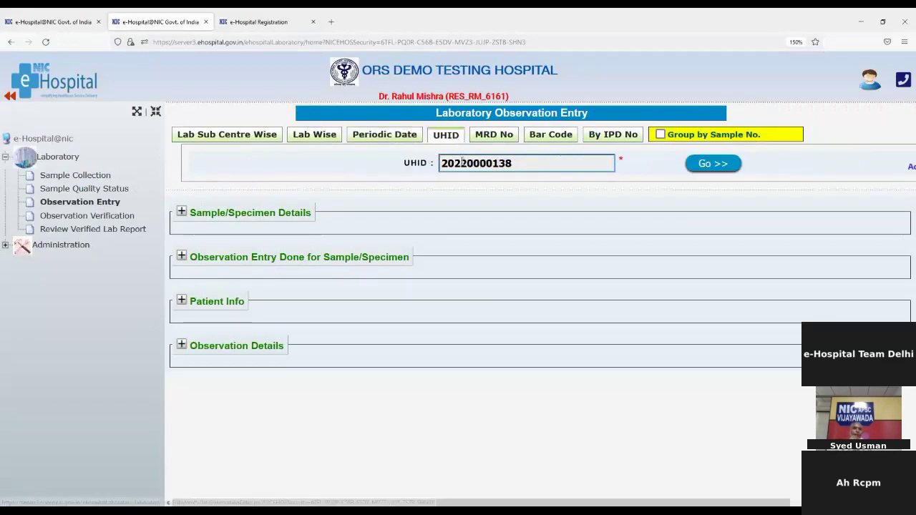
double_click(468, 163)
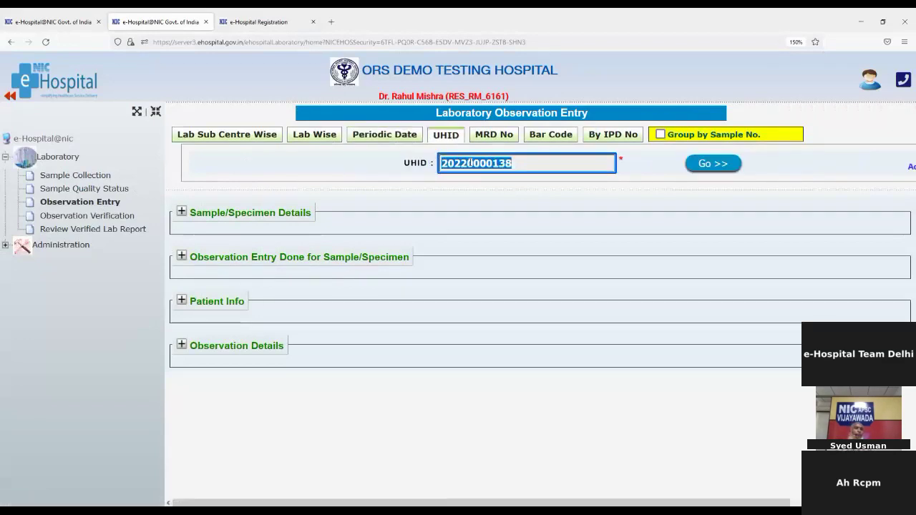
key(ctrl+v)
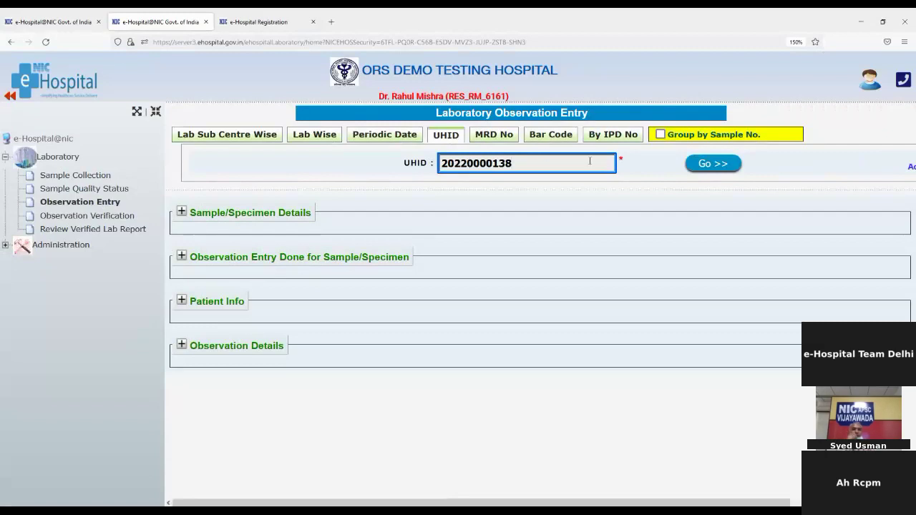
click(710, 170)
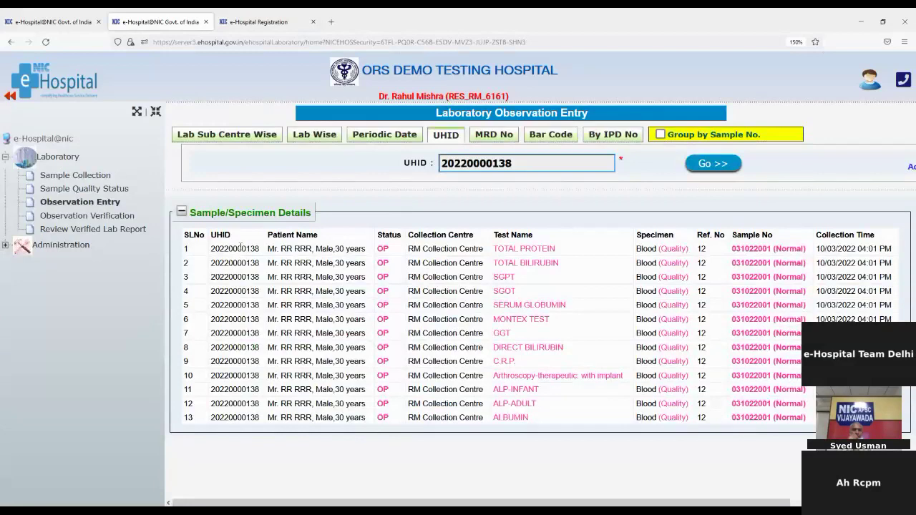
drag(240, 247, 446, 261)
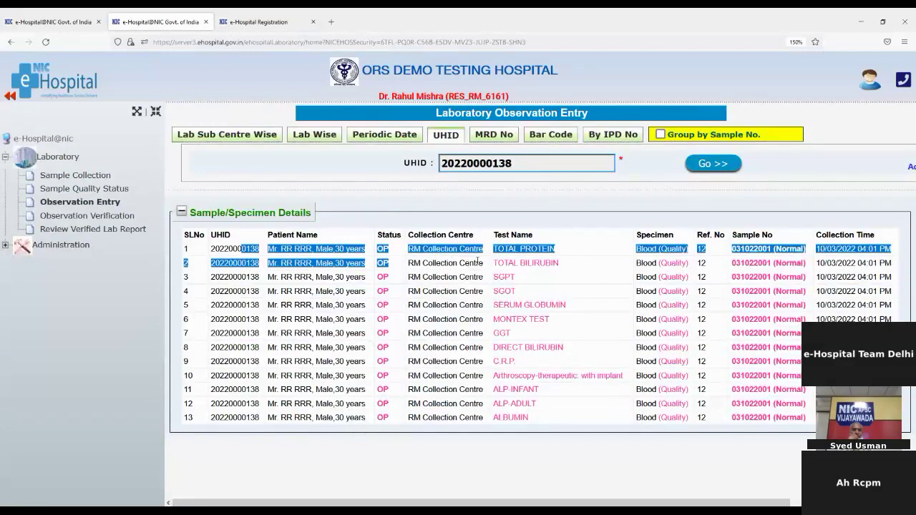
click(477, 260)
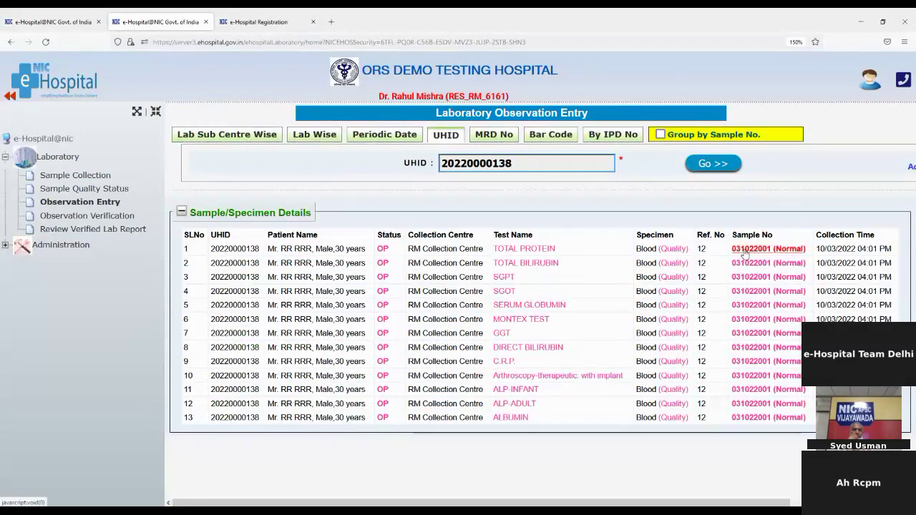
click(744, 250)
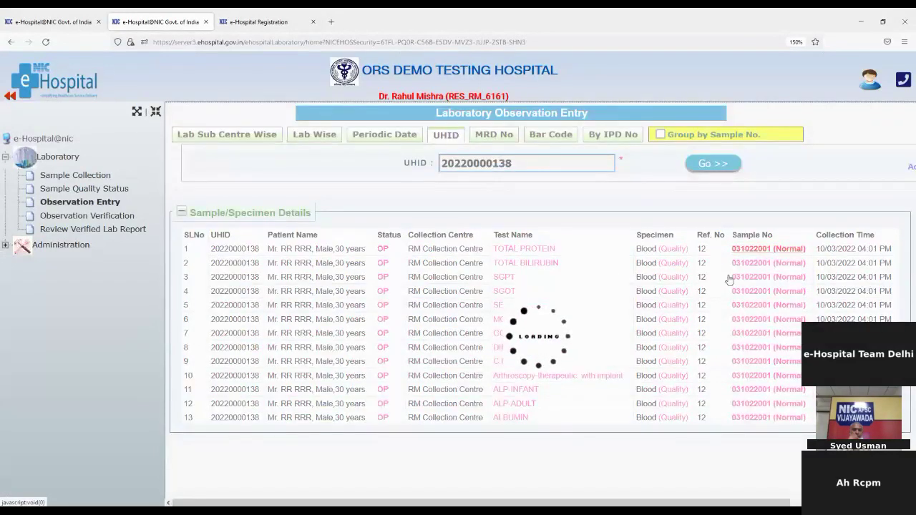
Enter results ALP-ADULT 17, ALP-INFANT 15, 0, 0, DIRECT BILIRUBIN 16, GGT 19, MONTEX TEST 160, SERUM GLOBUMIN 50.
scroll(470, 362, down, 10)
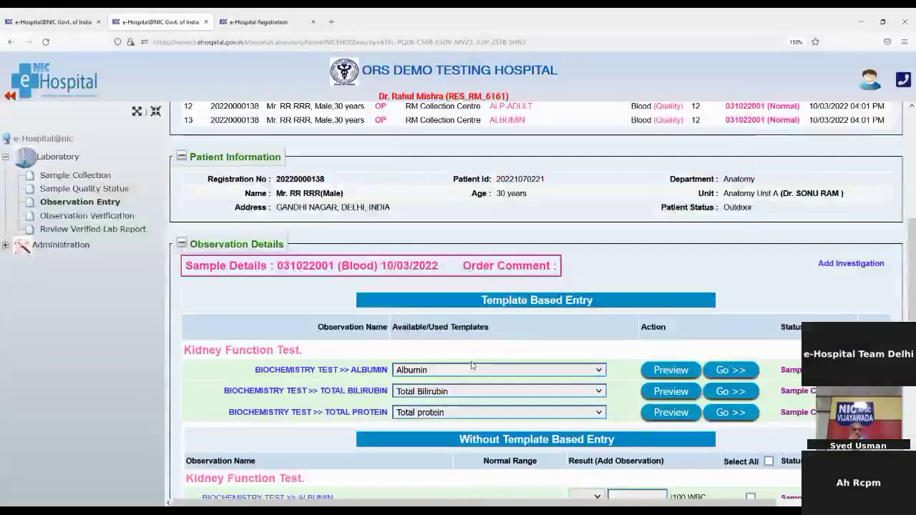
scroll(471, 364, up, 2)
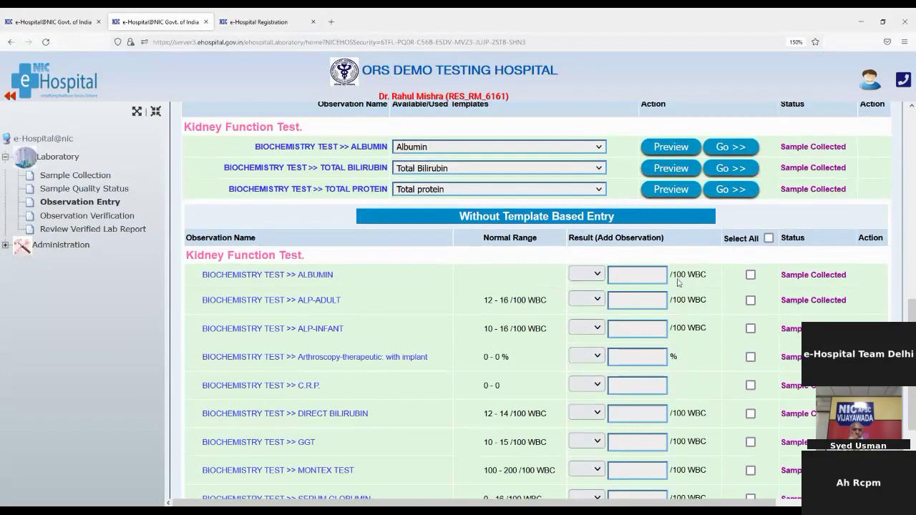
click(635, 278)
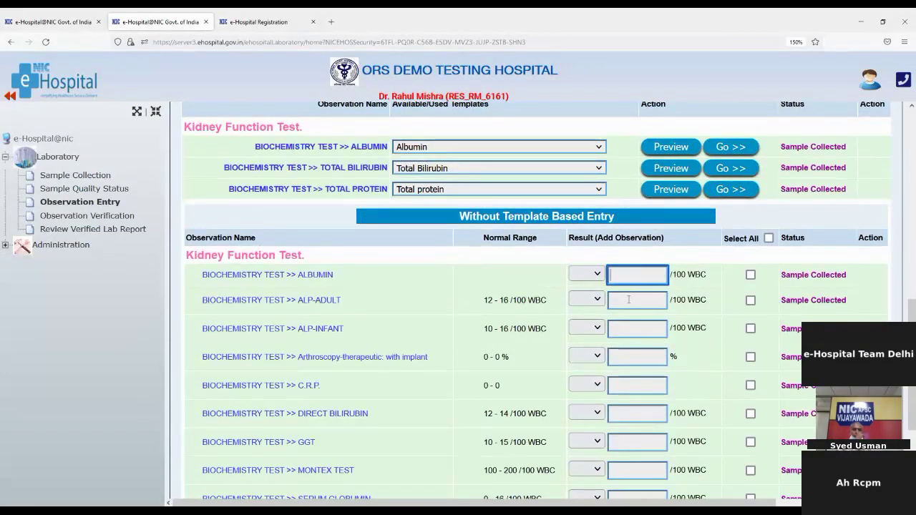
click(626, 301)
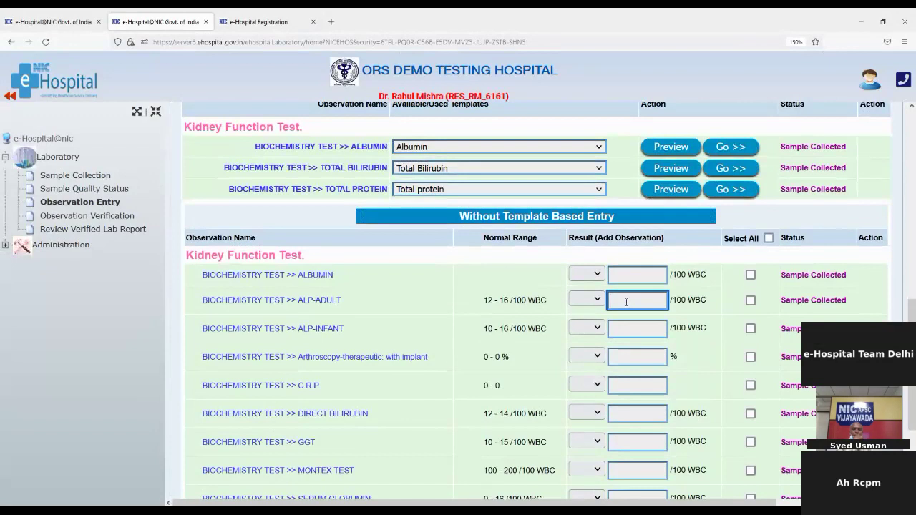
text(17)
click(632, 327)
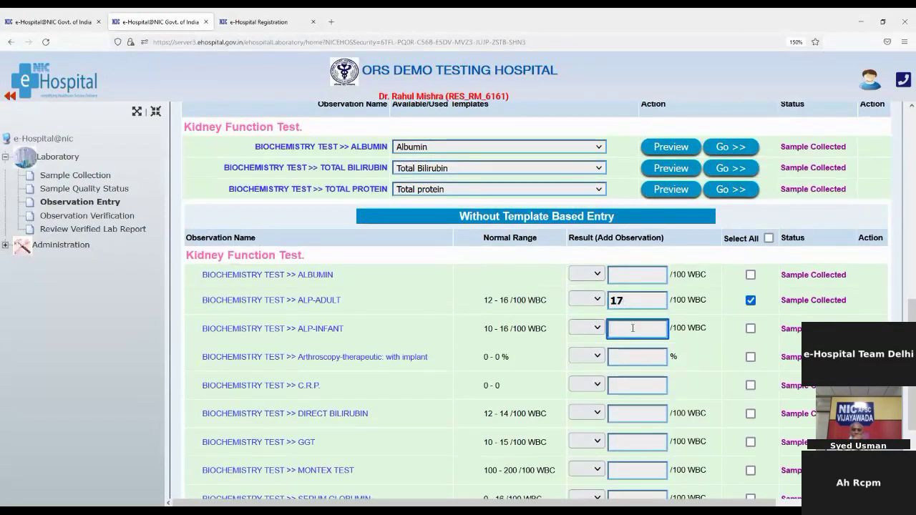
text(15)
scroll(633, 328, down, 2)
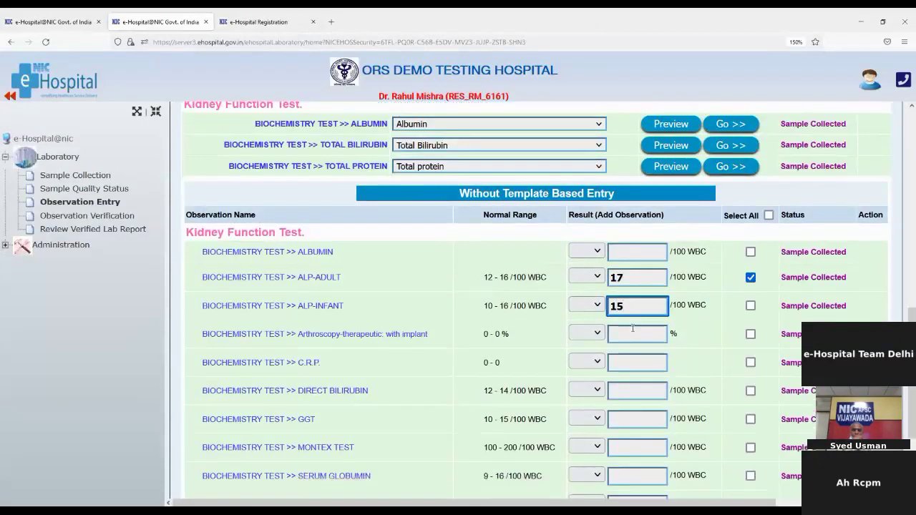
click(629, 207)
text(0)
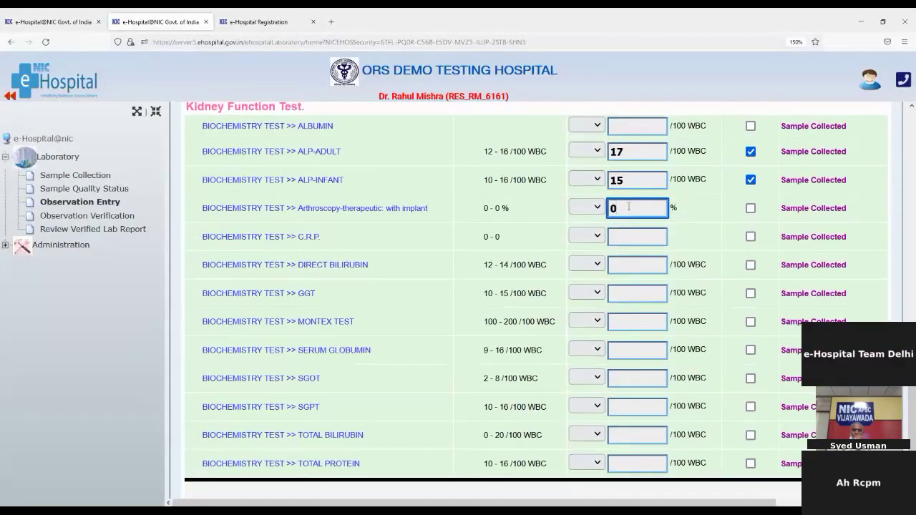
text(0)
click(640, 267)
text(16)
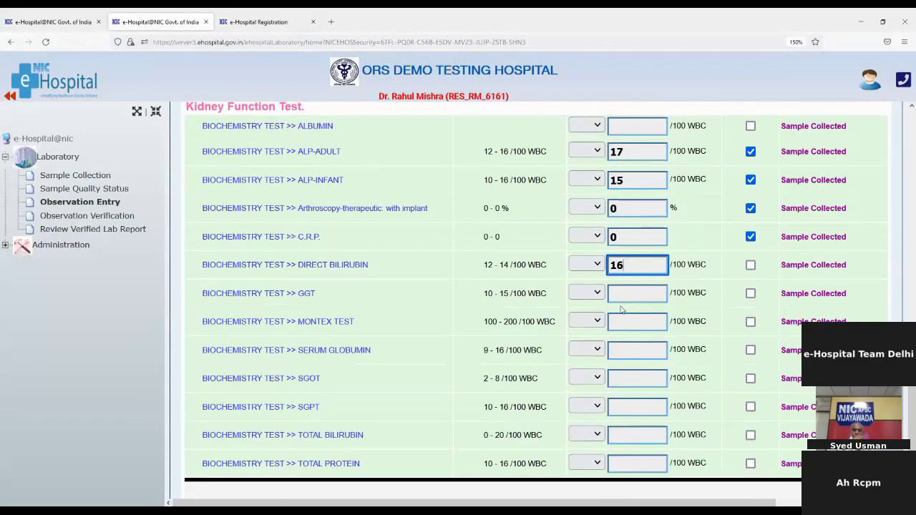
click(626, 293)
text(19)
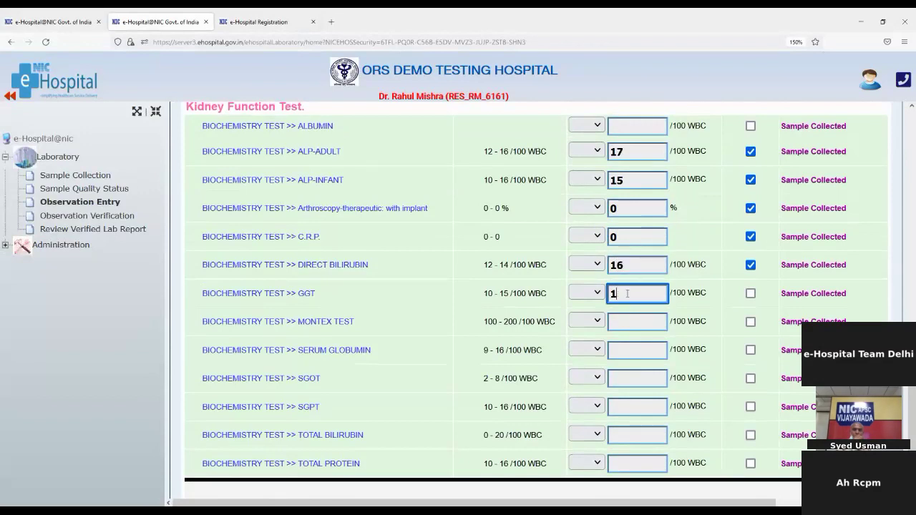
click(637, 322)
text(160)
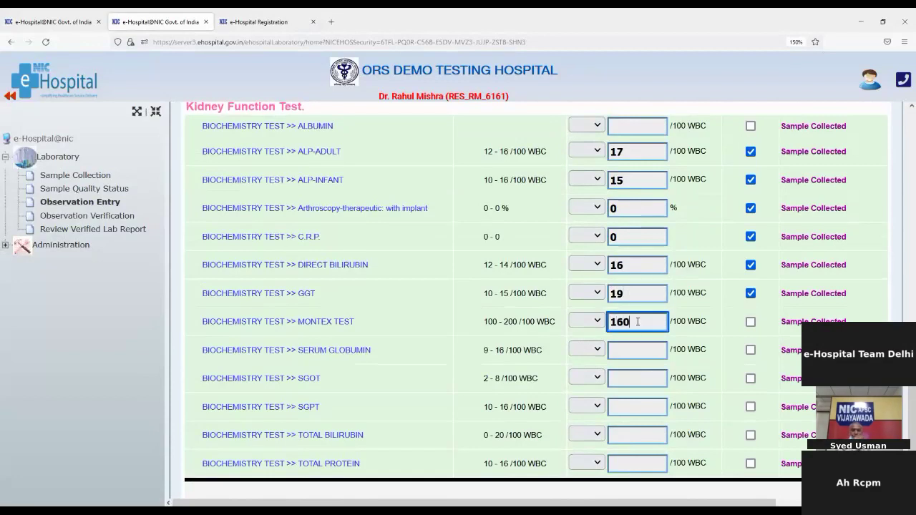
click(635, 348)
text(5)
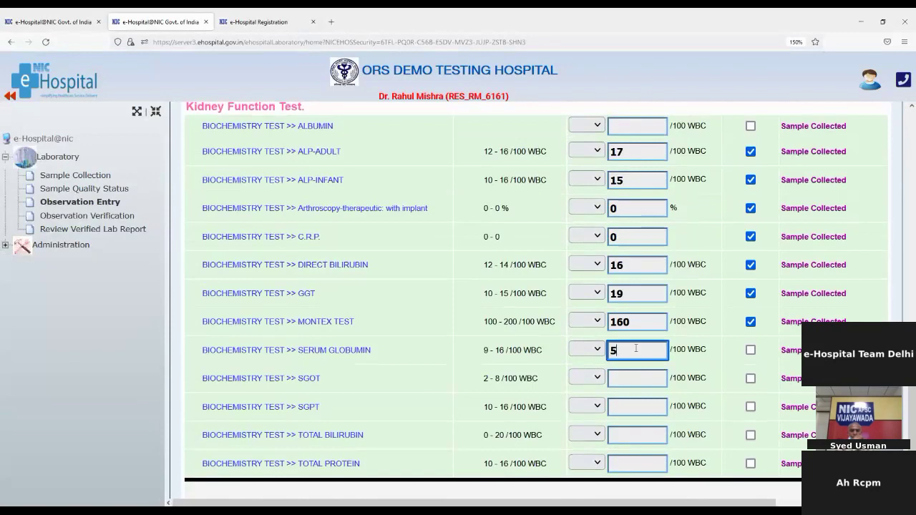
text(0)
Enter results SGOT 9, SGPT 15, TOTAL BILIRUBIN 25 and TOTAL PROTEIN 18.
scroll(629, 350, down, 1)
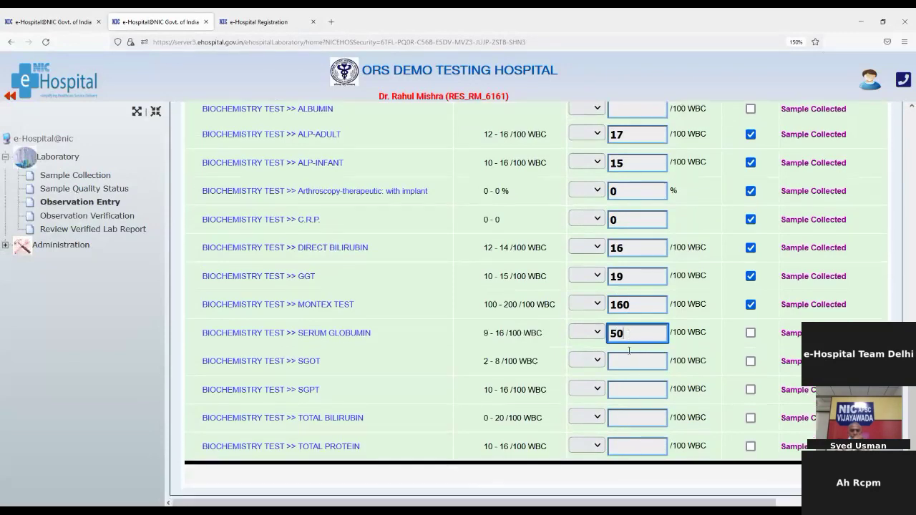
click(627, 360)
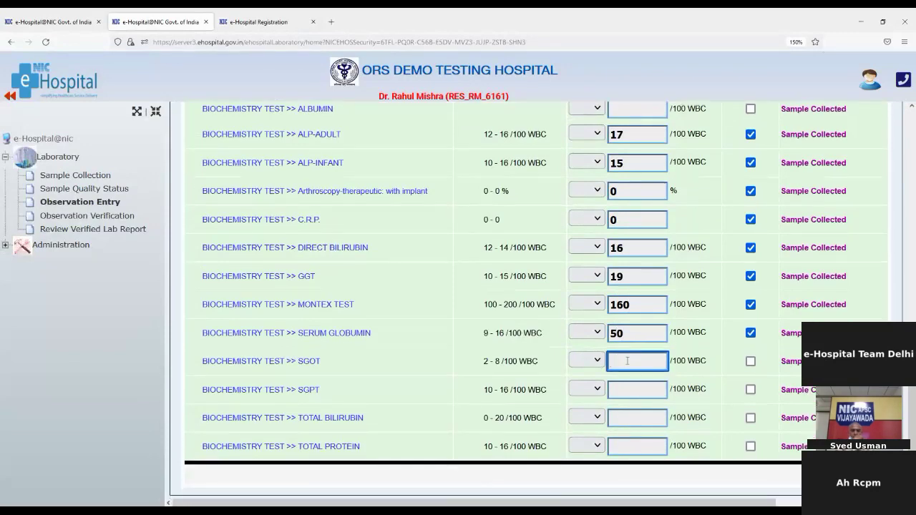
text(9)
click(626, 388)
text(15)
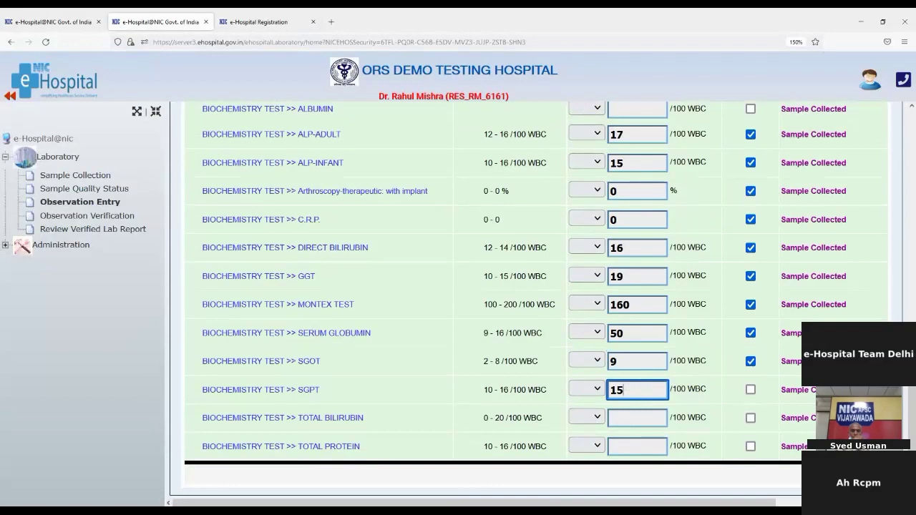
key(Tab)
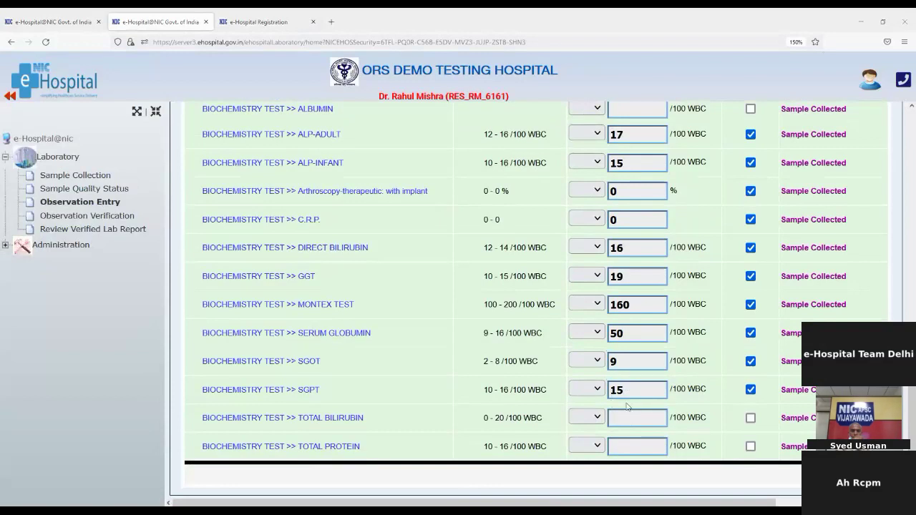
click(627, 416)
text(25)
key(Tab)
click(637, 447)
text(18)
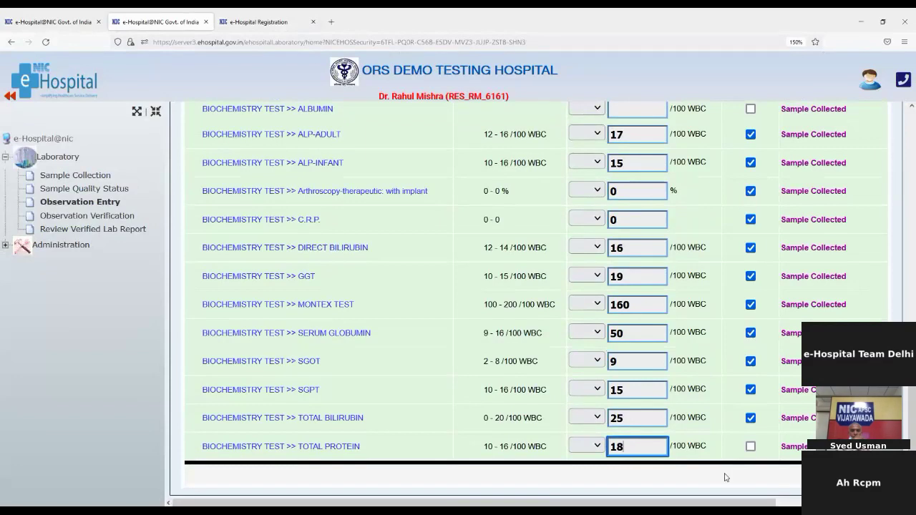
click(749, 448)
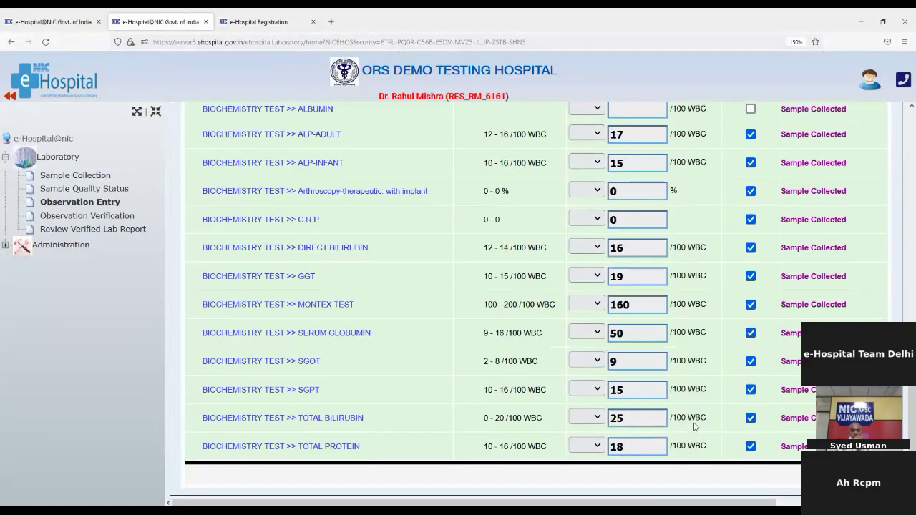
scroll(714, 433, up, 6)
scroll(698, 419, down, 5)
scroll(698, 418, down, 2)
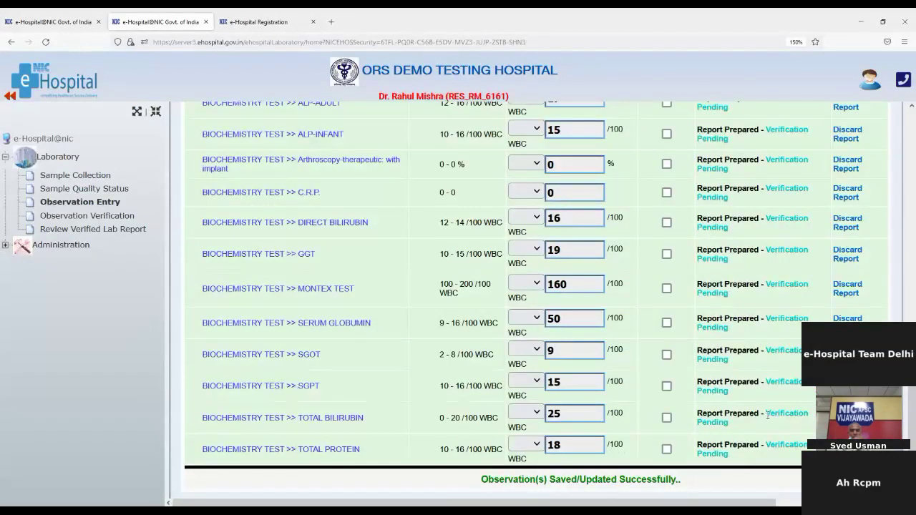
Save/Update the entered observation results for sample 031022001.
scroll(767, 415, down, 1)
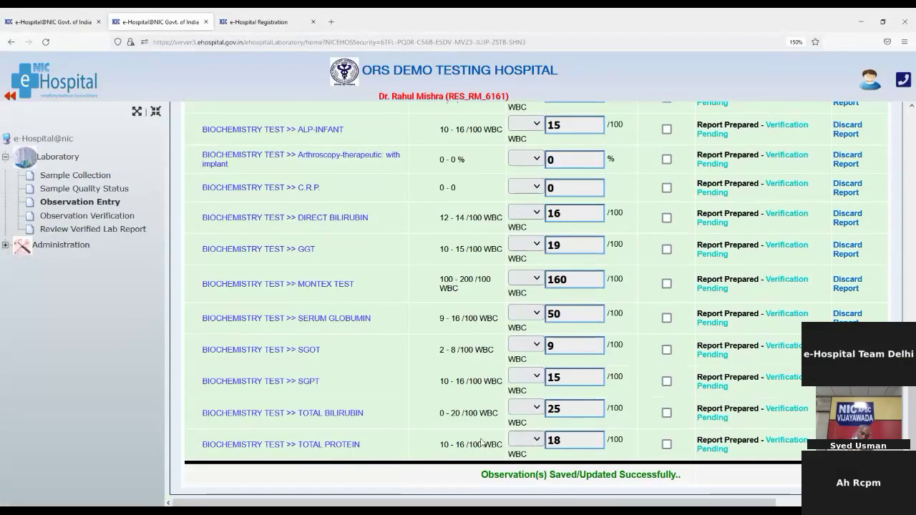
In Observation Verification, find sample 031022001 by the patient's UHID and open it.
click(126, 216)
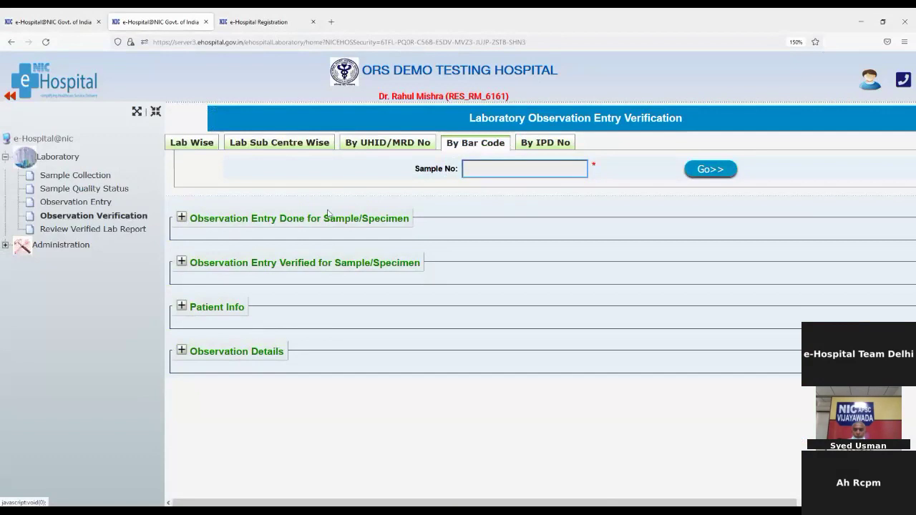
click(397, 144)
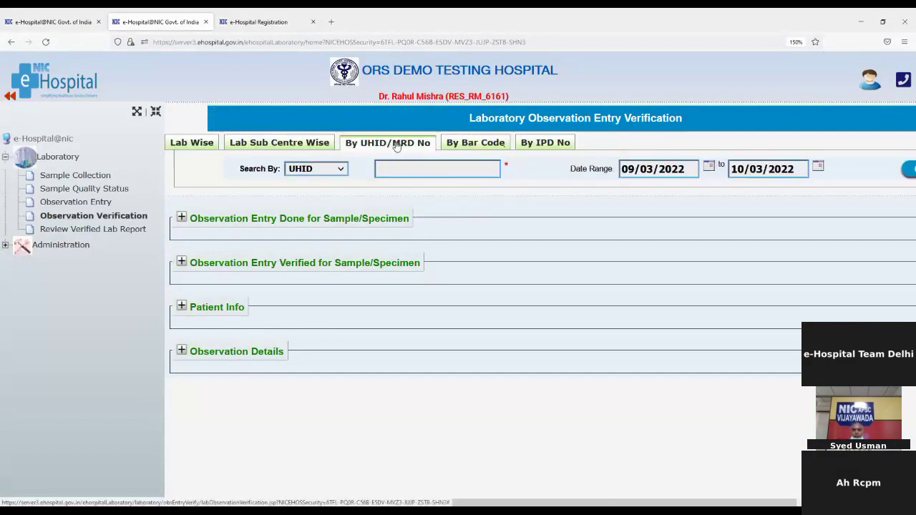
click(399, 163)
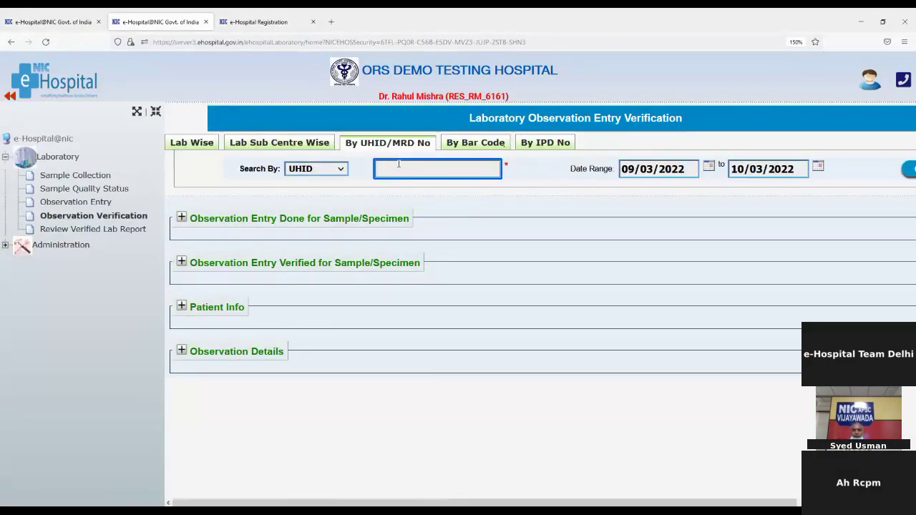
key(ctrl+v)
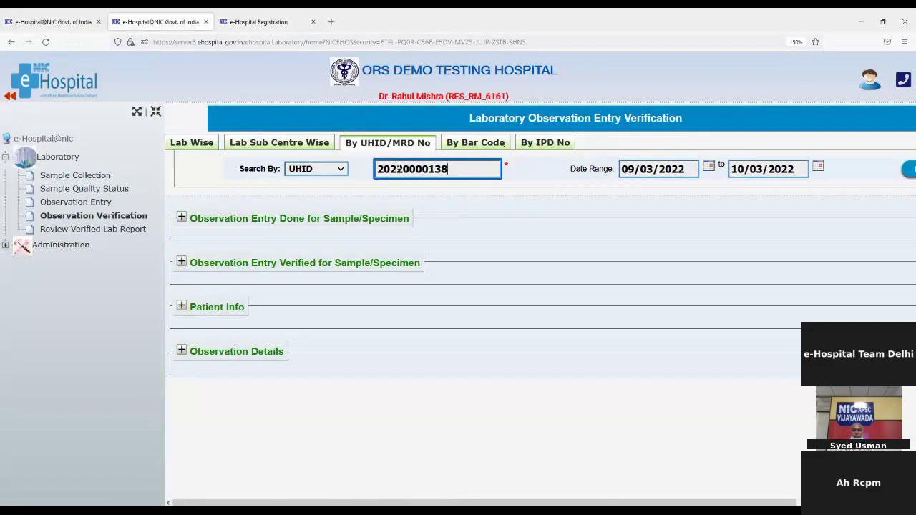
click(910, 175)
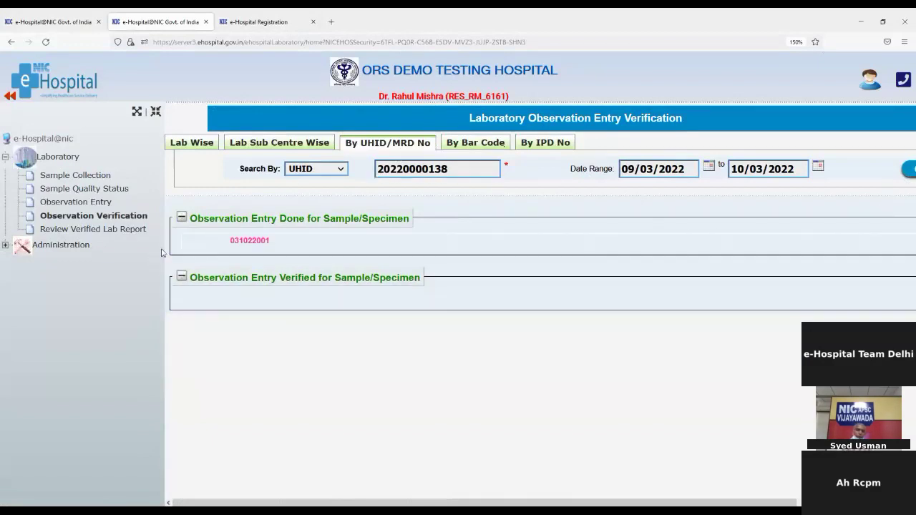
click(243, 242)
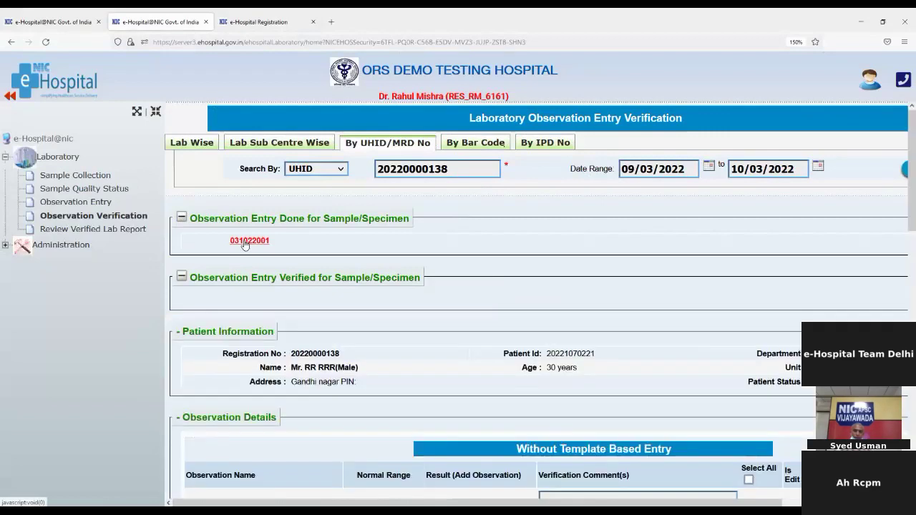
scroll(647, 334, down, 5)
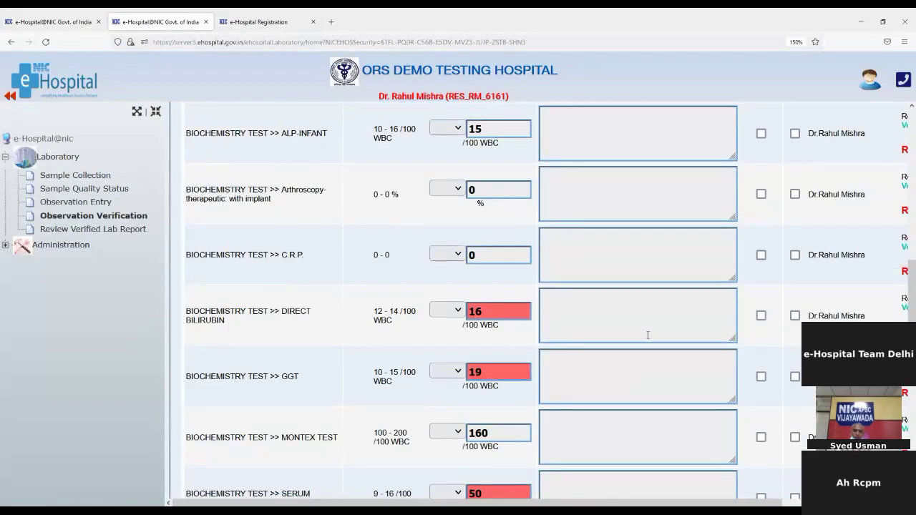
scroll(647, 335, up, 3)
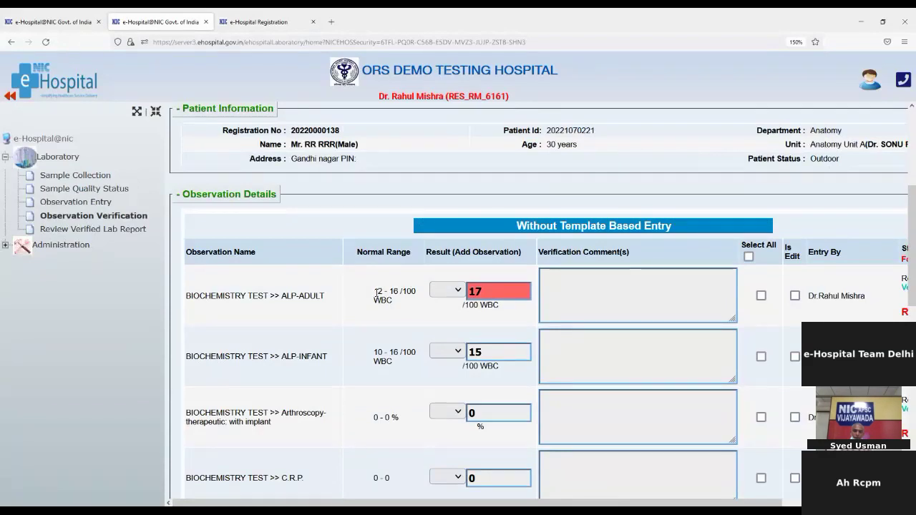
drag(375, 292, 387, 293)
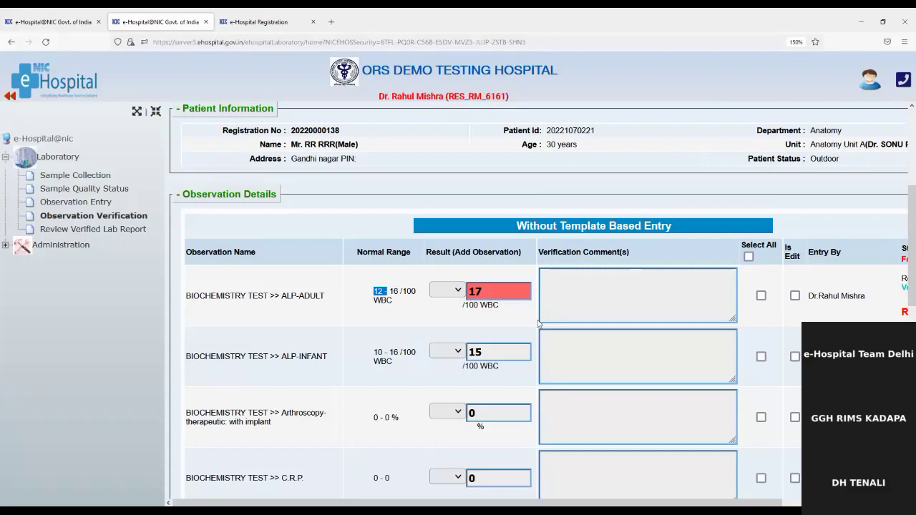
scroll(538, 324, down, 2)
scroll(538, 324, down, 3)
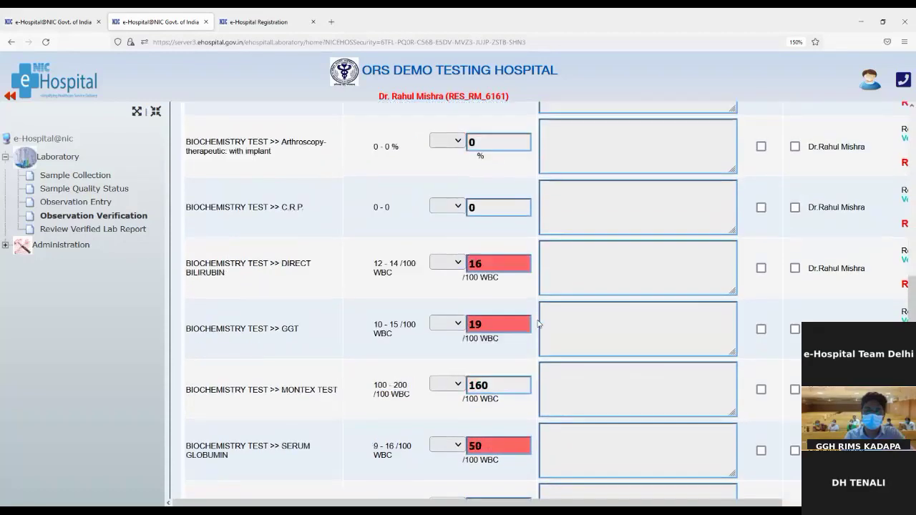
scroll(538, 324, down, 2)
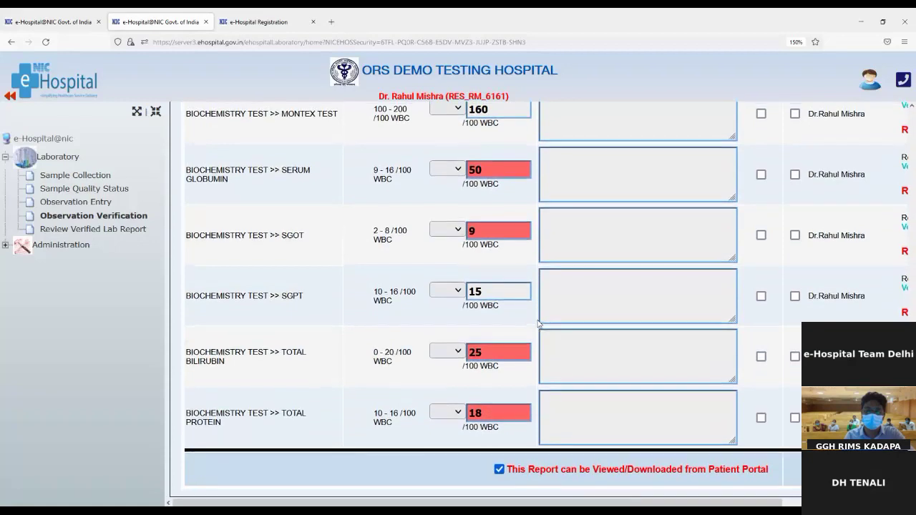
scroll(538, 324, up, 5)
scroll(538, 324, up, 5)
scroll(613, 339, down, 2)
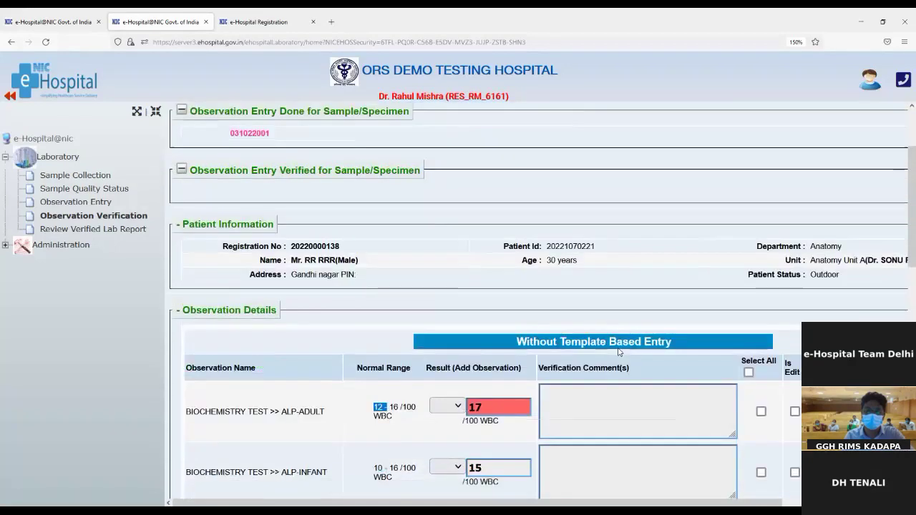
Enter the verification comment Done for ALP-ADULT and select the text for copying.
click(600, 317)
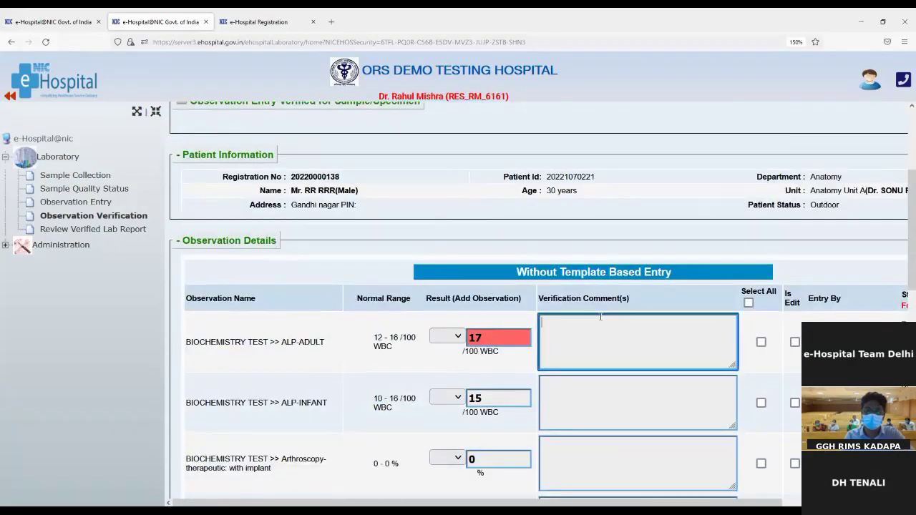
text(TEST)
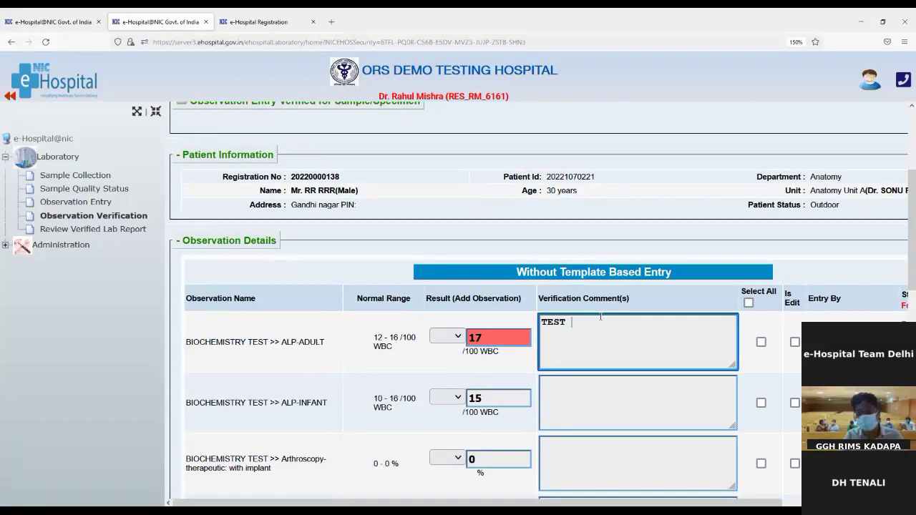
key(BackSpace)
key(BackSpace)
key(BackSpace)
key(BackSpace)
key(BackSpace)
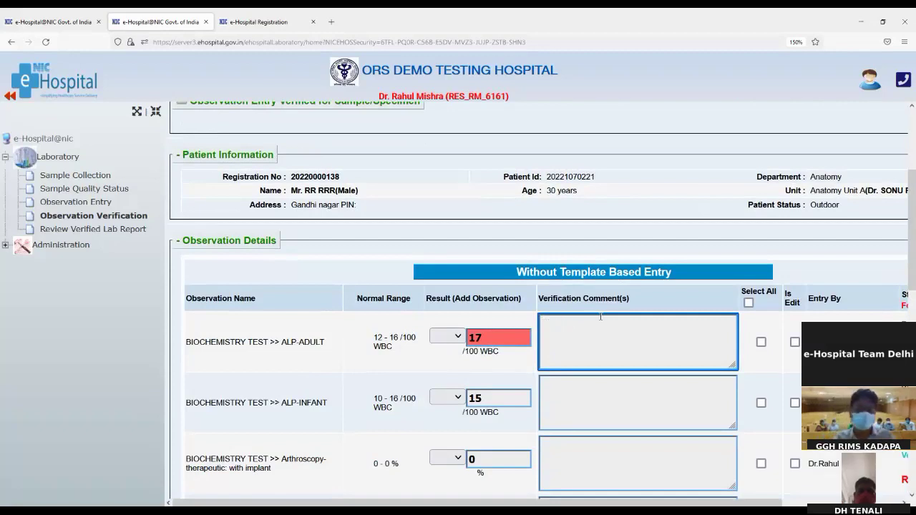
text(VERIF)
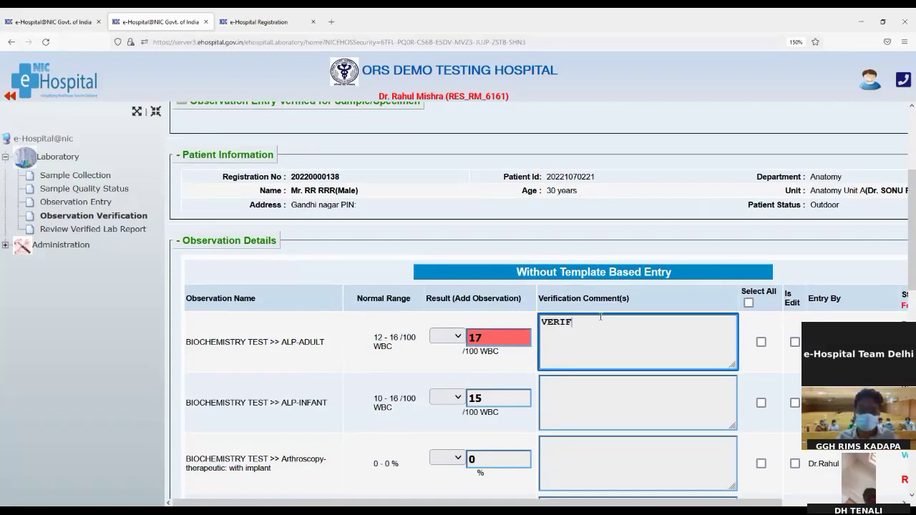
text(ICATION DONE)
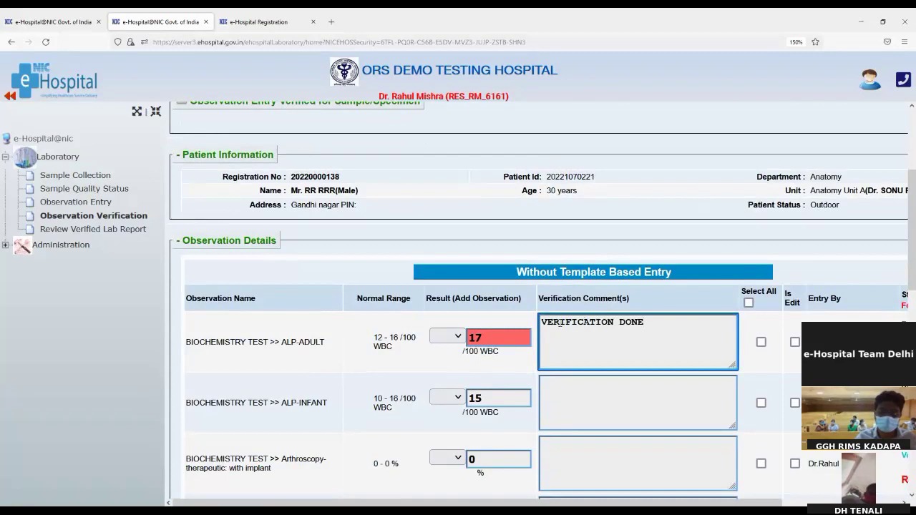
drag(542, 322, 682, 323)
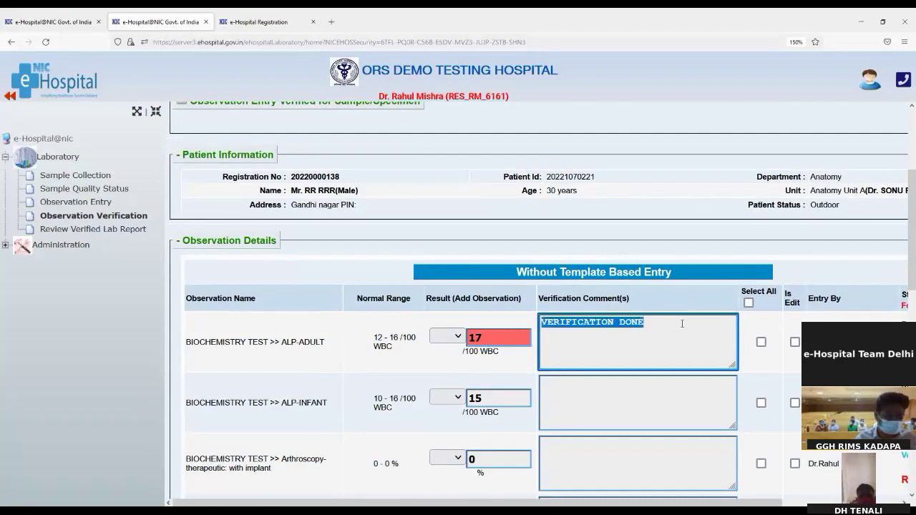
key(BackSpace)
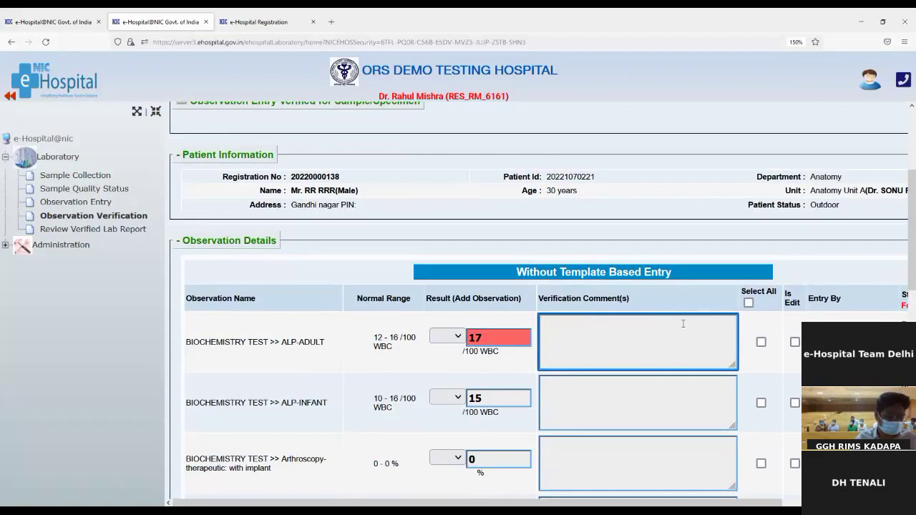
key(ctrl+v)
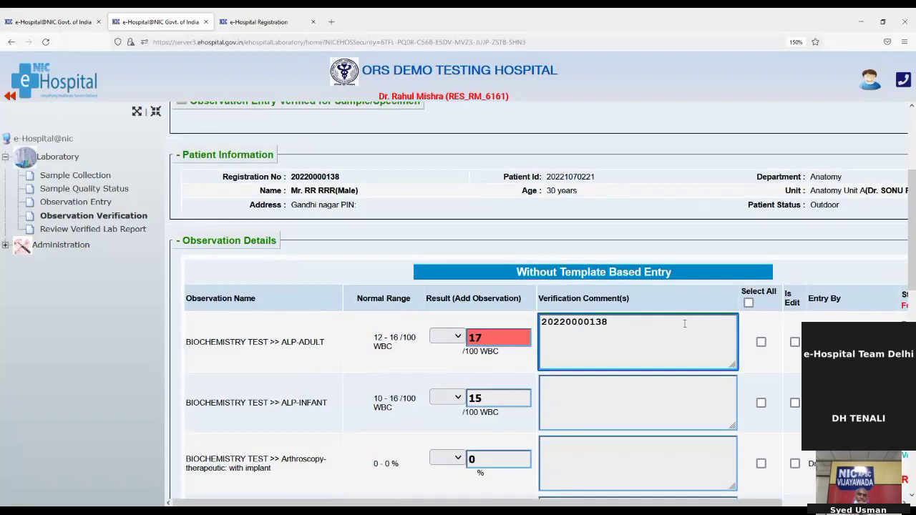
key(ctrl+z)
key(ctrl+z)
key(ctrl+z)
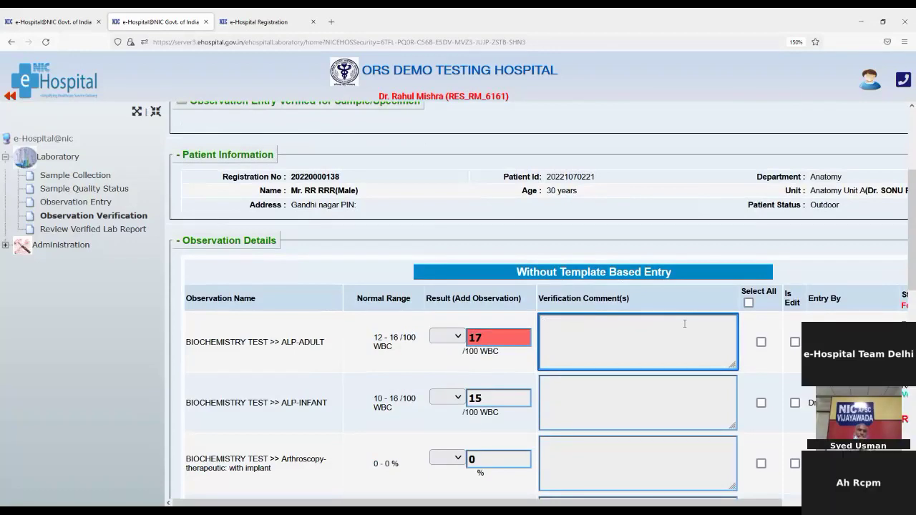
text(Done)
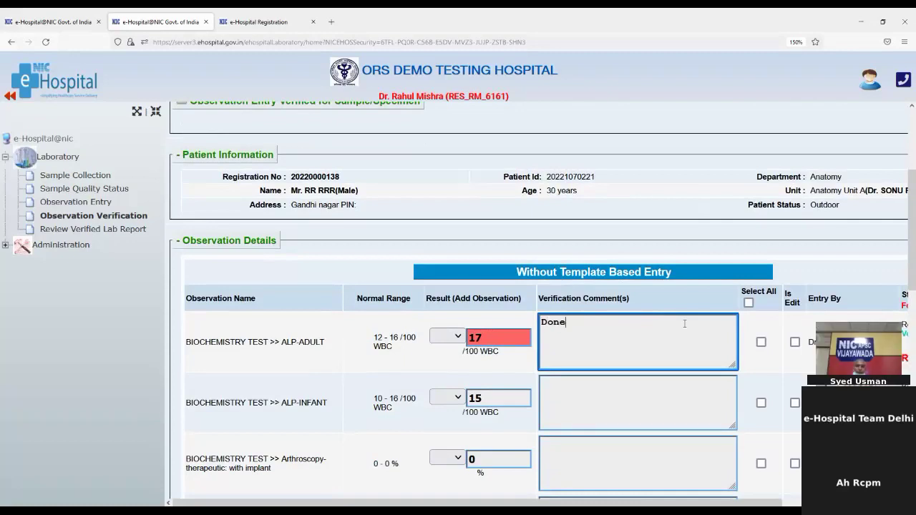
double_click(561, 322)
key(ctrl+c)
Paste Done into the ALP-INFANT, Arthroscopy, C.R.P., DIRECT BILIRUBIN, GGT, SERUM GLOBUMIN and MONTEX TEST comments.
click(595, 427)
key(ctrl+v)
scroll(595, 426, down, 1)
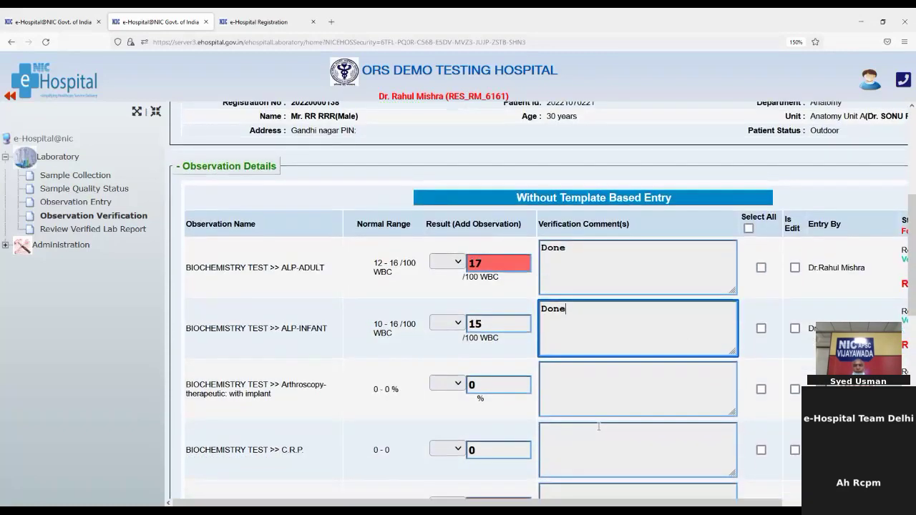
click(616, 383)
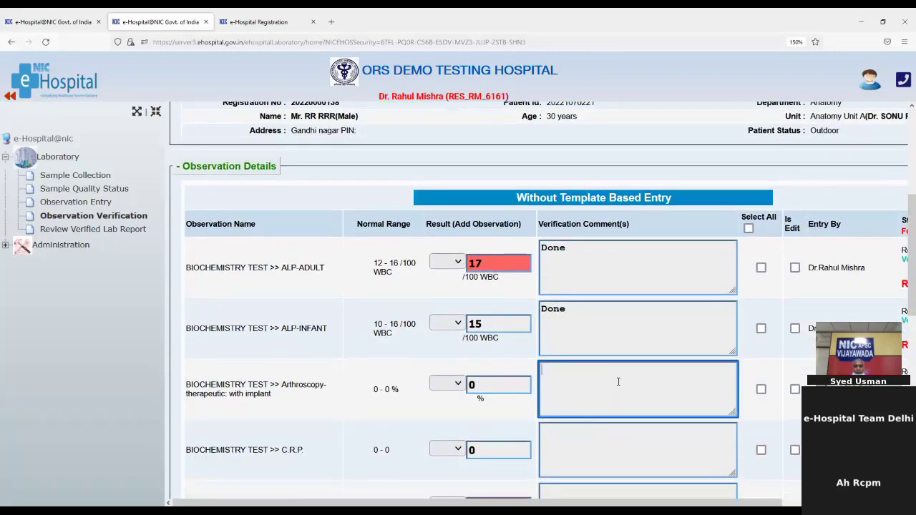
key(ctrl+v)
scroll(618, 381, down, 2)
click(621, 295)
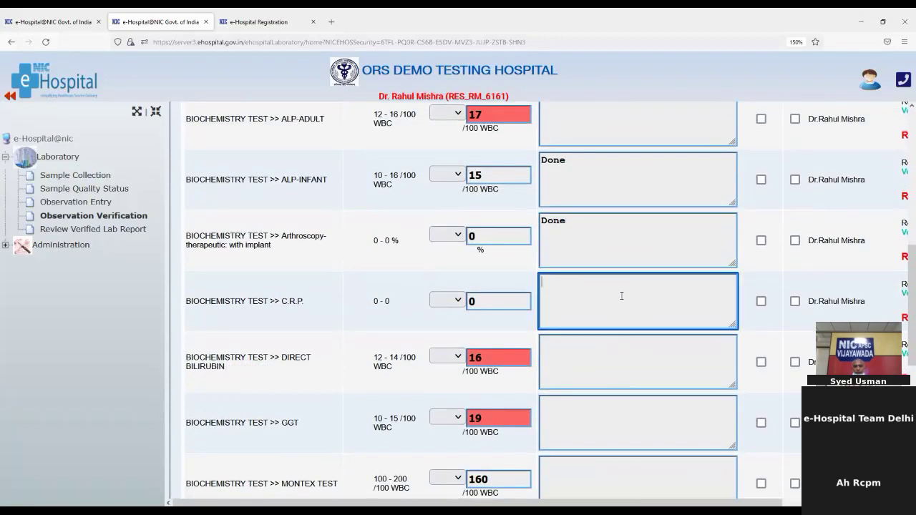
key(ctrl+v)
click(609, 345)
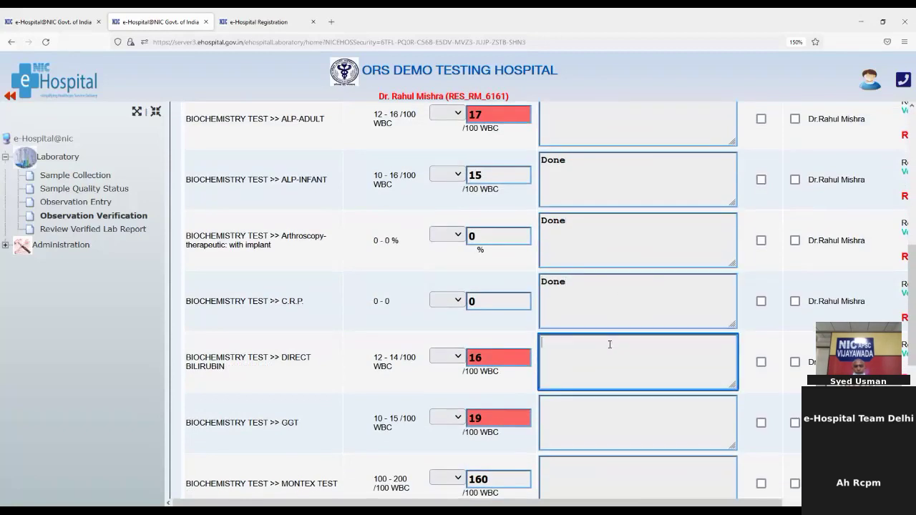
key(ctrl+v)
scroll(609, 344, down, 1)
click(610, 344)
key(ctrl+v)
scroll(610, 344, down, 2)
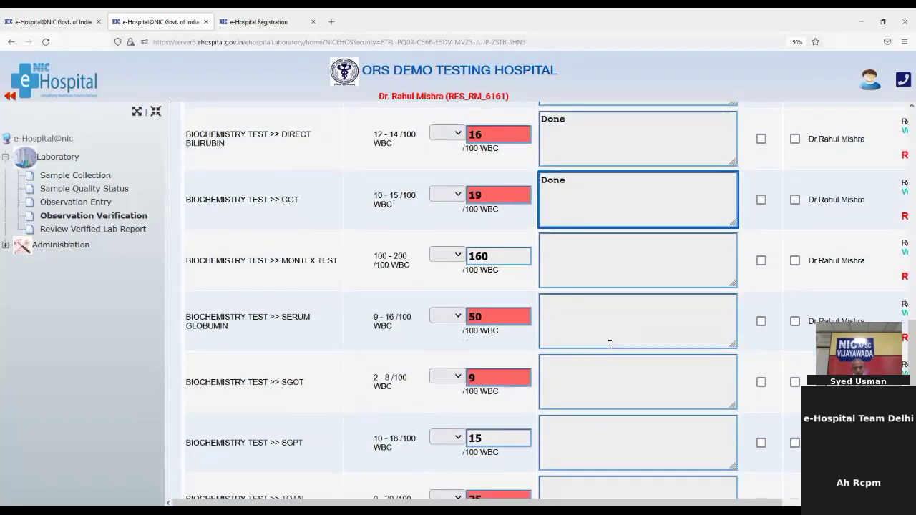
click(625, 306)
key(ctrl+v)
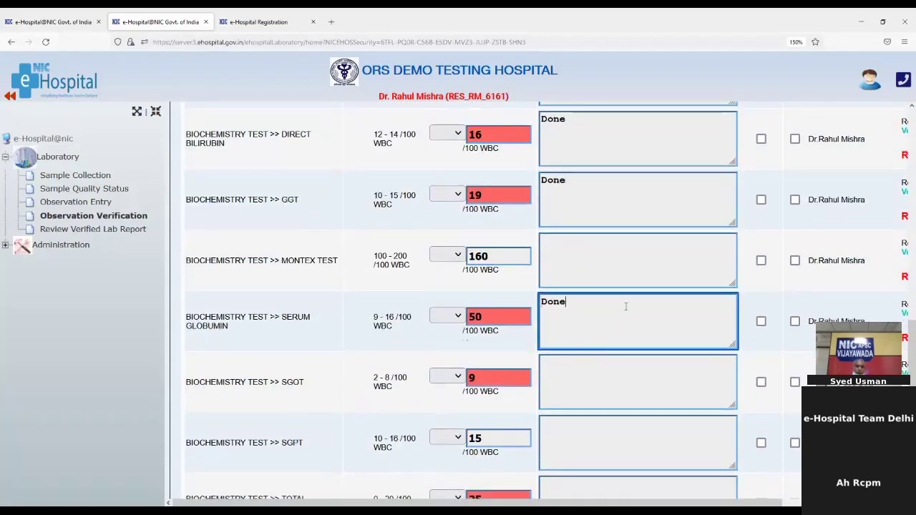
click(594, 256)
key(ctrl+v)
Paste Done into the SGOT, TOTAL BILIRUBIN, SGPT and Total Protein comments.
scroll(596, 256, down, 2)
click(604, 233)
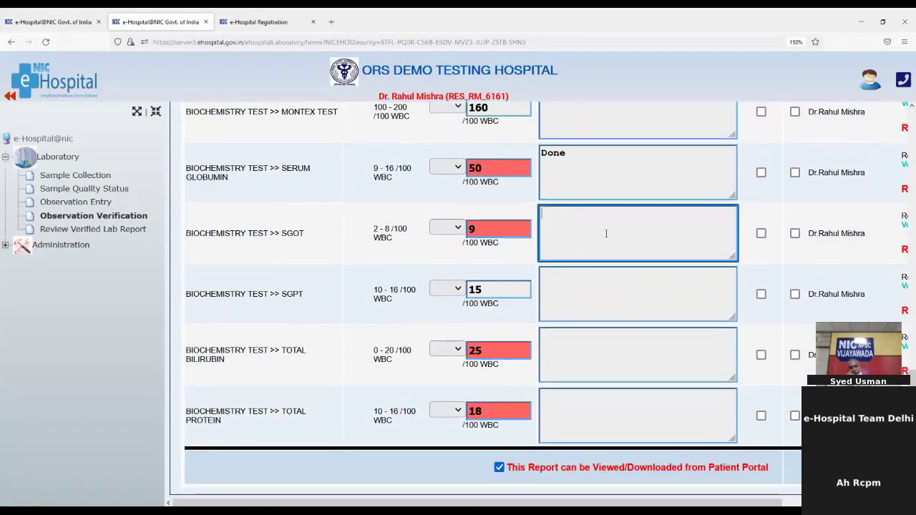
key(ctrl+v)
click(596, 358)
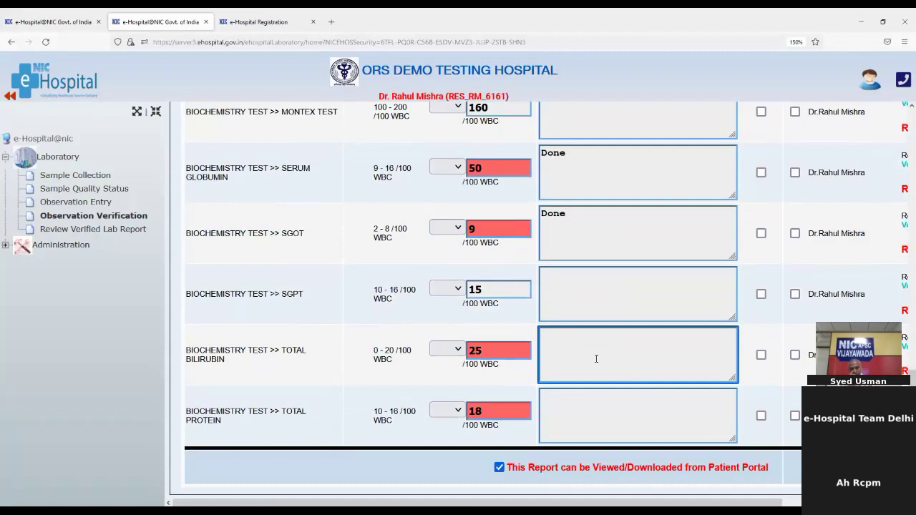
key(ctrl+v)
click(621, 292)
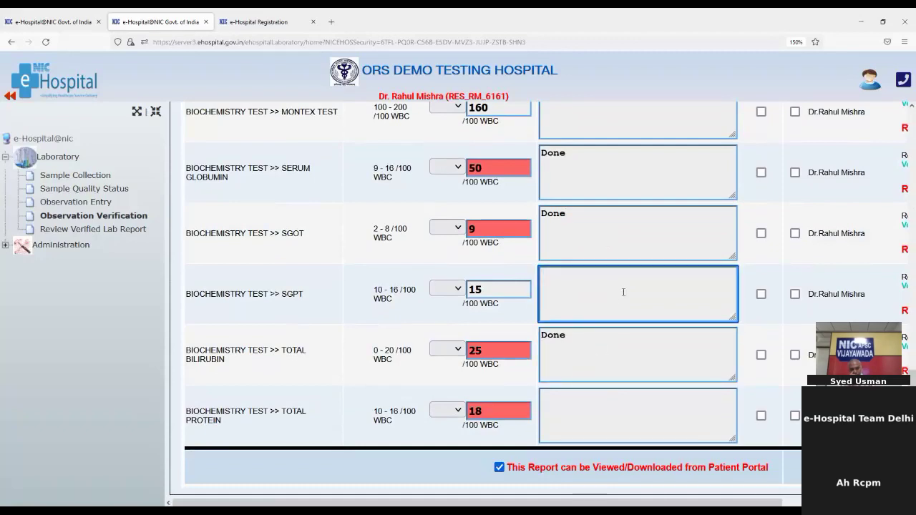
key(ctrl+v)
click(616, 434)
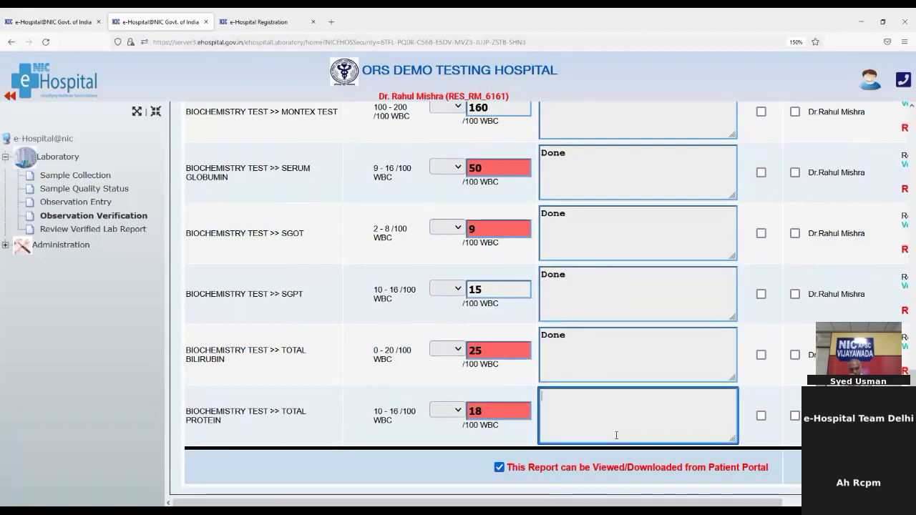
key(ctrl+v)
Tick Select All so every observation is marked for verification.
scroll(744, 387, up, 5)
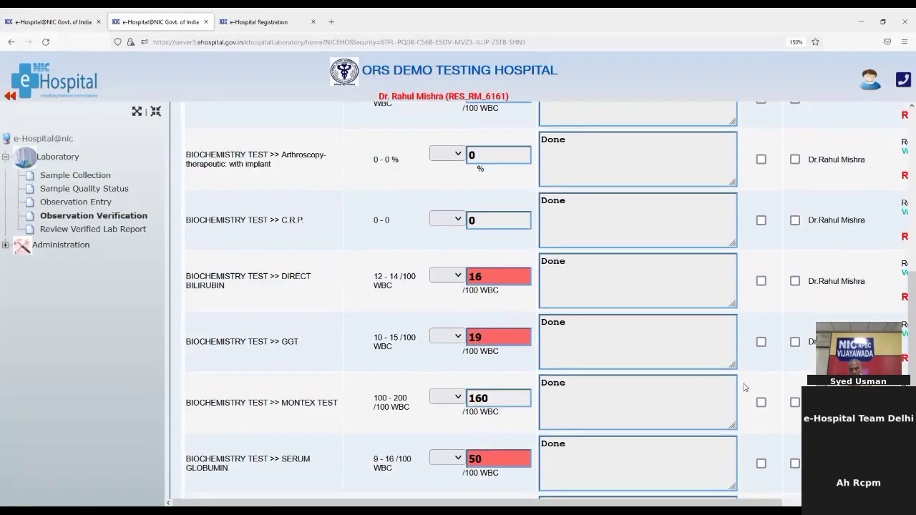
scroll(743, 387, up, 4)
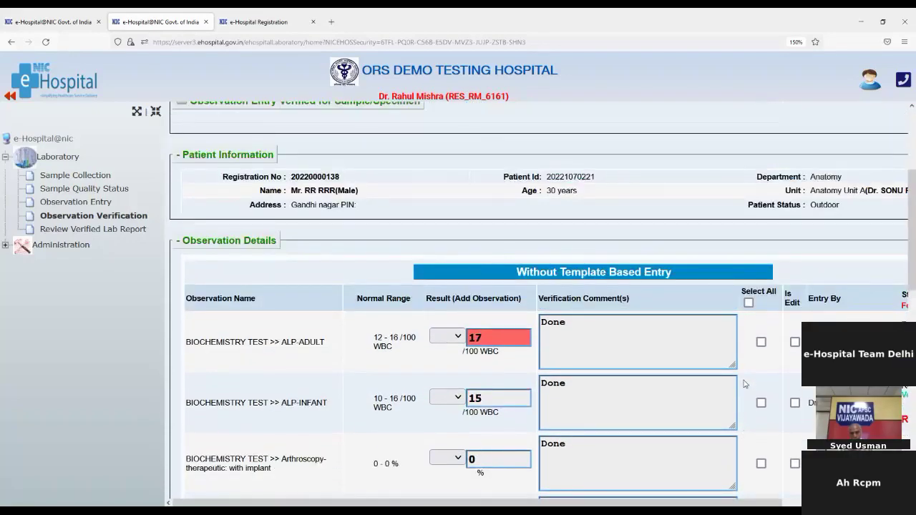
click(749, 303)
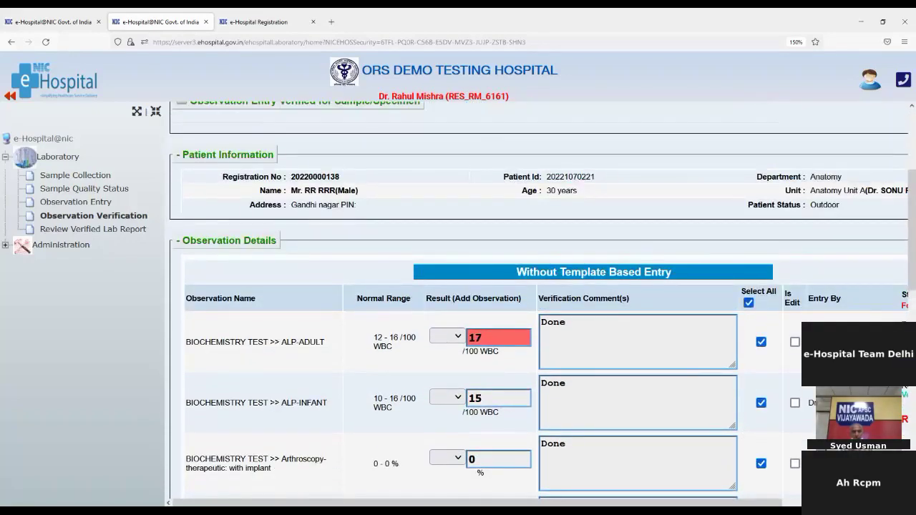
scroll(749, 304, down, 8)
scroll(493, 301, down, 2)
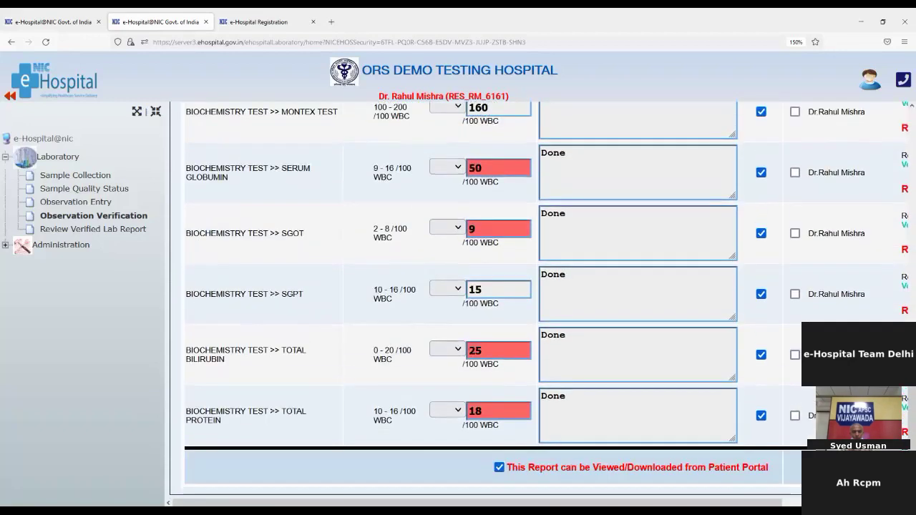
scroll(493, 301, up, 5)
Tick Is Edit for ALP-ADULT, ALP-INFANT, Arthroscopy-therapeutic, C.R.P. and Direct Bilirubin.
scroll(794, 307, up, 3)
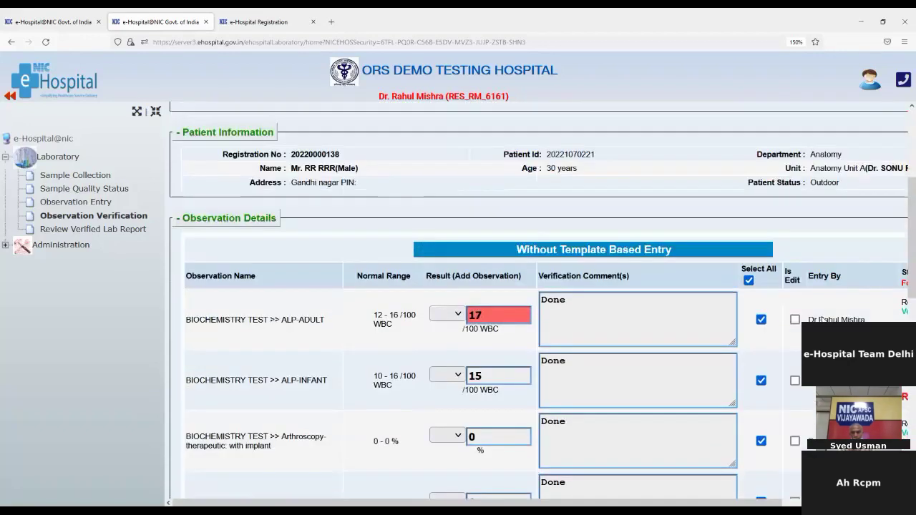
click(794, 342)
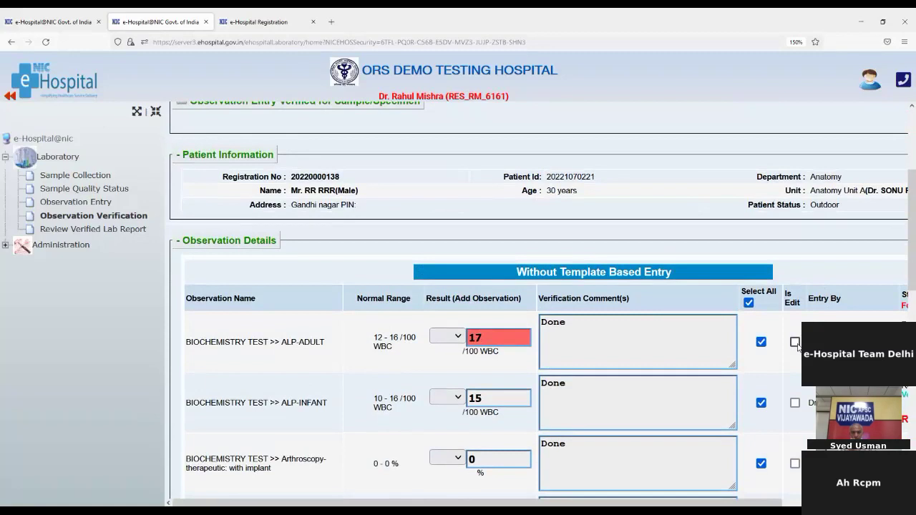
scroll(794, 343, down, 1)
click(794, 328)
scroll(798, 322, down, 2)
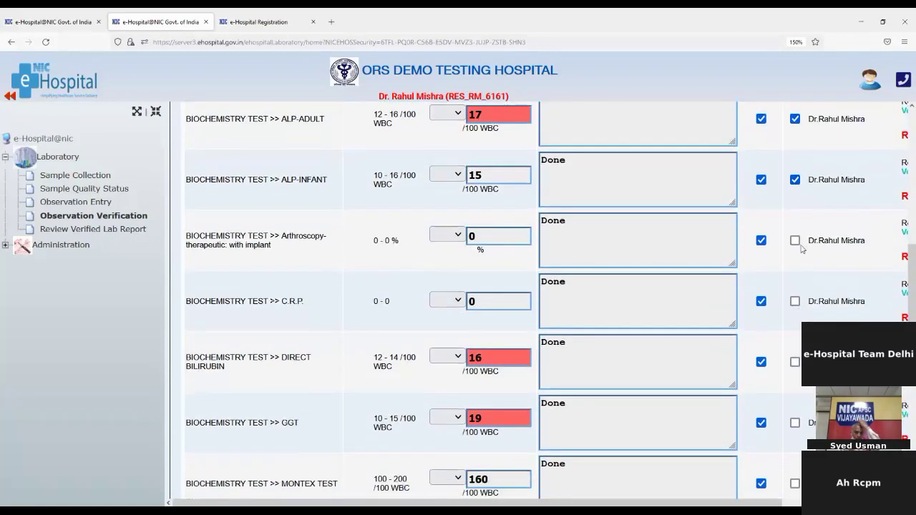
click(795, 240)
click(794, 301)
click(795, 362)
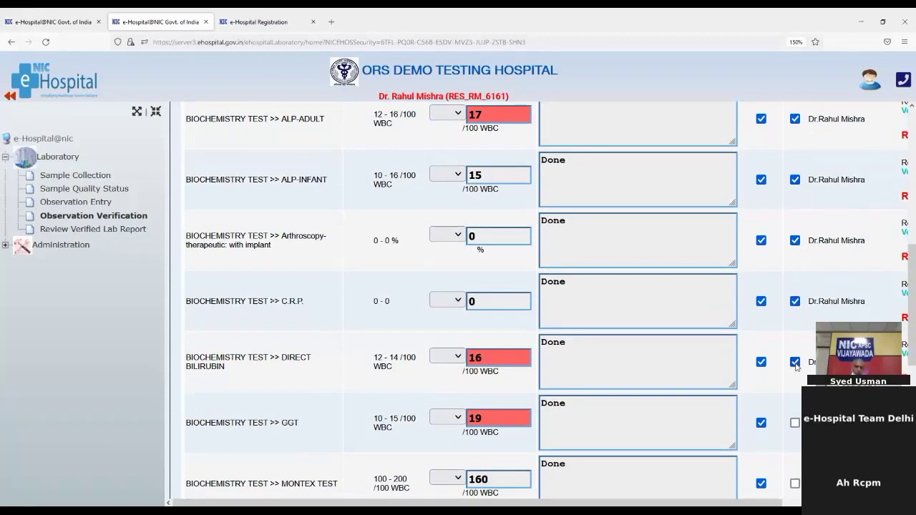
Tick Is Edit for GGT, Montex Test, Serum Globumin, SGOT, SGPT, Total Bilirubin and Total Protein.
scroll(796, 363, down, 1)
click(795, 349)
click(795, 409)
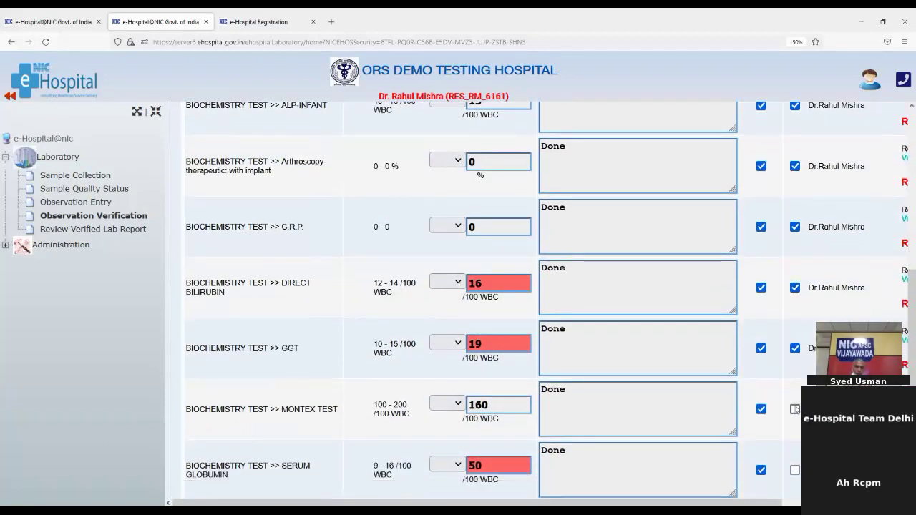
scroll(794, 409, down, 2)
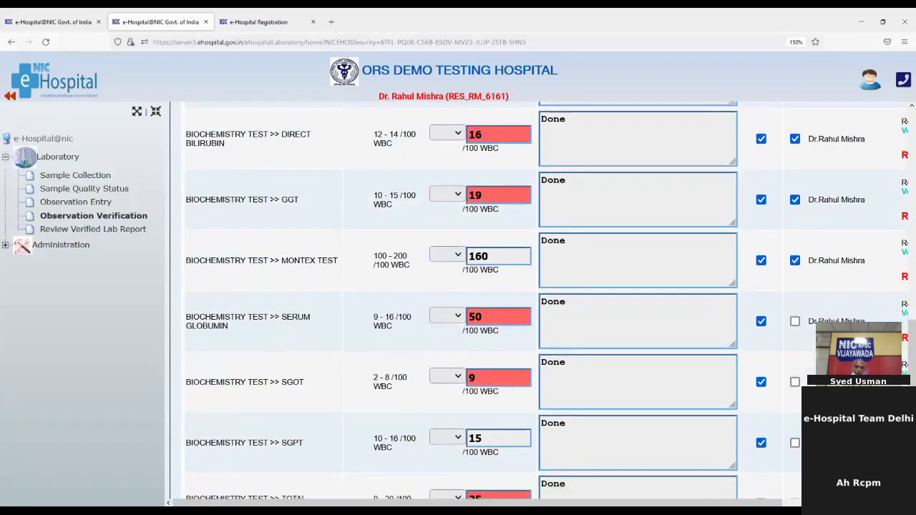
click(794, 323)
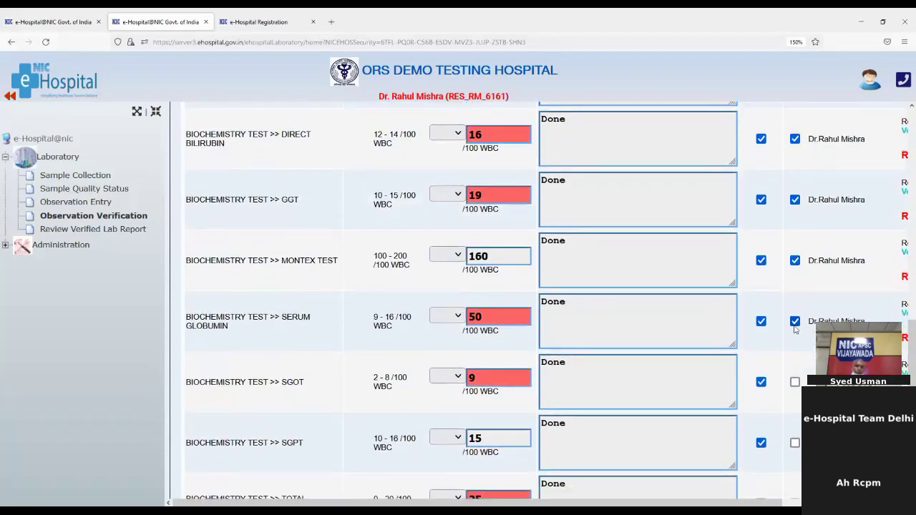
click(794, 381)
scroll(795, 383, down, 2)
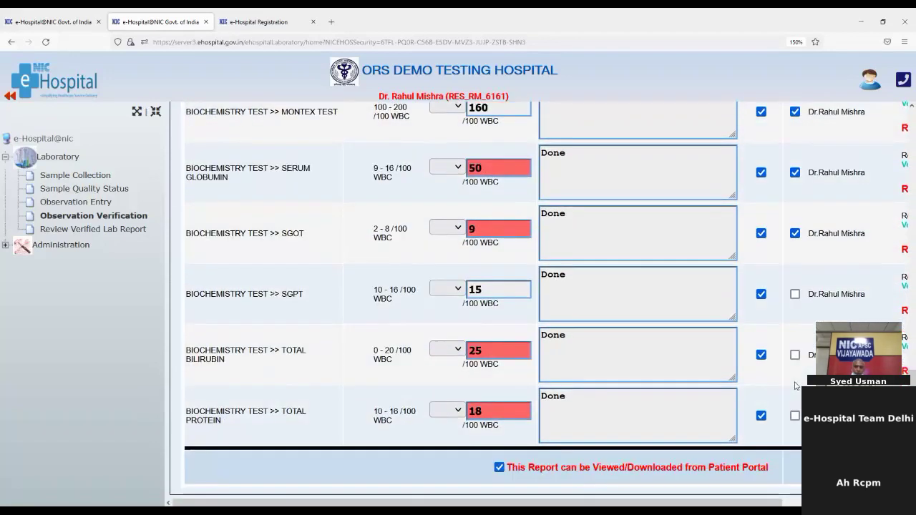
click(795, 295)
click(795, 355)
click(794, 416)
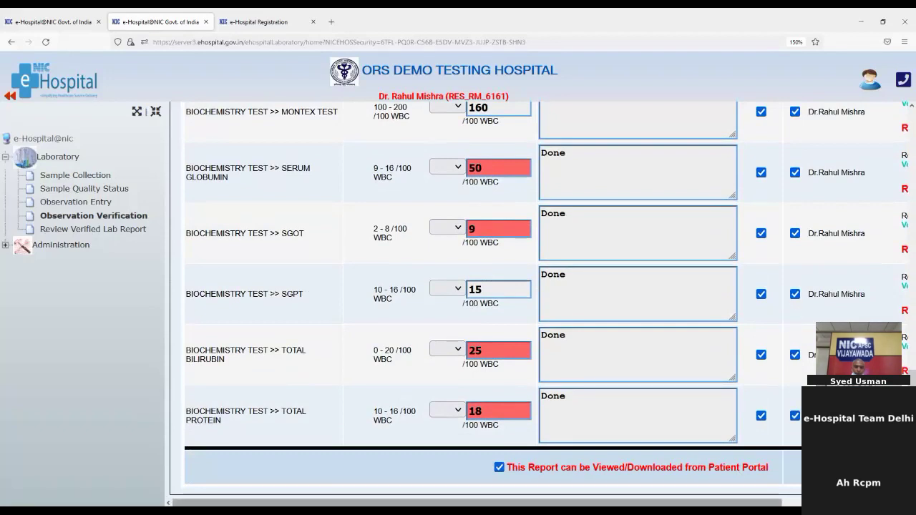
drag(714, 505, 807, 505)
scroll(767, 383, up, 1)
Select All under Mark For Review, then Verify all observations.
scroll(766, 383, up, 7)
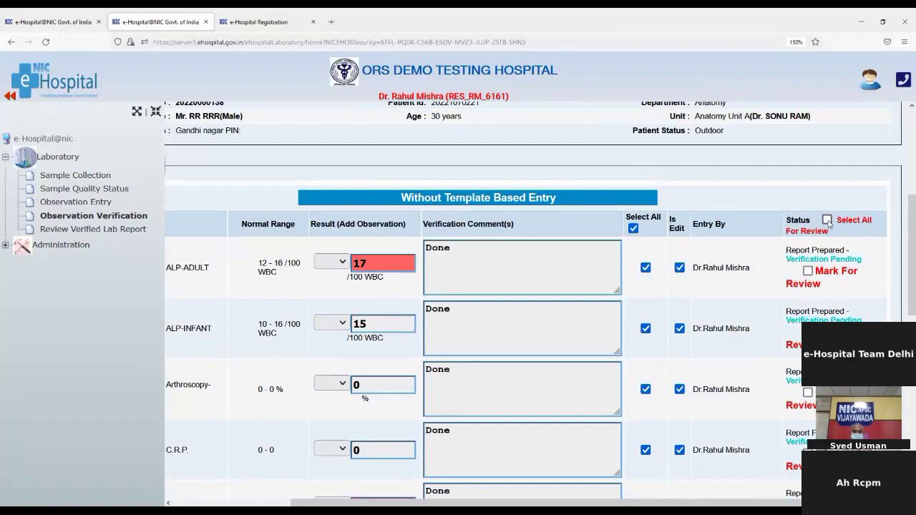
click(827, 220)
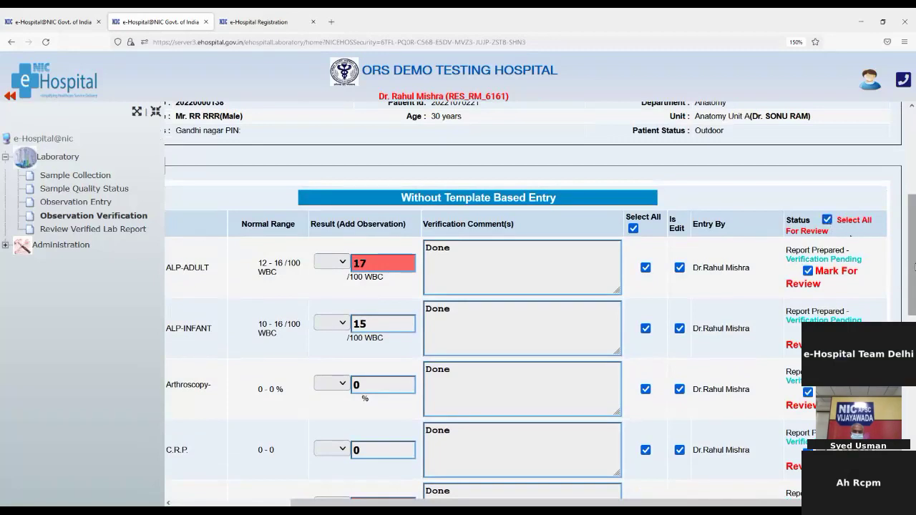
scroll(914, 267, down, 6)
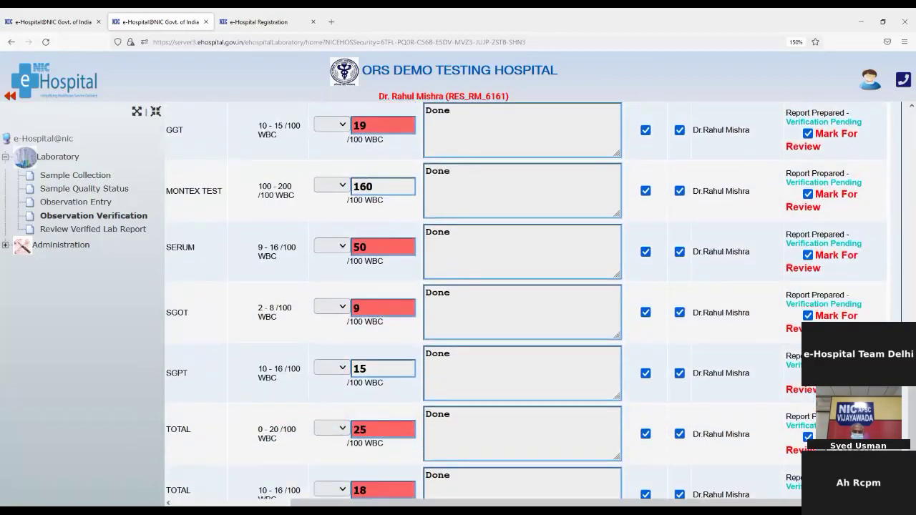
scroll(914, 266, down, 2)
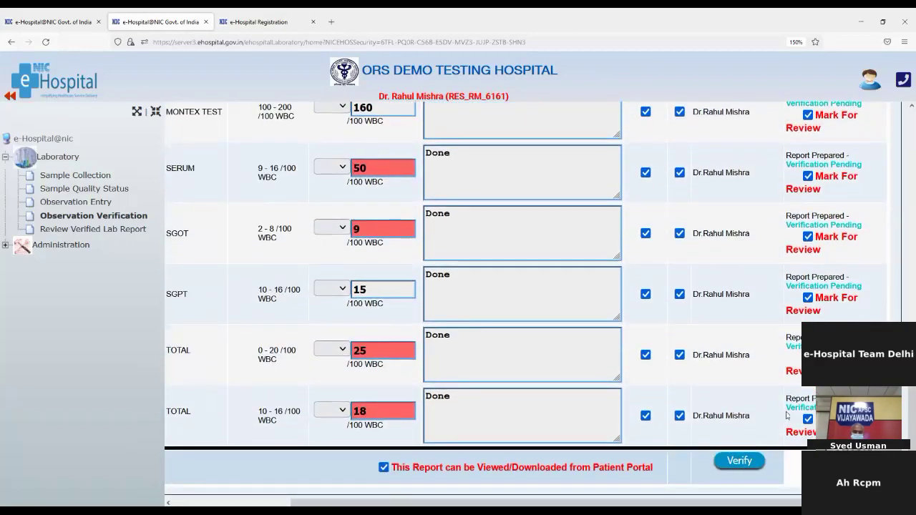
click(747, 461)
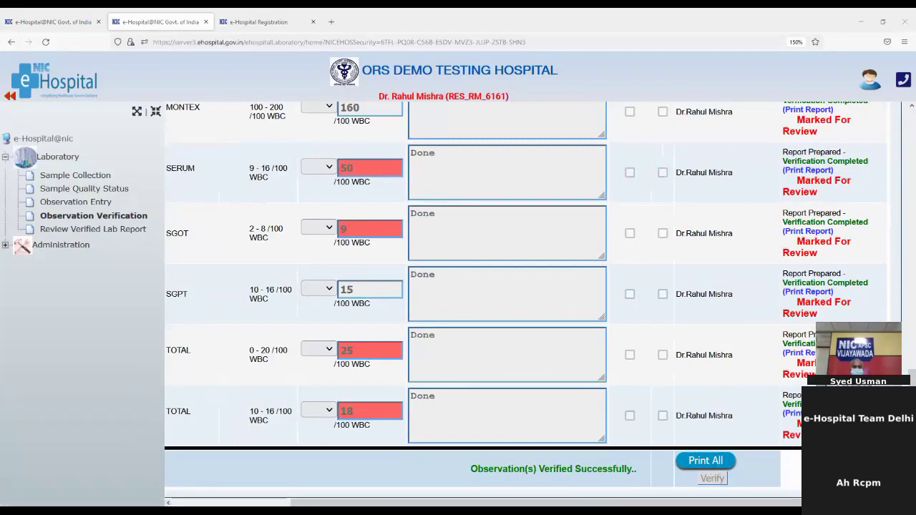
click(719, 462)
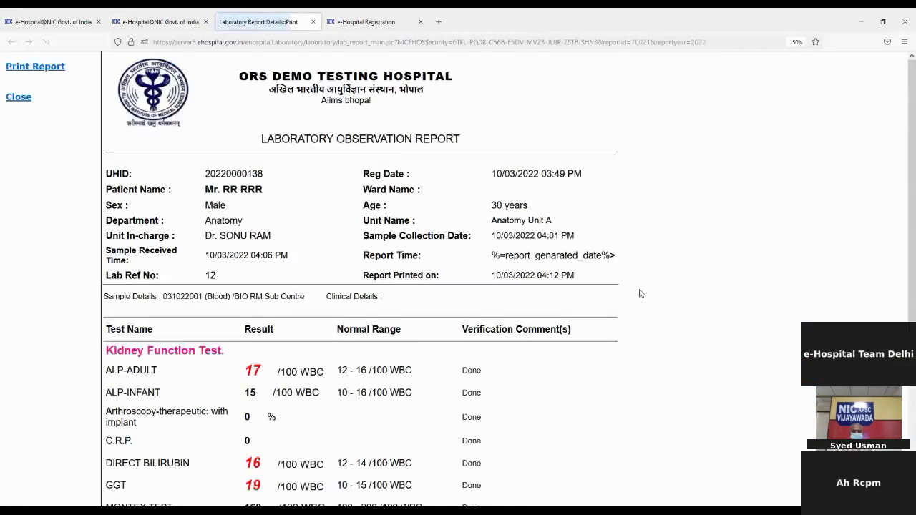
scroll(722, 296, down, 4)
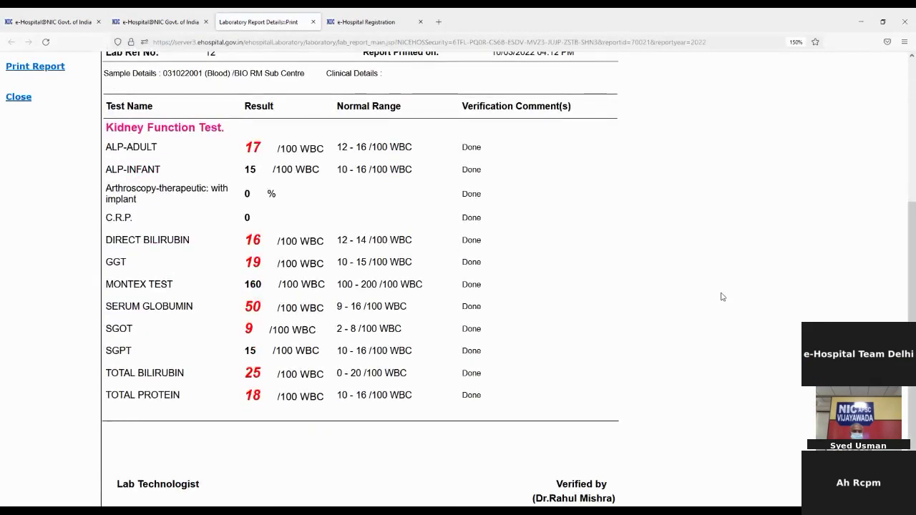
scroll(721, 296, up, 1)
scroll(722, 296, down, 1)
double_click(248, 147)
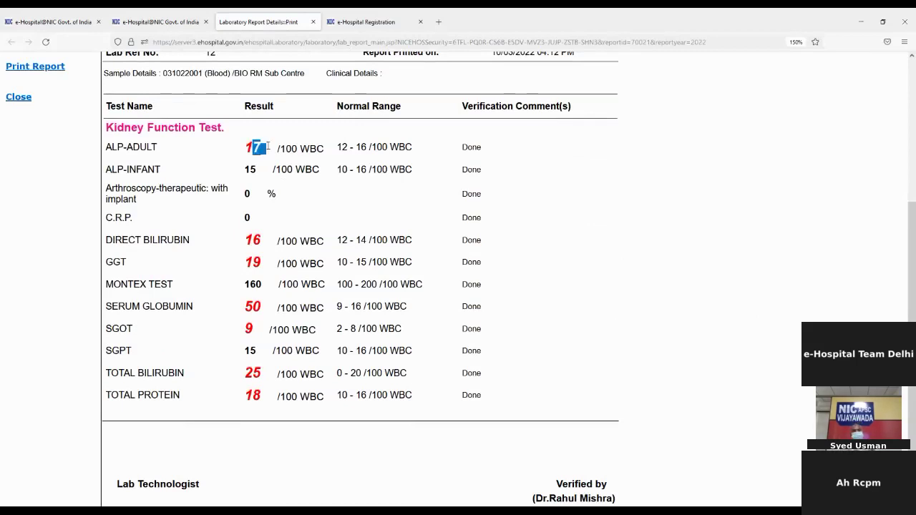
click(248, 146)
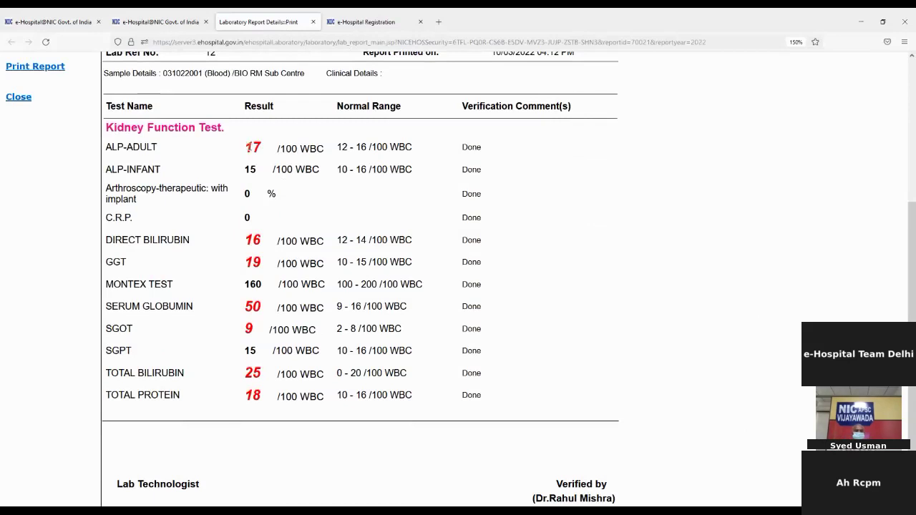
drag(244, 148, 272, 148)
click(436, 174)
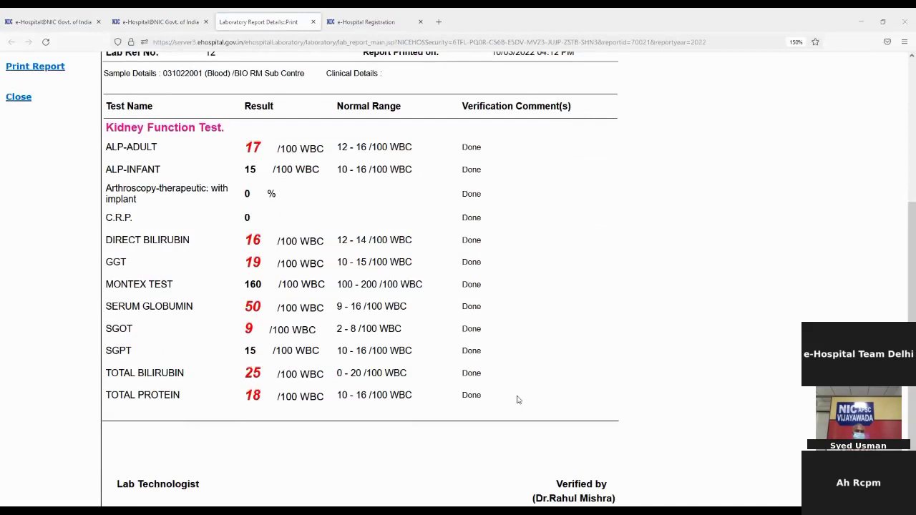
scroll(523, 237, up, 3)
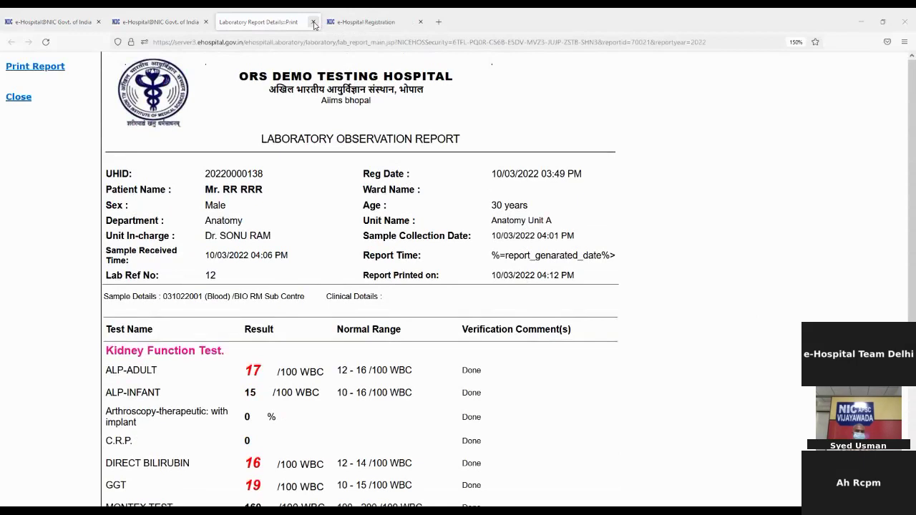
click(313, 23)
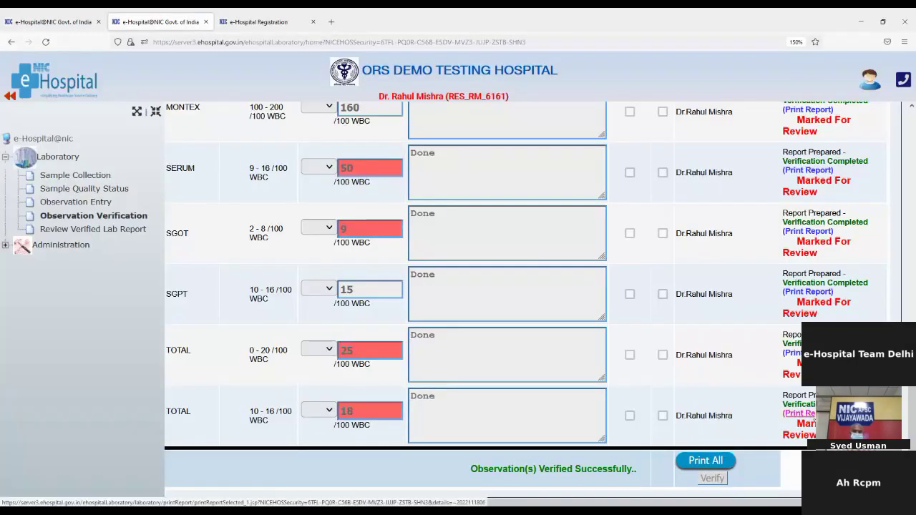
click(810, 413)
scroll(616, 286, down, 1)
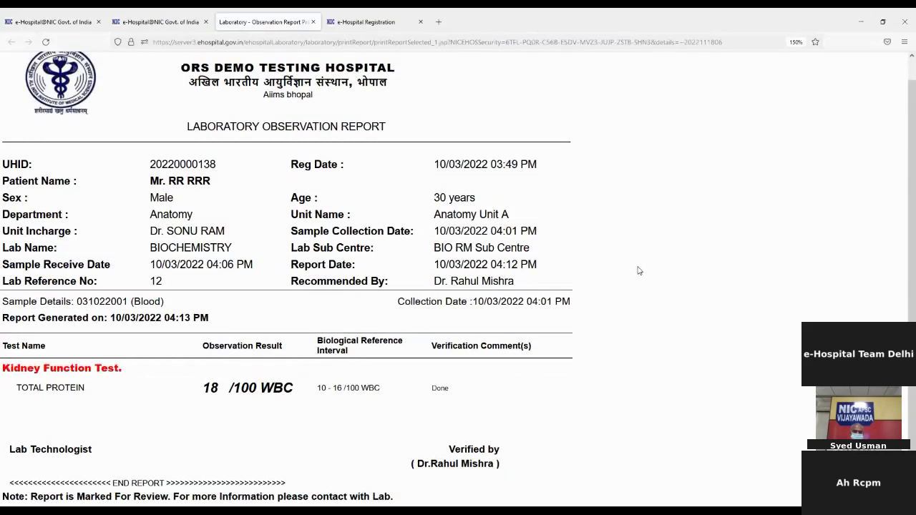
scroll(637, 269, up, 1)
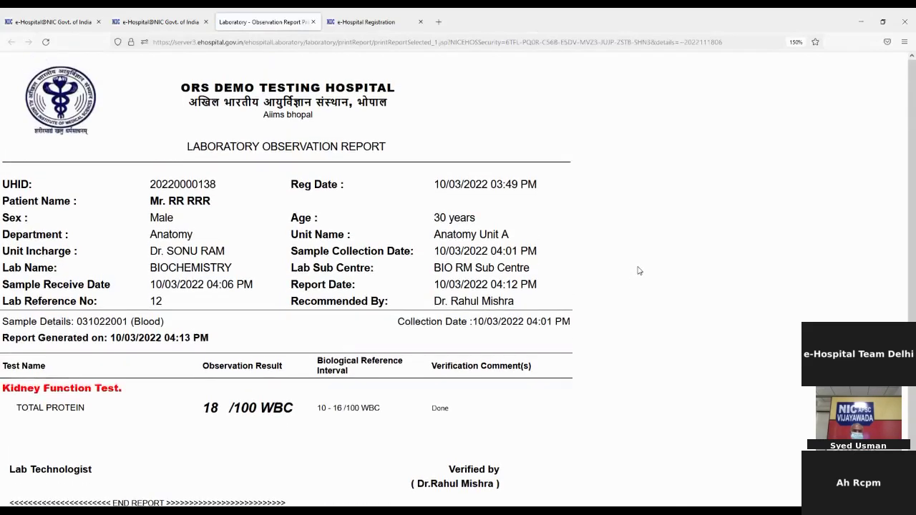
scroll(458, 422, down, 1)
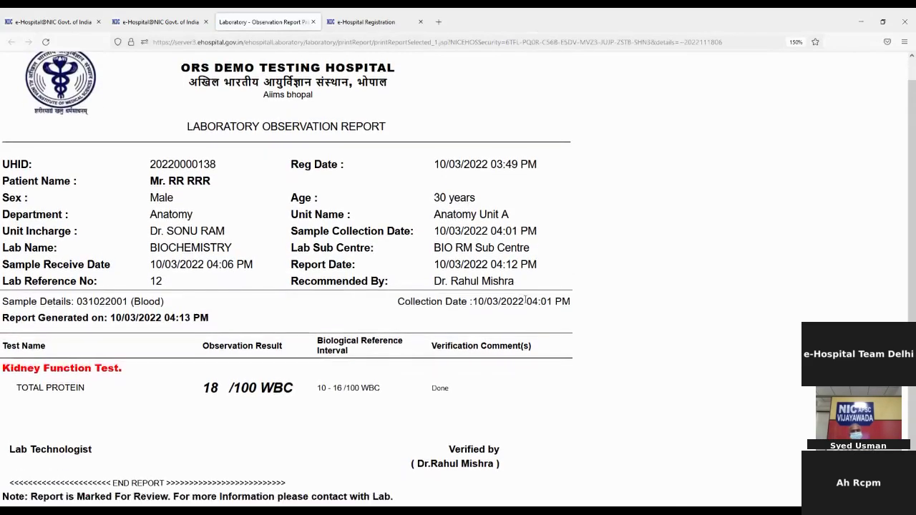
drag(418, 461, 500, 463)
click(507, 463)
drag(418, 463, 525, 467)
click(537, 439)
click(314, 22)
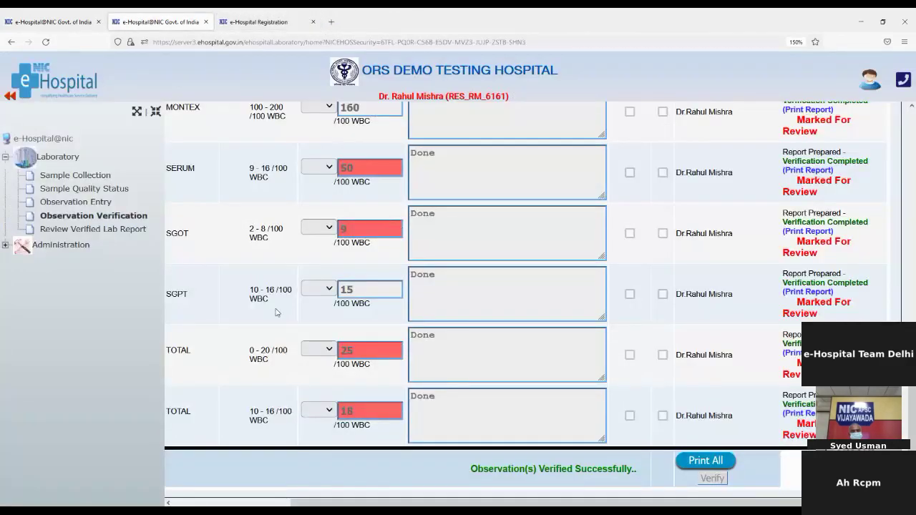
Open Review Verified Report and try the UHID search with an empty field, dismissing the warning.
click(136, 235)
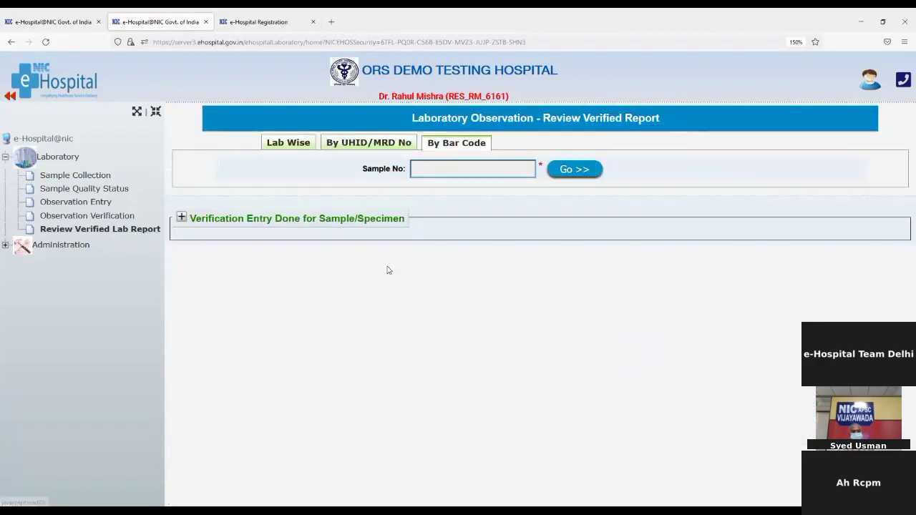
click(363, 143)
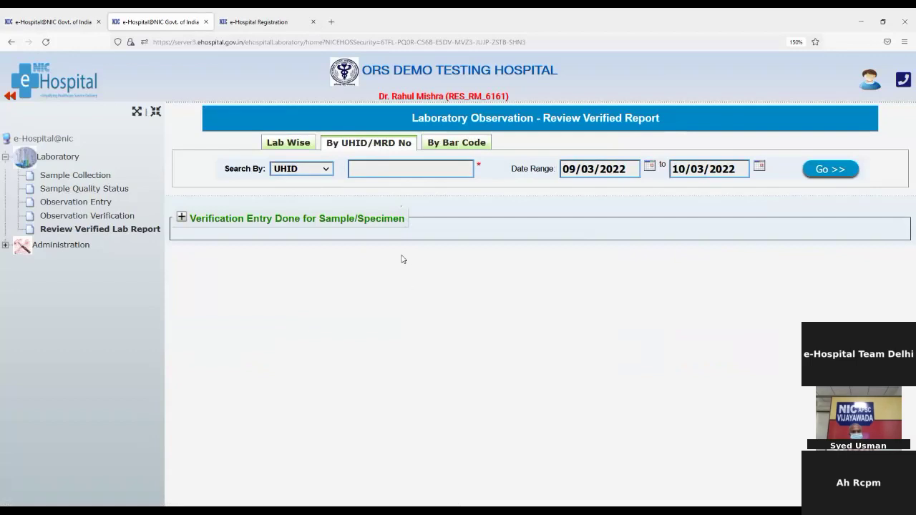
click(386, 171)
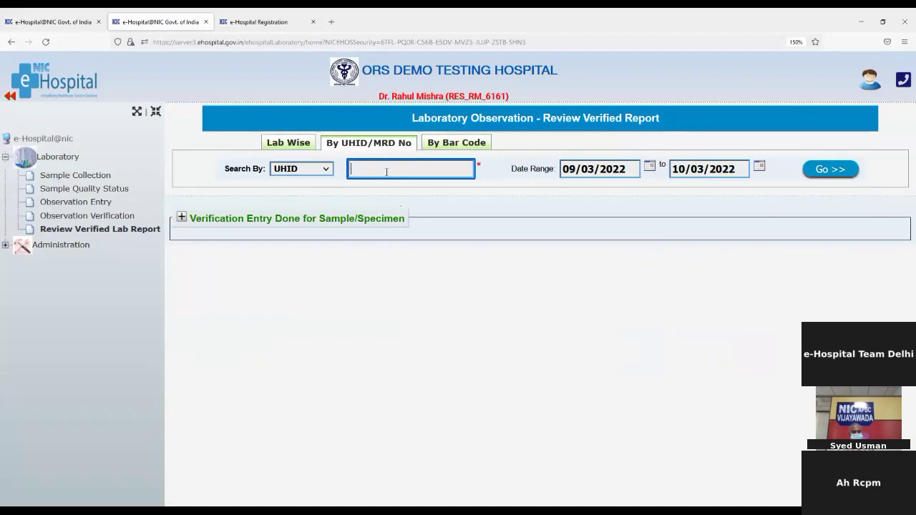
text(Done)
key(BackSpace)
key(BackSpace)
key(BackSpace)
key(BackSpace)
click(843, 168)
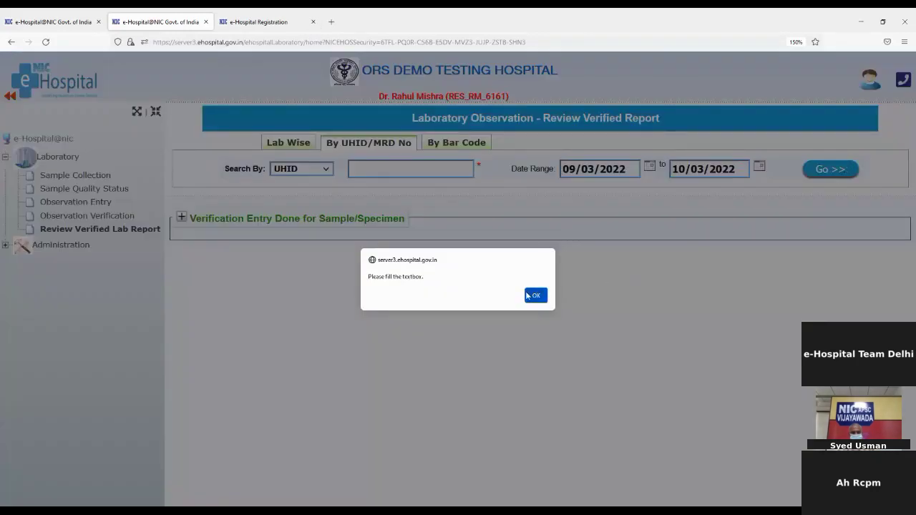
click(530, 298)
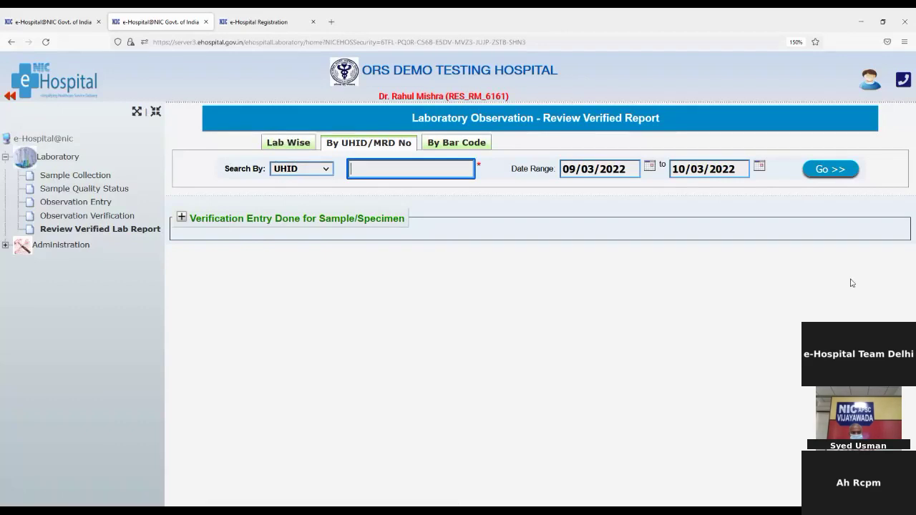
Check the registration and dashboard tabs, then return and switch to the Lab Wise search.
click(235, 15)
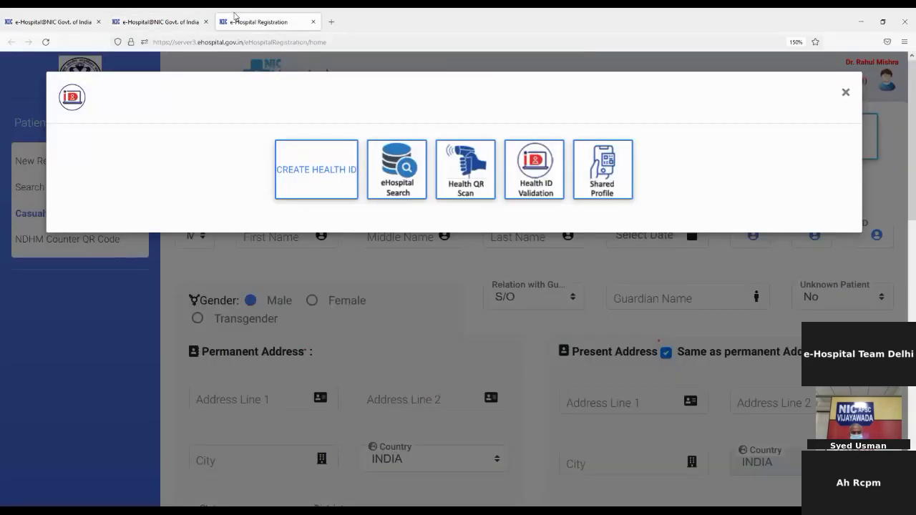
click(150, 17)
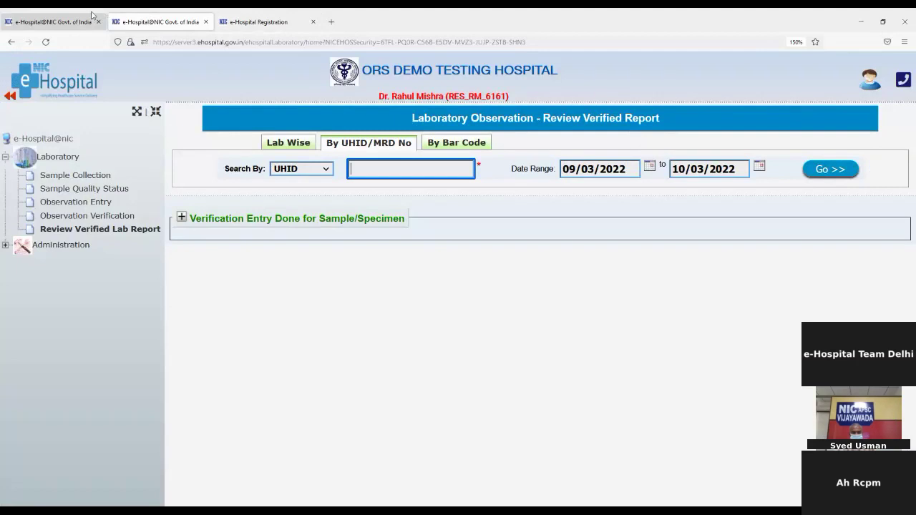
click(92, 15)
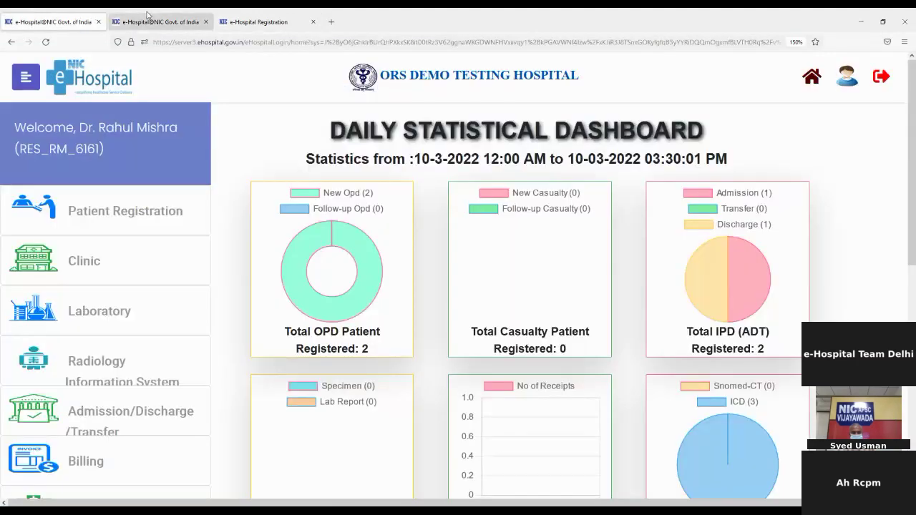
click(147, 17)
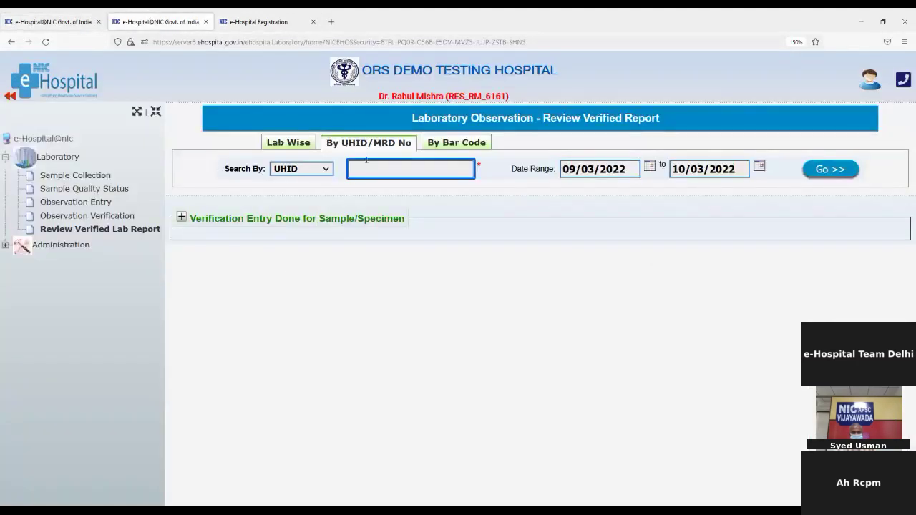
click(280, 144)
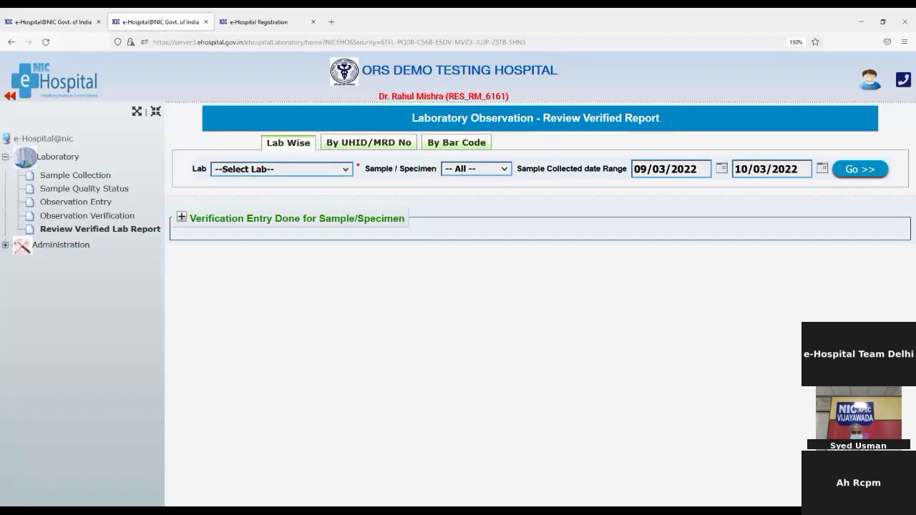
Load the verified sample list for the BIOCHEMISTRY lab.
click(296, 203)
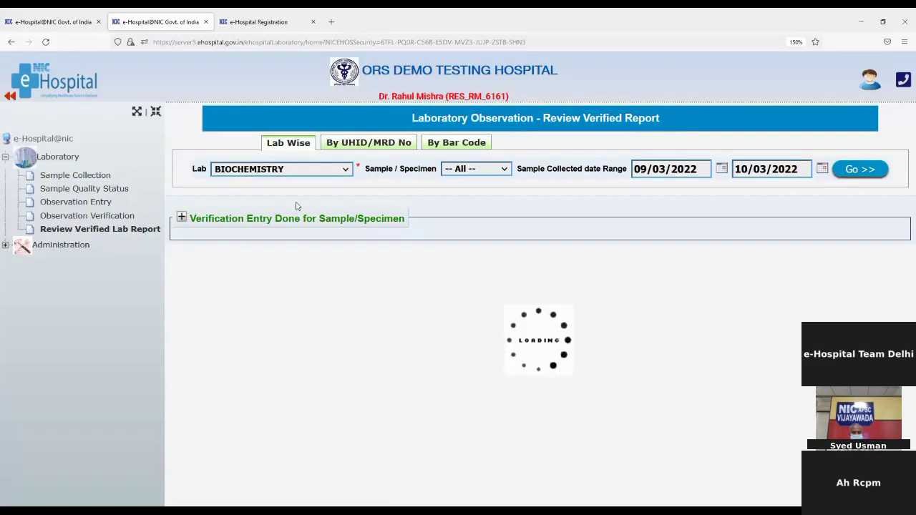
click(866, 171)
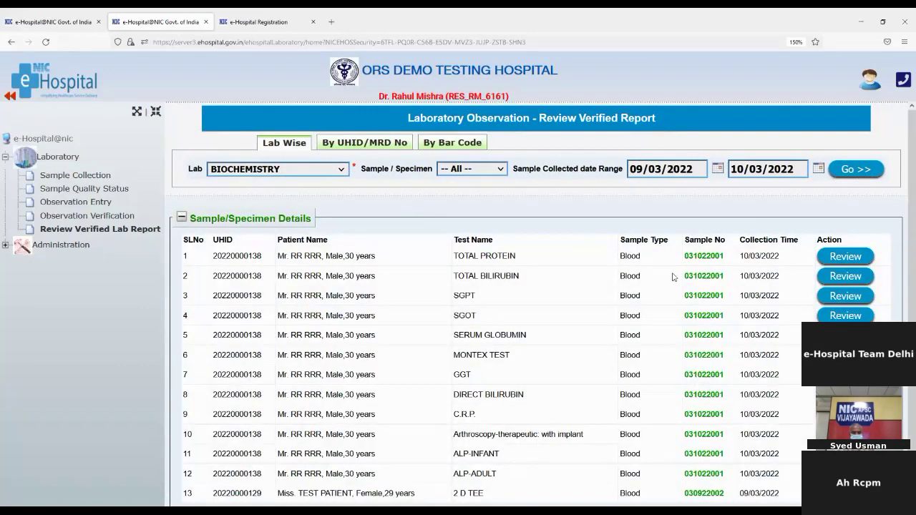
double_click(254, 255)
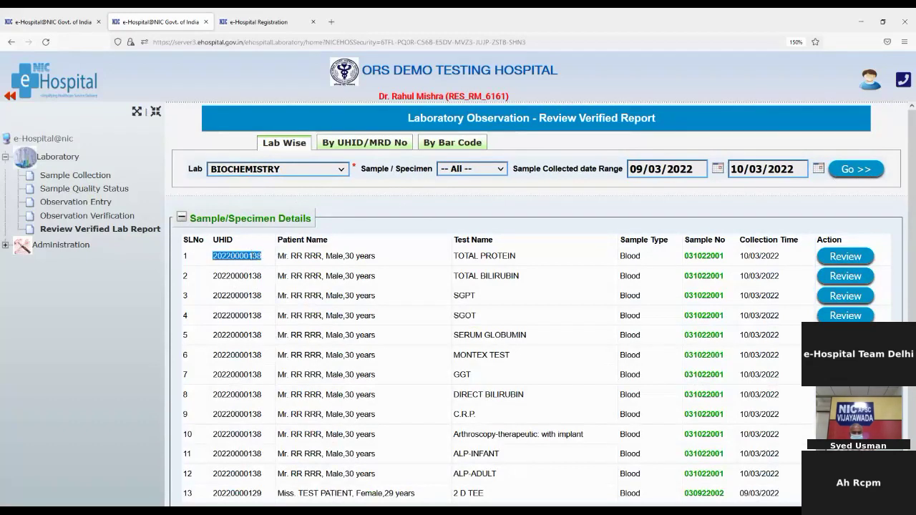
click(502, 295)
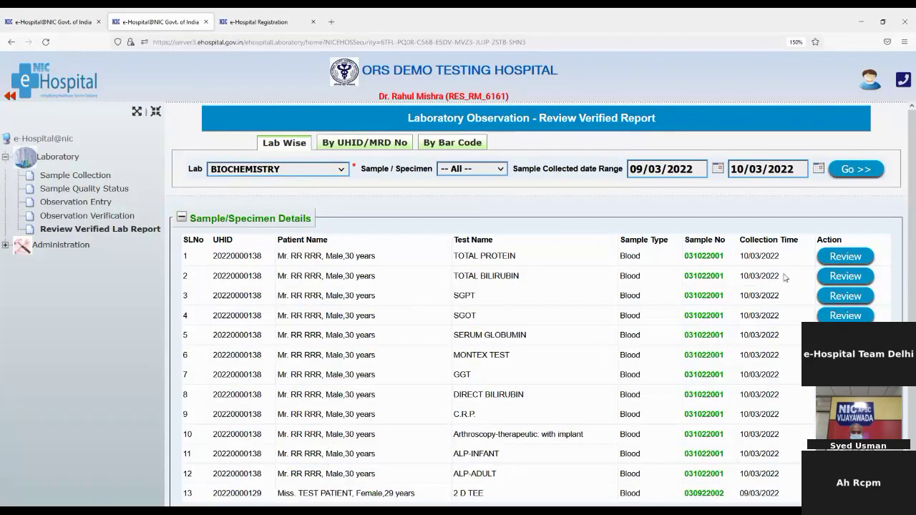
Change the TOTAL PROTEIN result from 18 to 19 and update it.
click(854, 263)
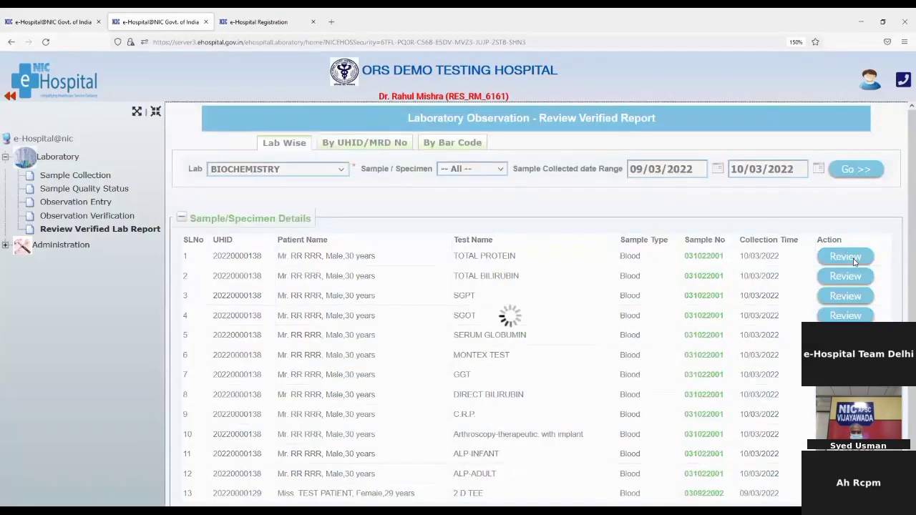
click(510, 255)
key(BackSpace)
text(9)
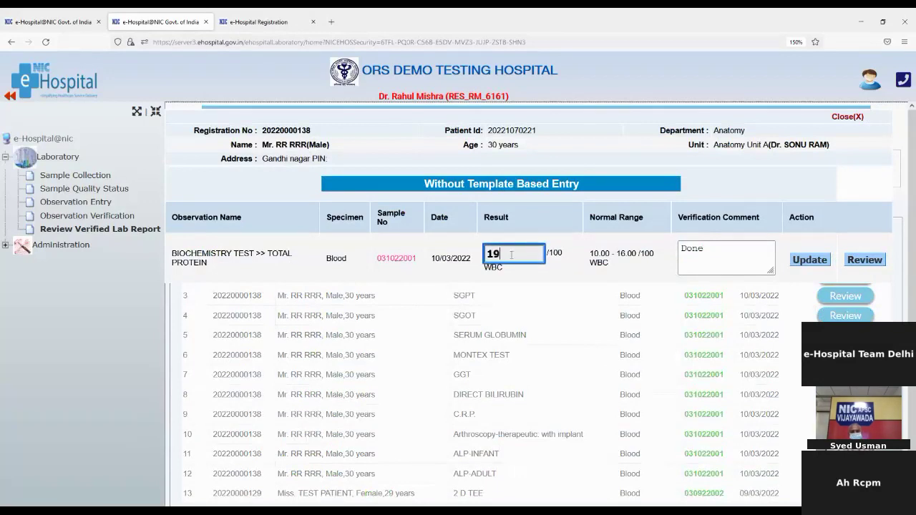
click(810, 261)
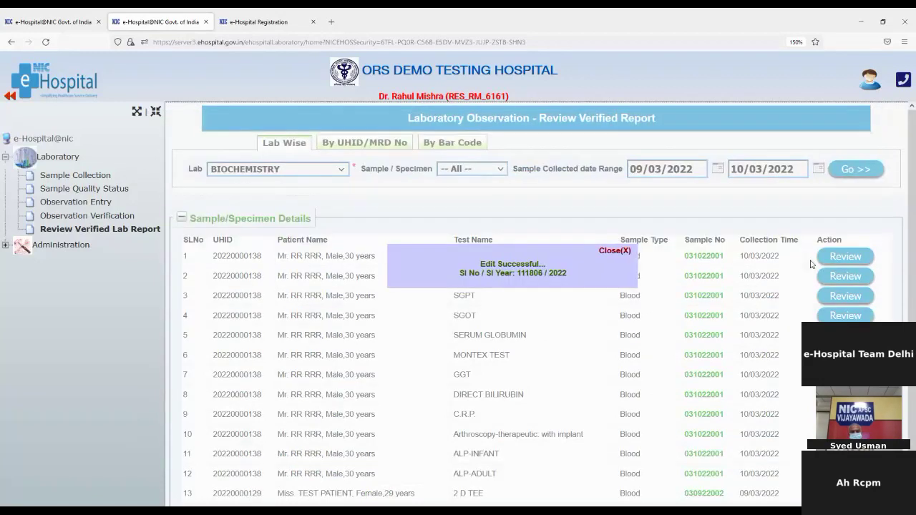
click(614, 253)
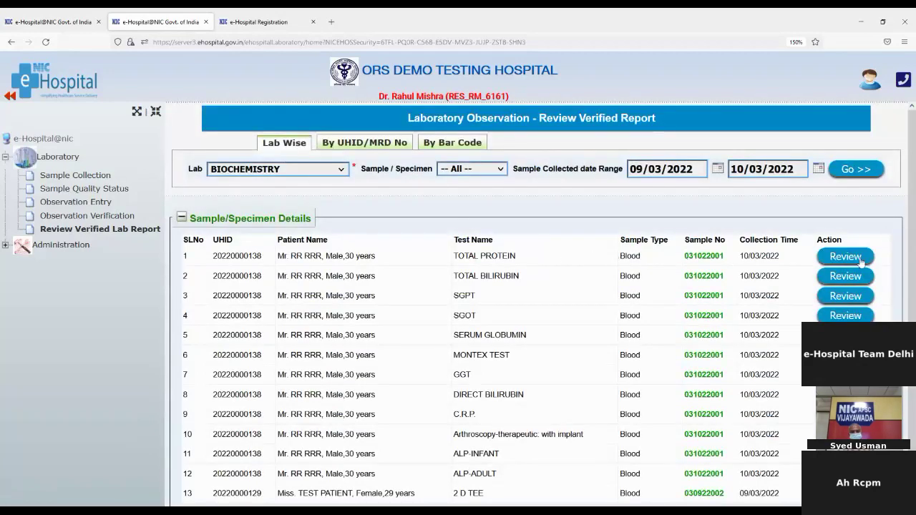
Change the TOTAL PROTEIN result to 20 and submit it as reviewed.
click(860, 261)
click(512, 255)
key(BackSpace)
key(BackSpace)
text(20)
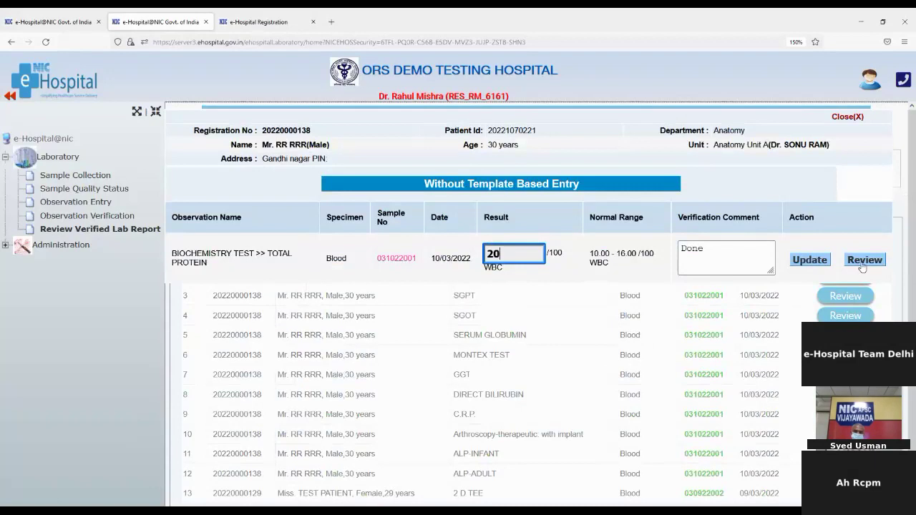
click(861, 262)
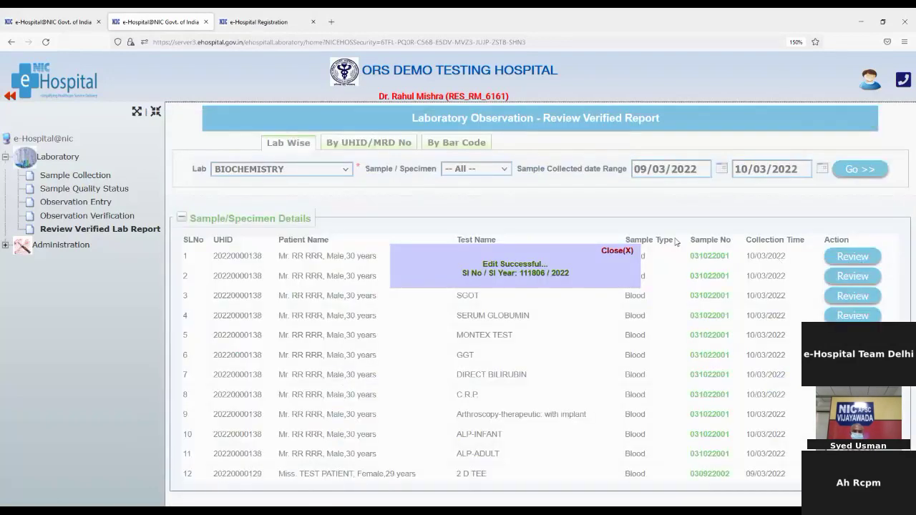
click(622, 251)
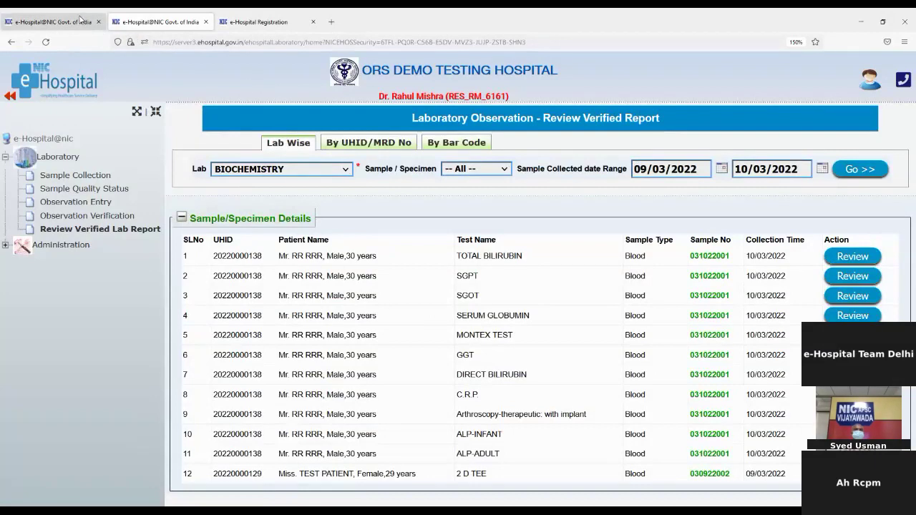
click(81, 19)
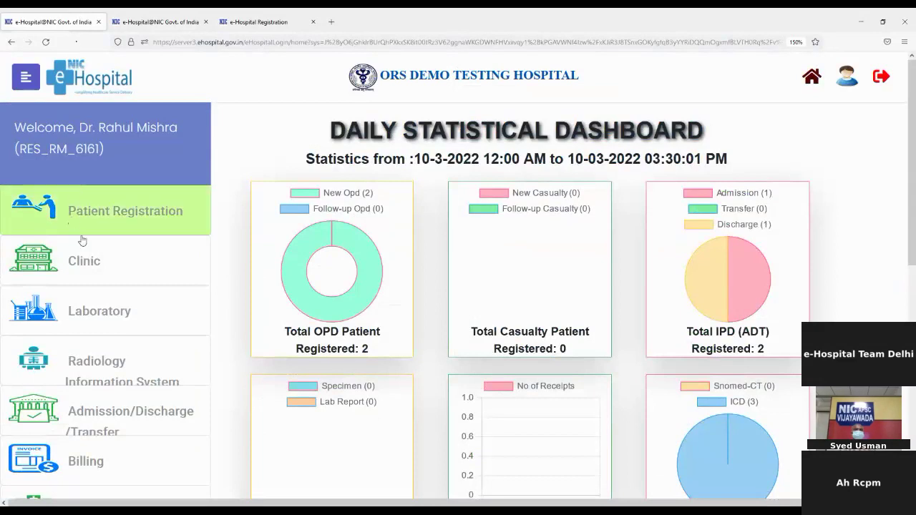
Open the Pharmacy module in a separate window and expand its Pharmacy section.
scroll(126, 286, down, 1)
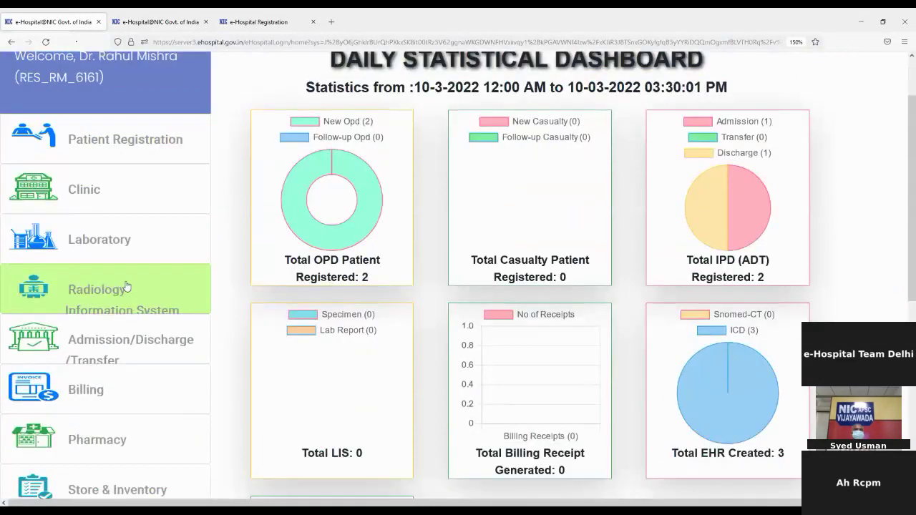
scroll(126, 286, down, 1)
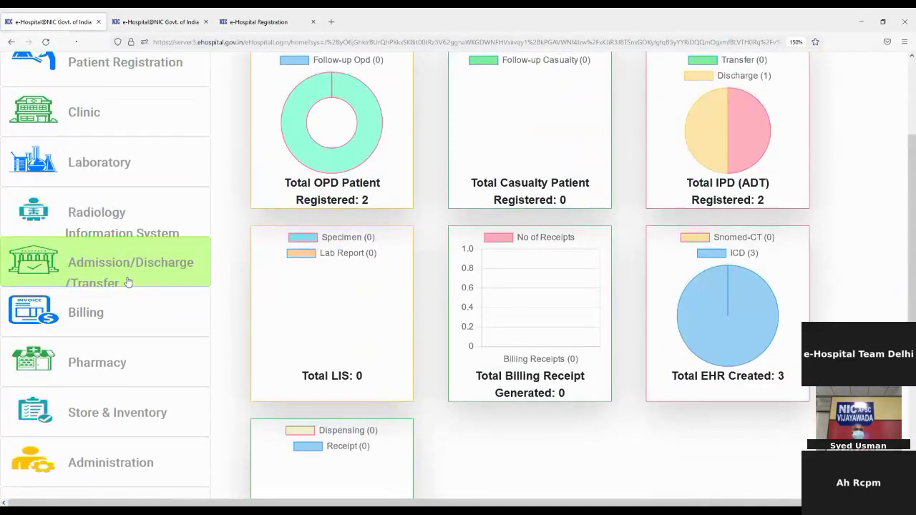
click(136, 368)
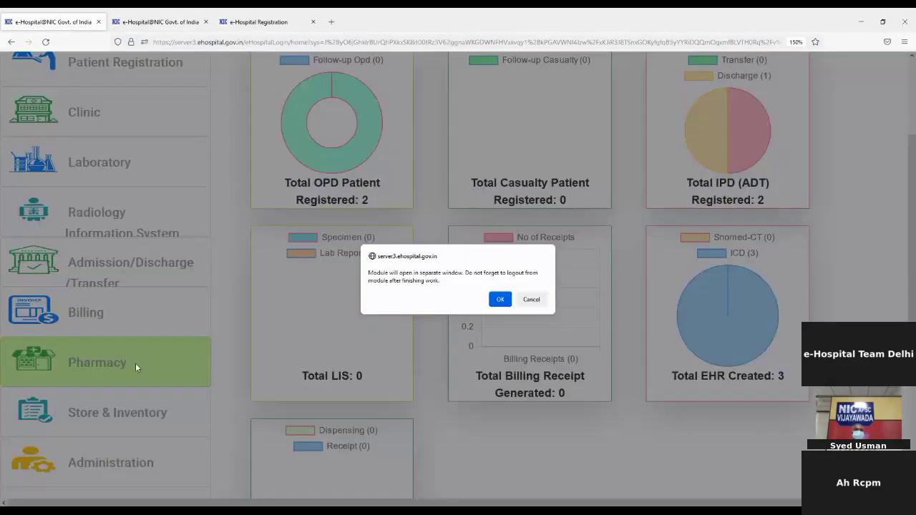
click(501, 299)
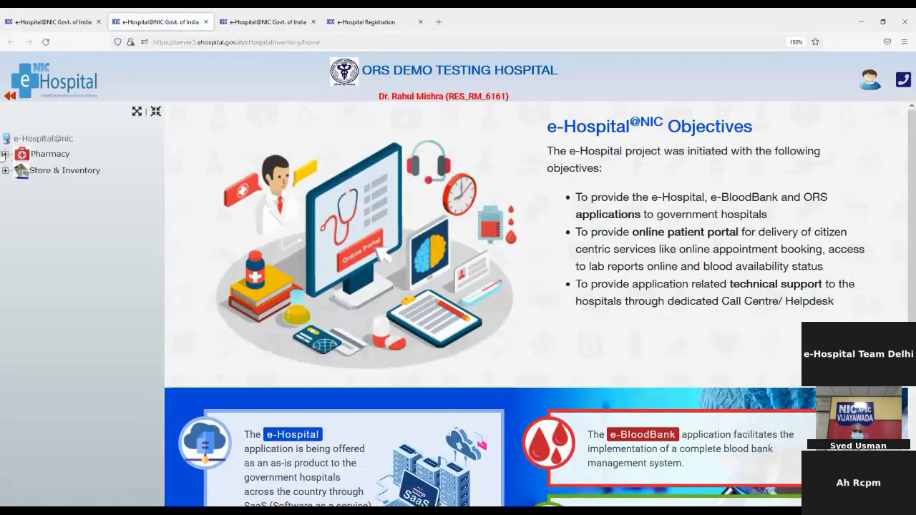
click(4, 154)
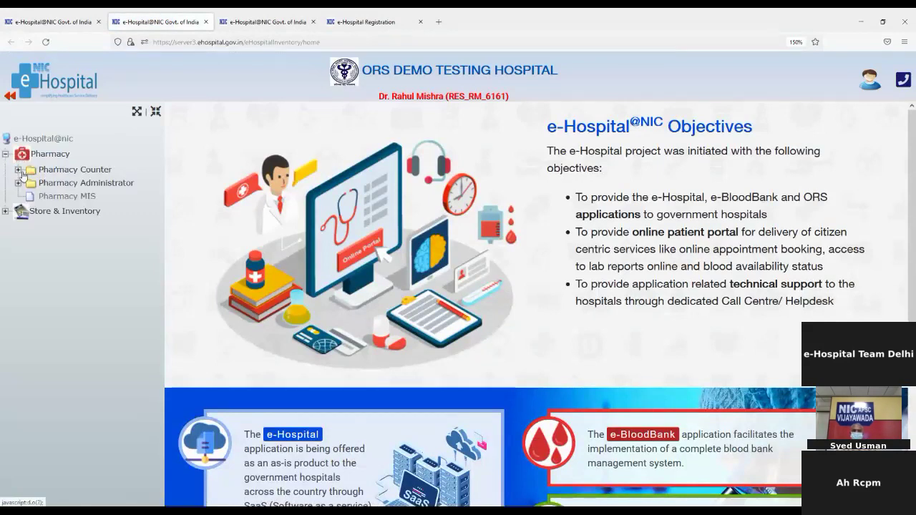
Open Pharmacy Counter's Pharmacy-Issue screen and choose the pharmacy store to issue from.
click(20, 171)
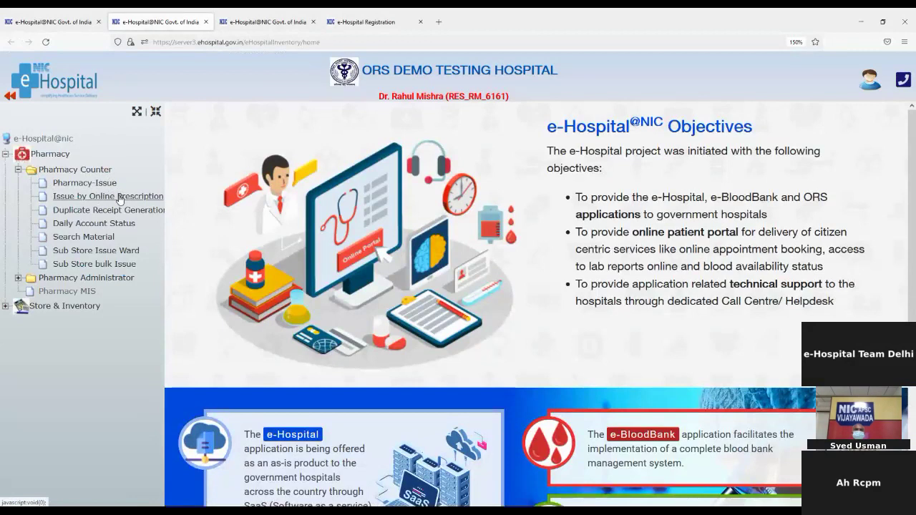
click(95, 185)
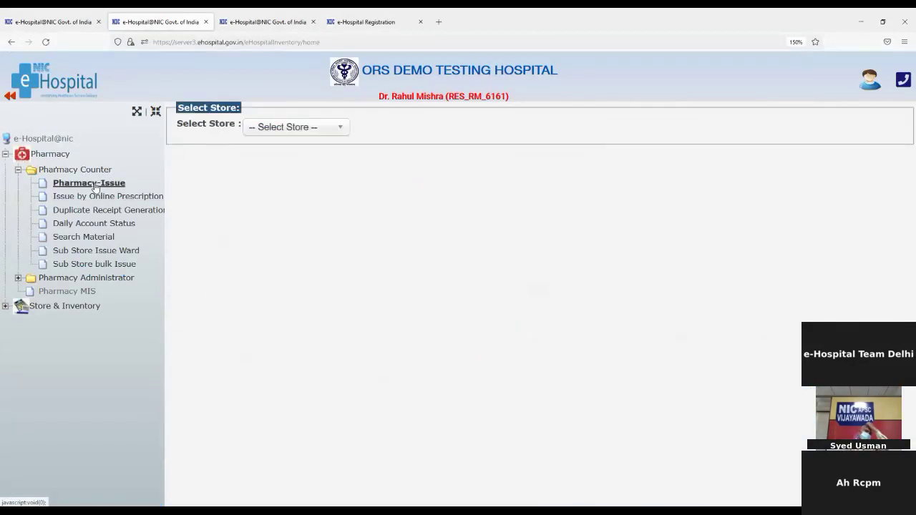
click(314, 132)
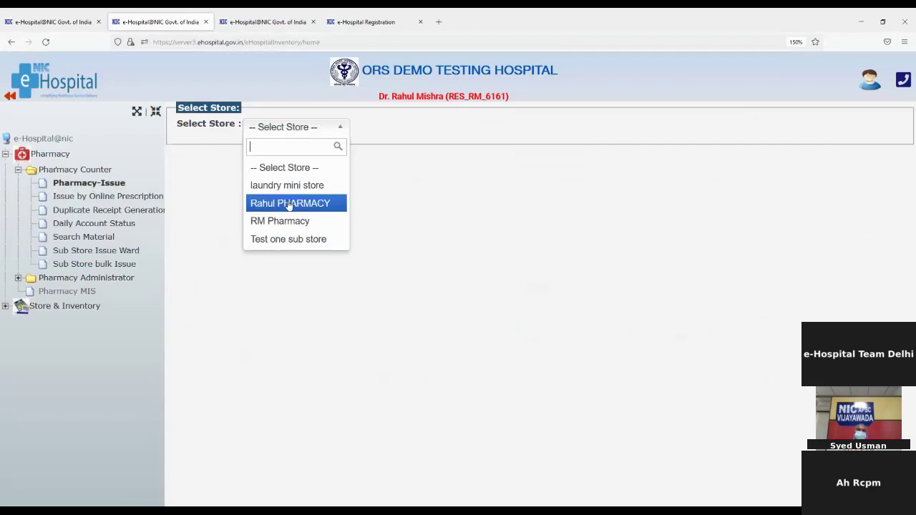
click(290, 204)
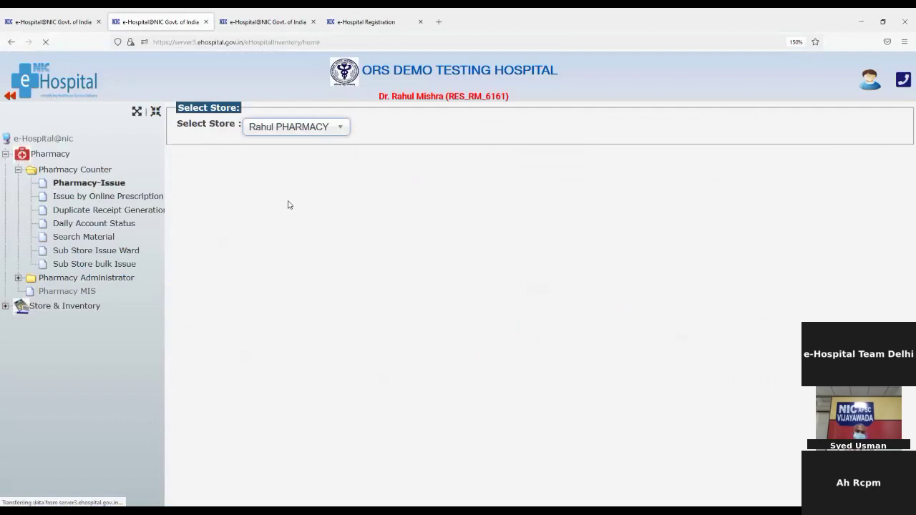
Search the patient by pasted UHID and open their Pharmacy Issue form.
click(362, 184)
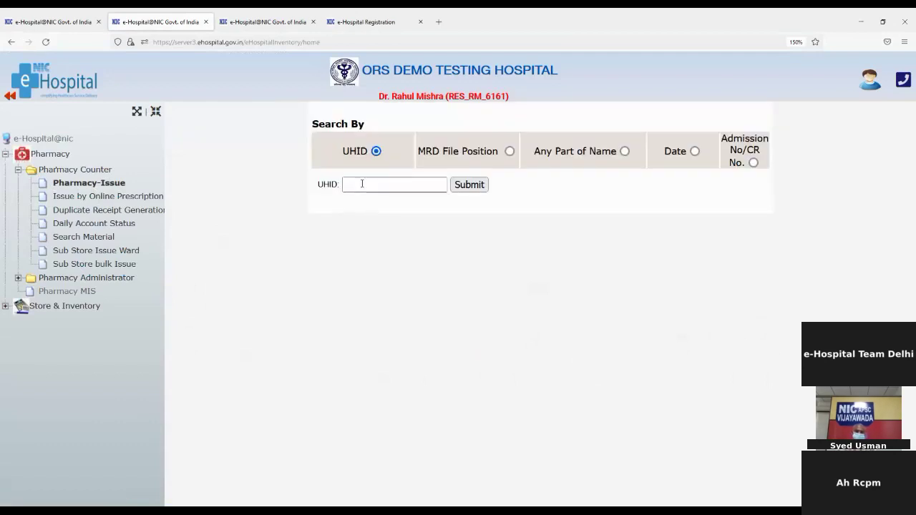
click(362, 184)
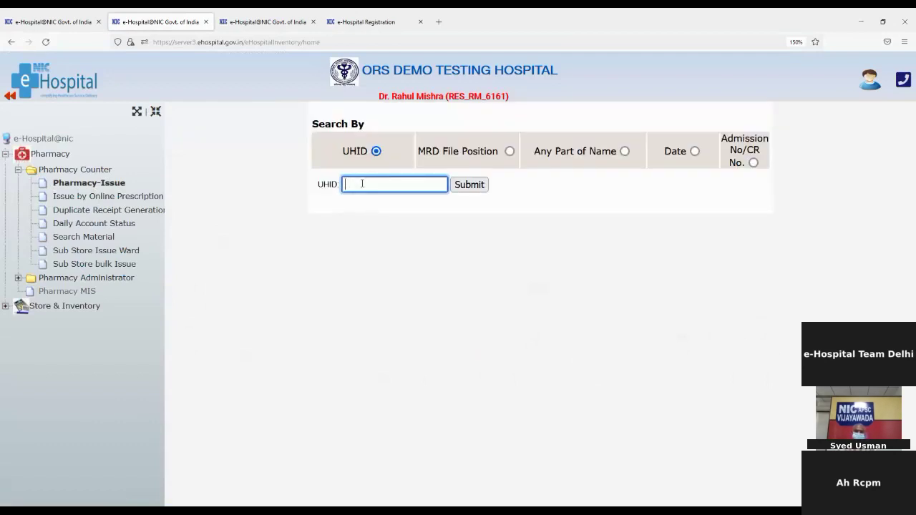
key(ctrl+v)
click(466, 185)
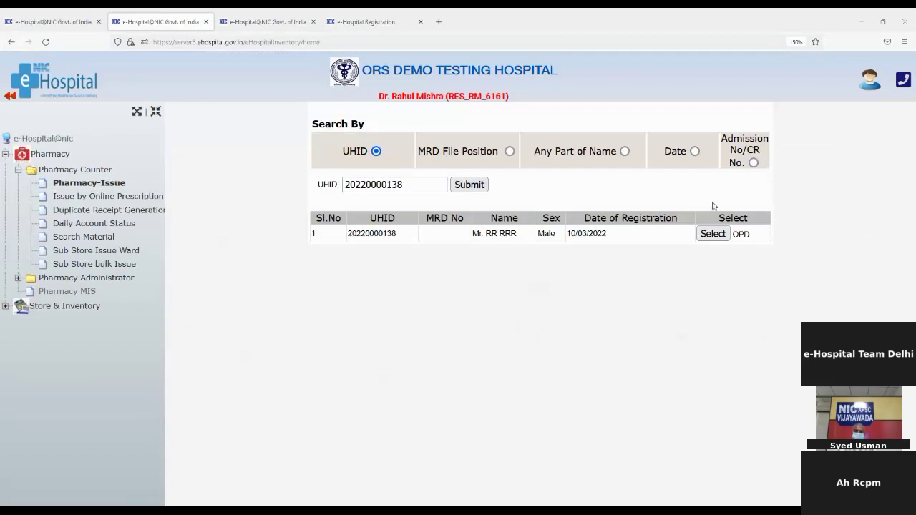
click(712, 236)
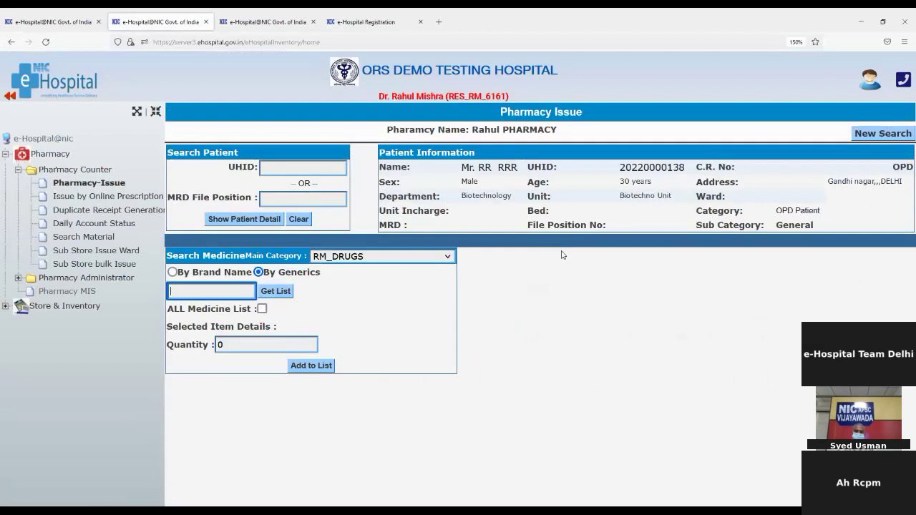
drag(456, 169, 794, 233)
Show ALL Medicine List and choose Disprin to see its batches.
click(683, 261)
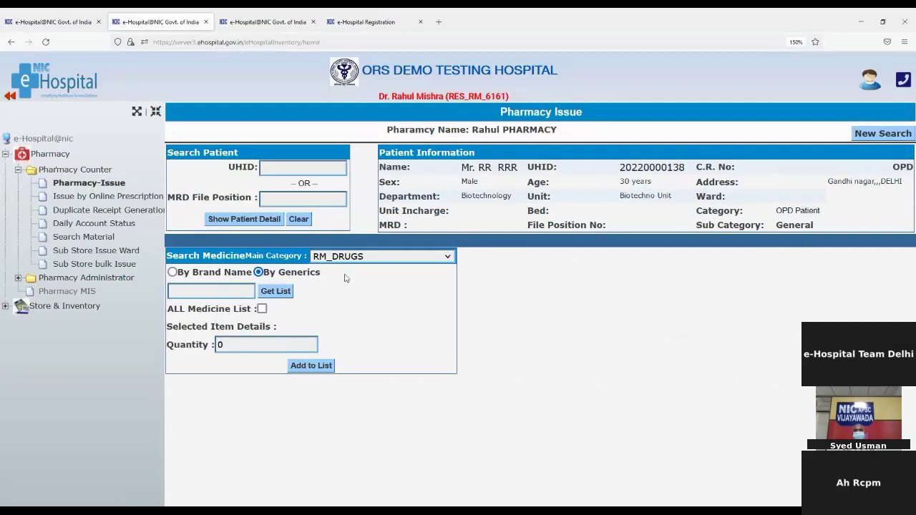
click(262, 309)
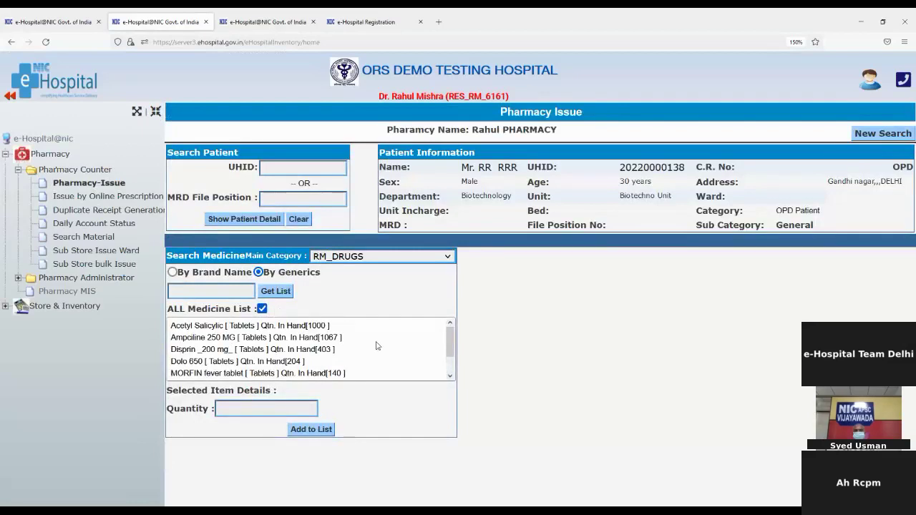
scroll(377, 346, down, 2)
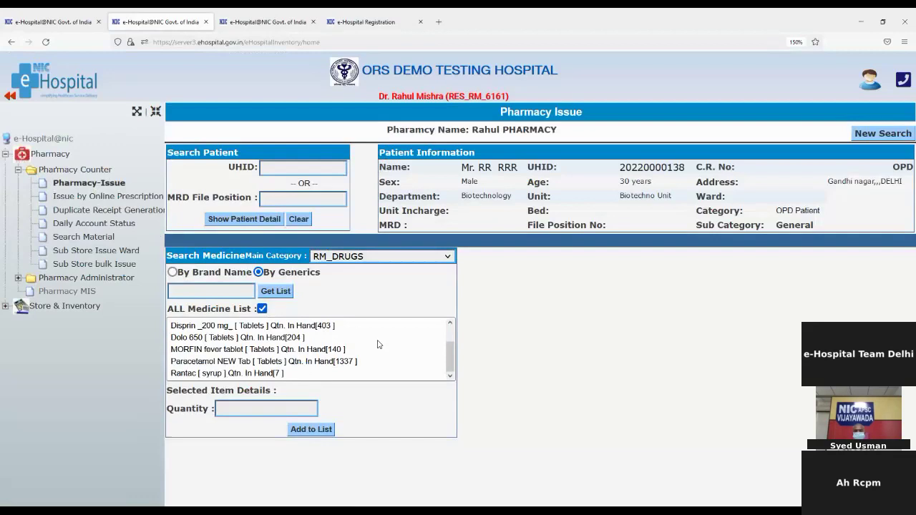
scroll(378, 345, up, 2)
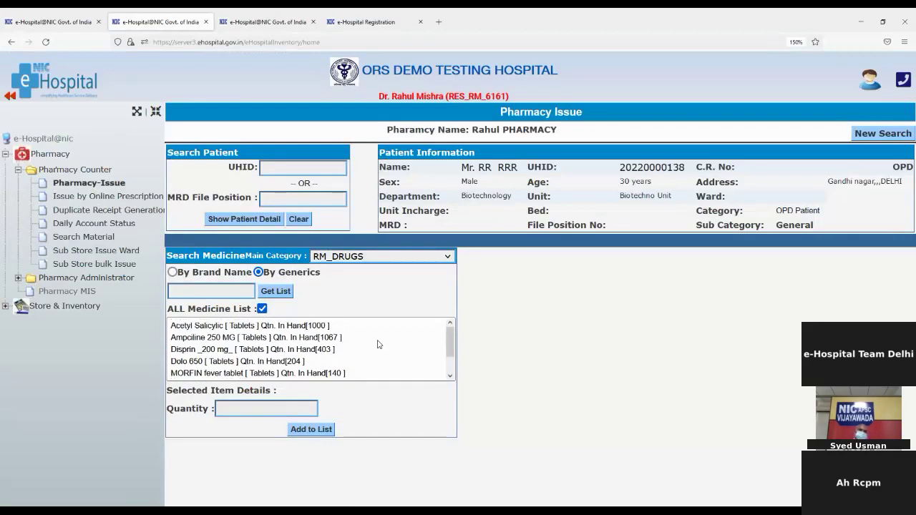
click(230, 349)
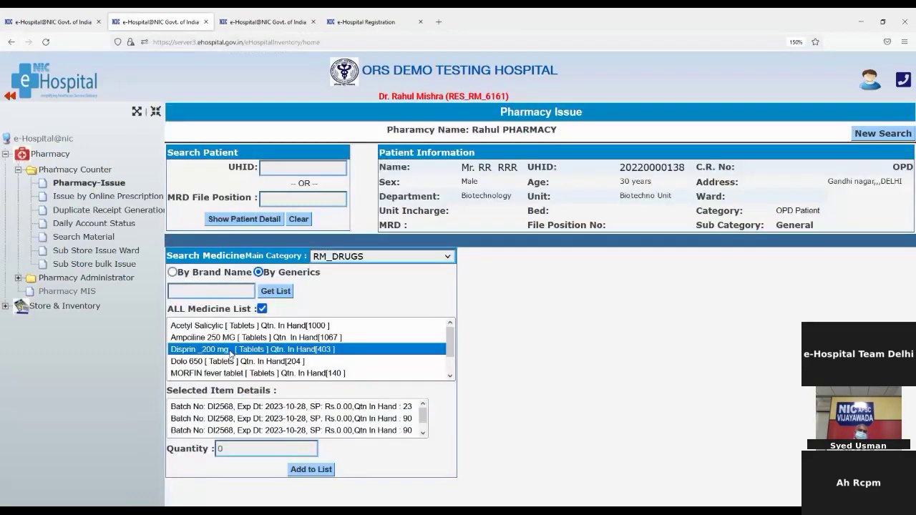
Pick Disprin's first batch DI2568 and enter quantity 10.
scroll(302, 422, down, 1)
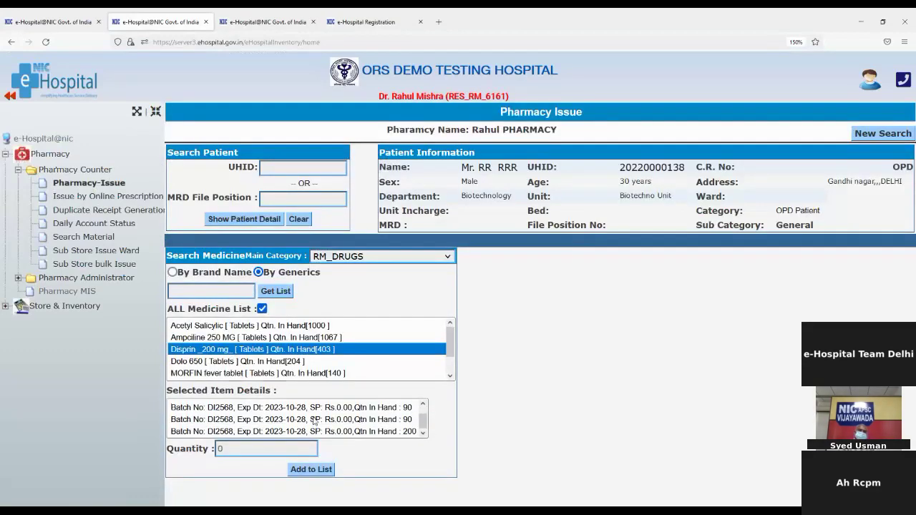
scroll(316, 420, up, 1)
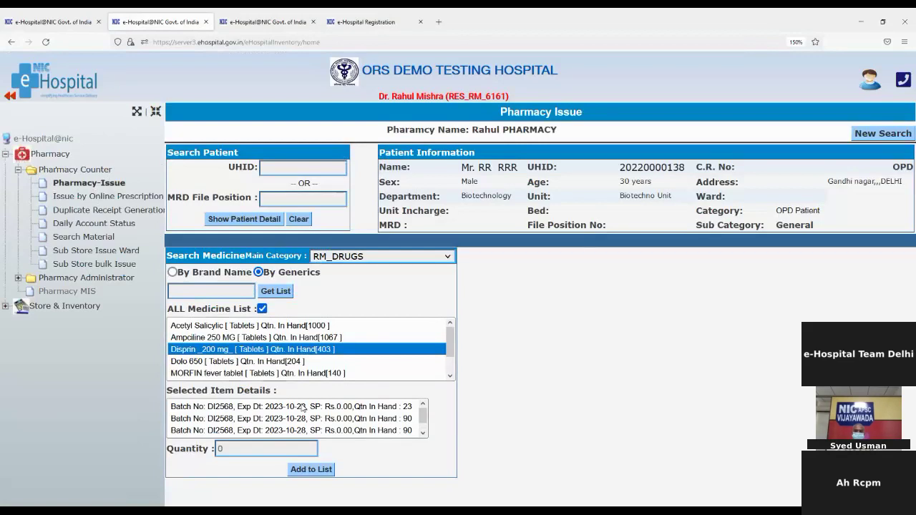
scroll(302, 408, down, 1)
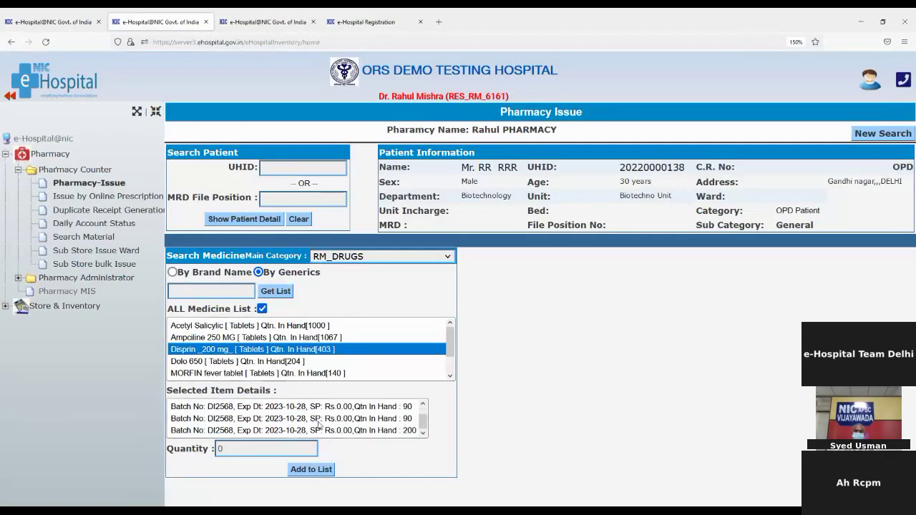
scroll(321, 422, up, 1)
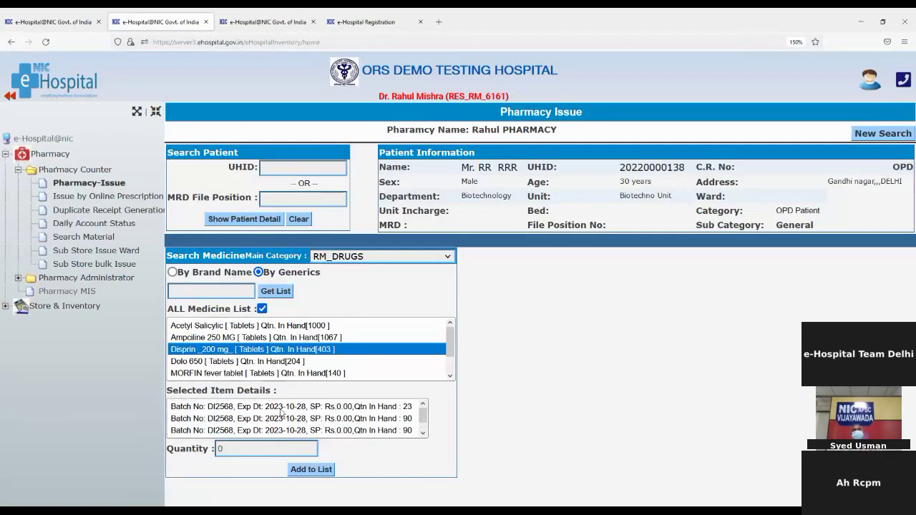
click(288, 408)
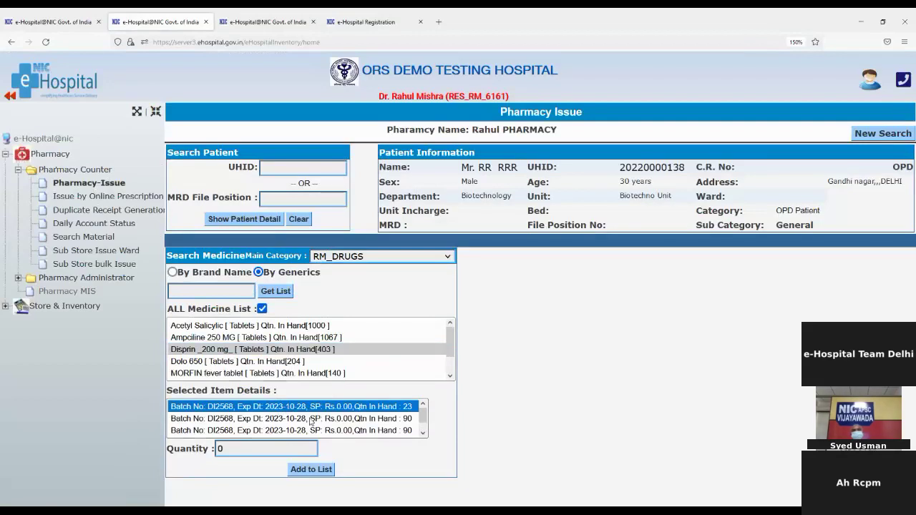
click(260, 445)
click(249, 445)
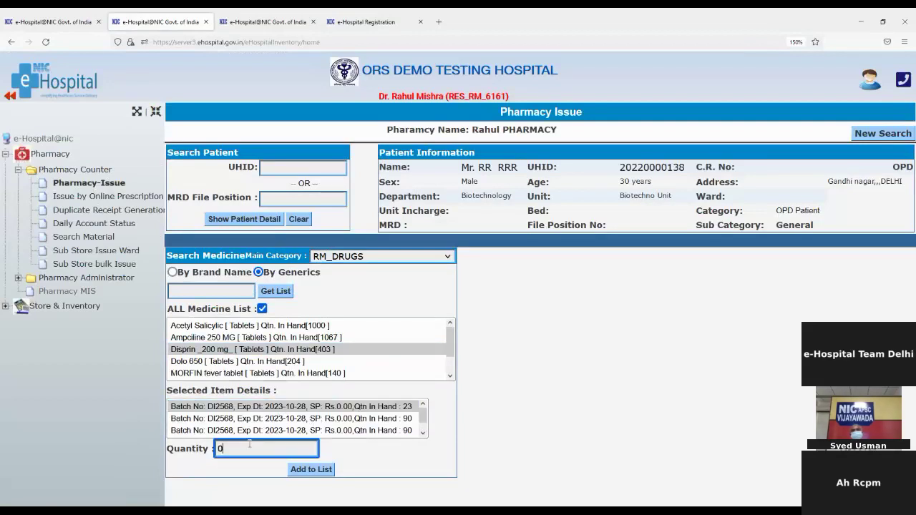
key(BackSpace)
text(10)
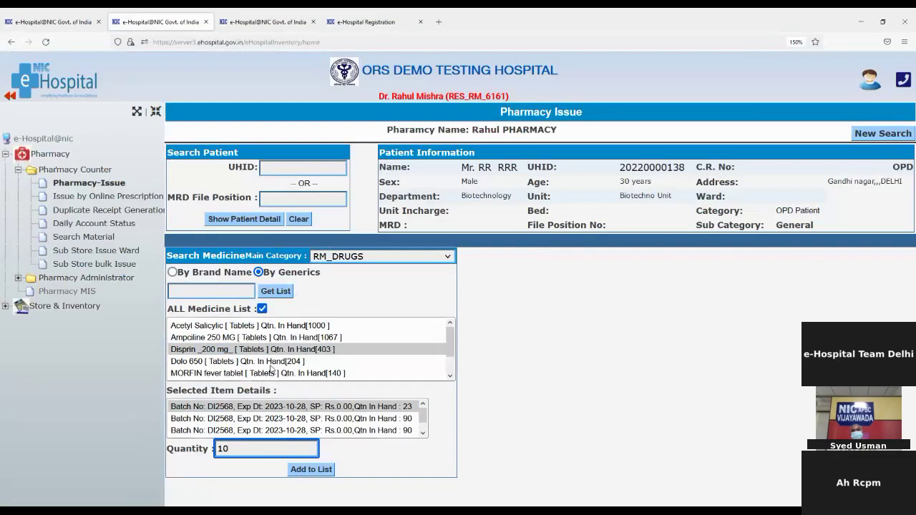
Add 10 Disprin, then 10 Dolo 650 from its only batch, to the issue list.
click(329, 475)
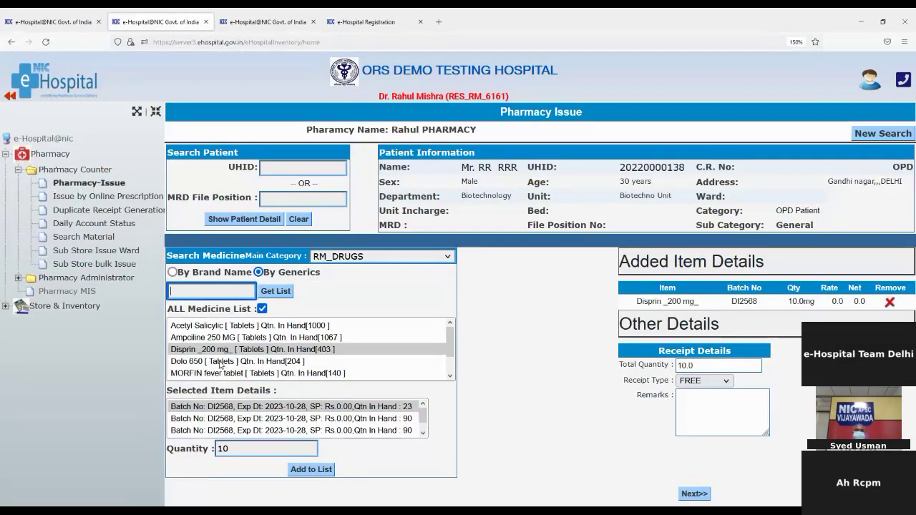
click(220, 362)
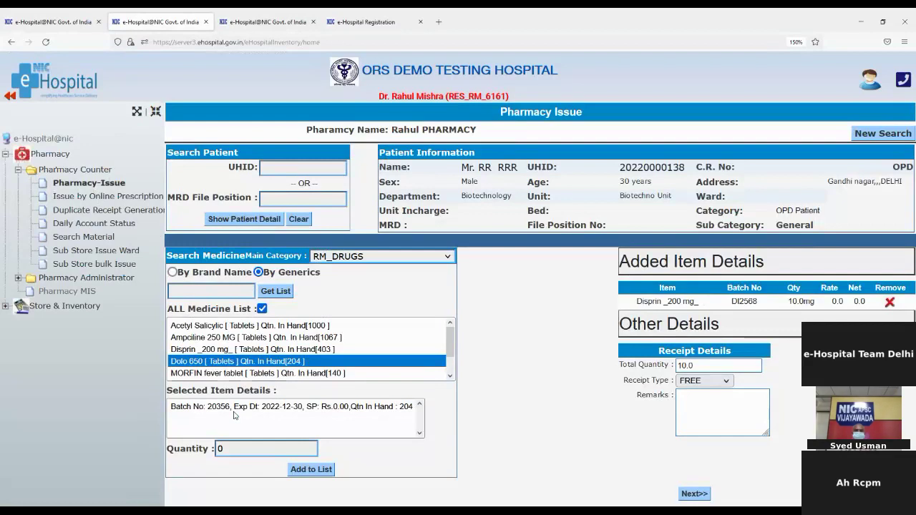
triple_click(309, 413)
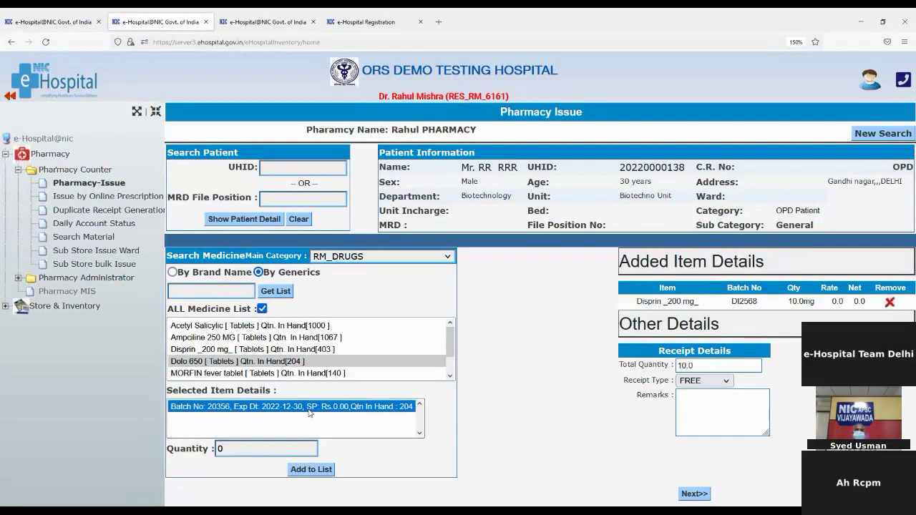
click(240, 449)
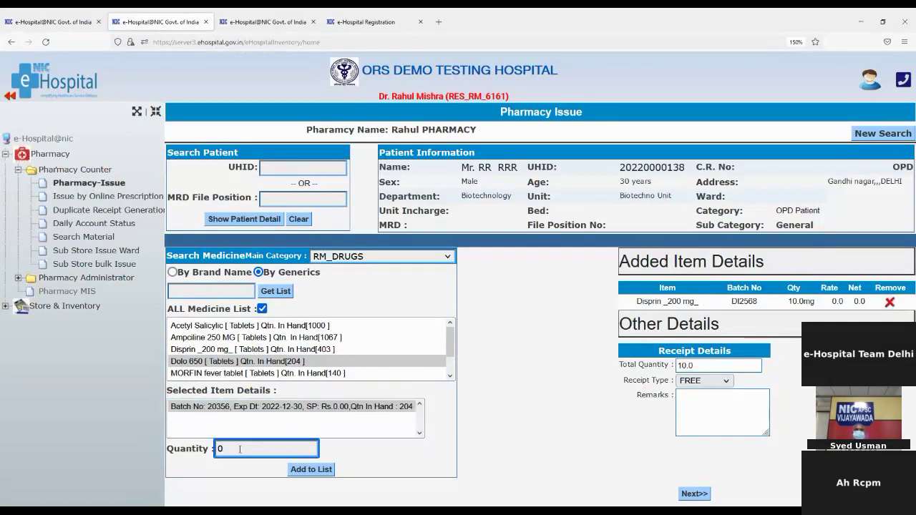
key(BackSpace)
text(10)
click(311, 471)
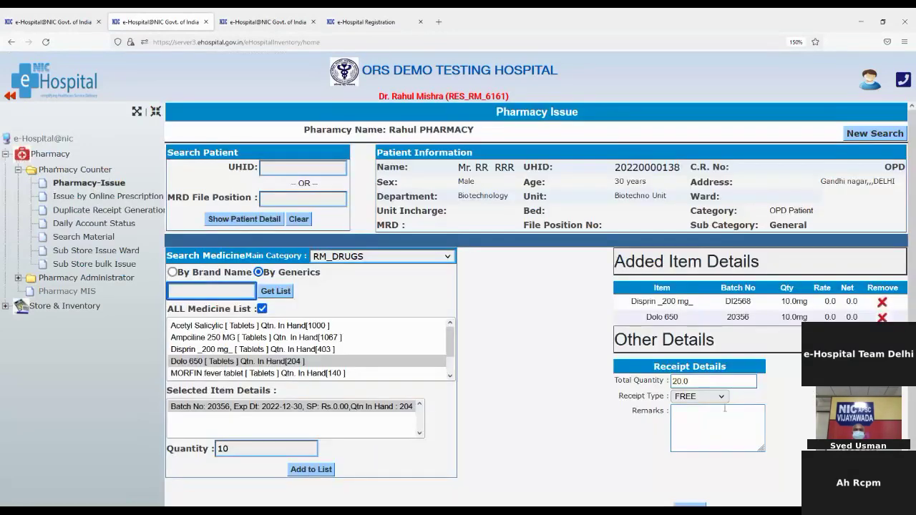
Enter the remark 'test' and proceed to the bill details.
scroll(537, 303, down, 1)
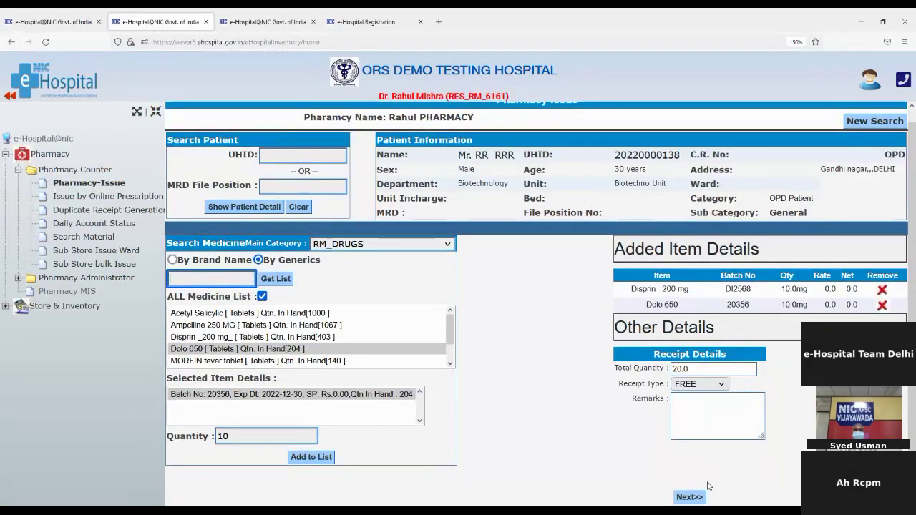
click(724, 401)
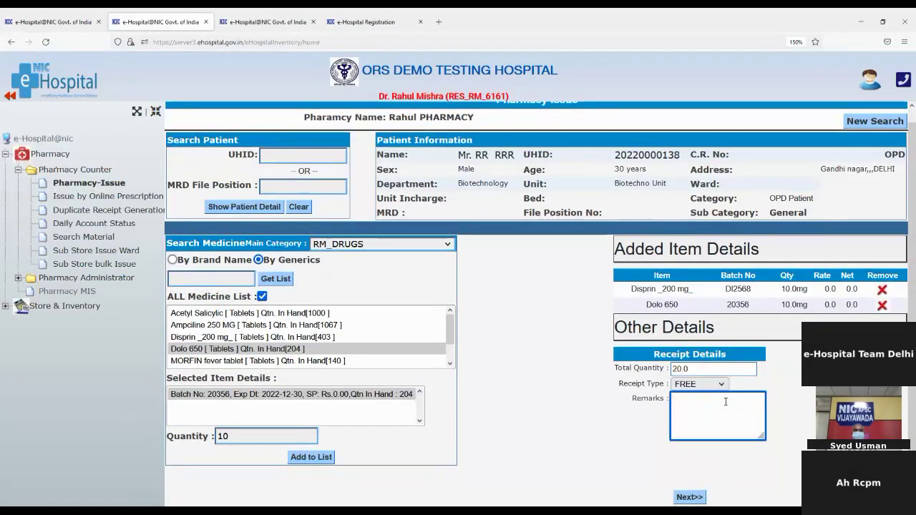
text(test)
click(688, 497)
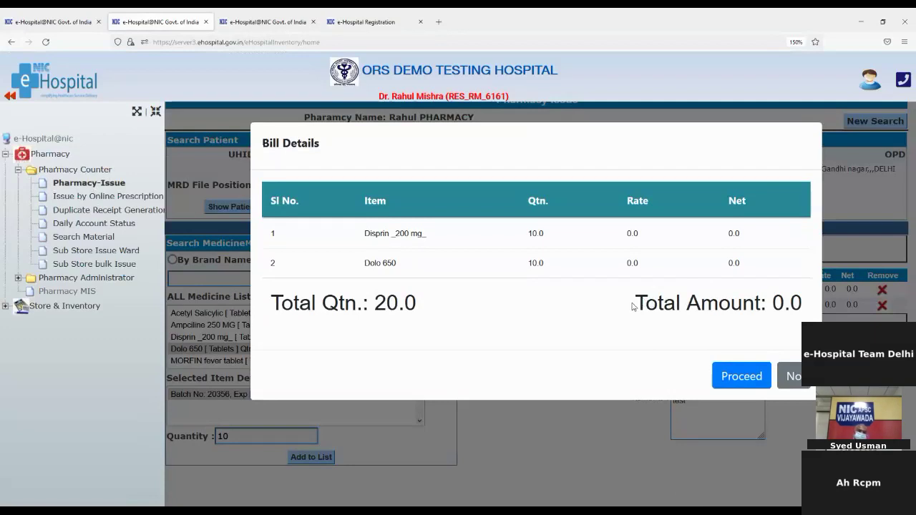
Confirm the bill (quantity 20.0, amount 0.0), save the issue and show the receipt.
drag(634, 305, 801, 305)
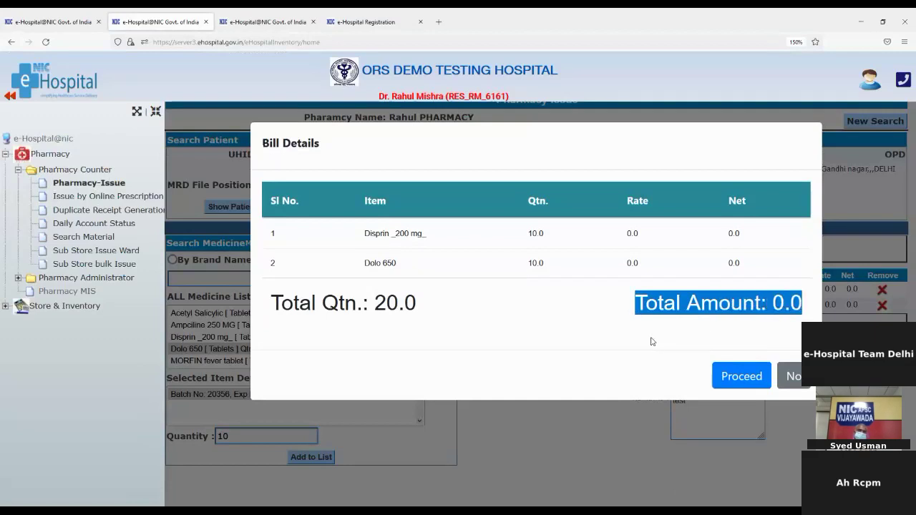
click(612, 341)
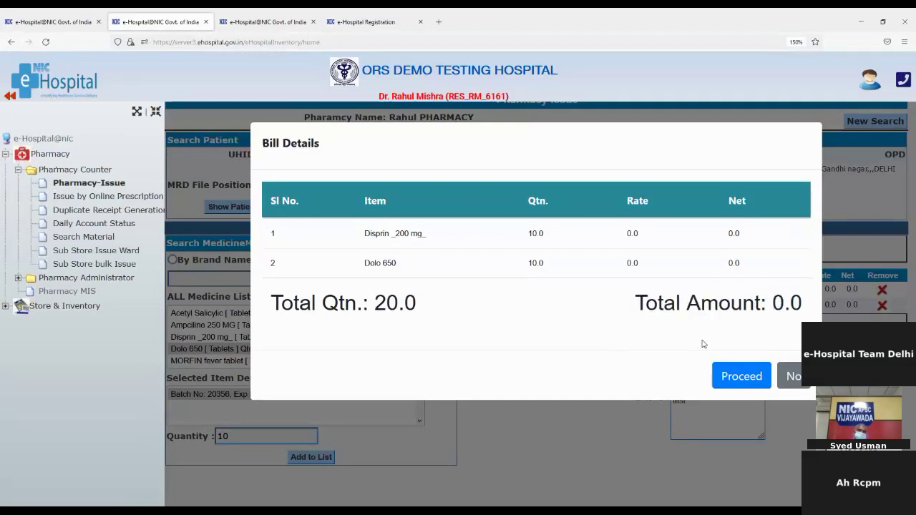
drag(358, 307, 446, 311)
click(508, 313)
click(745, 377)
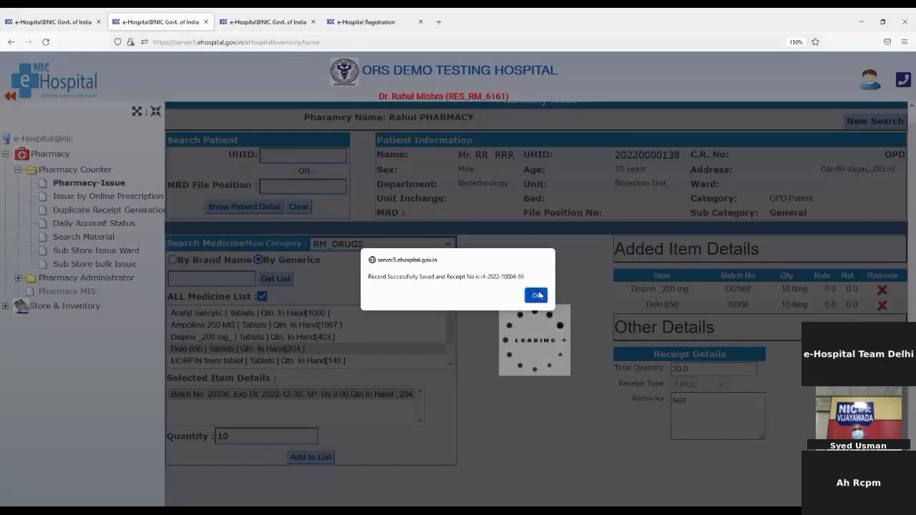
click(538, 295)
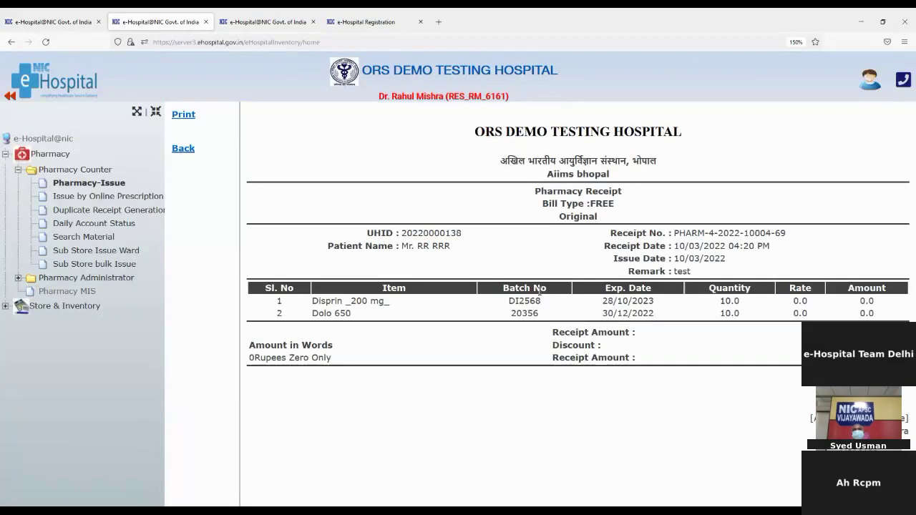
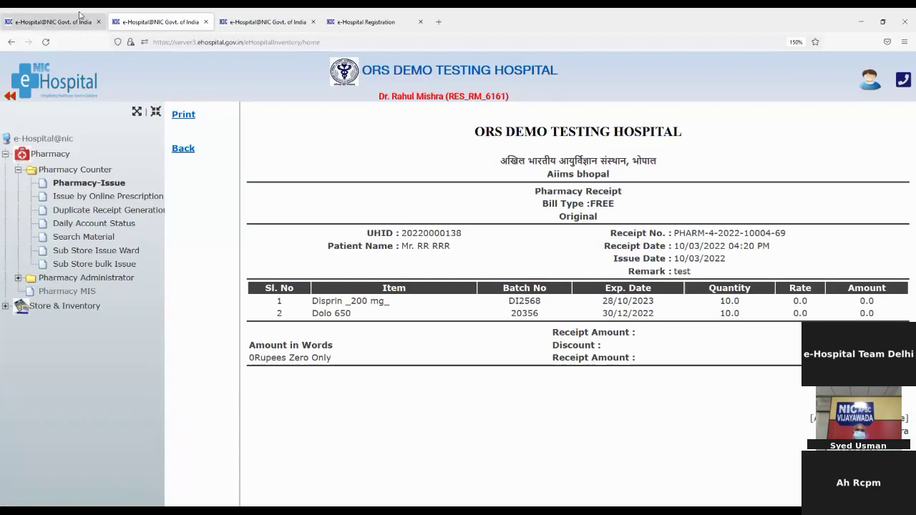
Open the Clinic module from the dashboard in a separate window.
click(79, 14)
click(144, 107)
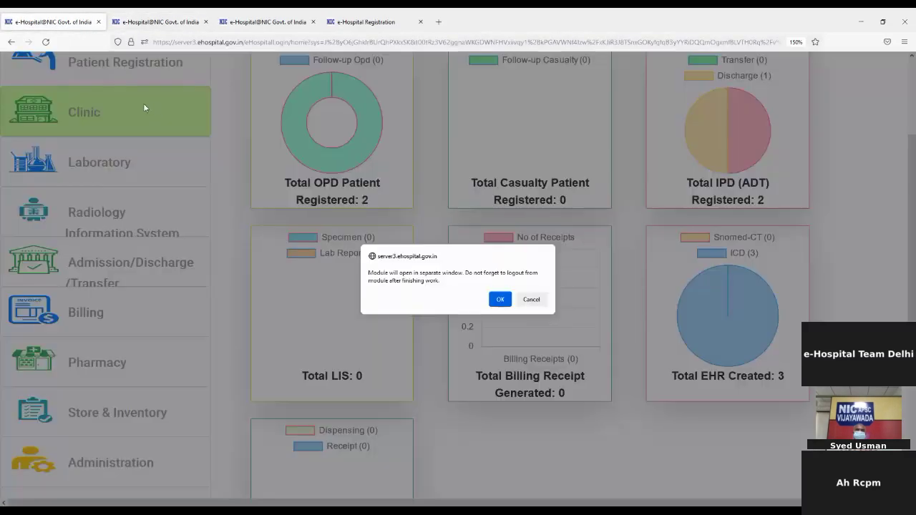
click(500, 300)
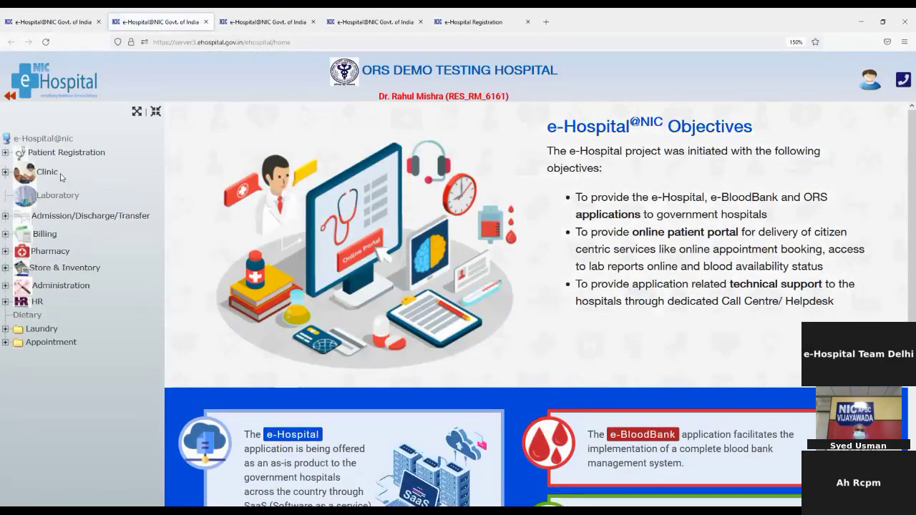
Search Clinic > Treatment > Generate Prescription for the patient by pasted UHID.
click(48, 171)
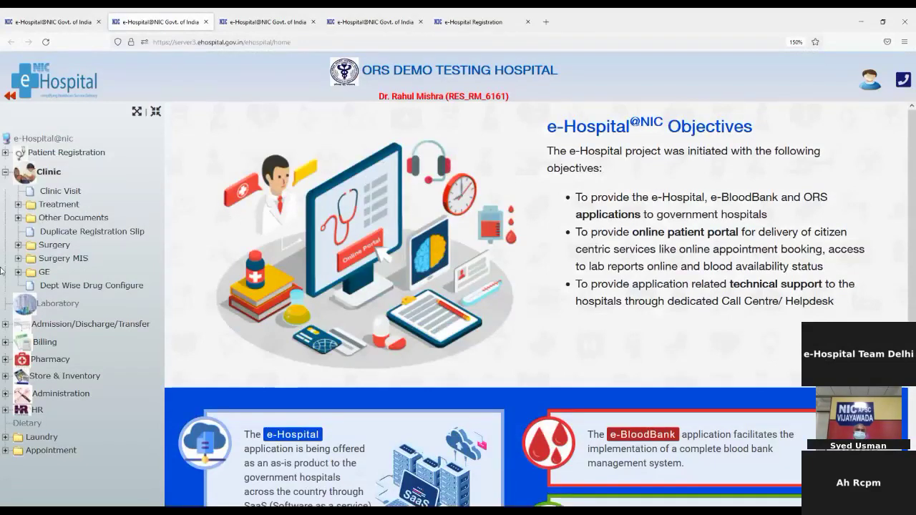
click(57, 205)
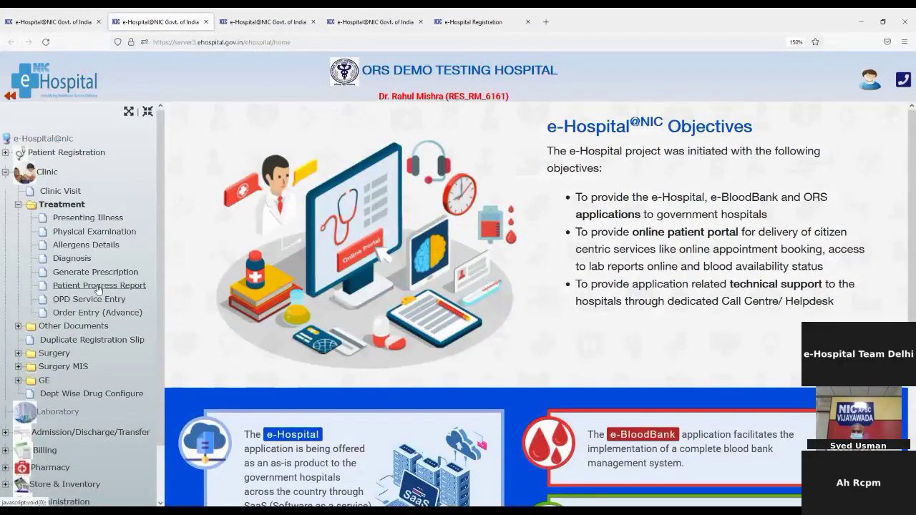
click(101, 275)
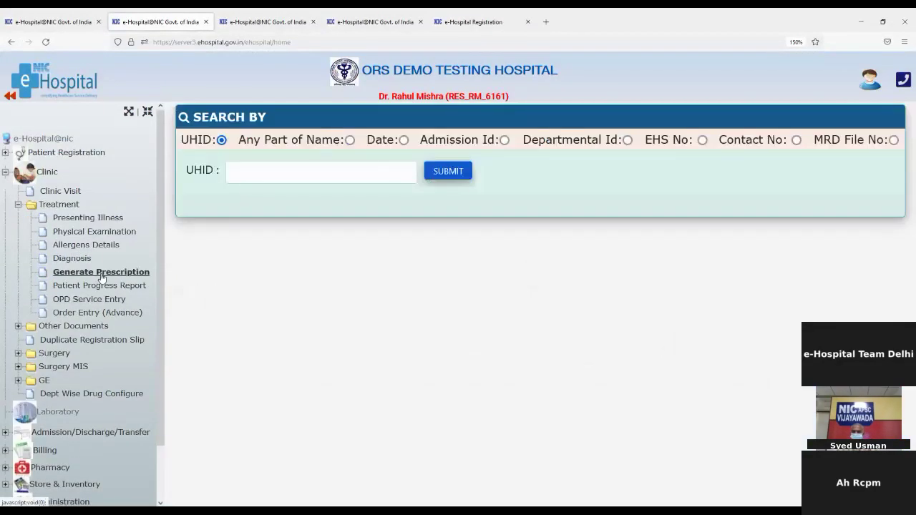
click(377, 169)
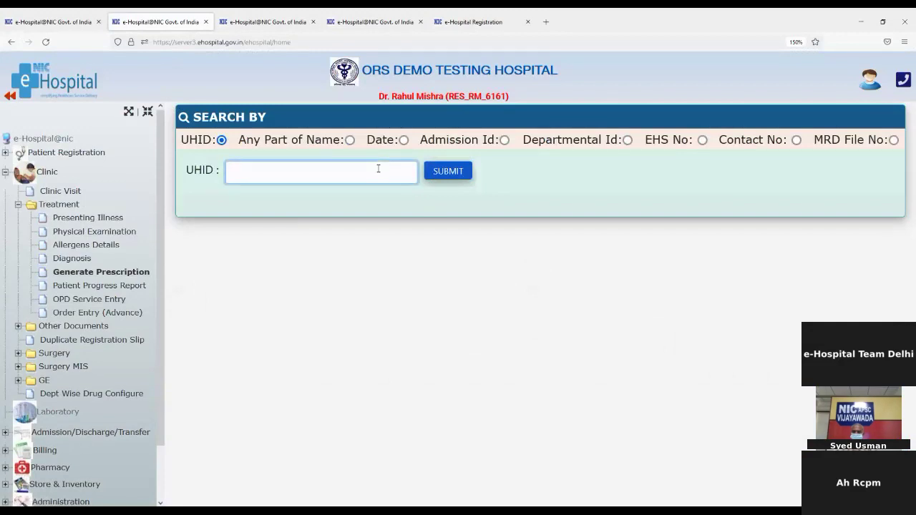
key(ctrl+v)
click(457, 176)
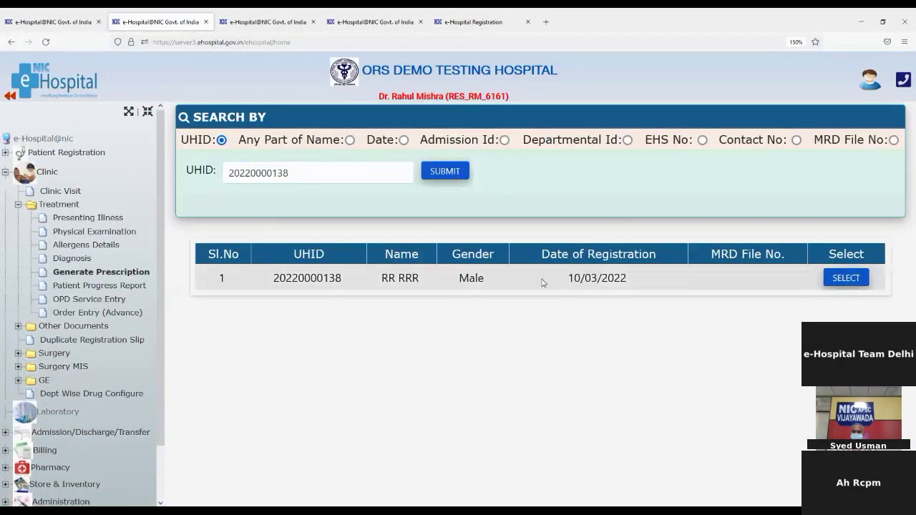
Open the found patient's prescription and limit medicines to the chosen pharmacy's stock.
click(845, 279)
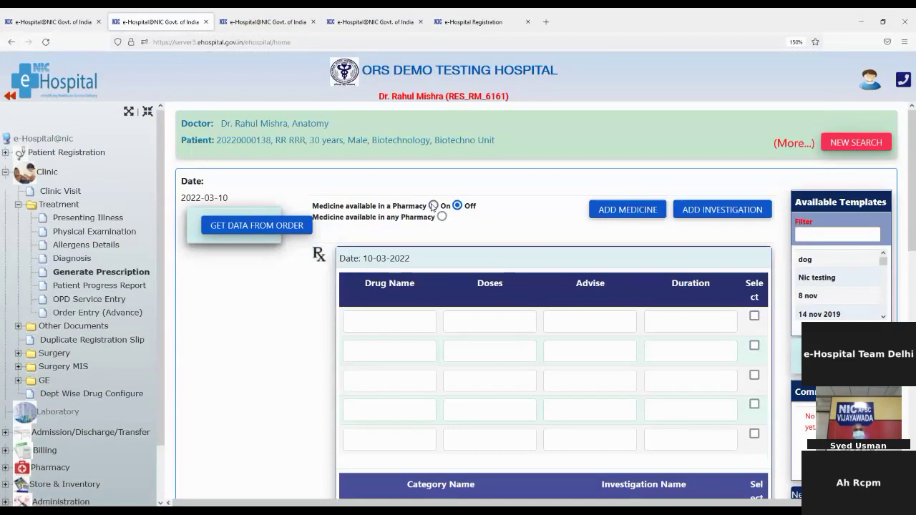
click(434, 206)
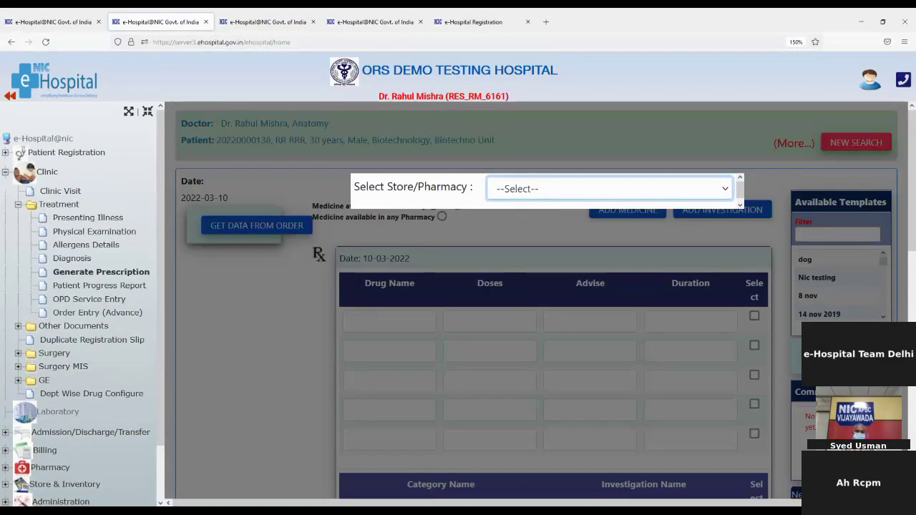
click(567, 313)
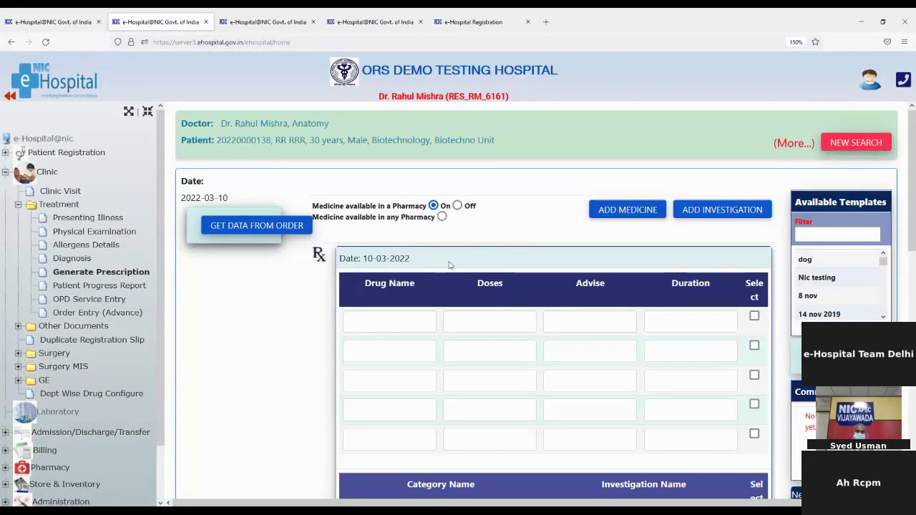
click(396, 321)
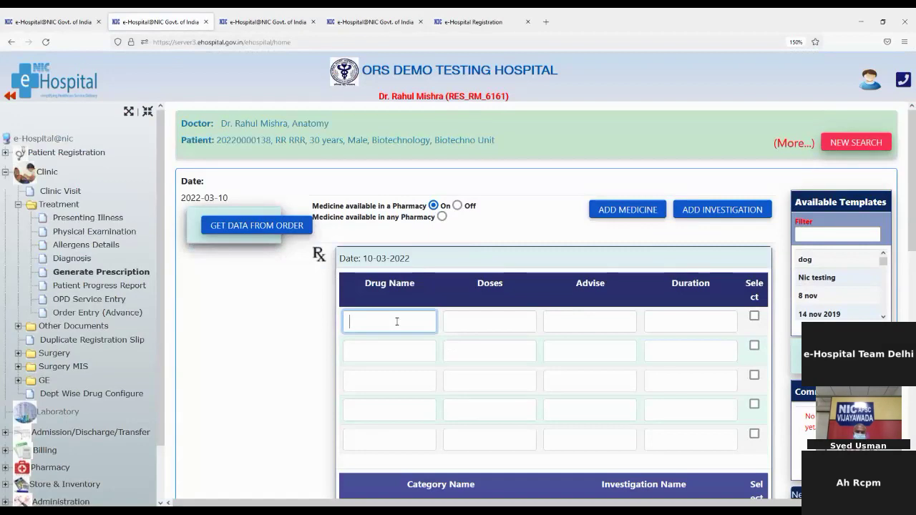
Prescribe Paracetamol NEW Tab with dose 10, advice BD, duration 5 Days.
text(p)
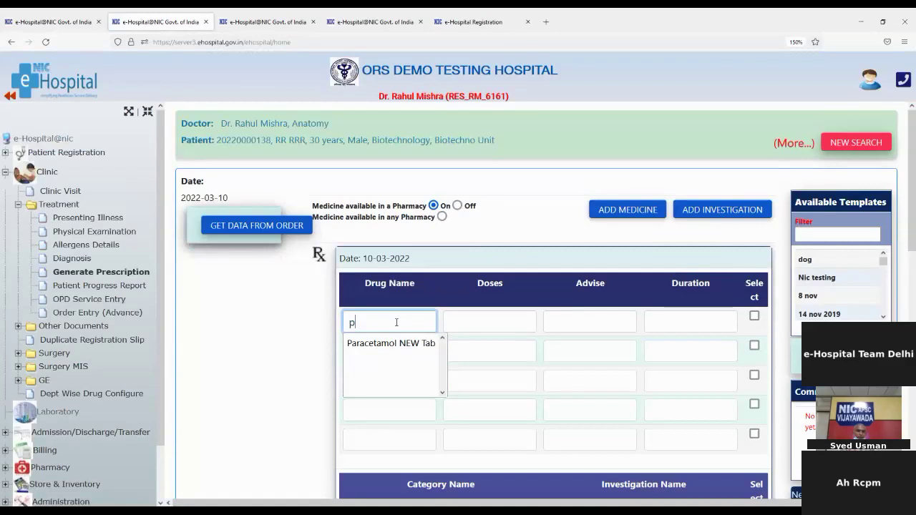
click(387, 345)
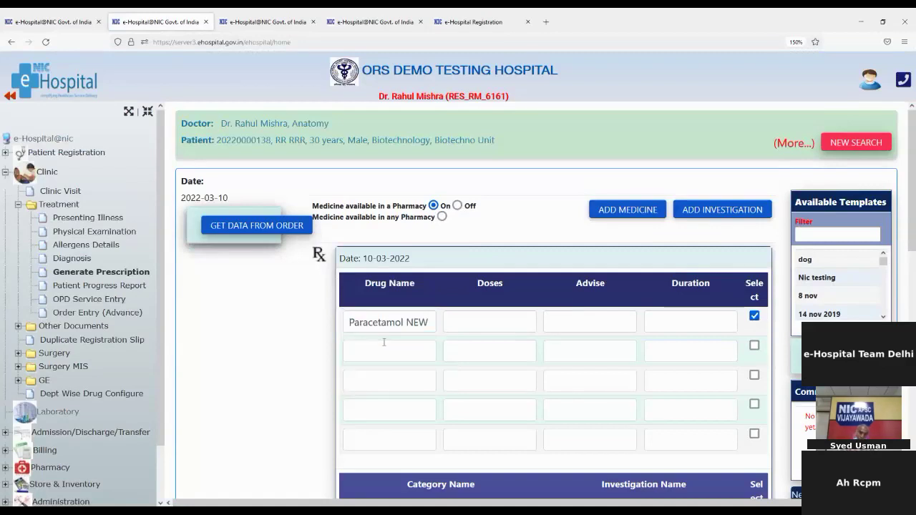
click(502, 321)
text(10)
click(588, 322)
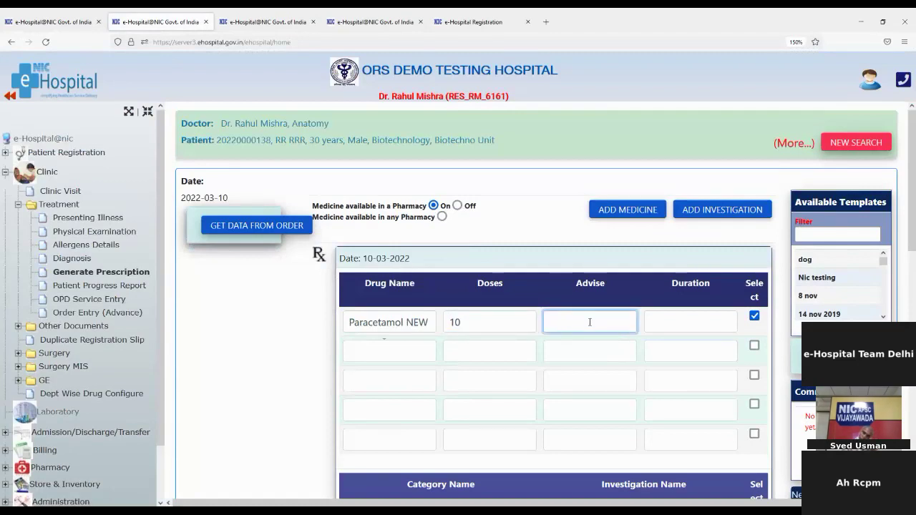
text(BD)
click(675, 329)
text(5 DAT)
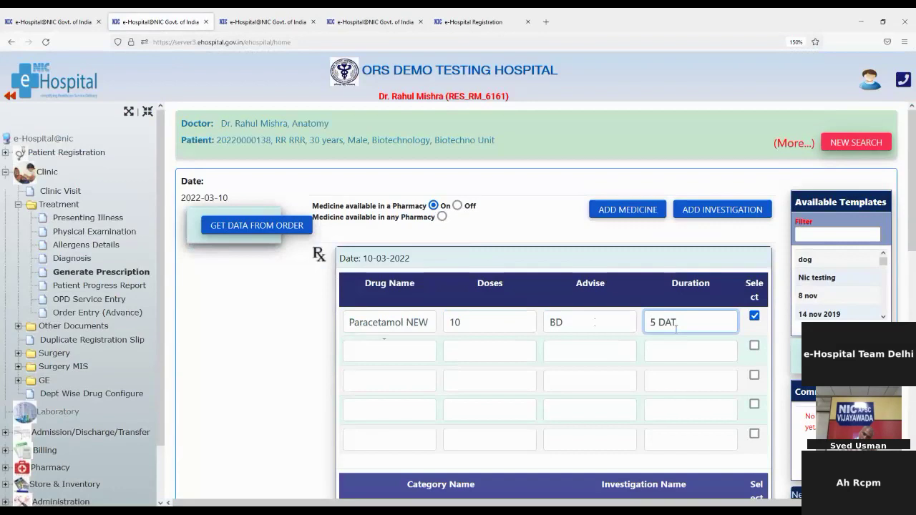
text(YD)
key(BackSpace)
key(BackSpace)
key(BackSpace)
text(ays)
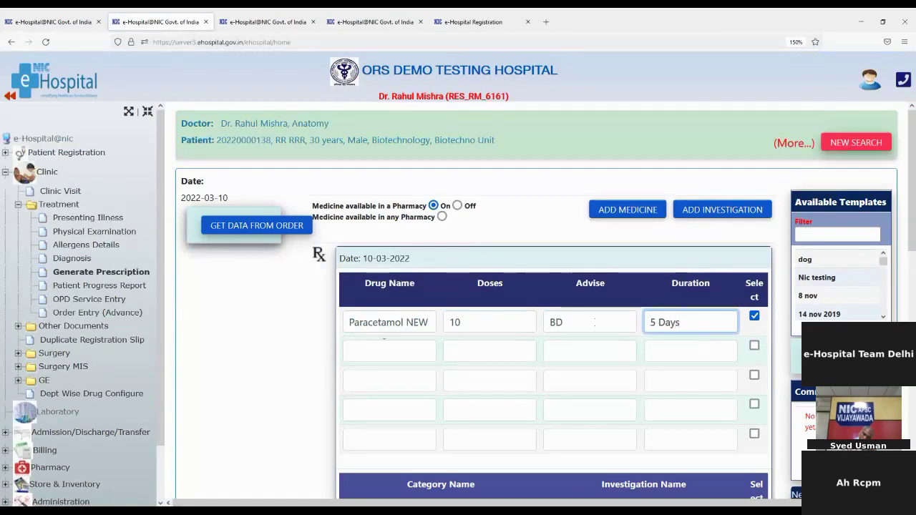
click(738, 362)
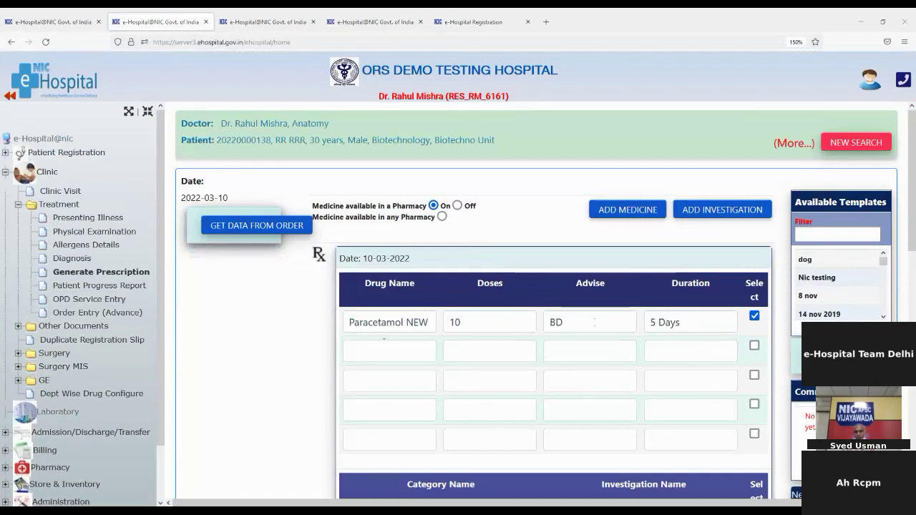
Generate and confirm the Paracetamol prescription without printing it.
scroll(706, 353, down, 5)
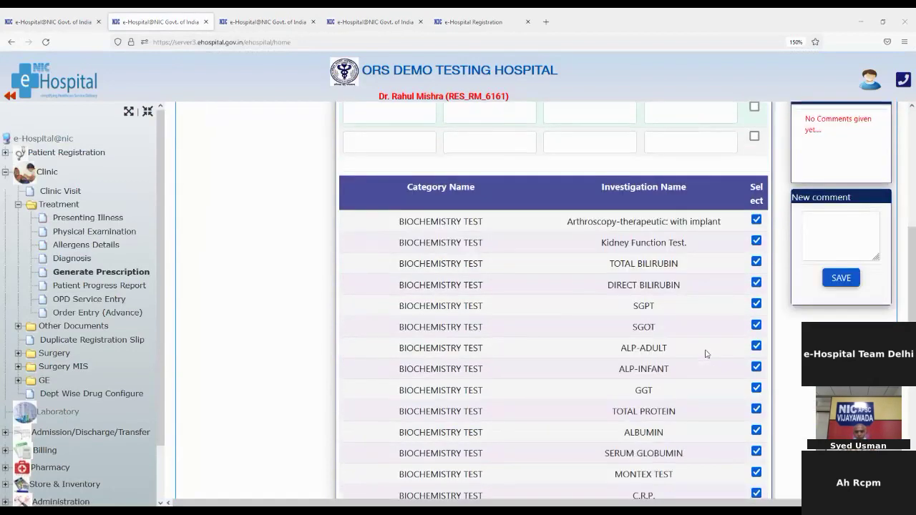
scroll(706, 353, up, 2)
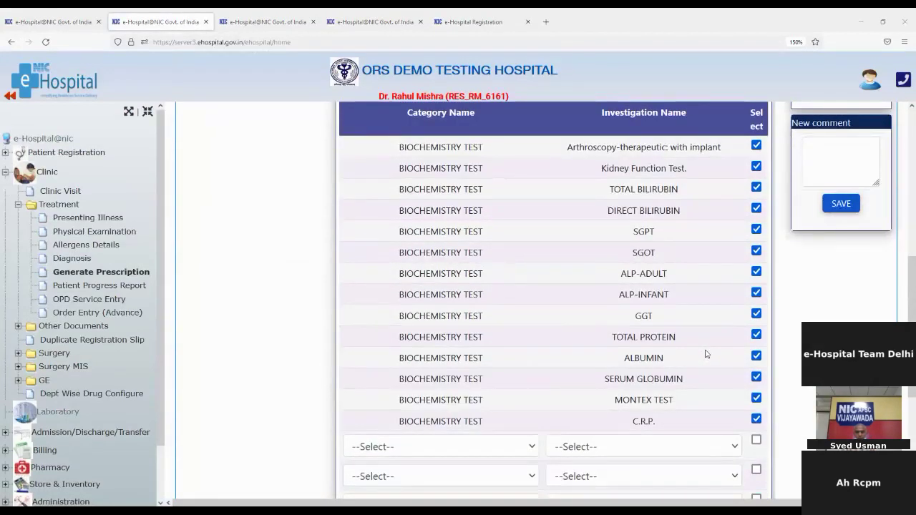
scroll(706, 353, up, 1)
scroll(706, 354, down, 4)
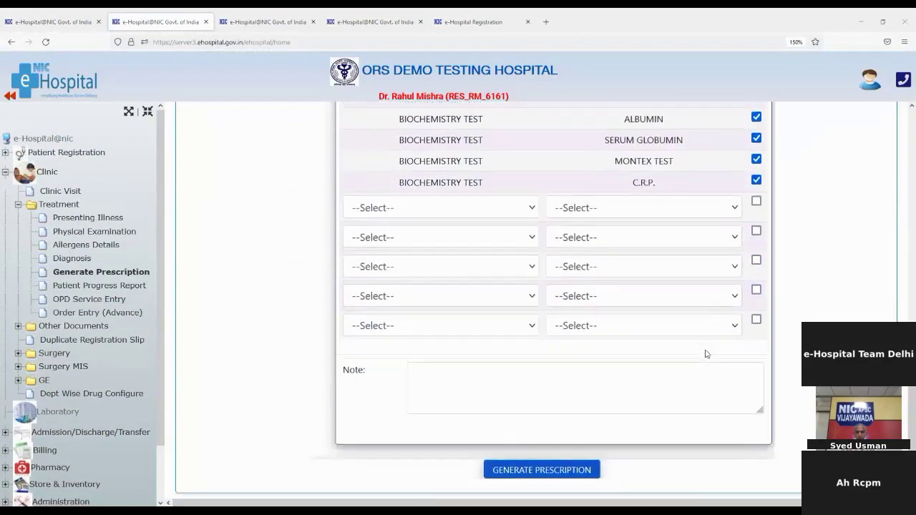
click(578, 470)
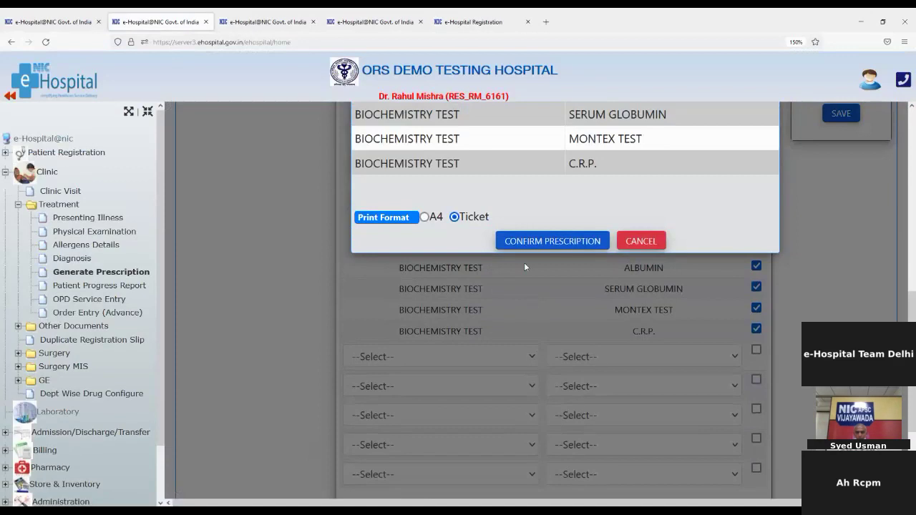
click(530, 243)
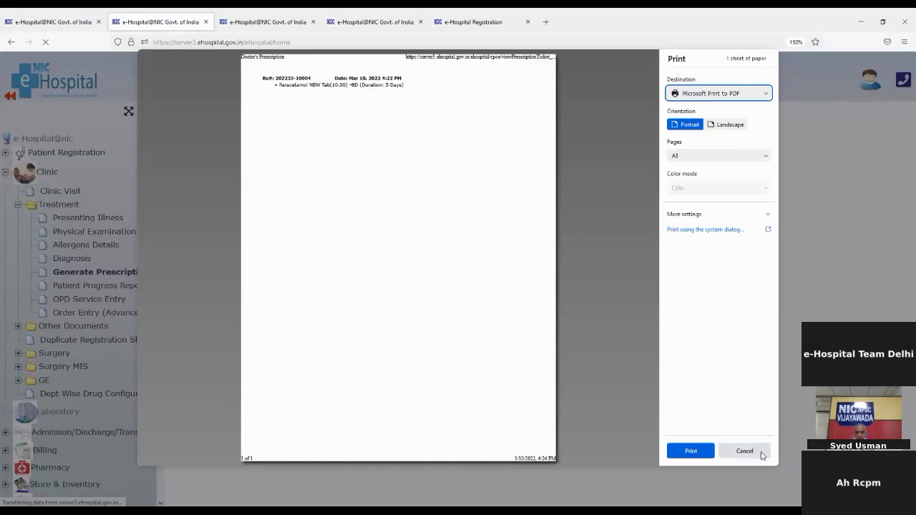
click(754, 449)
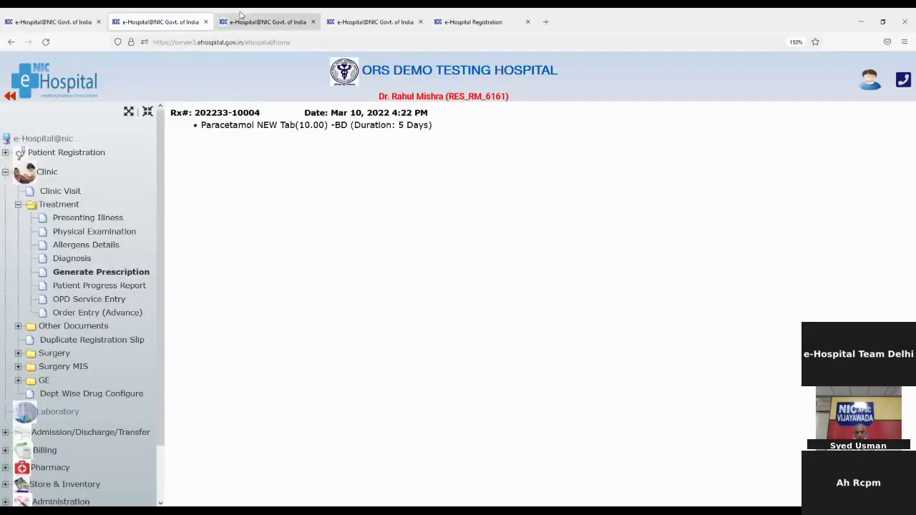
click(241, 17)
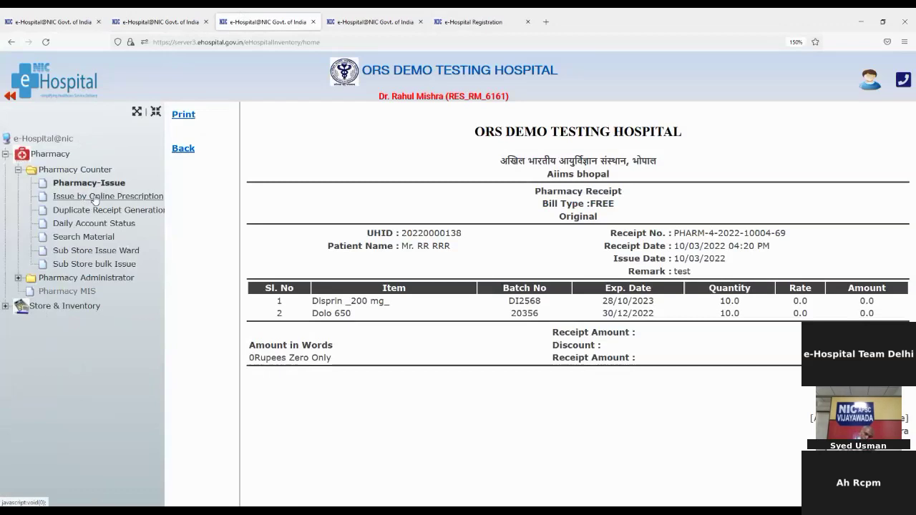
Load the patient's new prescription in Issue by Online Prescription using the UHID.
click(95, 198)
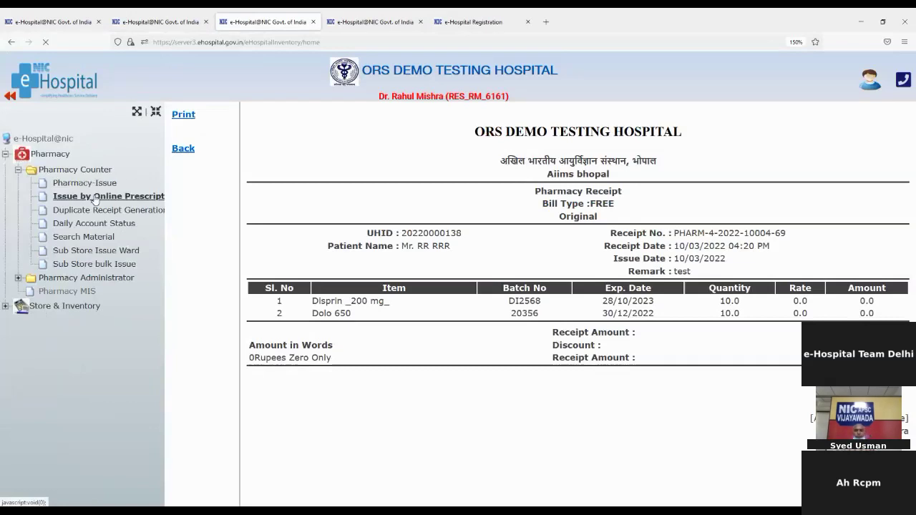
click(346, 163)
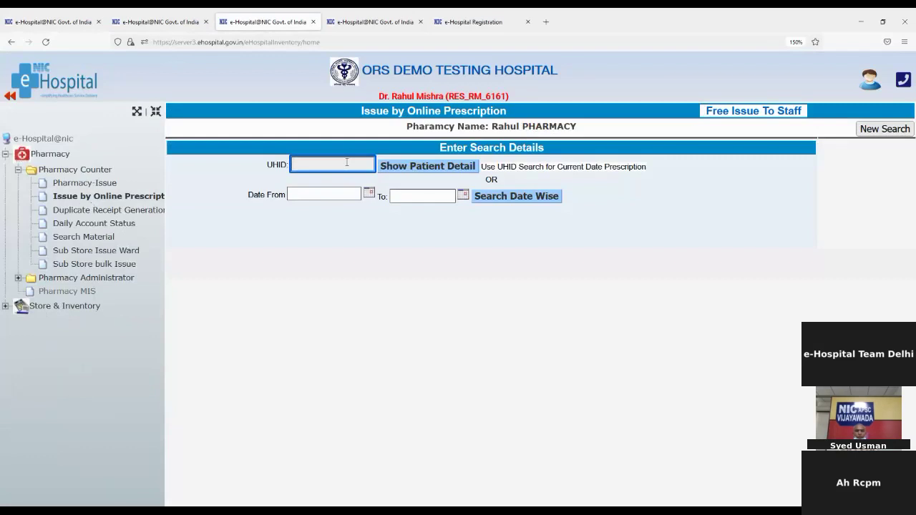
key(ctrl+v)
click(420, 167)
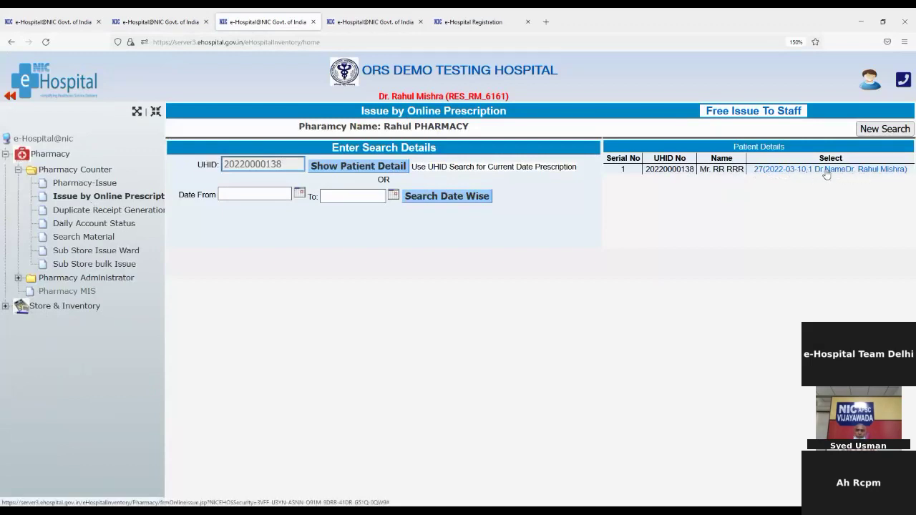
click(824, 170)
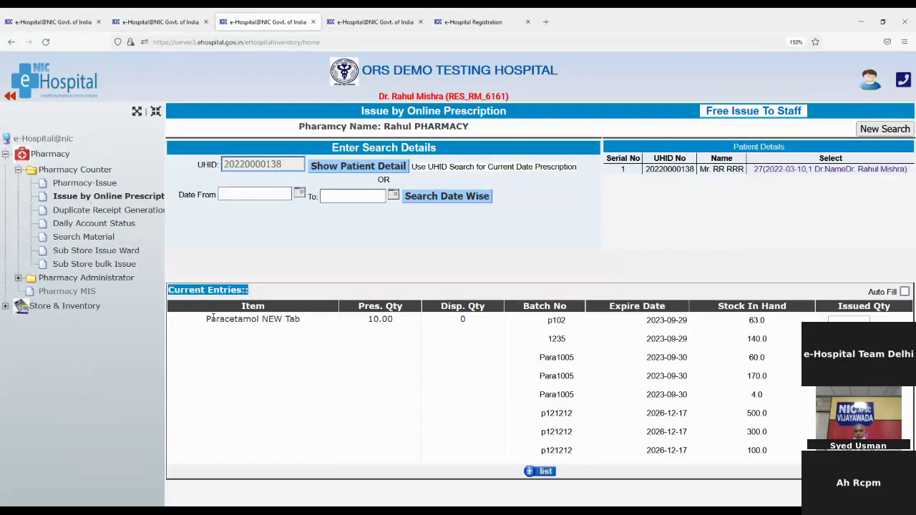
Auto-fill 10 Paracetamol NEW Tab from batch p102 into the issue list and continue to receipt.
drag(213, 317, 282, 321)
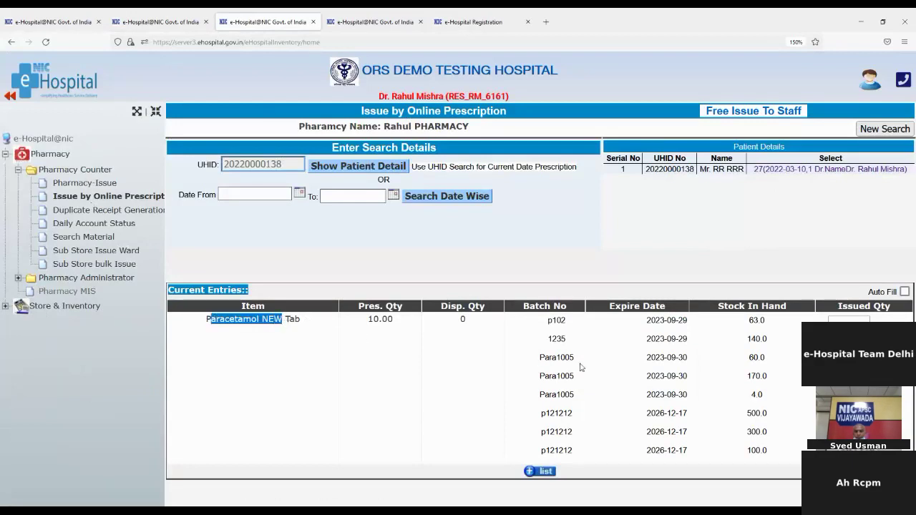
drag(540, 319, 599, 388)
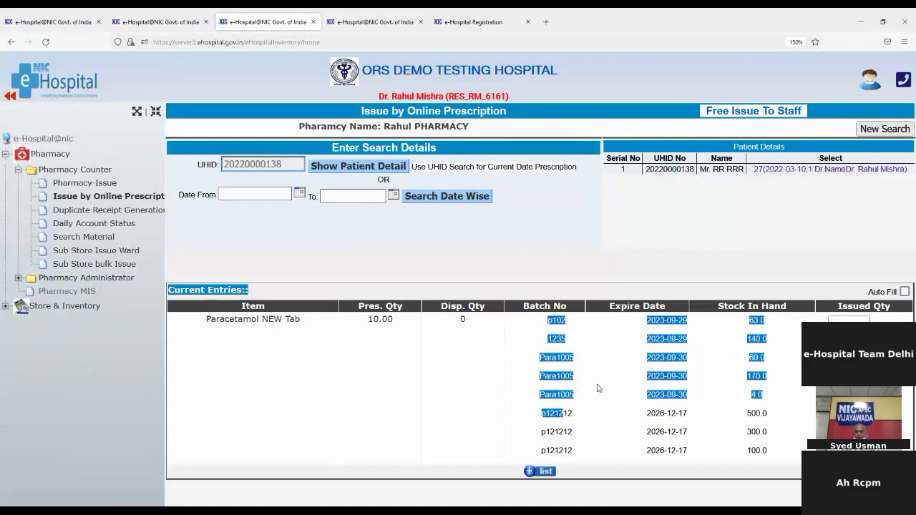
click(601, 387)
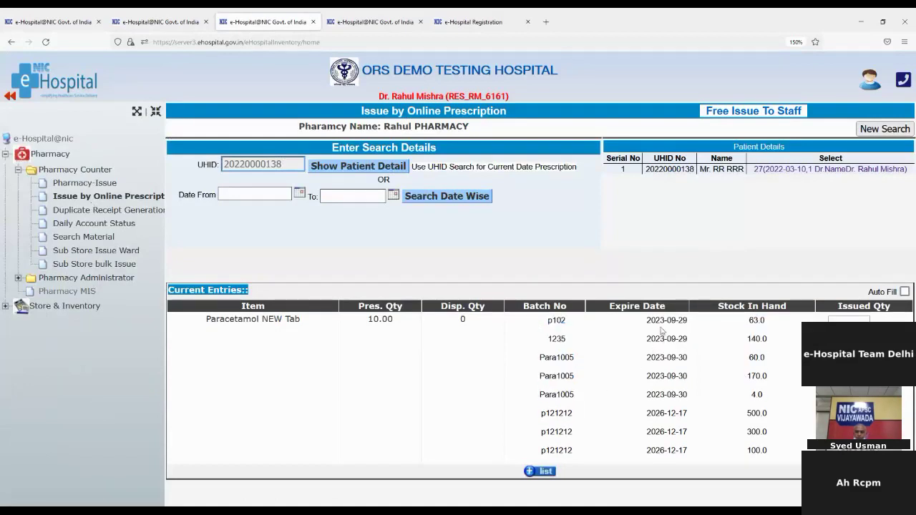
drag(650, 317, 694, 323)
click(703, 324)
click(903, 291)
click(545, 473)
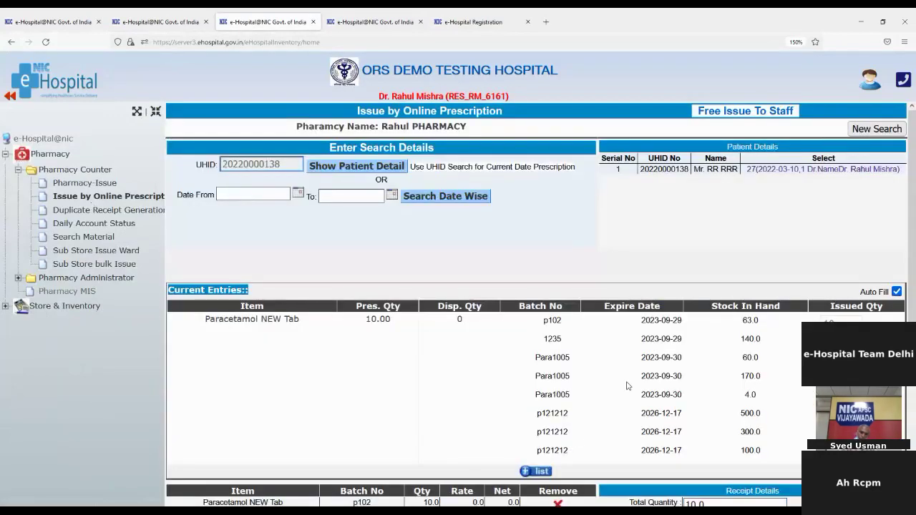
scroll(653, 371, down, 2)
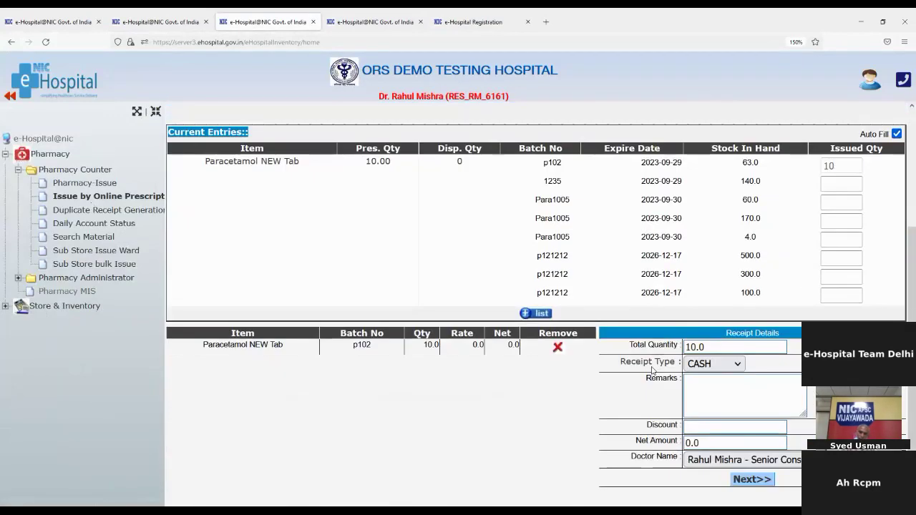
click(759, 480)
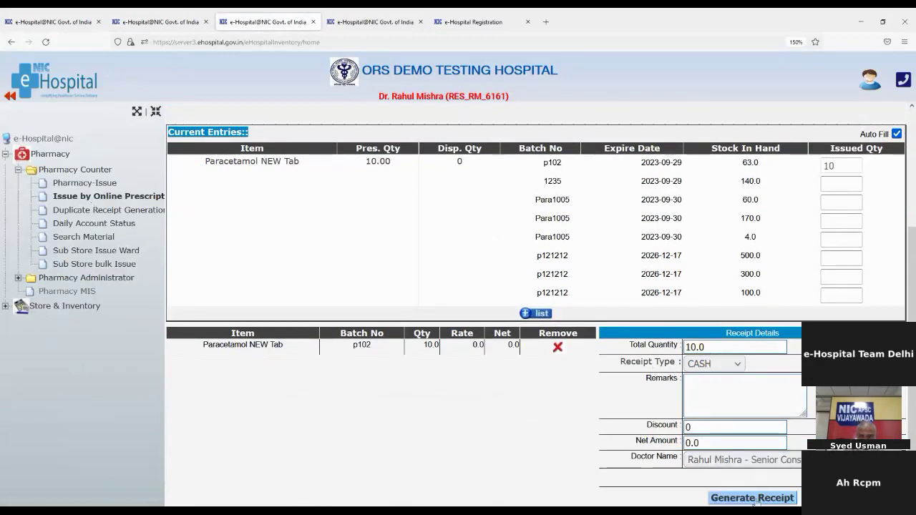
Generate and save the receipt for 10 Paracetamol NEW Tab, batch p102.
click(769, 498)
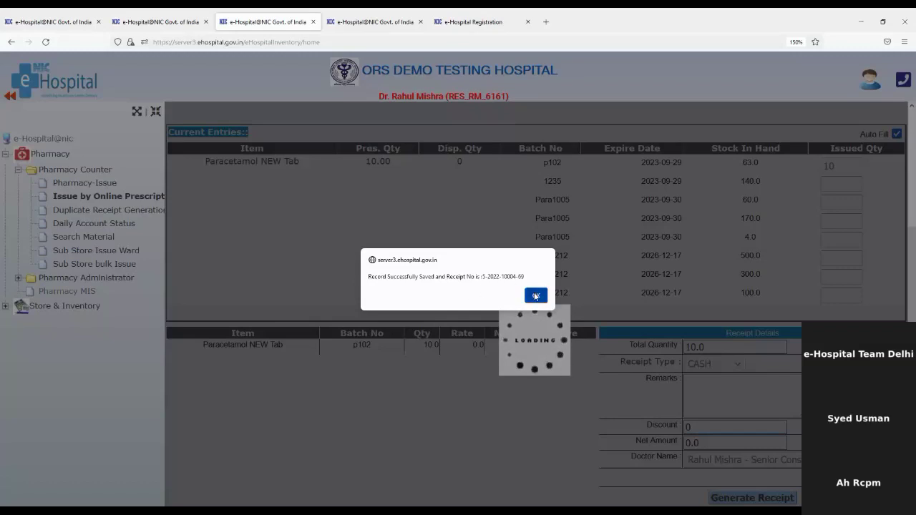
click(535, 296)
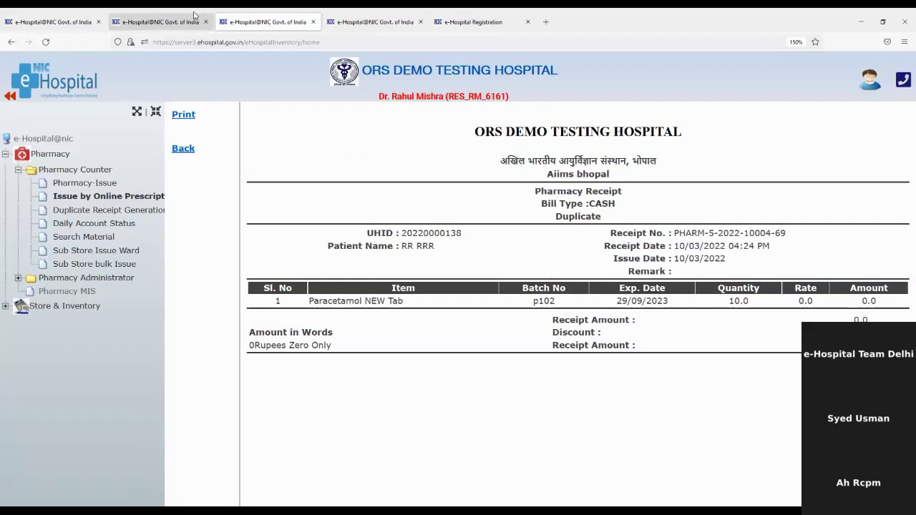
click(193, 14)
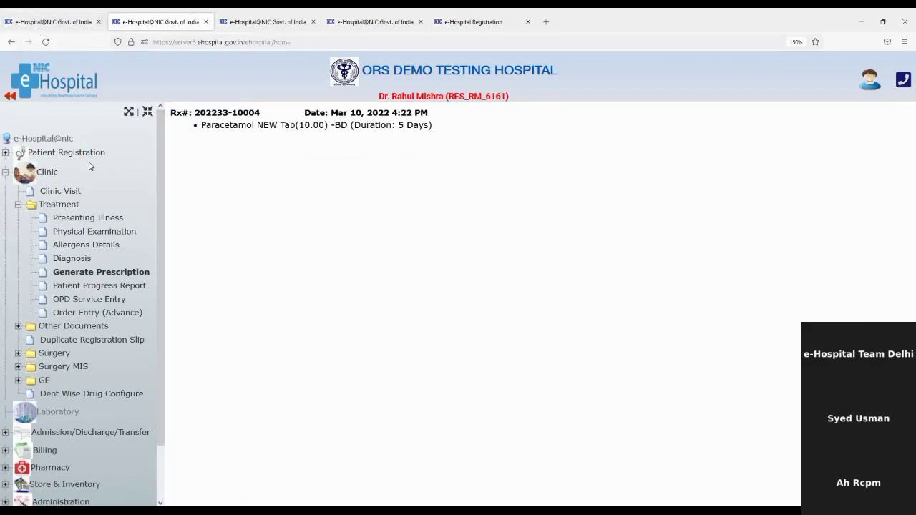
Launch the Admission/Discharge/Transfer module from the dashboard.
scroll(93, 164, down, 1)
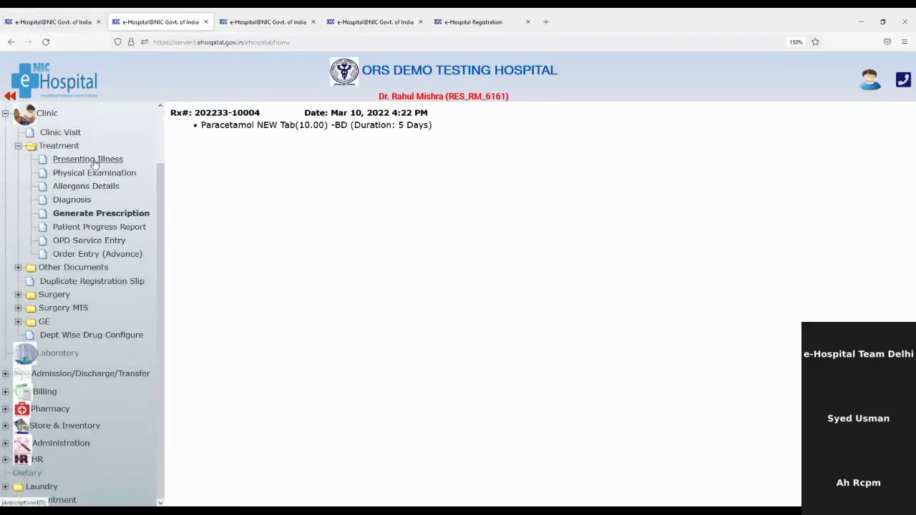
click(41, 23)
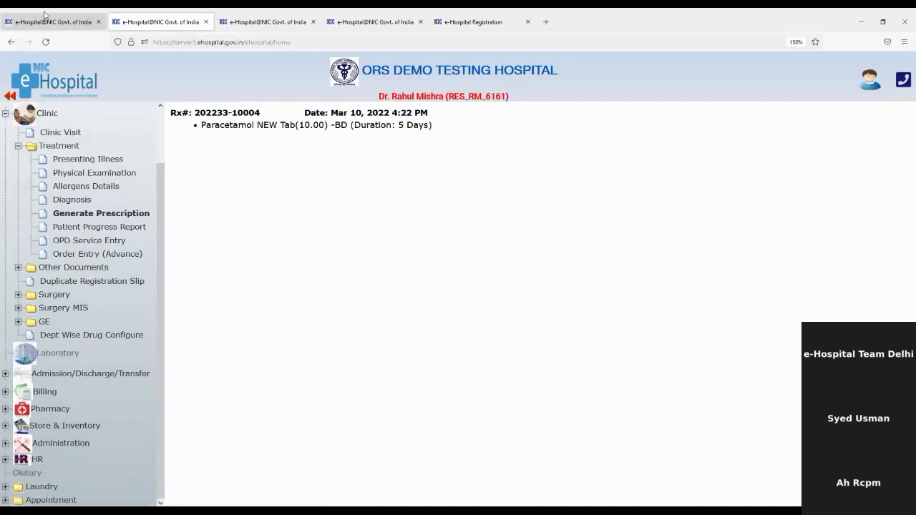
scroll(120, 109, up, 2)
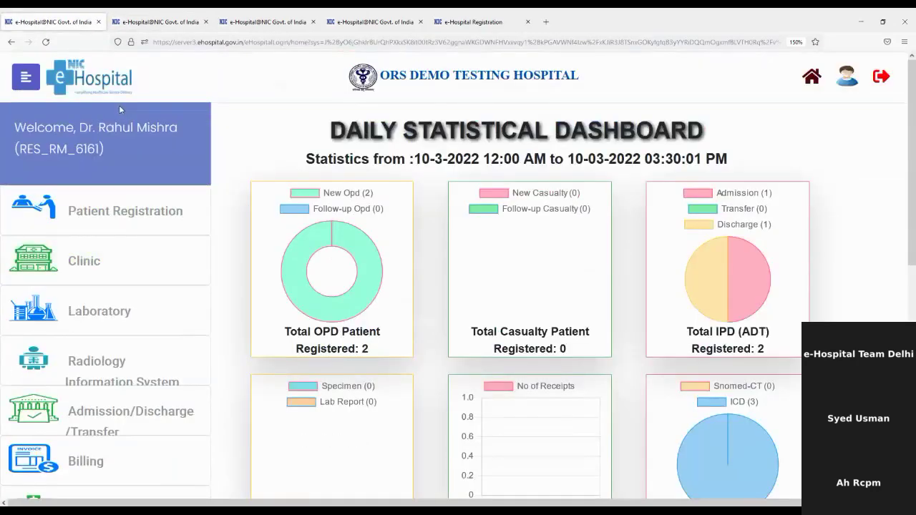
scroll(120, 109, down, 1)
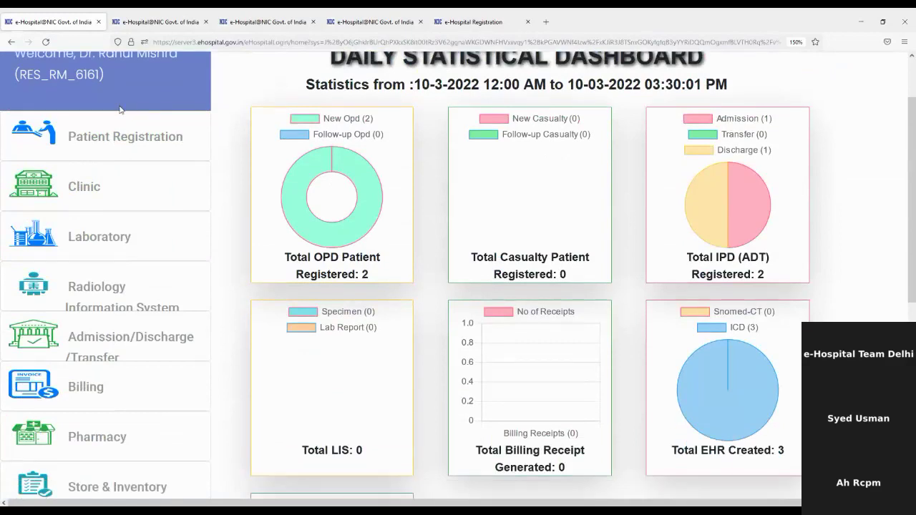
scroll(120, 110, down, 2)
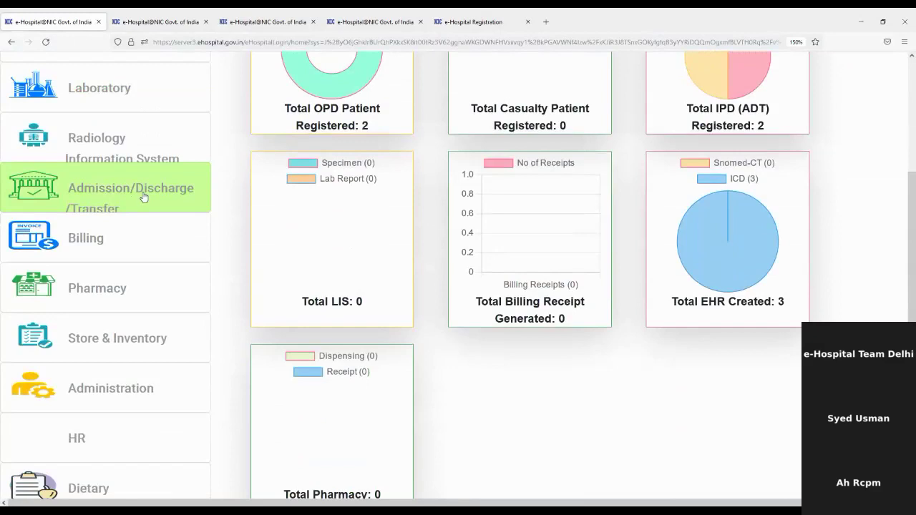
click(144, 197)
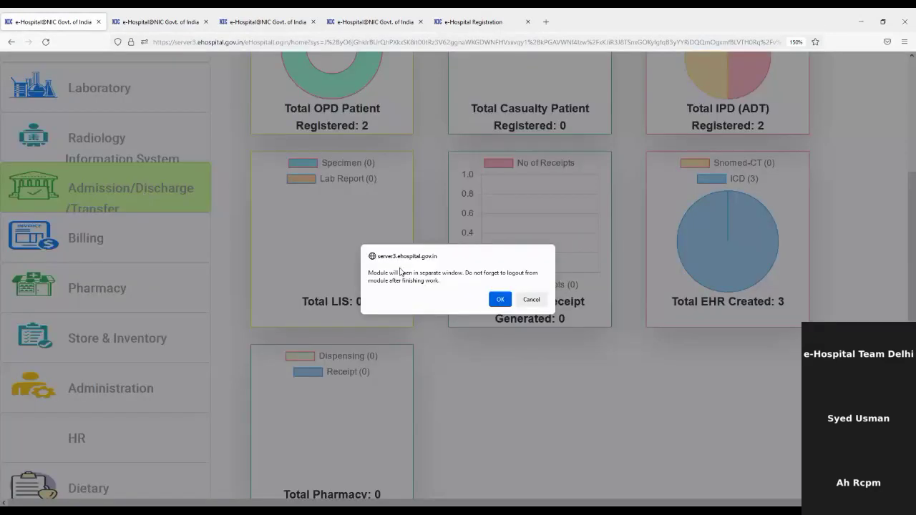
Accept the new-window prompt and go to IPD Admission > Existing Patient.
click(500, 299)
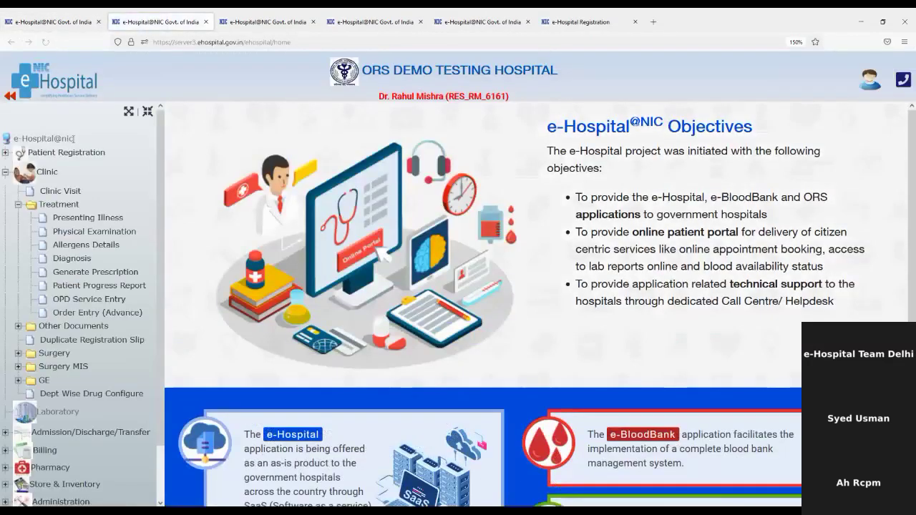
click(148, 112)
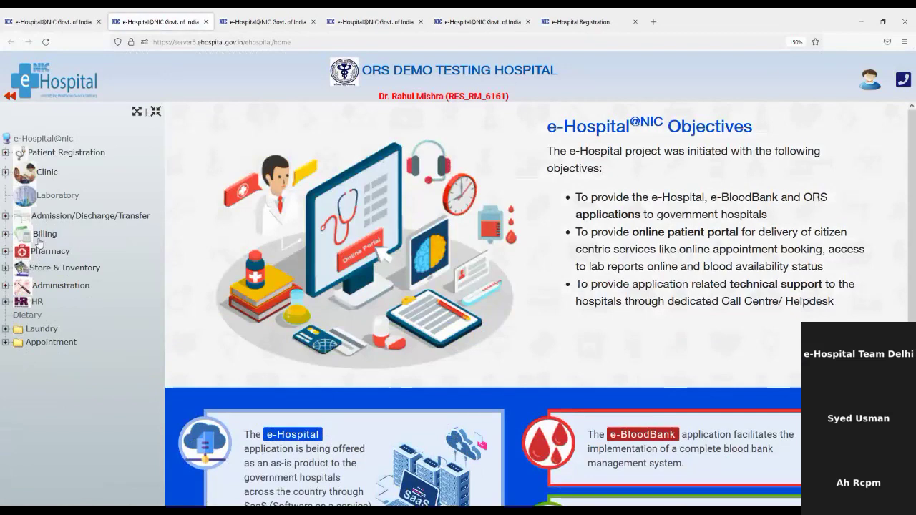
click(5, 216)
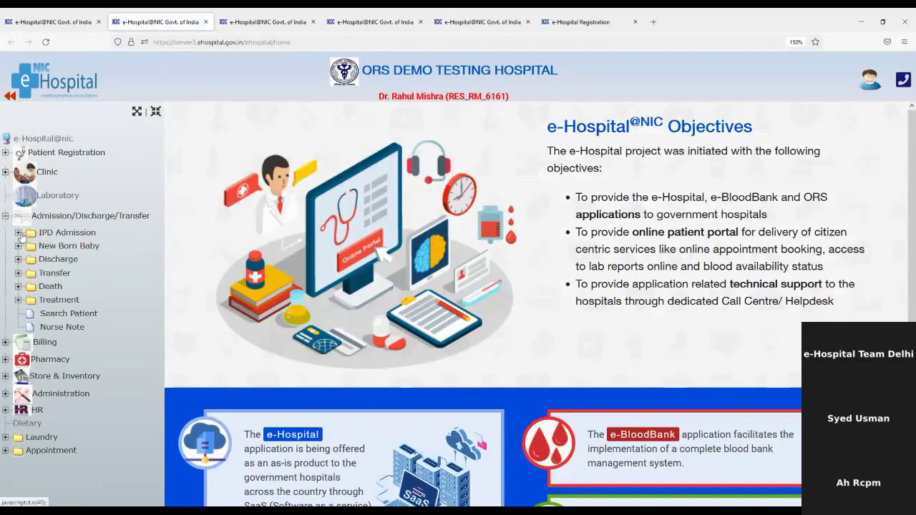
click(18, 232)
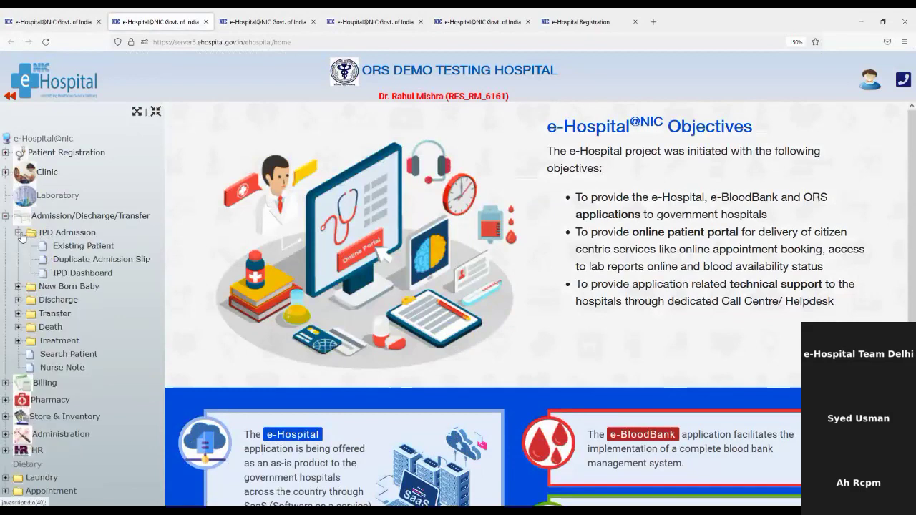
click(86, 247)
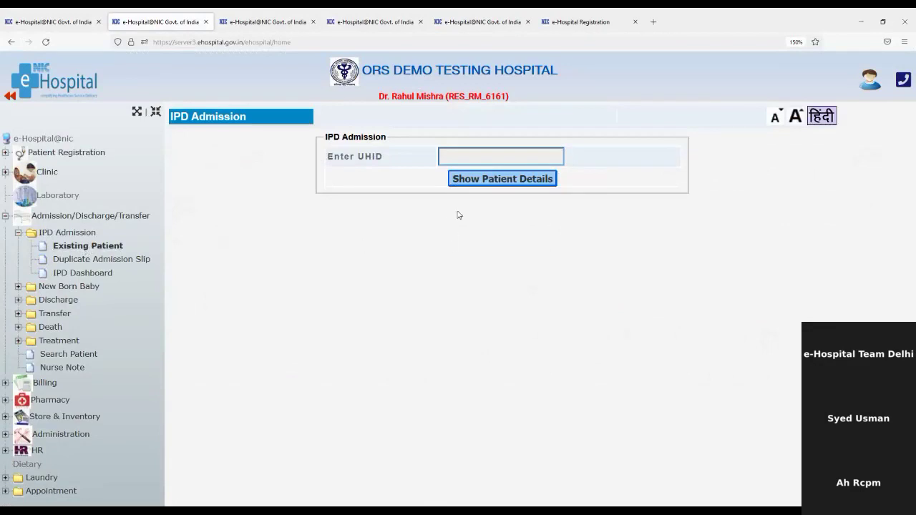
click(472, 152)
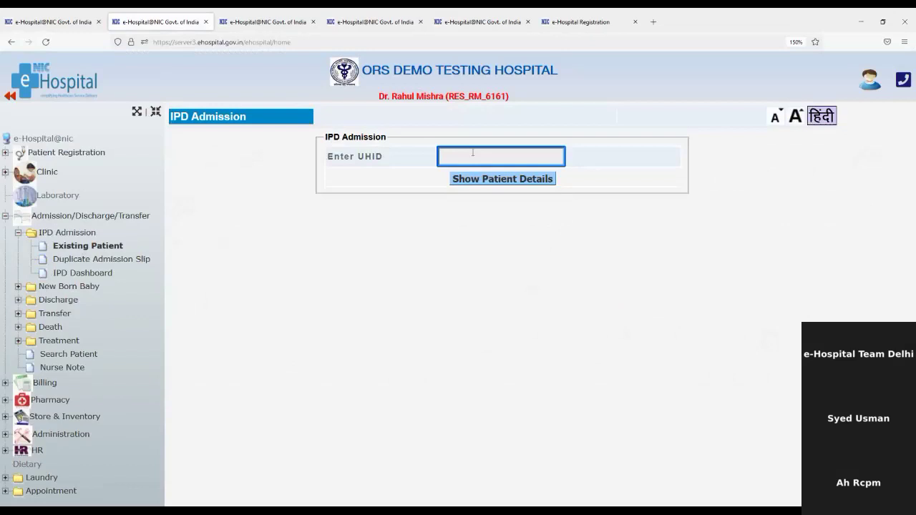
Load the patient's details by pasted UHID and review the Admission Information section.
key(ctrl+v)
click(472, 181)
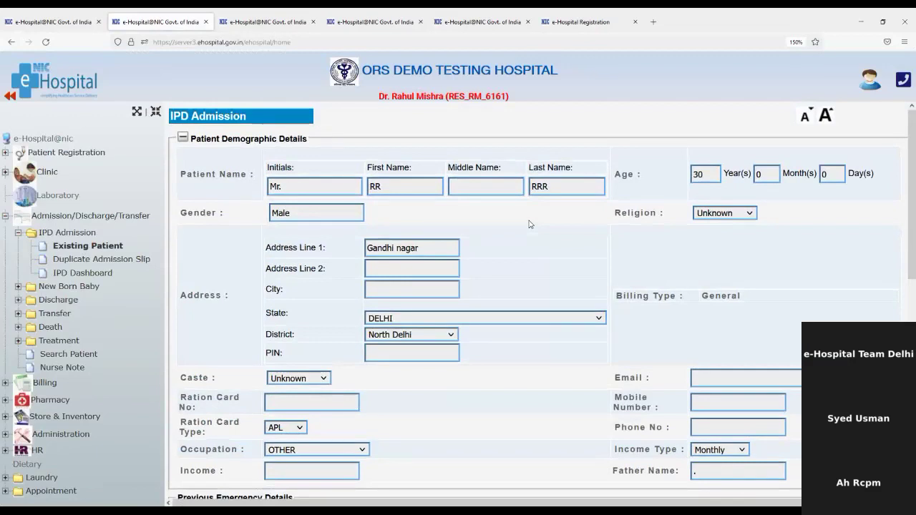
scroll(530, 224, down, 2)
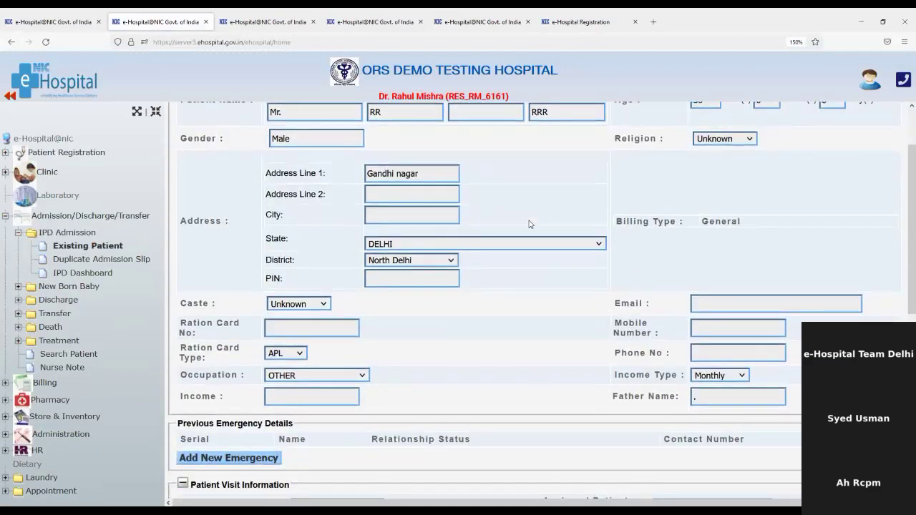
scroll(529, 224, up, 2)
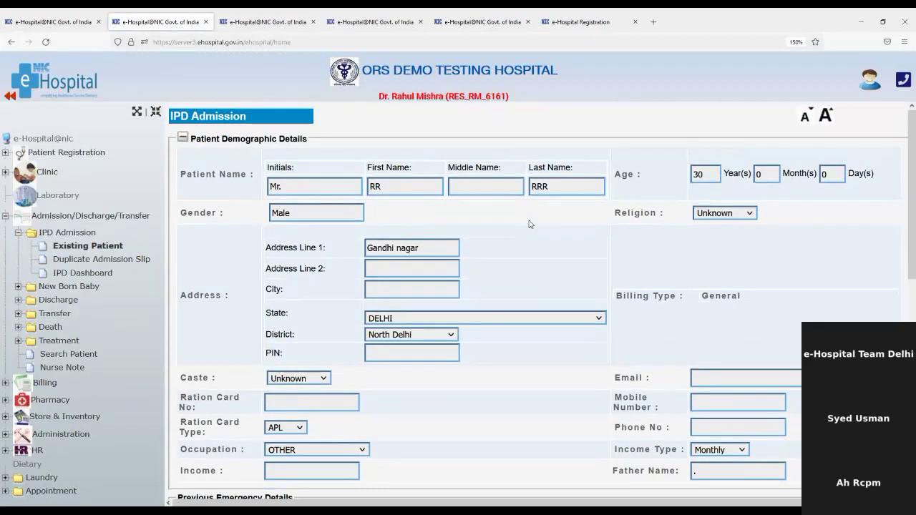
scroll(544, 221, down, 4)
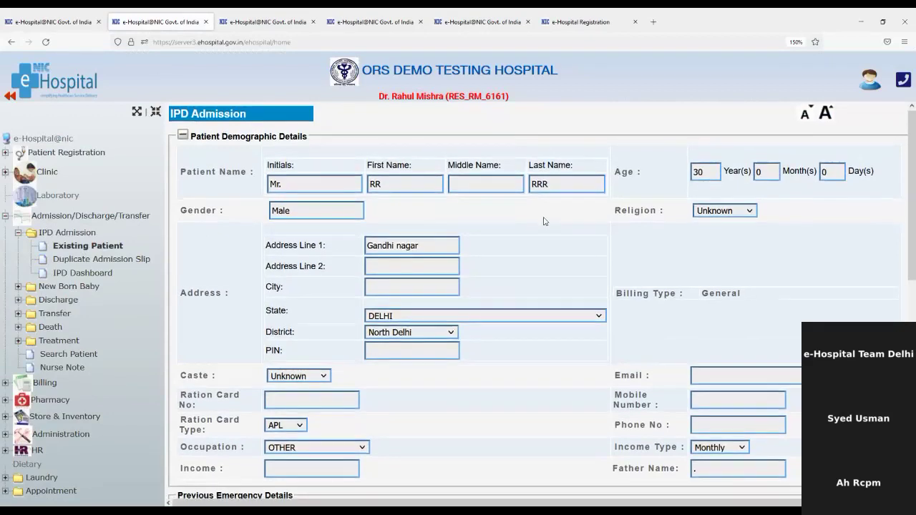
scroll(544, 221, down, 4)
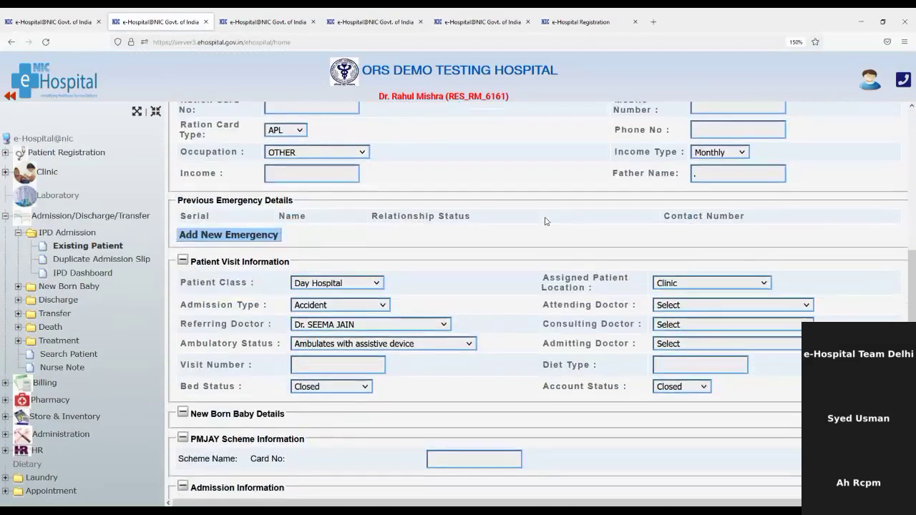
scroll(544, 222, down, 4)
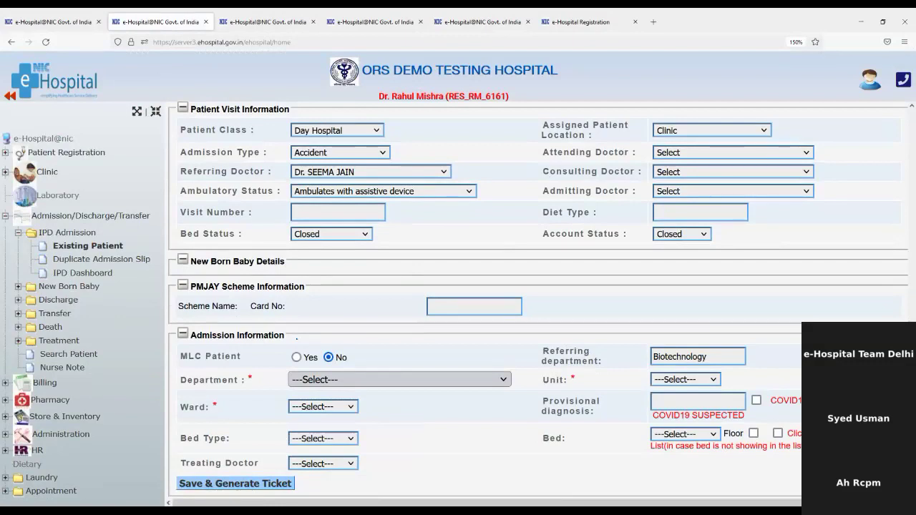
Set the department to Anatomy, unit to Anatomy Unit A and ward to Anatomy Ward A.
click(373, 103)
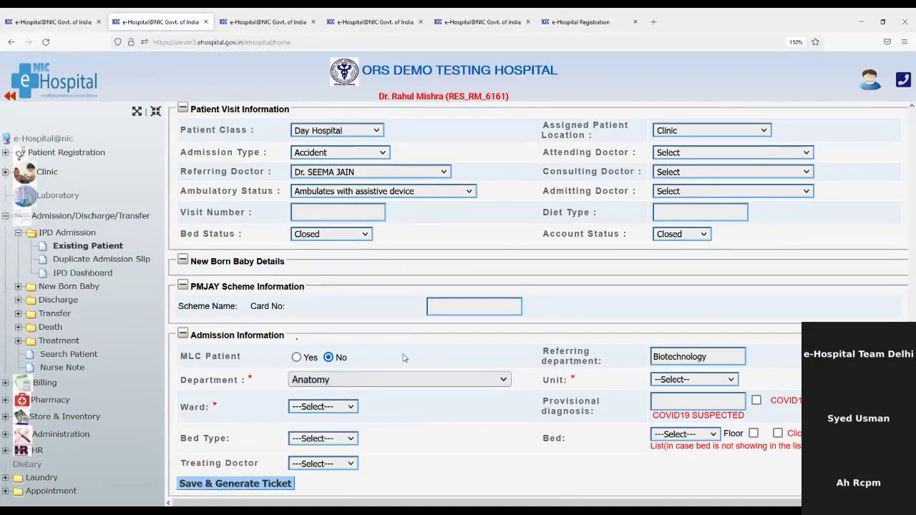
click(685, 384)
click(663, 313)
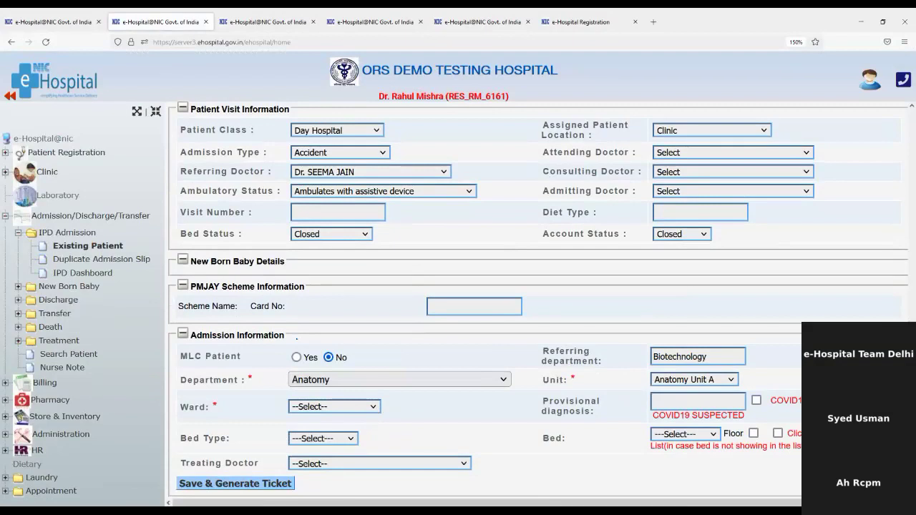
click(348, 453)
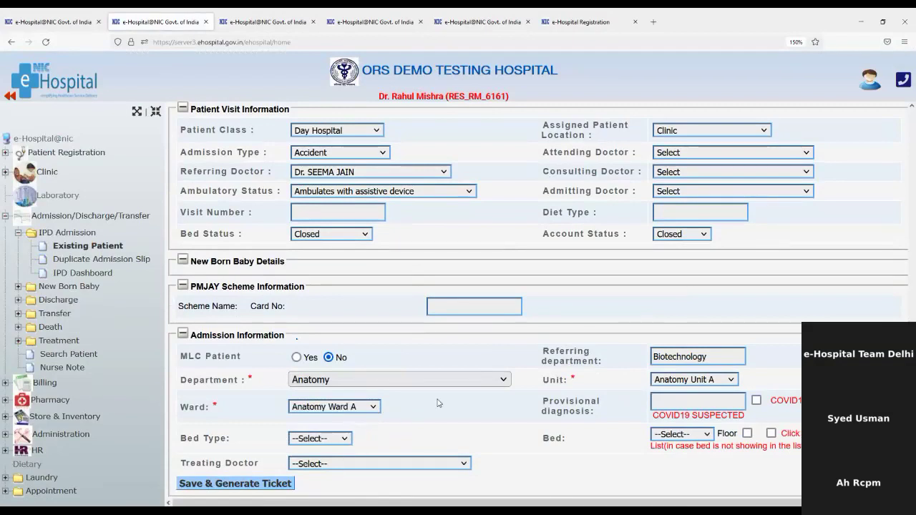
Choose Beds as bed type, assign bed 30 with Floor off, and pick the treating doctor.
click(332, 438)
click(323, 461)
click(670, 138)
click(747, 433)
click(747, 434)
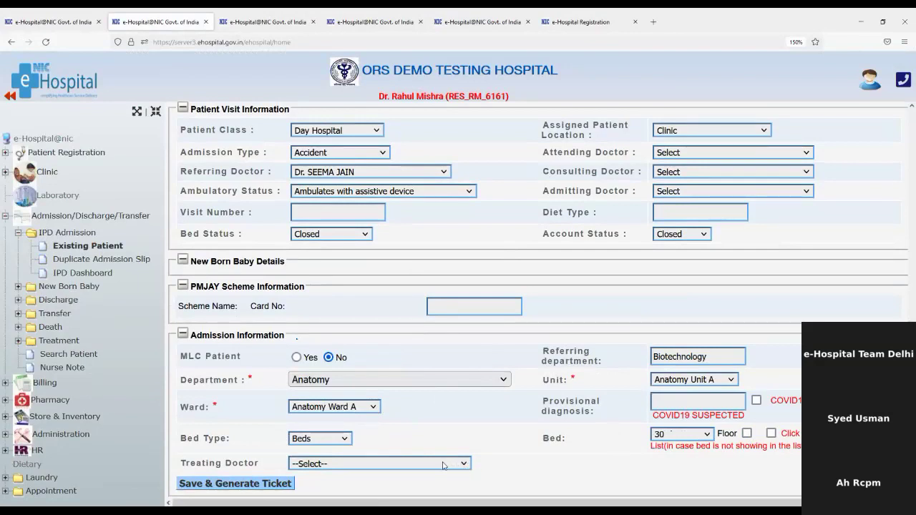
click(412, 316)
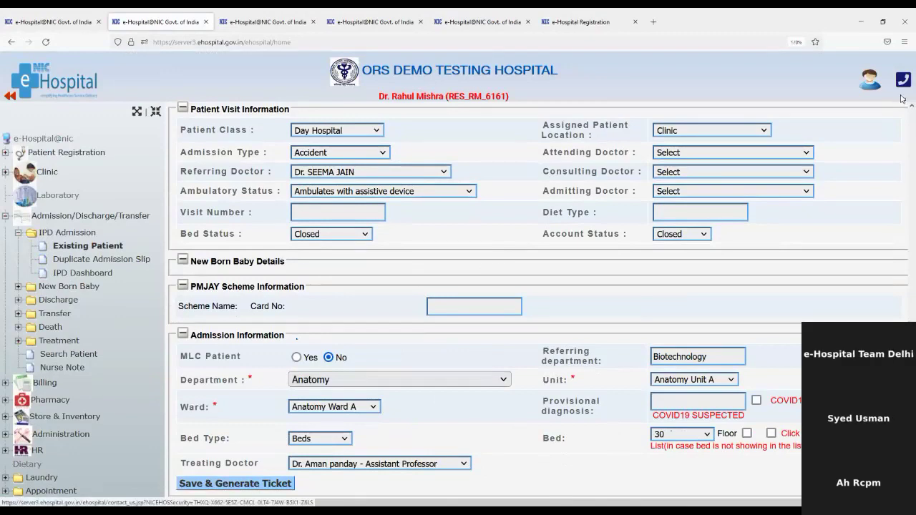
key(ctrl+plus)
key(ctrl+plus)
key(ctrl+plus)
key(ctrl+plus)
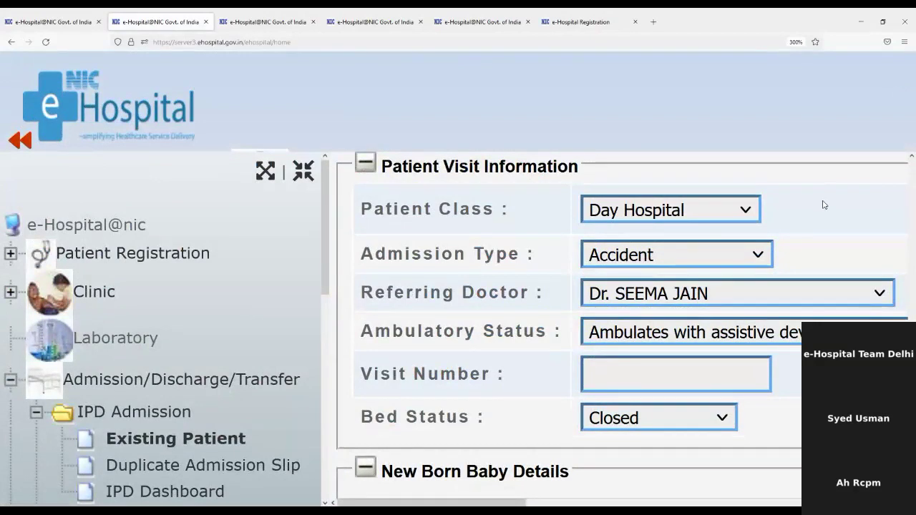
key(ctrl+minus)
key(ctrl+minus)
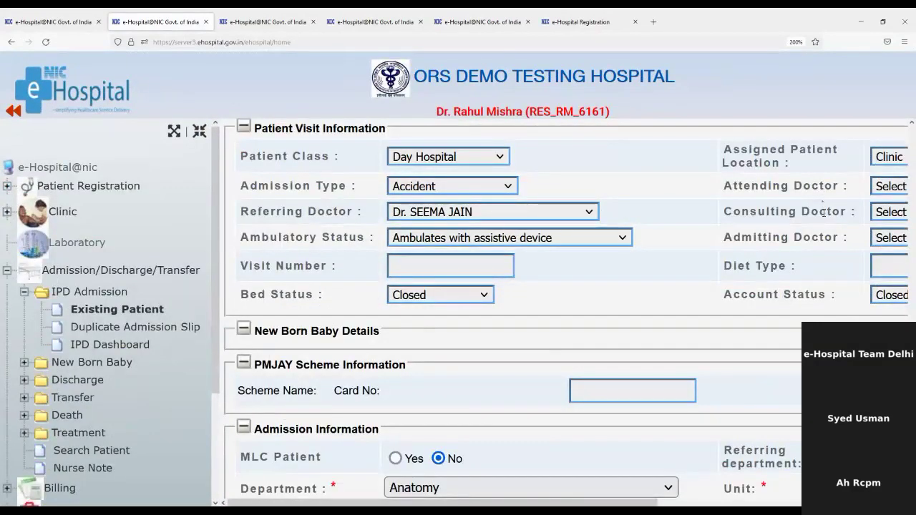
scroll(825, 214, down, 3)
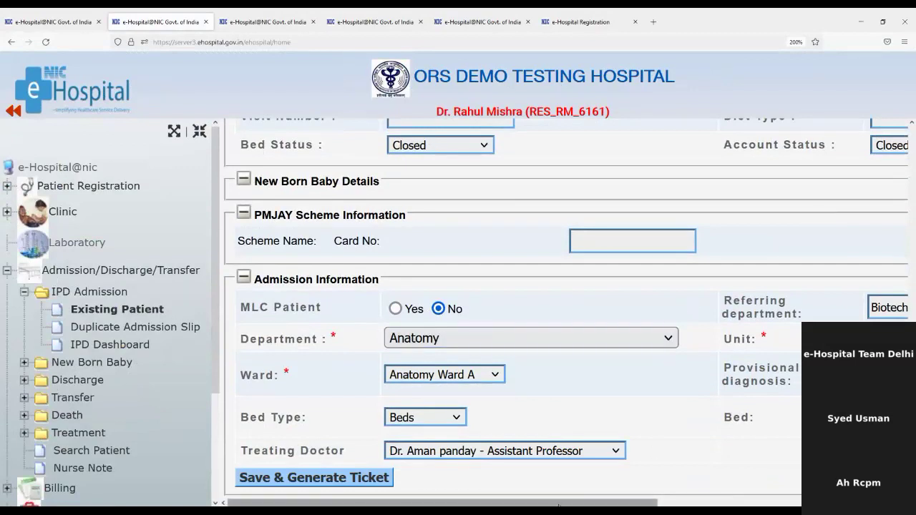
drag(558, 506, 591, 505)
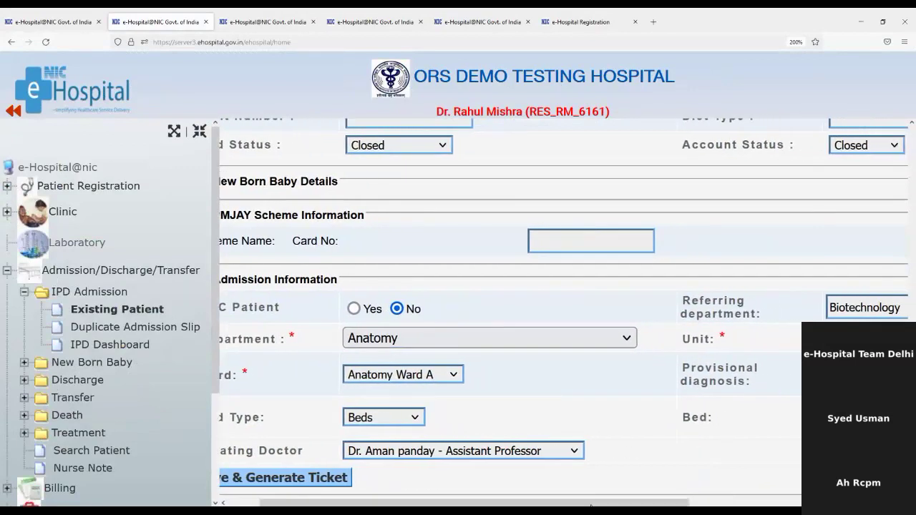
key(ctrl+minus)
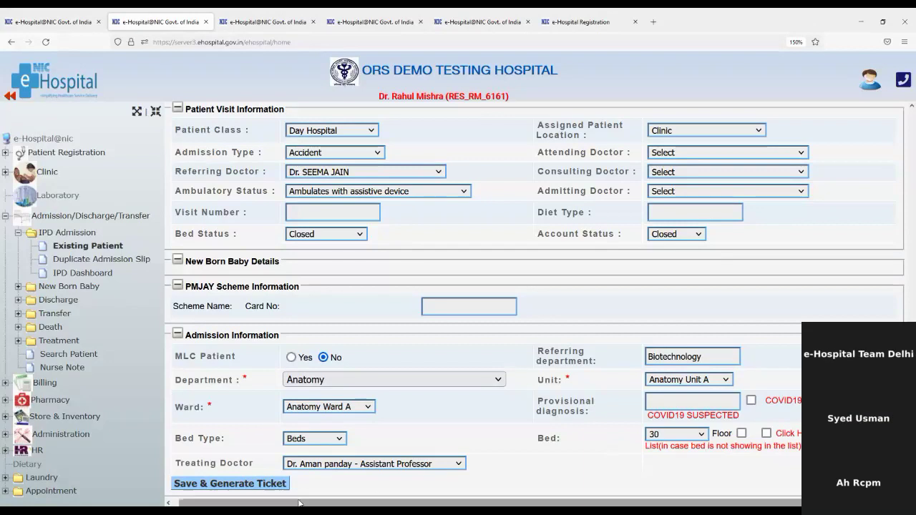
click(278, 488)
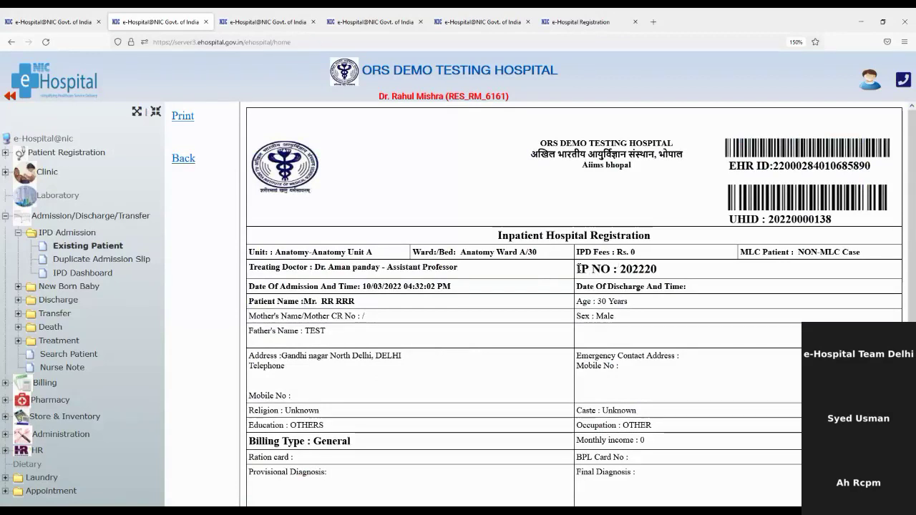
Review the registration slip's IP number, Unit entry and the rest of its details.
drag(578, 269, 667, 267)
click(668, 265)
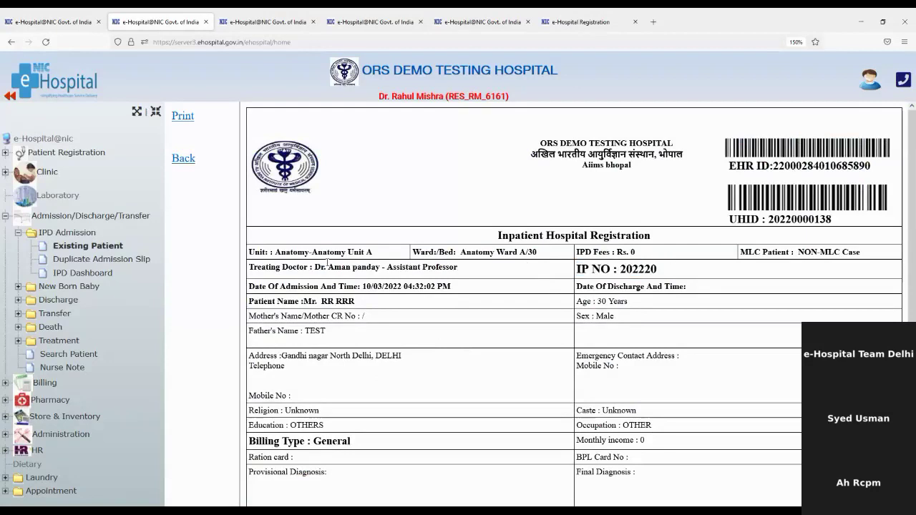
drag(263, 251, 291, 252)
scroll(442, 389, down, 2)
scroll(486, 386, up, 2)
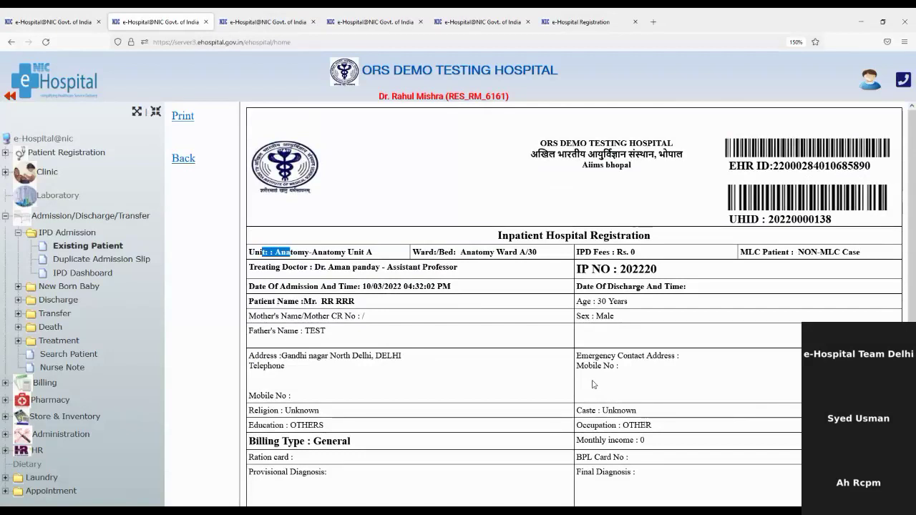
scroll(592, 385, down, 4)
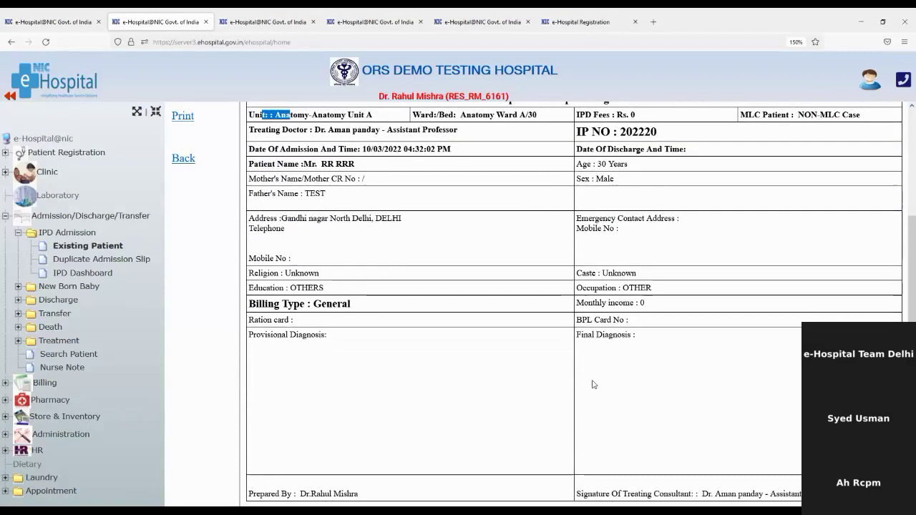
scroll(592, 385, up, 4)
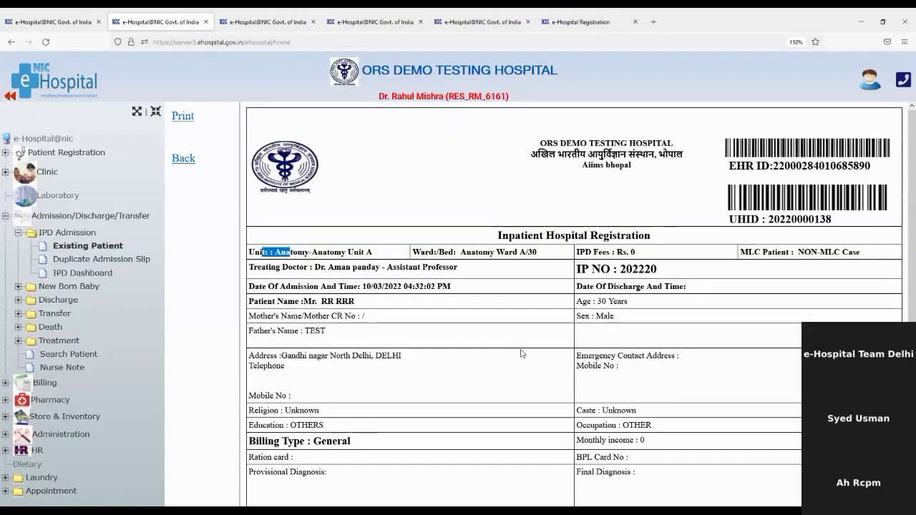
click(523, 354)
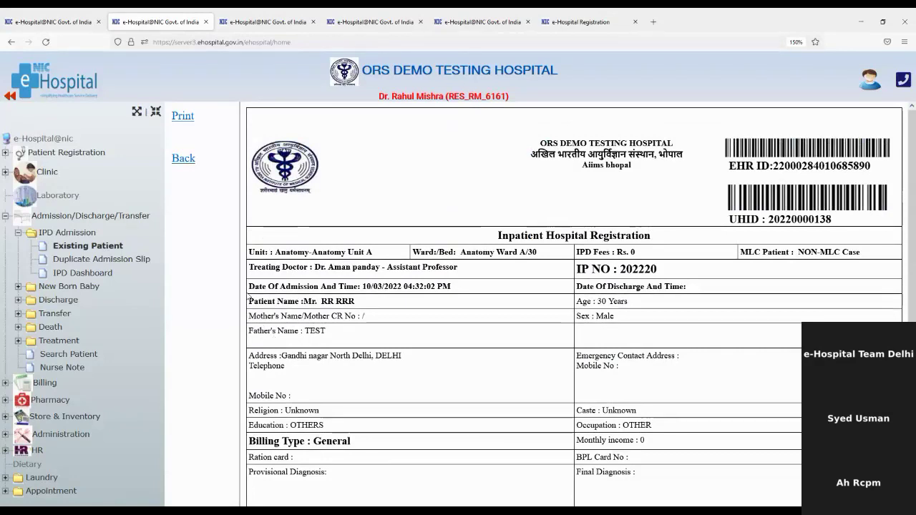
Show the IPD Dashboard statistics, dismiss both Flash warnings, and collapse IPD Admission.
click(138, 261)
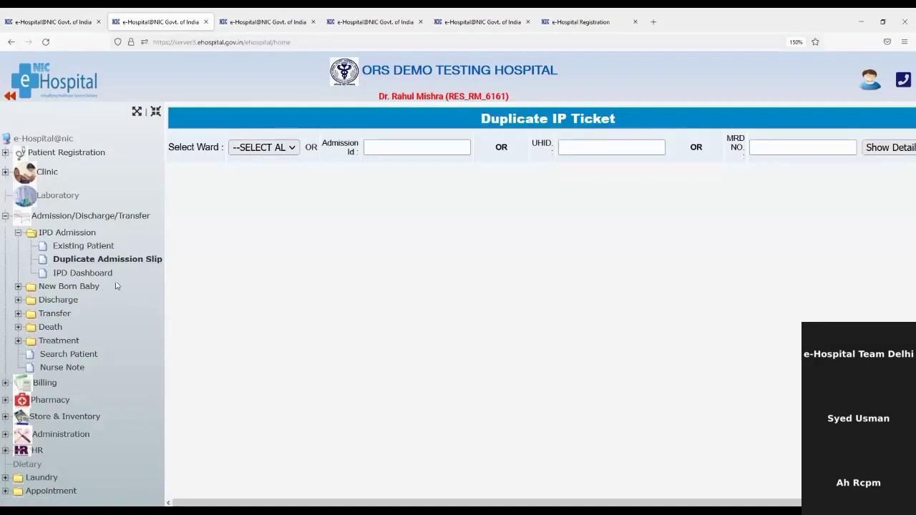
click(105, 277)
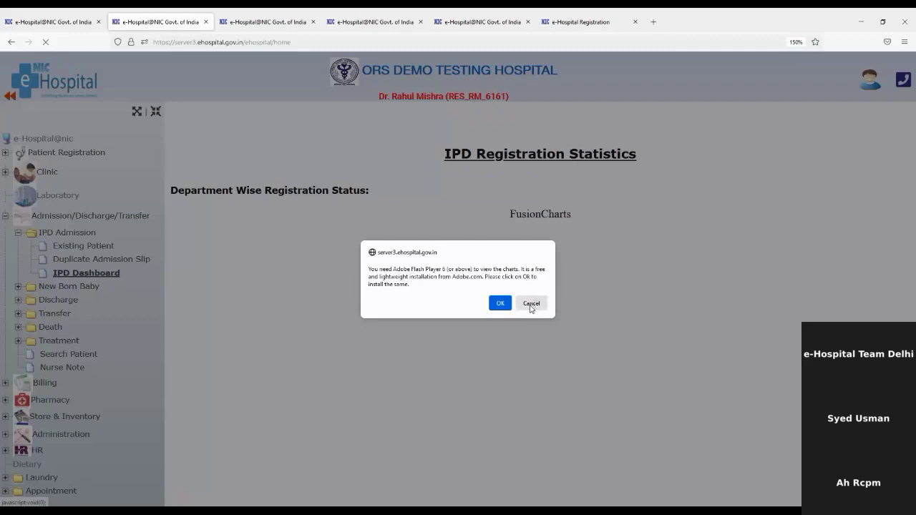
click(535, 307)
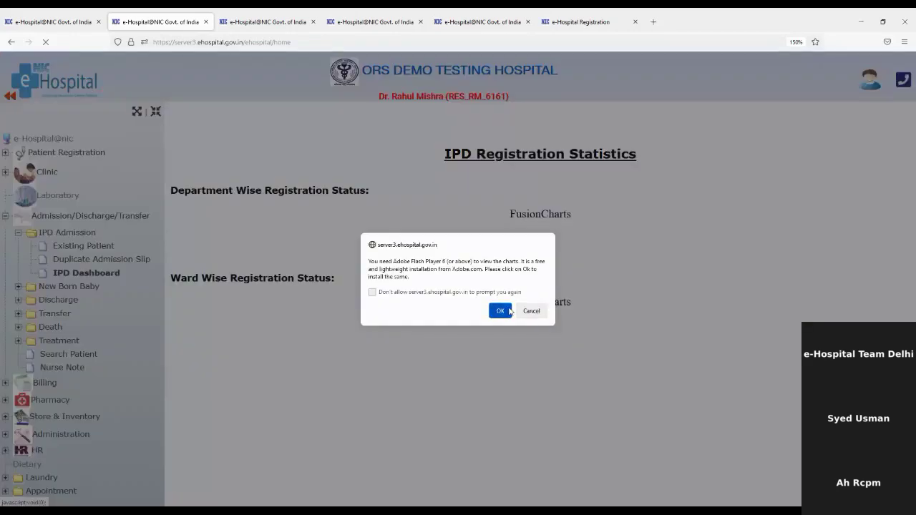
click(529, 313)
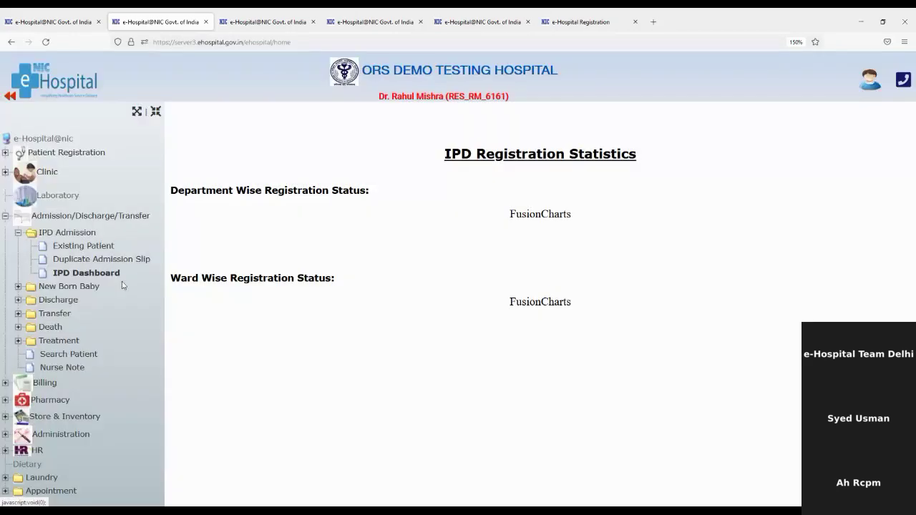
click(19, 233)
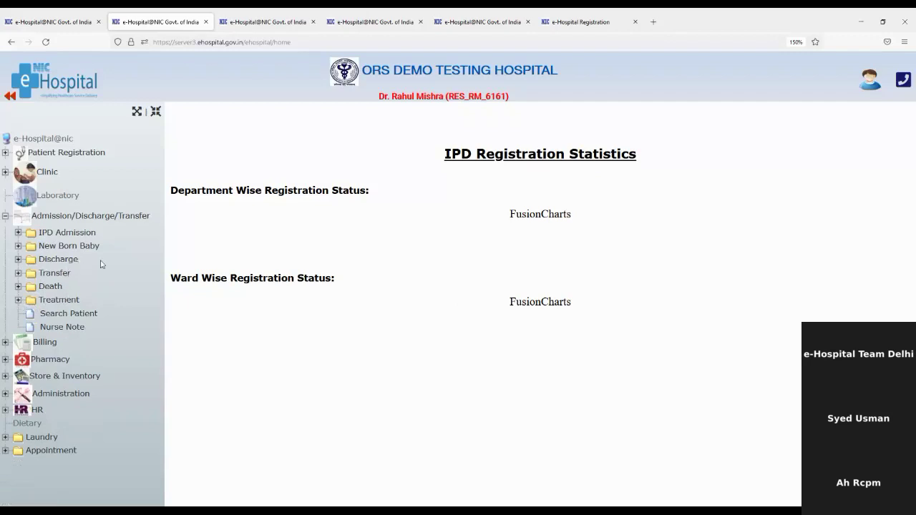
Run the New Born Baby mother search filtered by ward Anatomy Ward B.
click(49, 248)
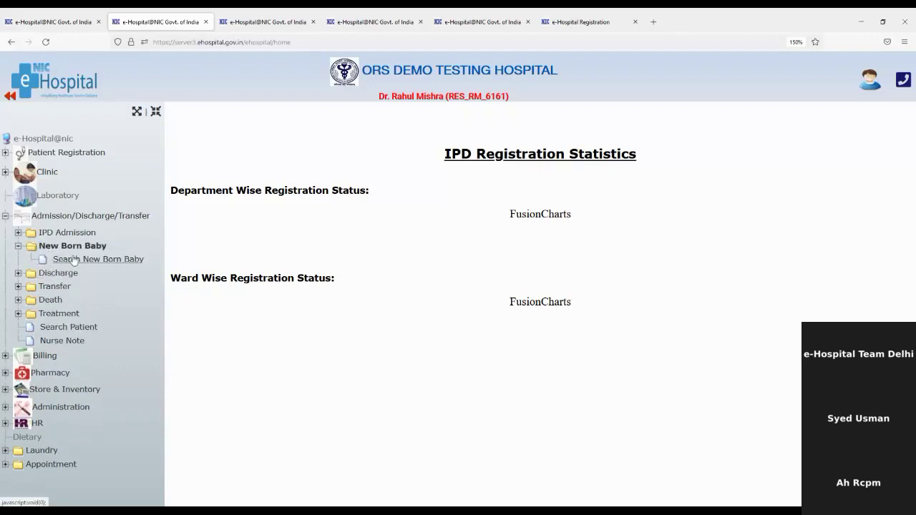
click(108, 262)
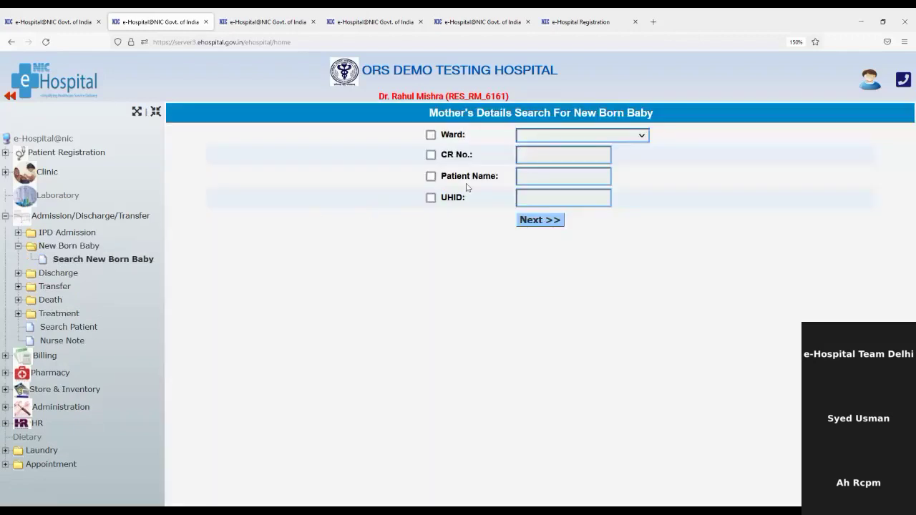
click(612, 139)
click(553, 220)
click(542, 223)
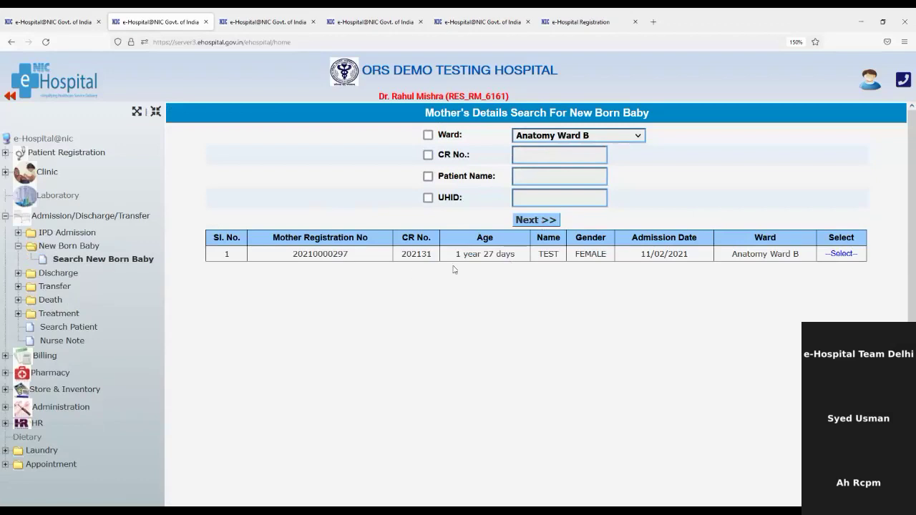
Select the listed mother, review her three babies' delivery records, then go to Search Patient.
click(830, 255)
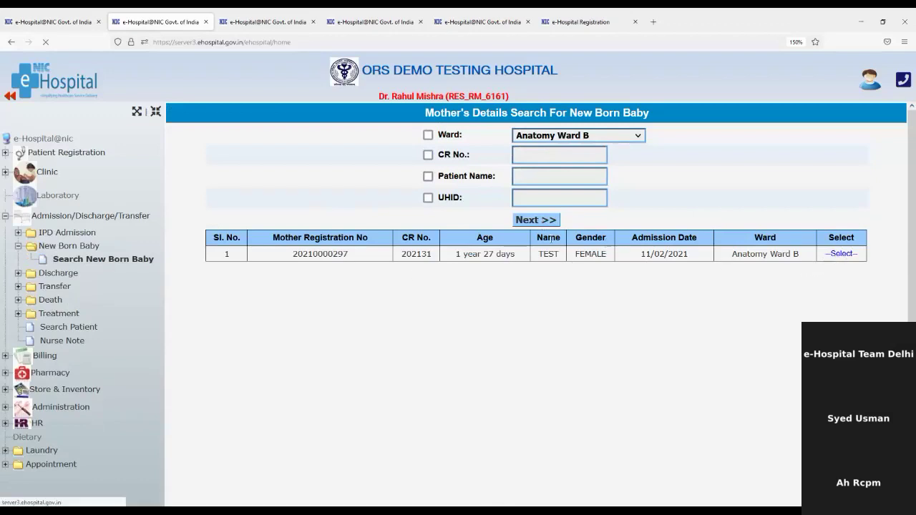
scroll(464, 297, down, 2)
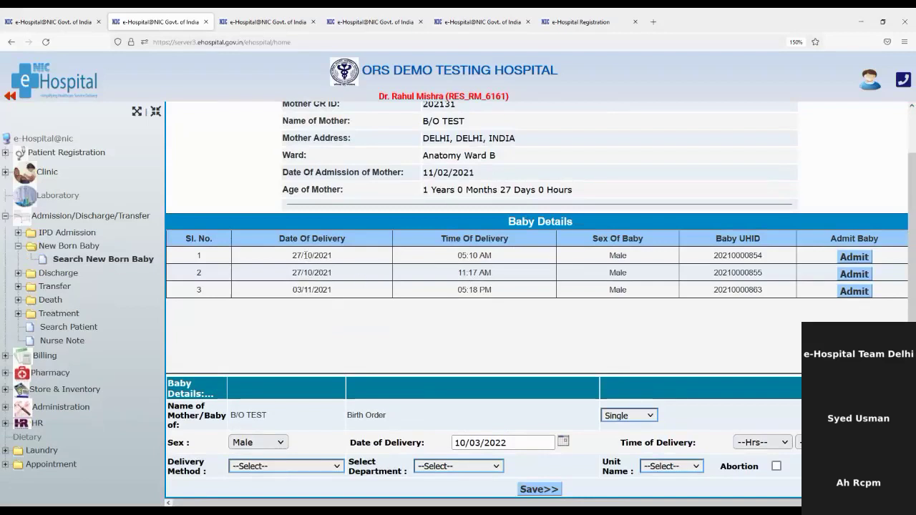
drag(291, 257, 716, 270)
click(740, 266)
click(72, 327)
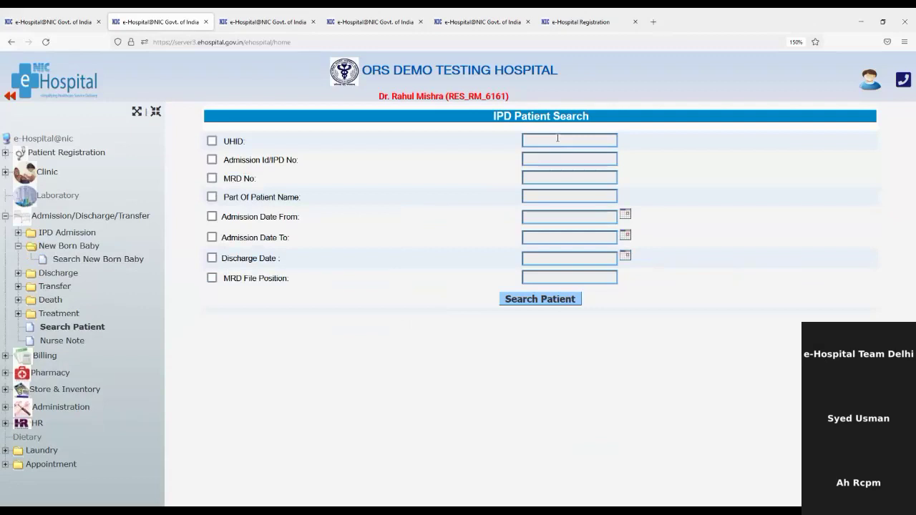
Search the patient by pasted UHID, view the admission details, then switch to Nurse's Note.
click(557, 138)
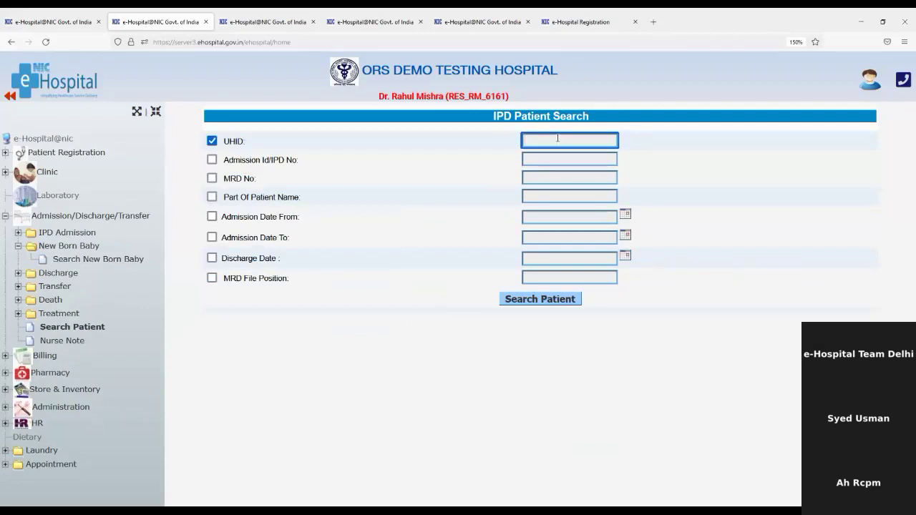
key(ctrl+v)
click(548, 301)
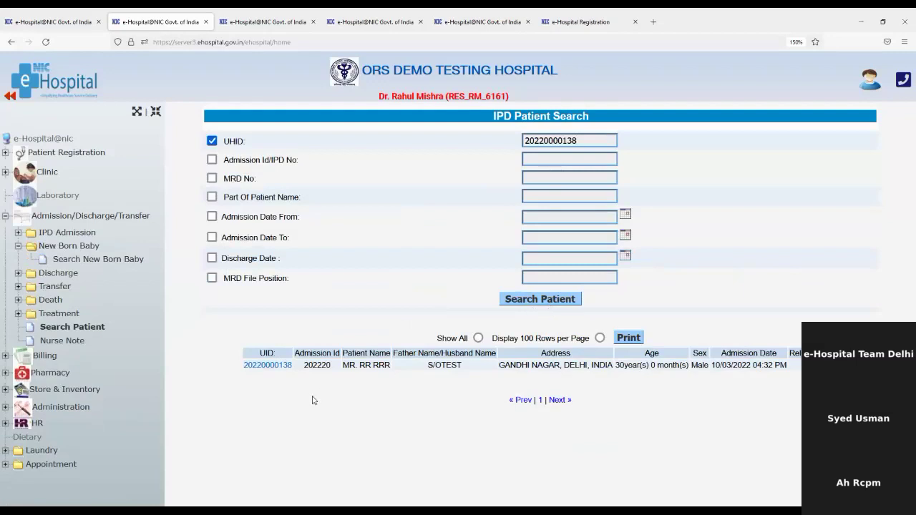
click(282, 366)
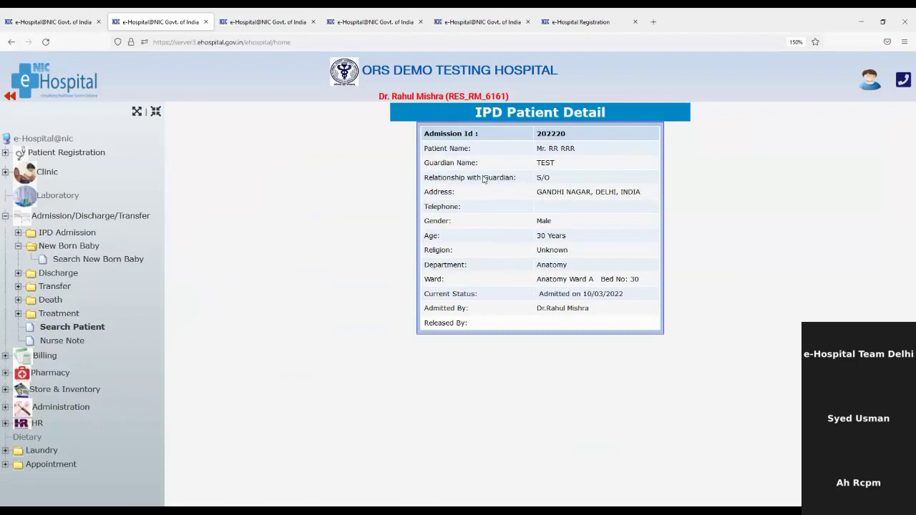
click(77, 341)
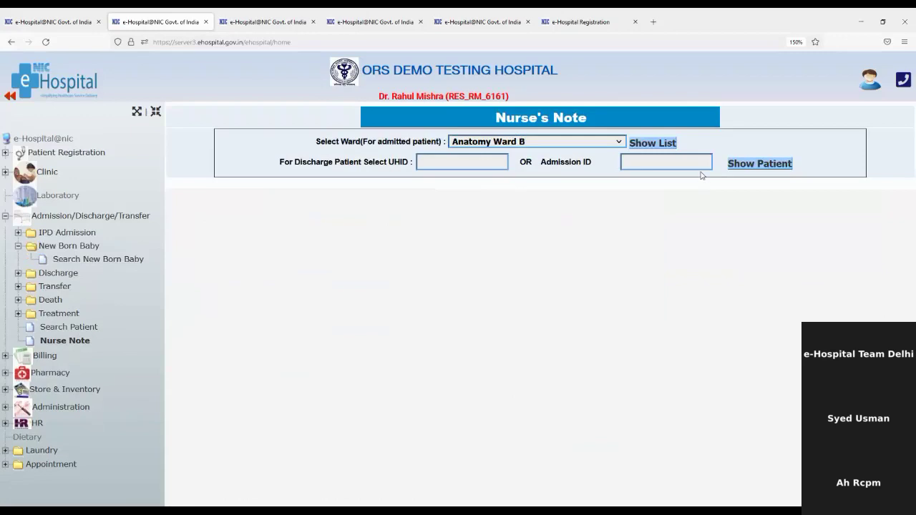
Save a Doctor Note with Routine priority reading 'test' for the first Anatomy Ward B patient.
click(670, 145)
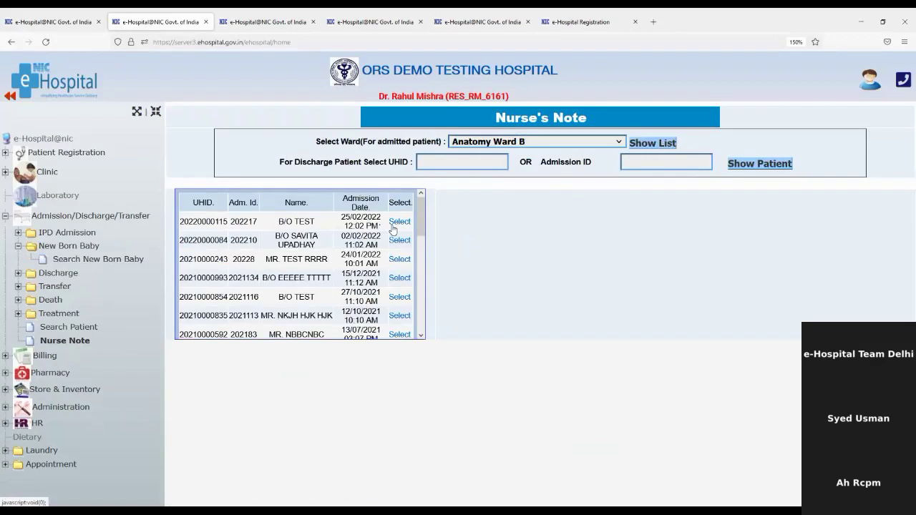
click(392, 223)
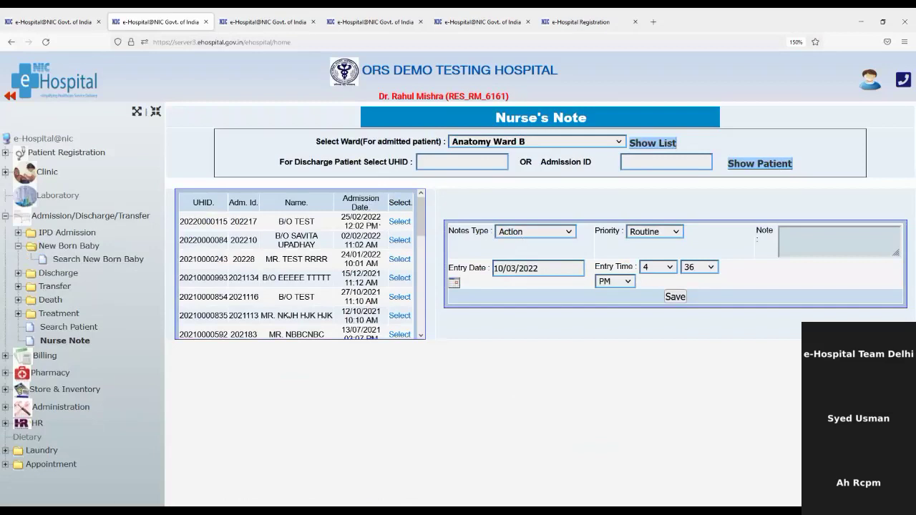
click(533, 268)
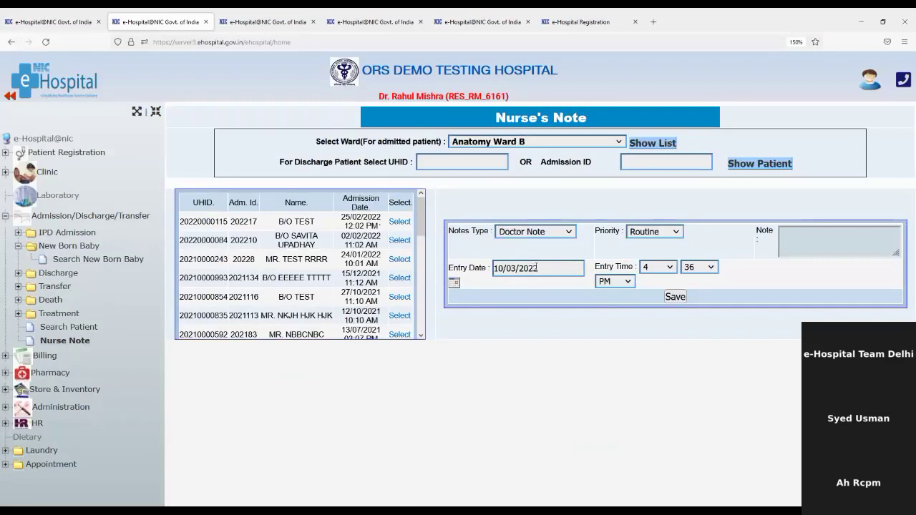
click(664, 237)
click(652, 246)
click(654, 234)
click(648, 251)
click(825, 243)
text(test)
click(673, 297)
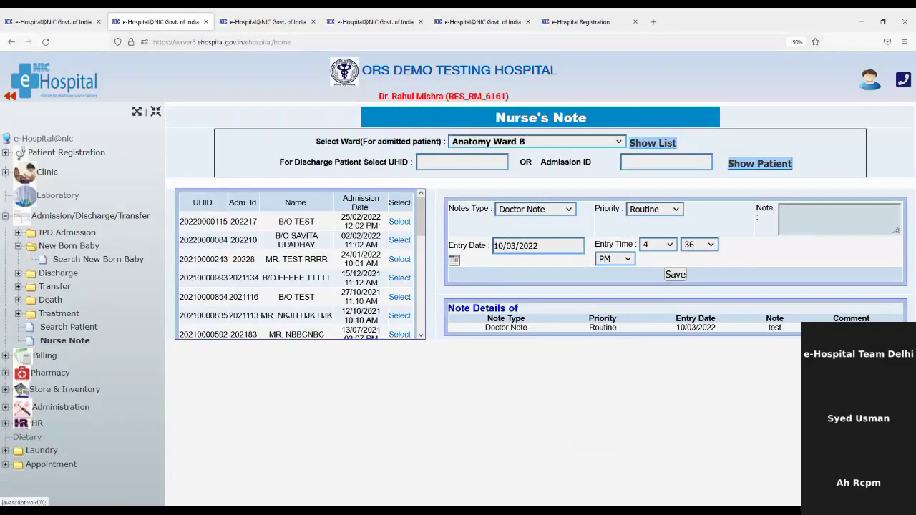
Add the comment 'gfdgdgdgdgdgdgddgdgd' to the Doctor Note and confirm it saved.
click(851, 327)
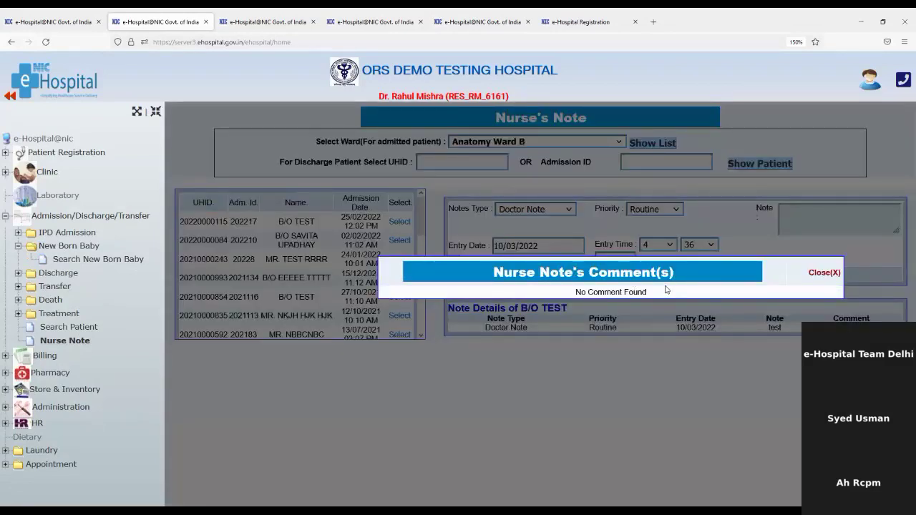
click(823, 273)
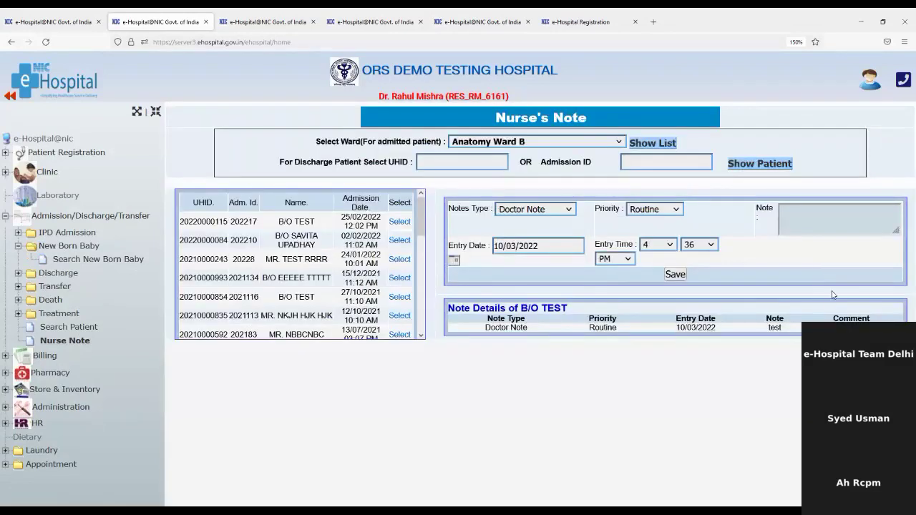
click(841, 327)
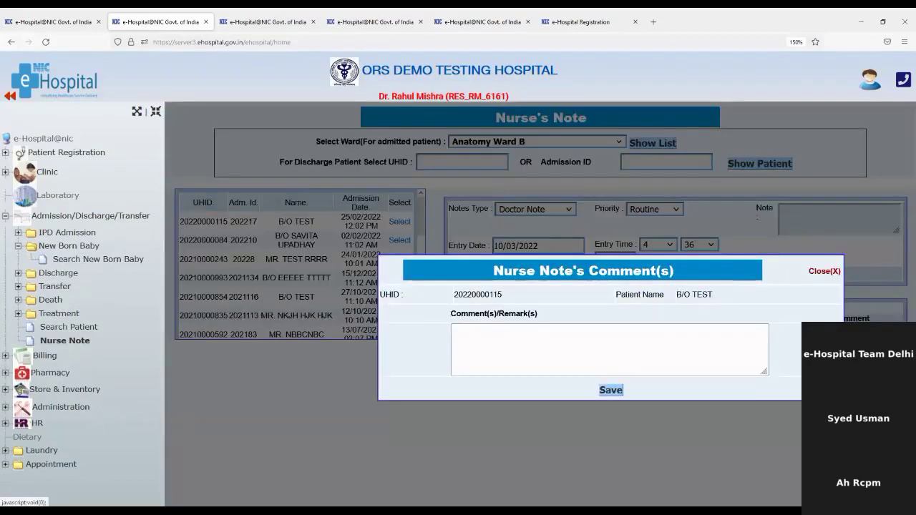
click(548, 344)
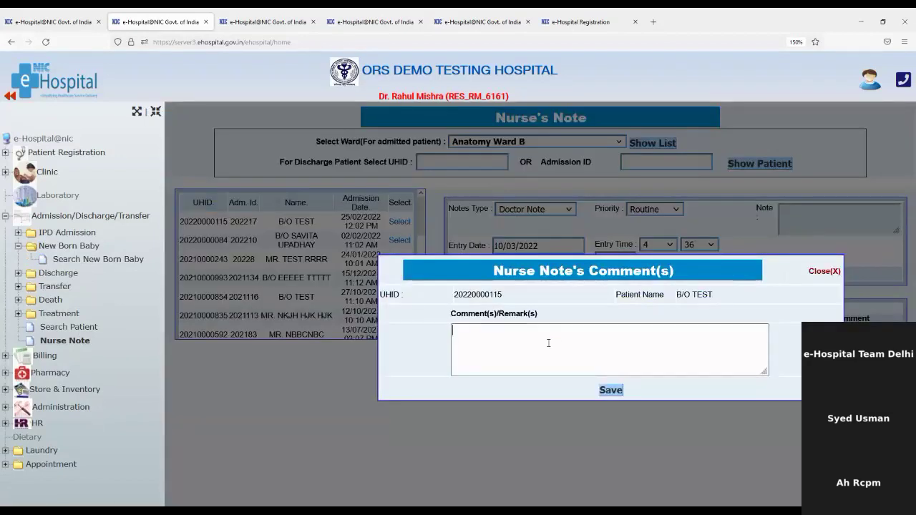
text(gfdgdgdgdgdgdgddgdgd)
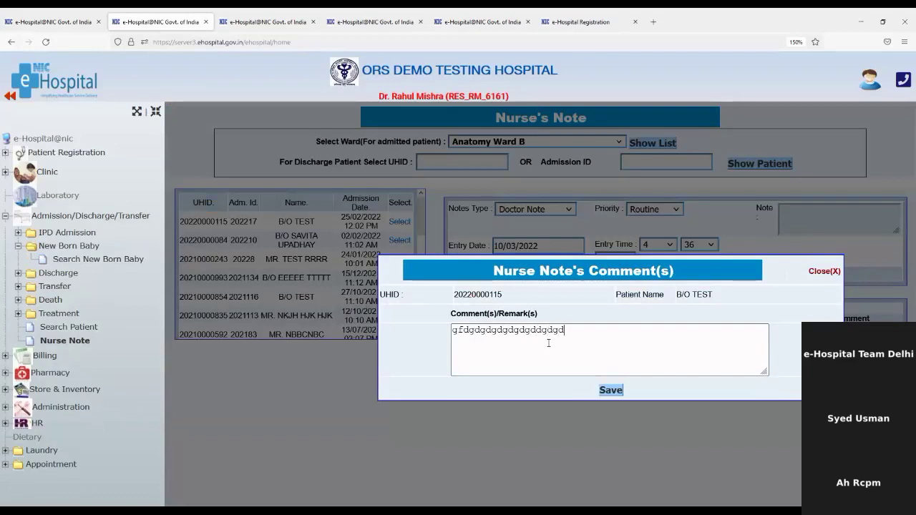
click(610, 390)
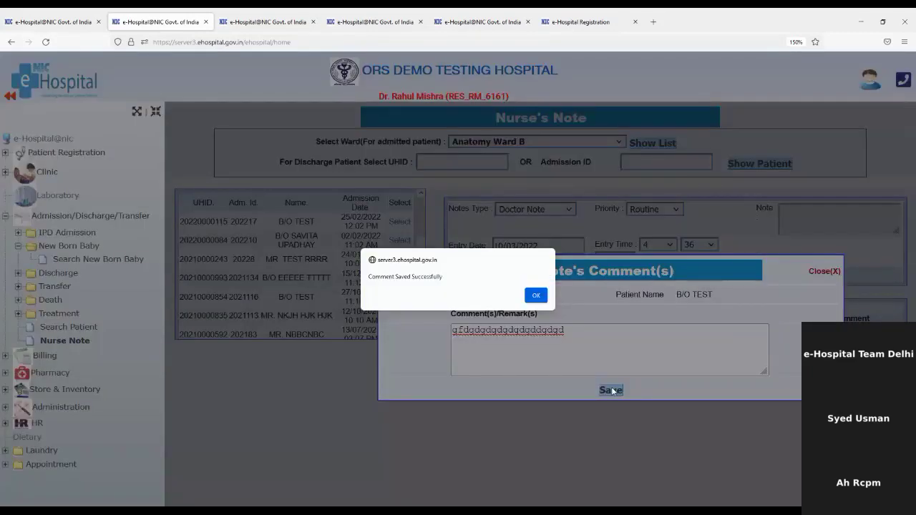
click(535, 296)
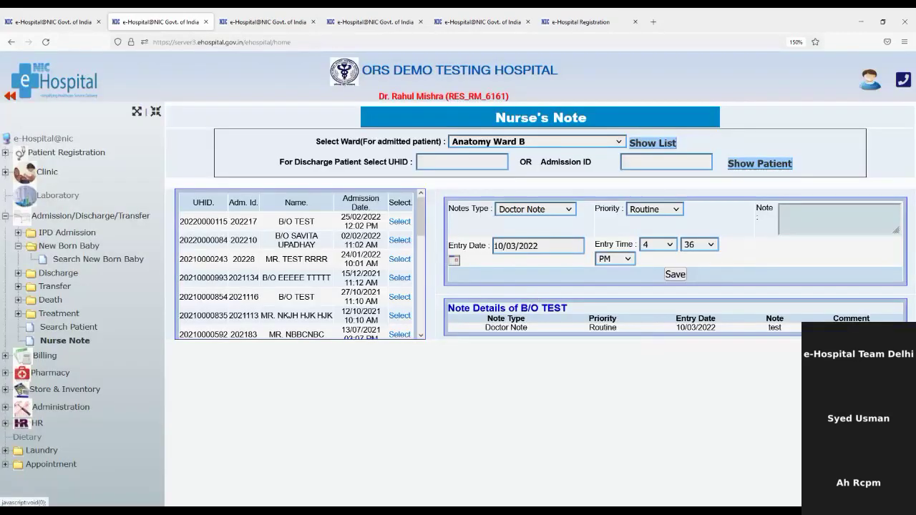
Check the saved comment in its popup, then expand the Discharge options.
click(857, 328)
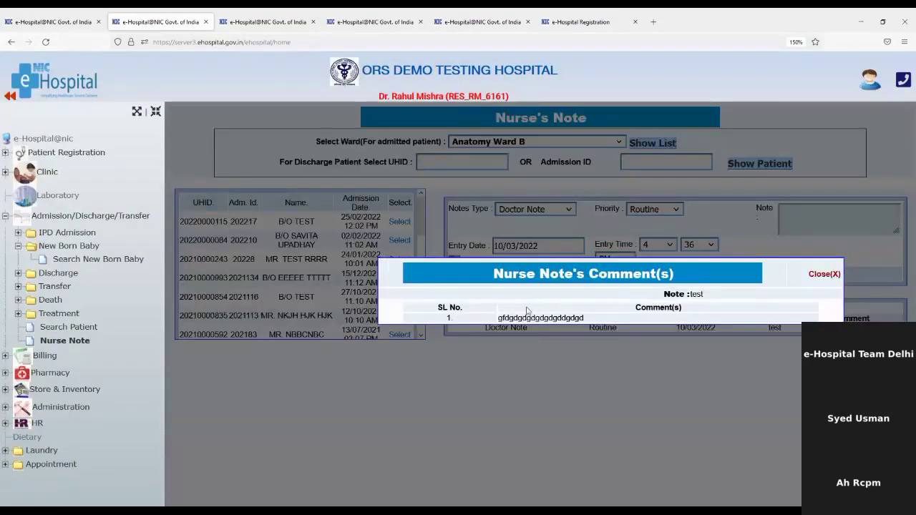
drag(499, 317, 596, 319)
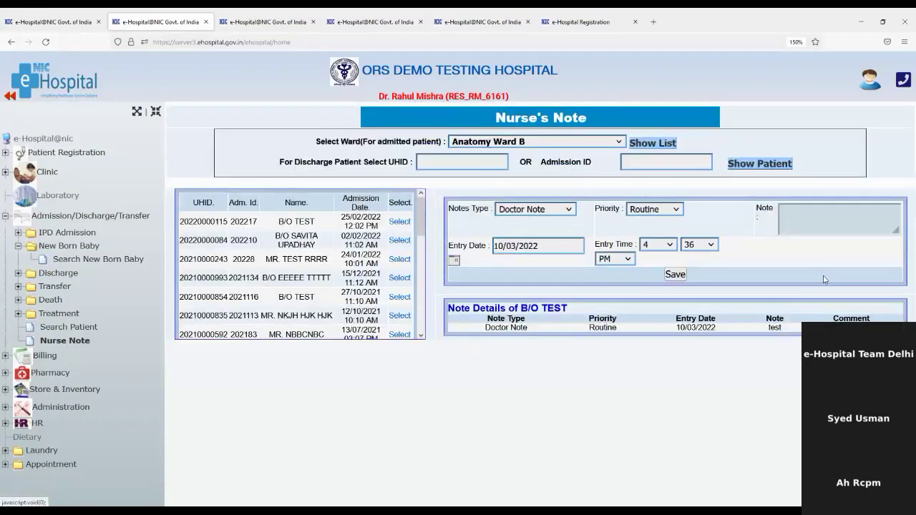
click(822, 277)
click(20, 273)
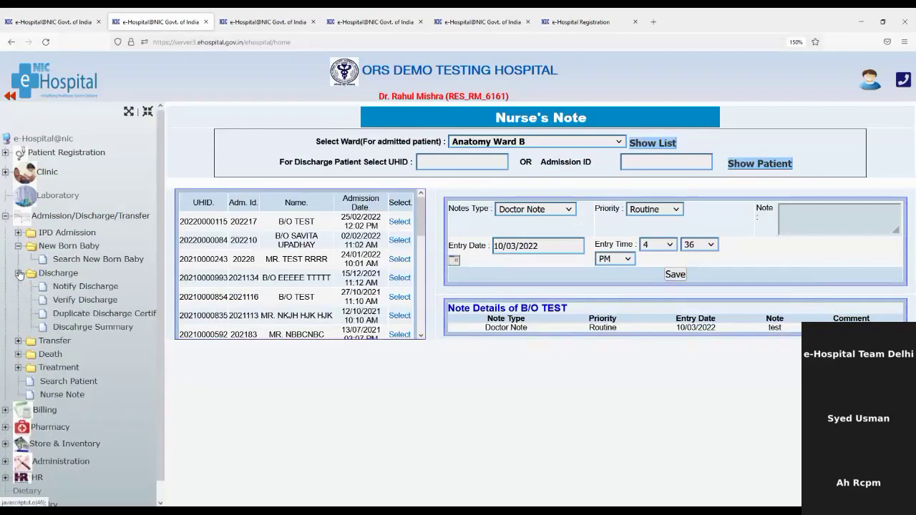
scroll(22, 286, down, 1)
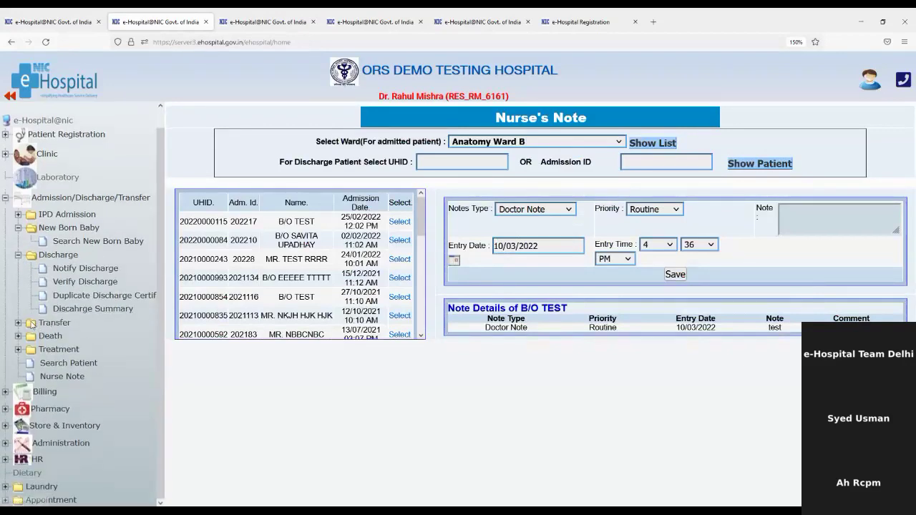
Expand Transfer and open Bed Allocation for Anatomy Ward B.
click(20, 323)
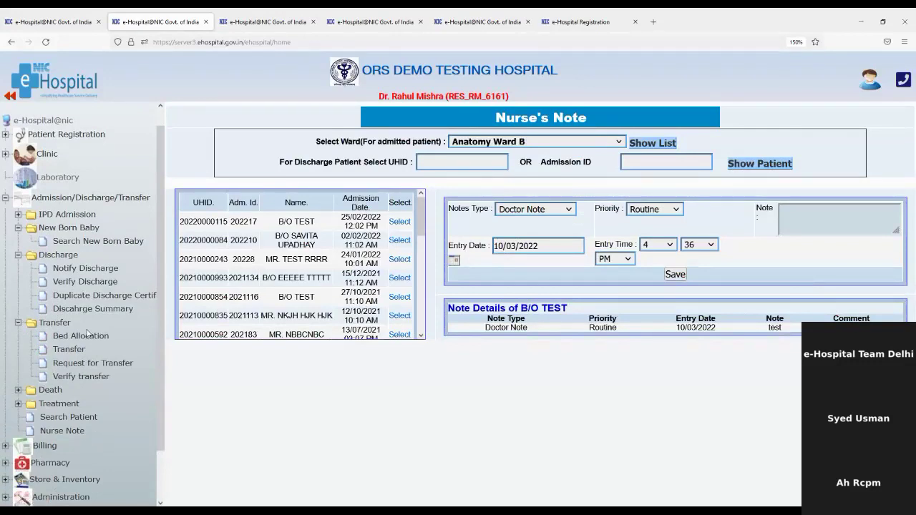
click(79, 337)
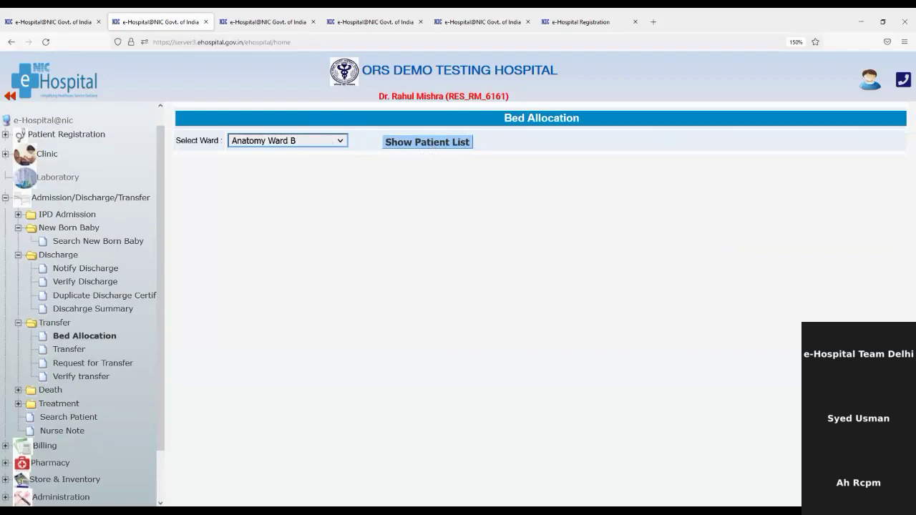
List Anatomy Ward B's waiting patients and allocate Beds-type bed 10 to the first one.
click(447, 144)
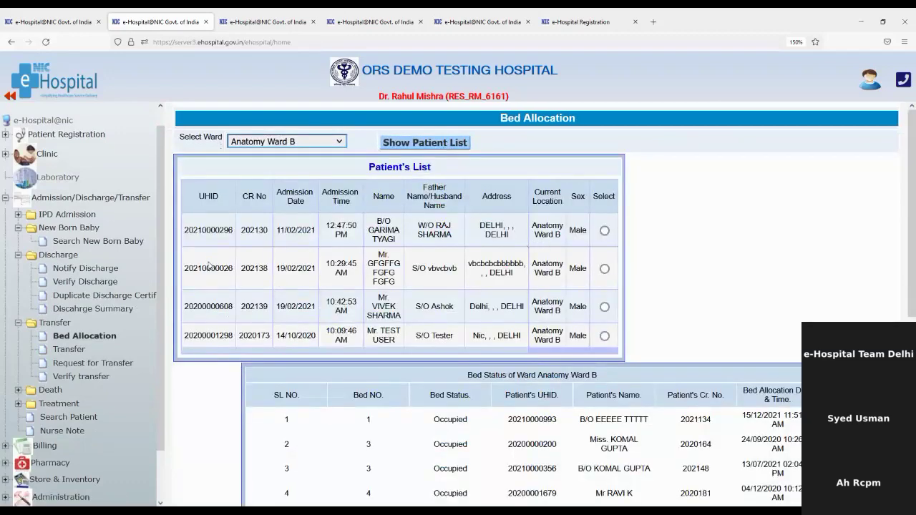
drag(183, 229, 235, 335)
click(274, 288)
click(605, 231)
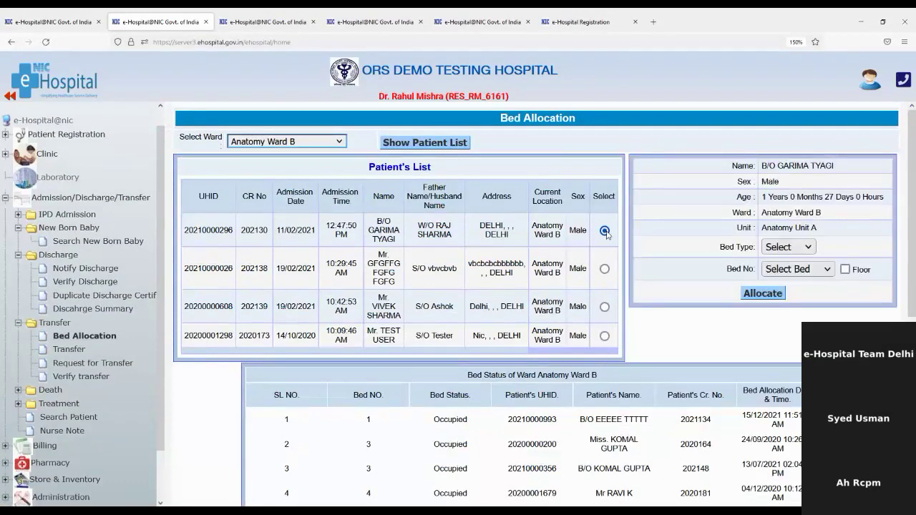
click(803, 252)
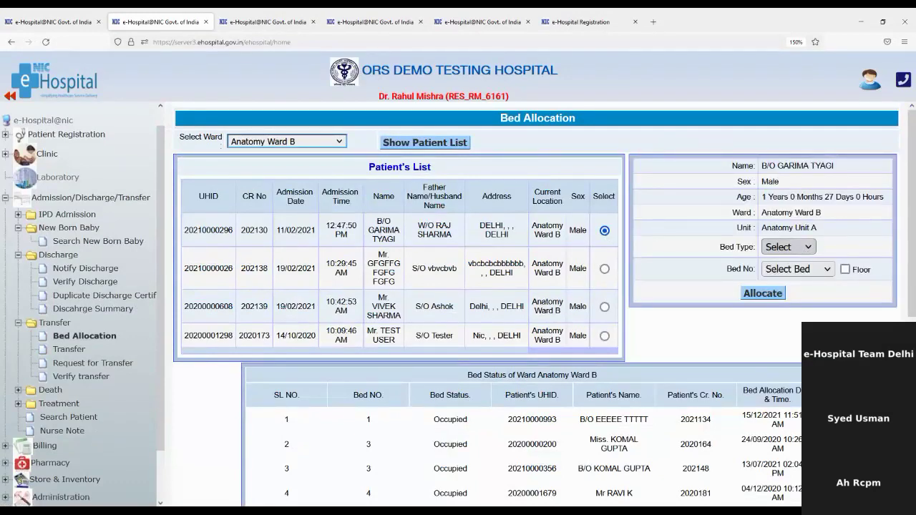
click(780, 288)
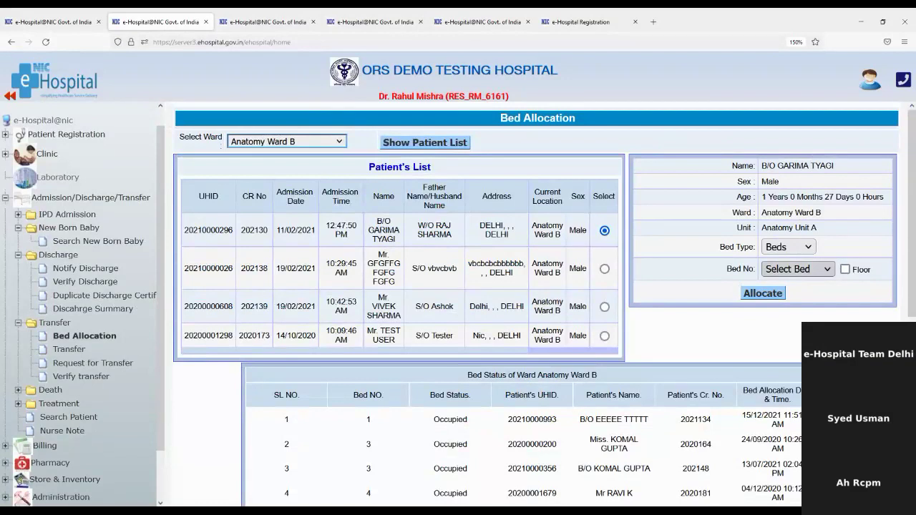
click(804, 315)
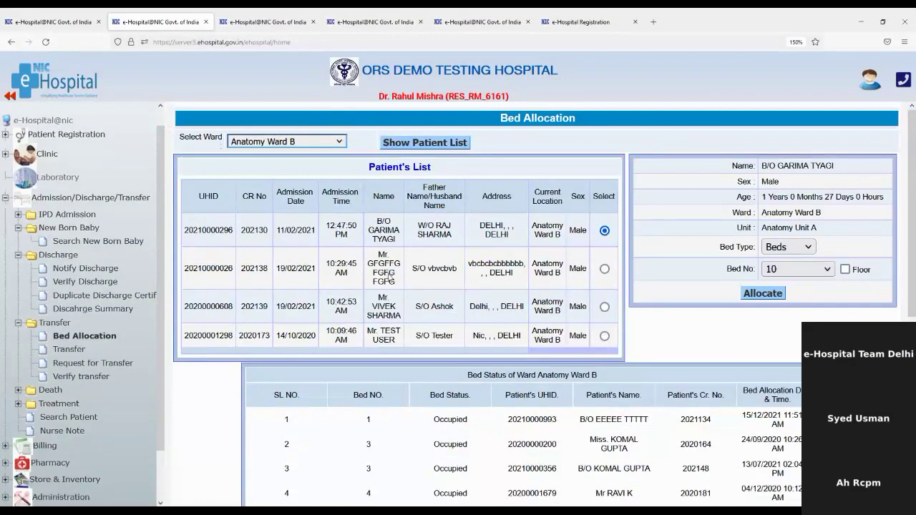
double_click(214, 228)
key(ctrl+c)
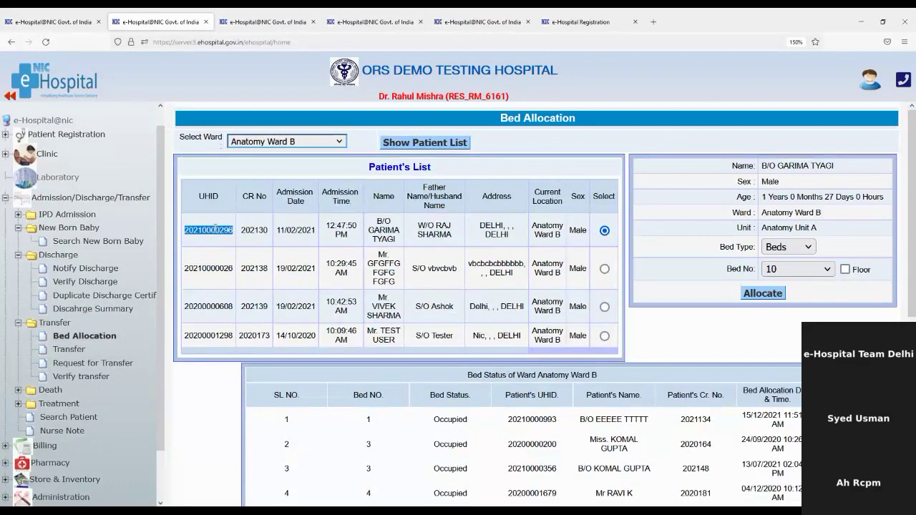
click(762, 293)
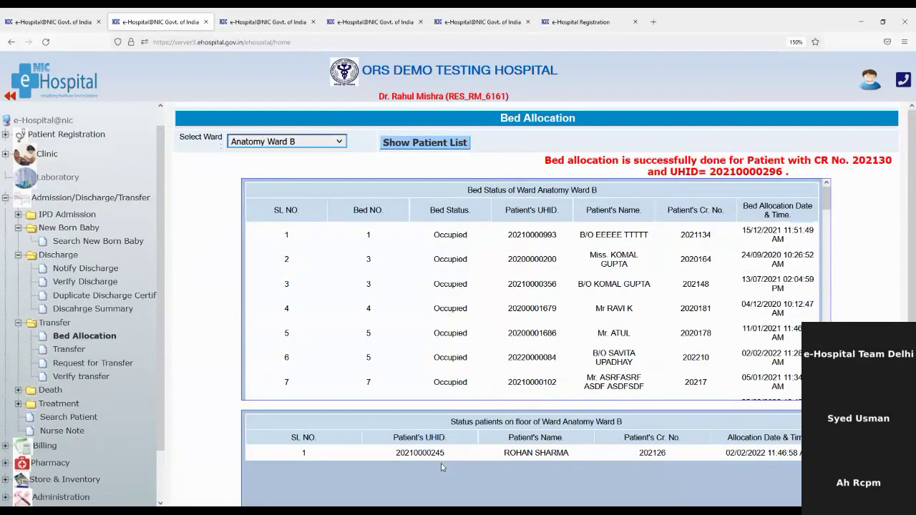
scroll(468, 442, down, 3)
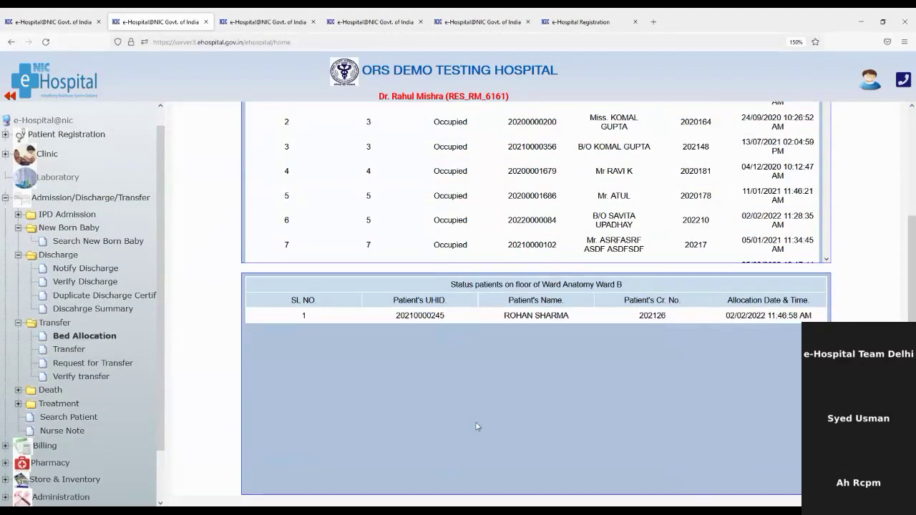
scroll(477, 425, up, 3)
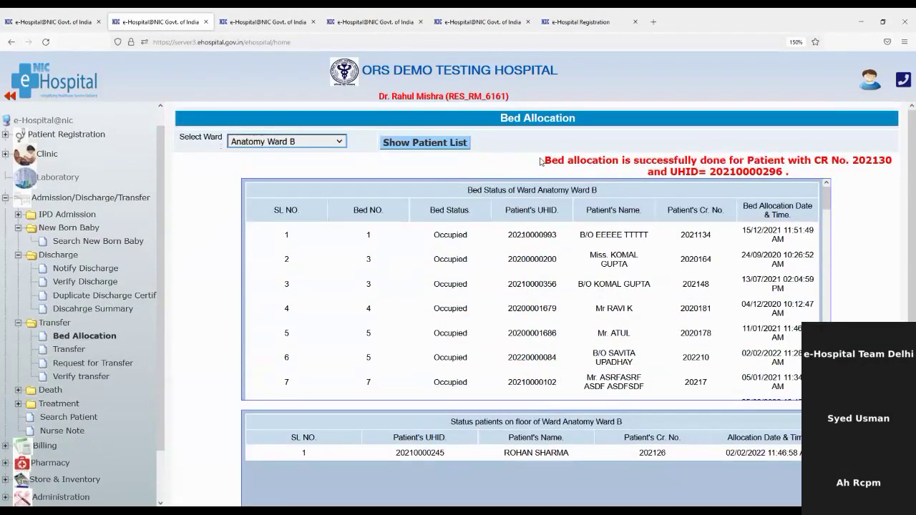
drag(544, 160, 735, 156)
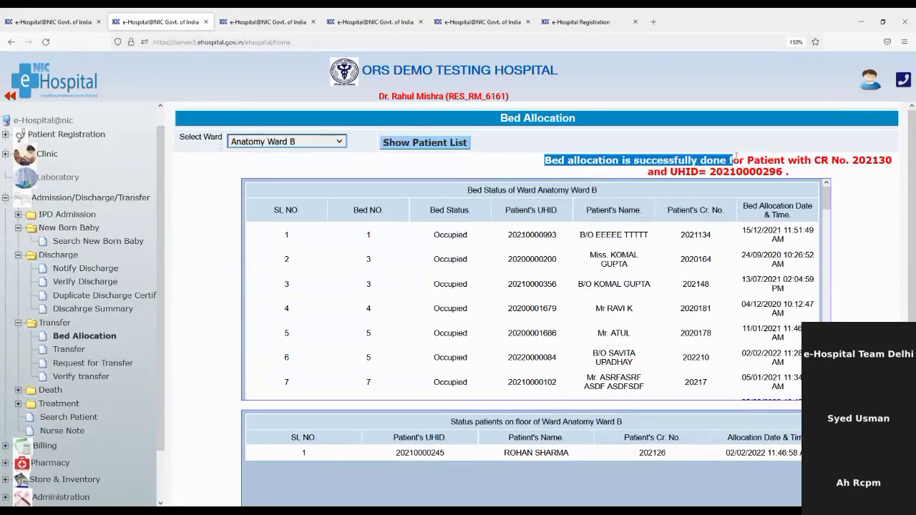
drag(736, 156, 869, 168)
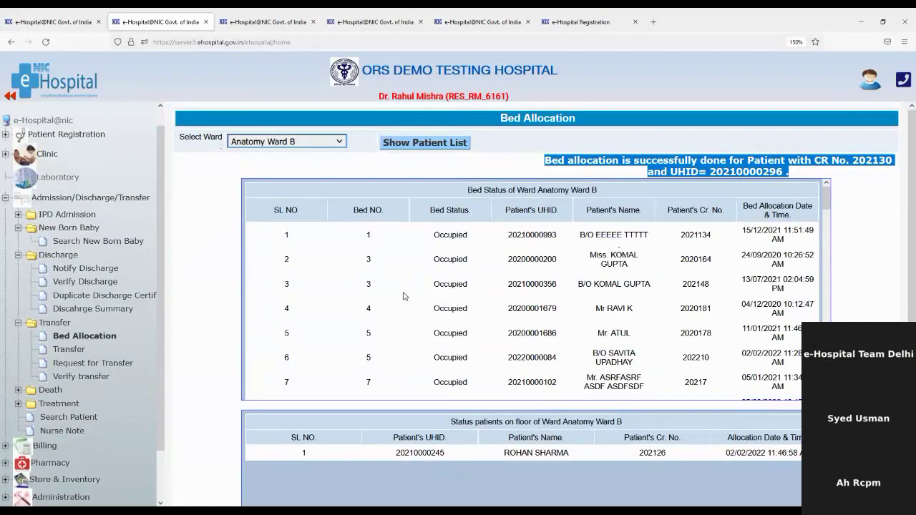
click(442, 142)
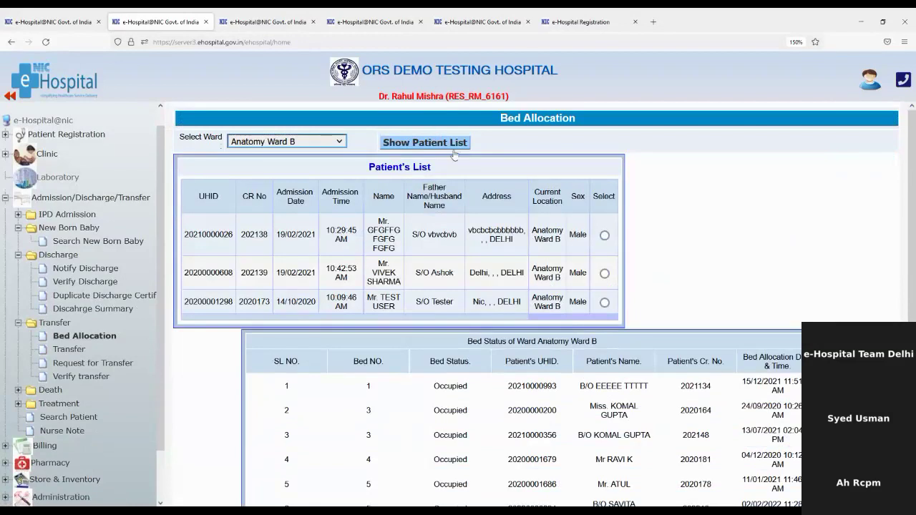
scroll(578, 392, down, 3)
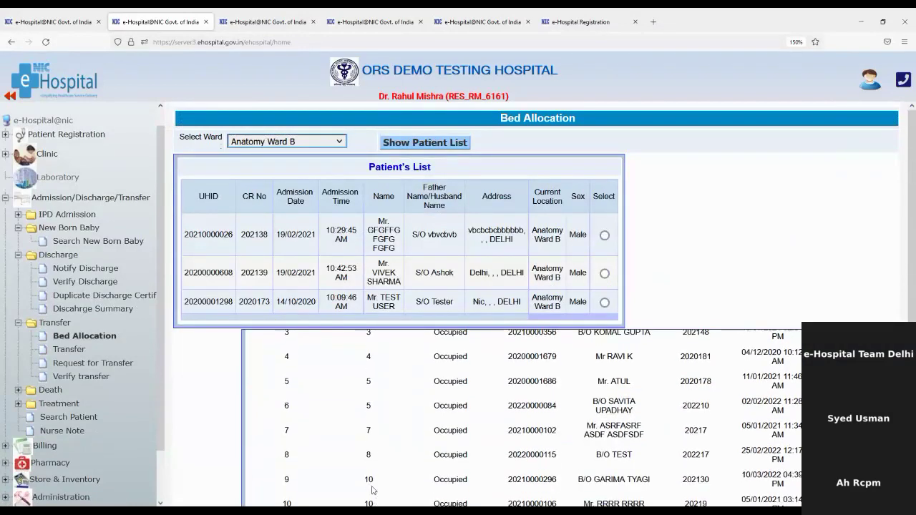
drag(365, 481, 748, 475)
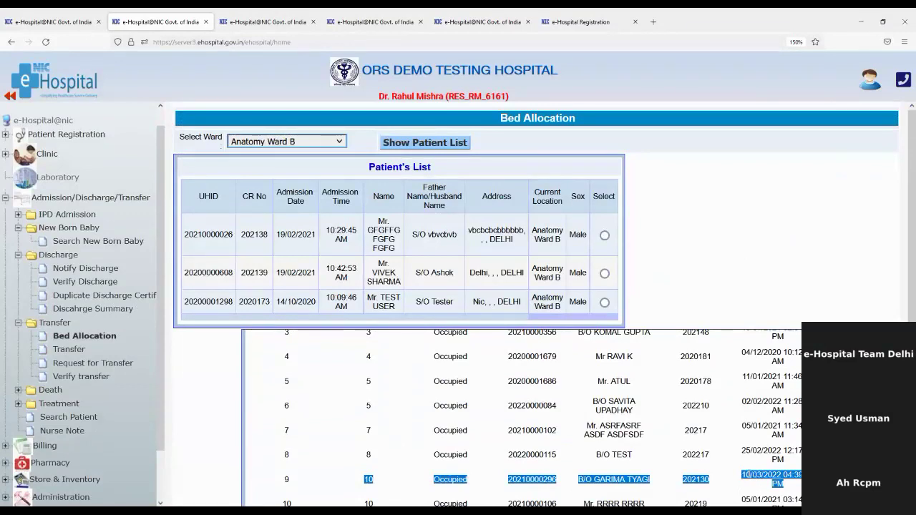
click(708, 475)
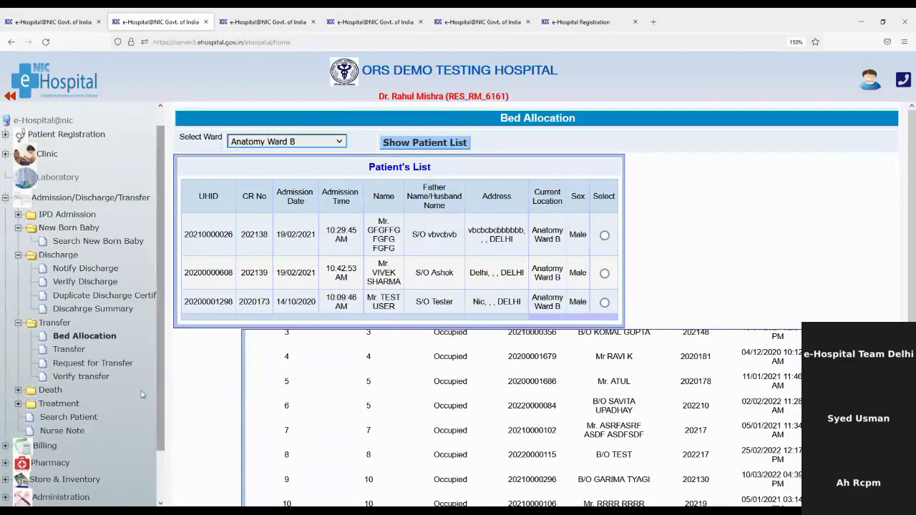
Open the Transfer Patient form from the Transfer section of the sidebar.
click(79, 351)
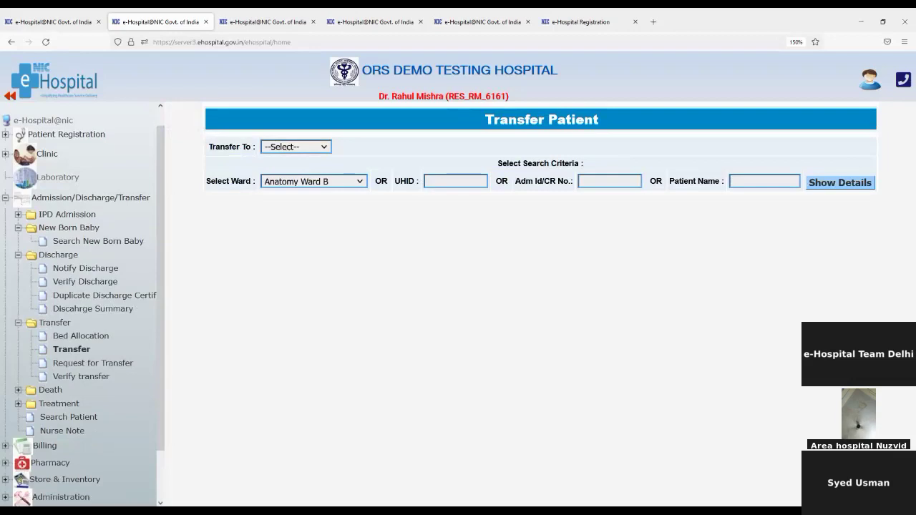
Choose a ward transfer, clear the ward filter, find the patient by pasted UHID and select them.
click(278, 174)
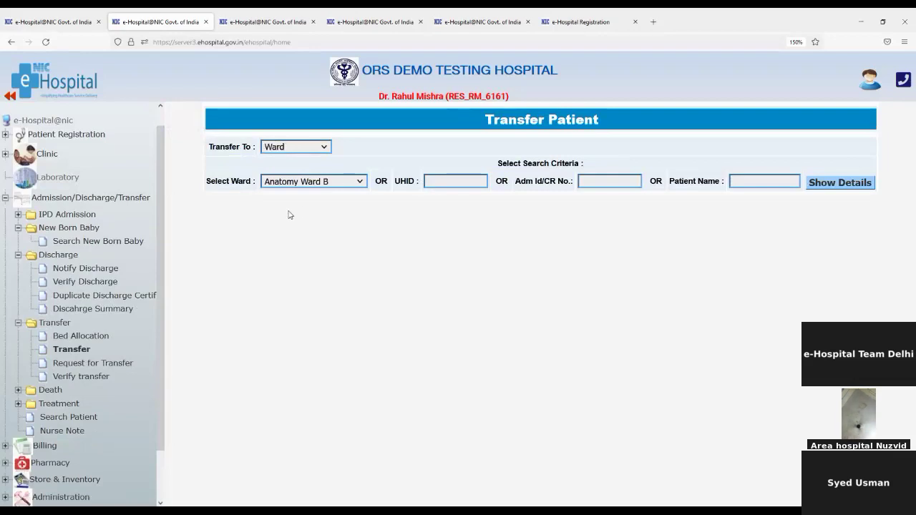
click(340, 180)
click(305, 200)
click(457, 182)
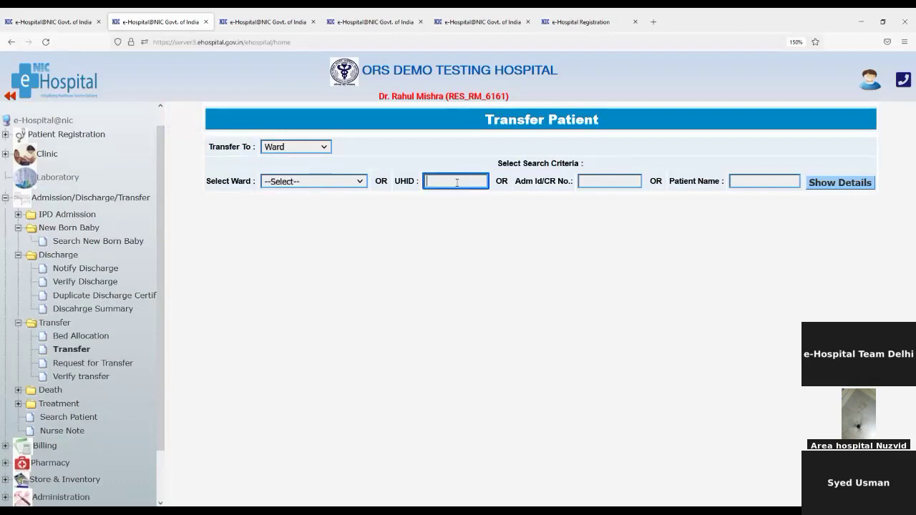
key(ctrl+v)
click(833, 188)
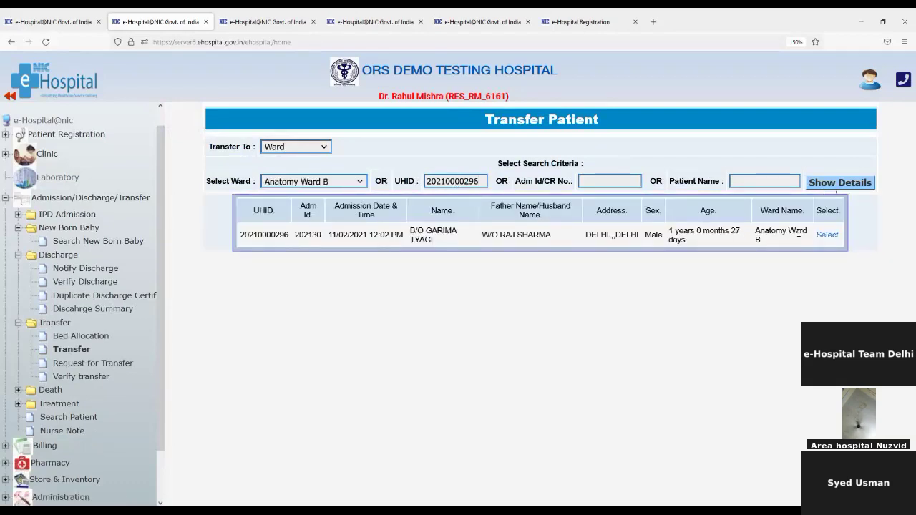
click(826, 234)
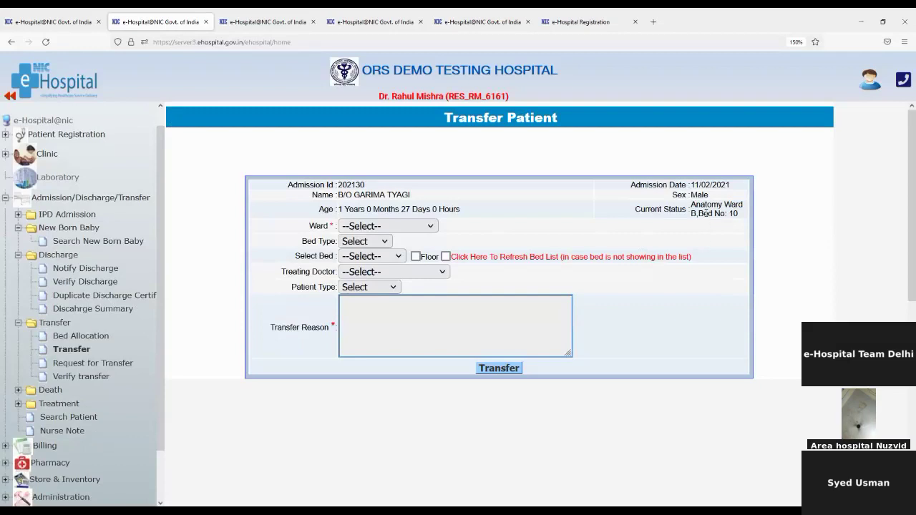
Assign Anatomy Ward A, bed type Beds, bed 37 and a treating doctor.
drag(704, 214, 741, 224)
click(530, 235)
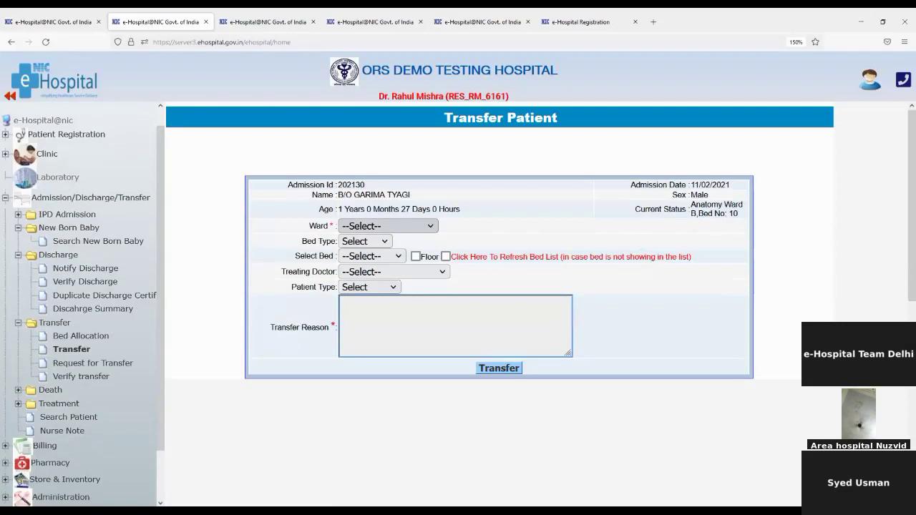
click(379, 247)
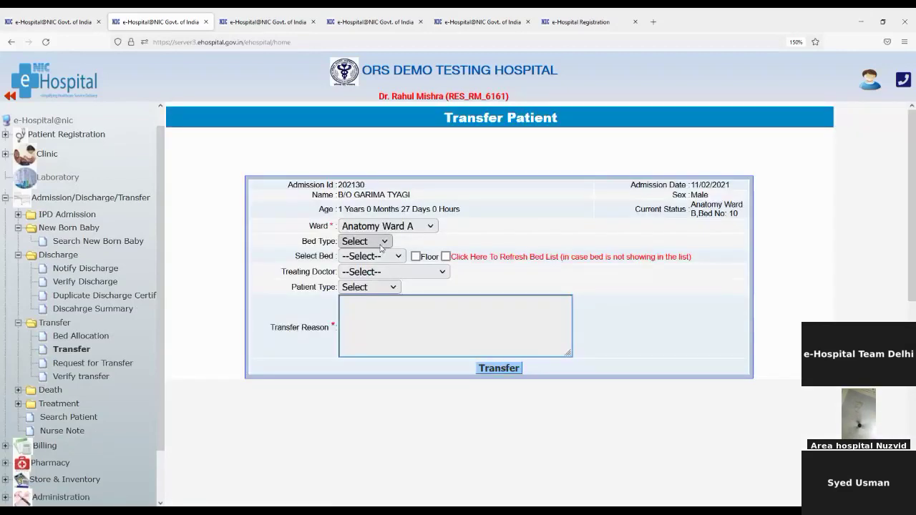
click(382, 243)
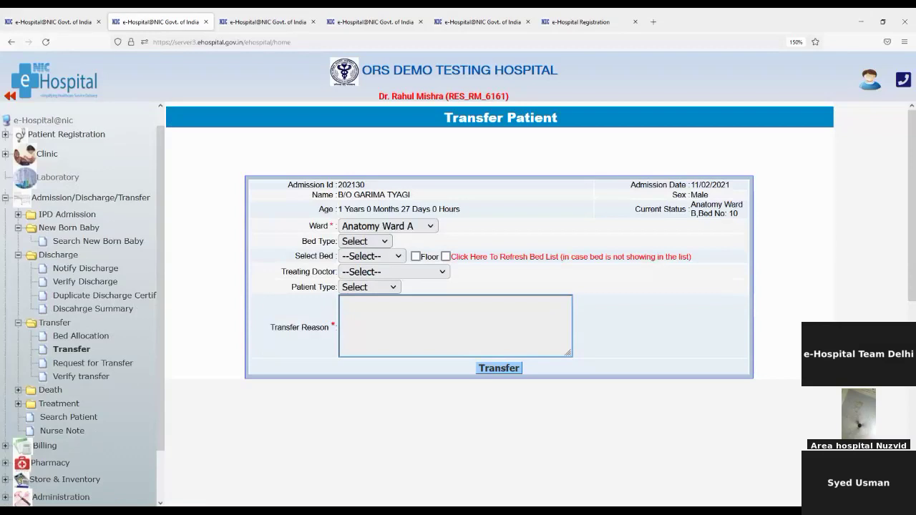
click(368, 272)
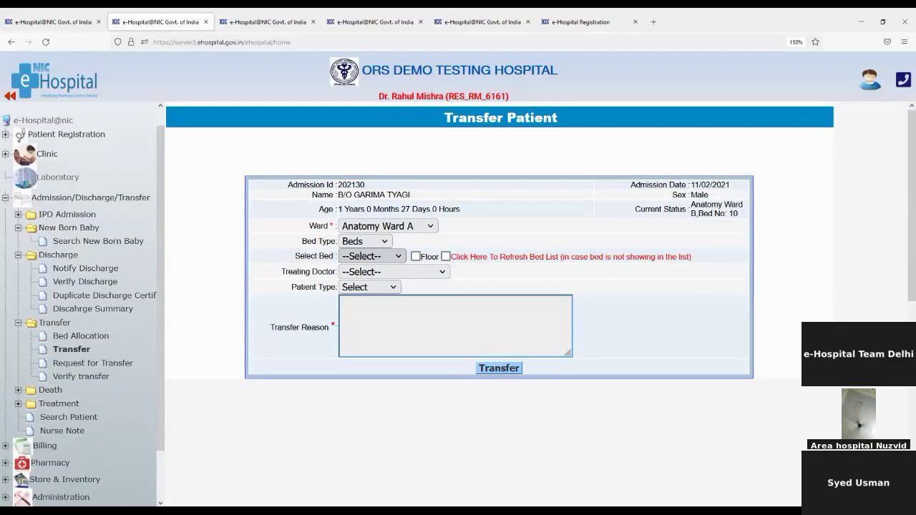
click(361, 293)
click(368, 273)
click(375, 300)
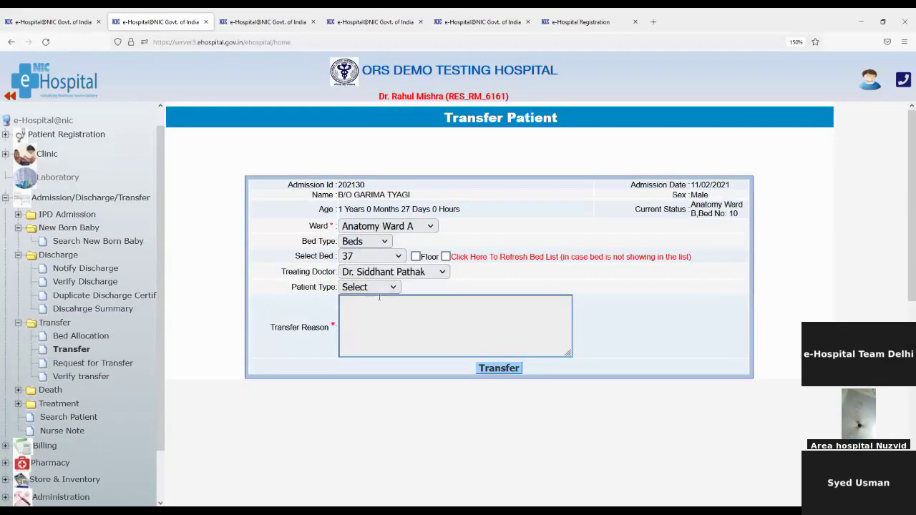
Set patient type to Diabetic, enter reason 'test' and submit the transfer.
click(382, 290)
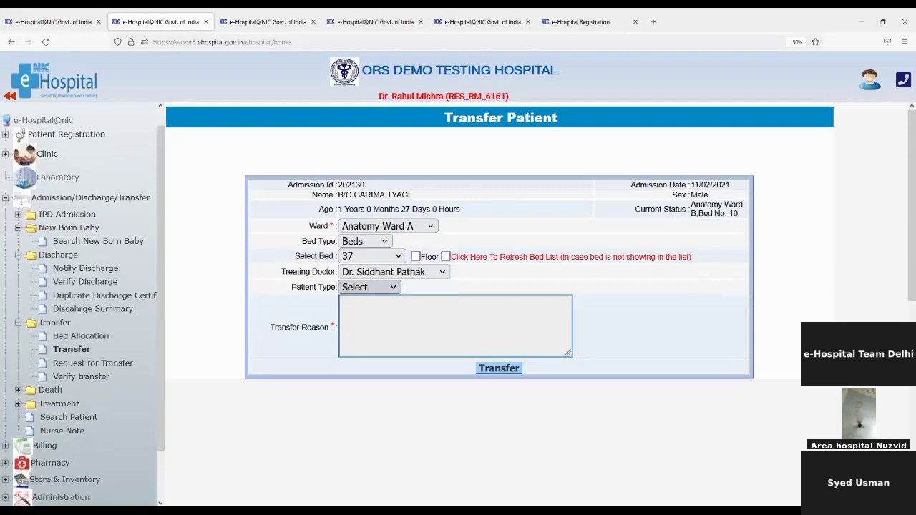
click(387, 323)
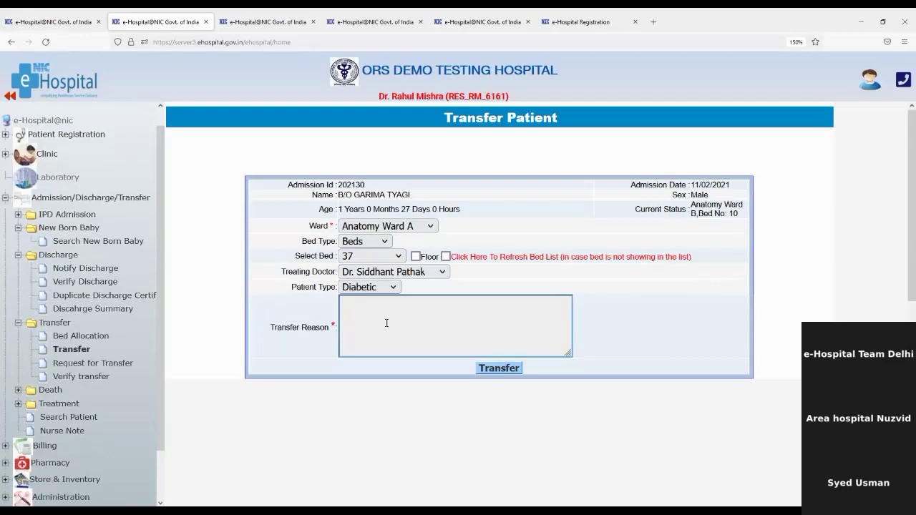
text(test)
click(502, 373)
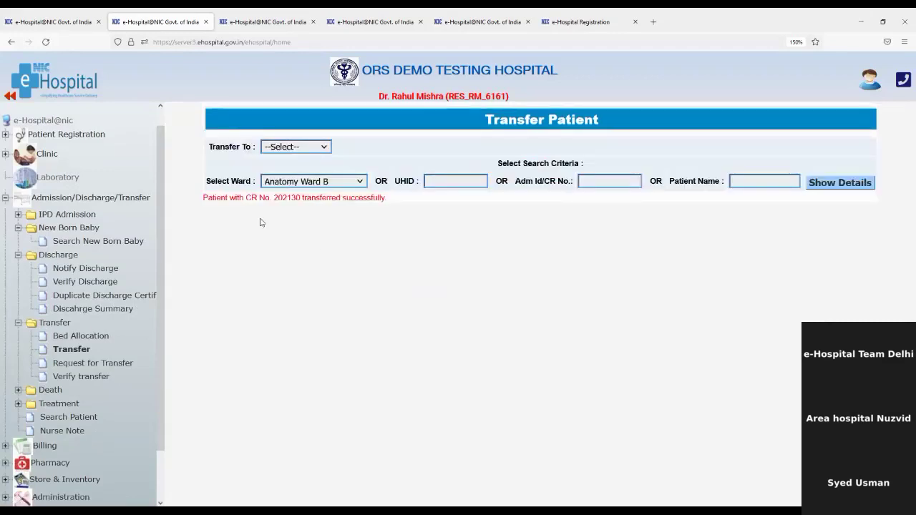
Search IPD patients by the pasted UHID and open the patient's details.
drag(214, 197, 402, 200)
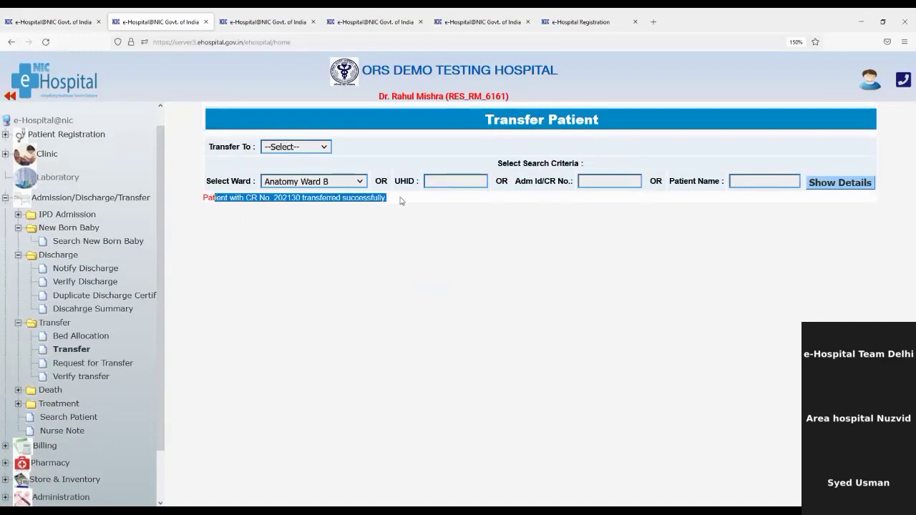
click(415, 212)
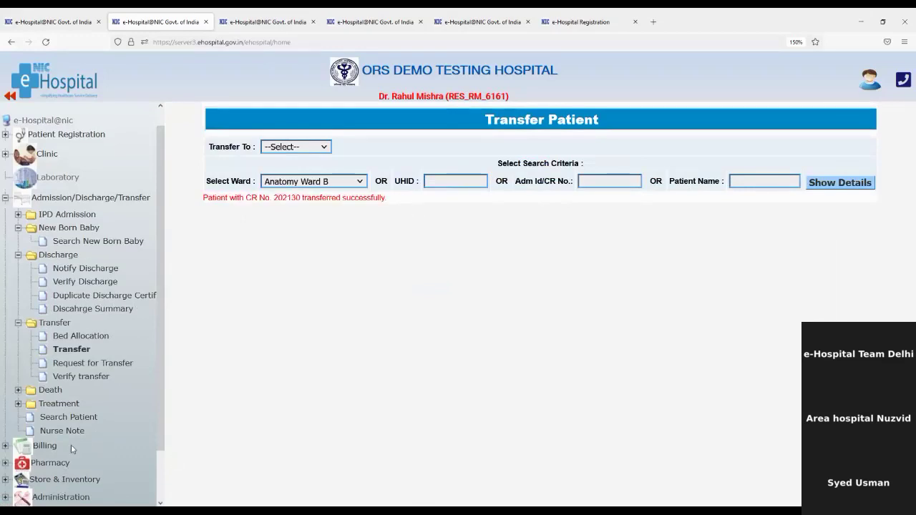
scroll(74, 447, down, 1)
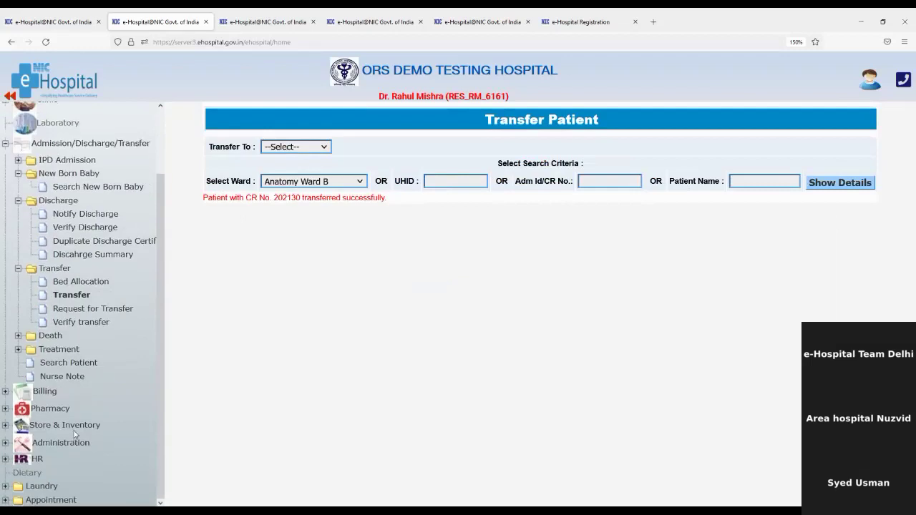
click(72, 363)
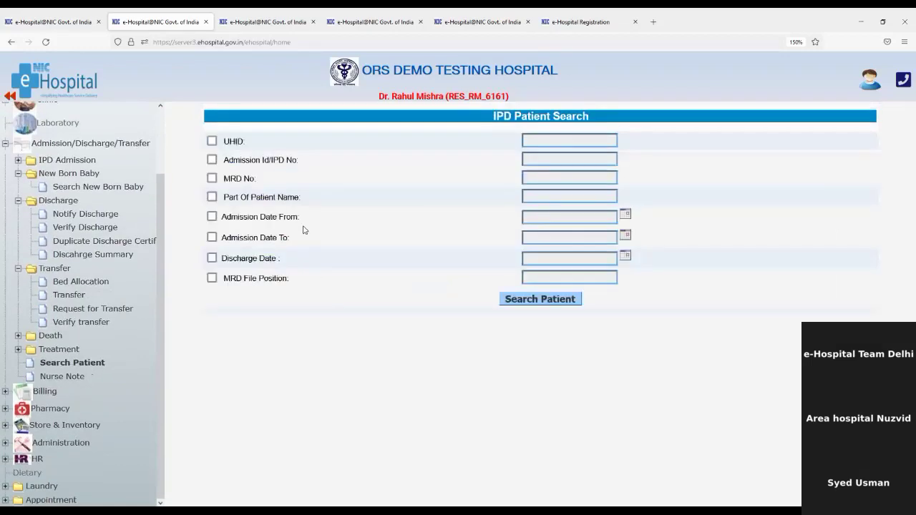
click(550, 140)
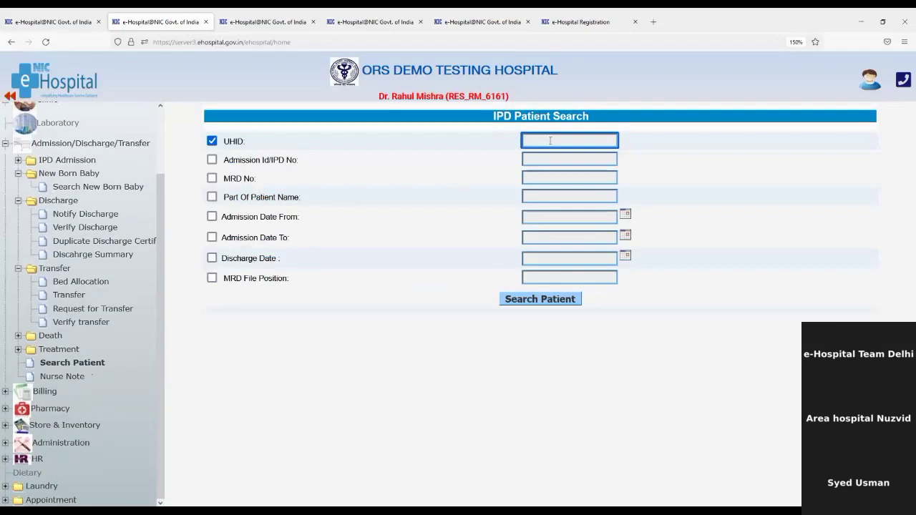
key(ctrl+v)
click(552, 304)
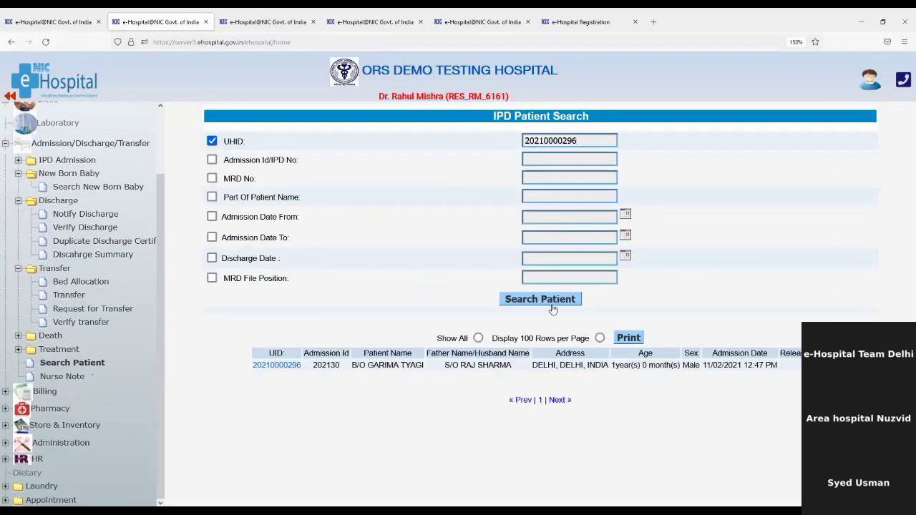
click(281, 367)
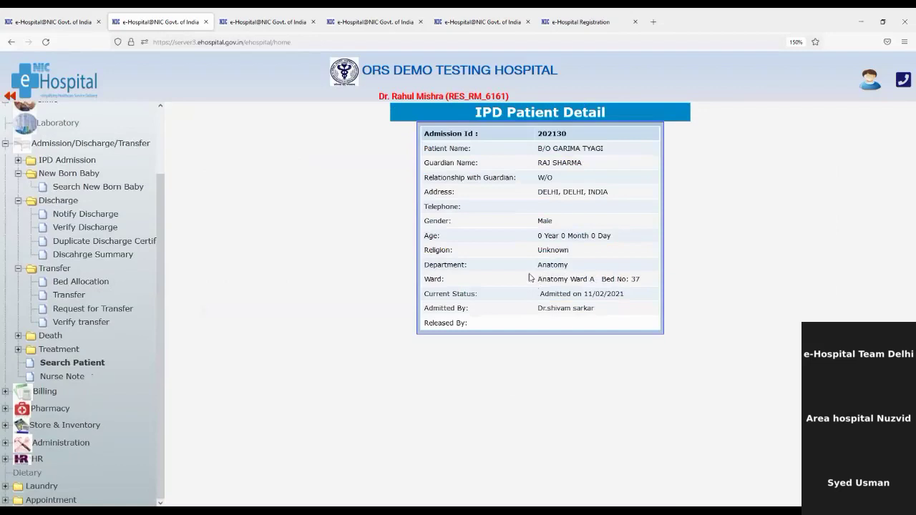
Verify the patient's ward now shows Anatomy Ward A, bed 37.
drag(542, 279, 648, 283)
click(649, 280)
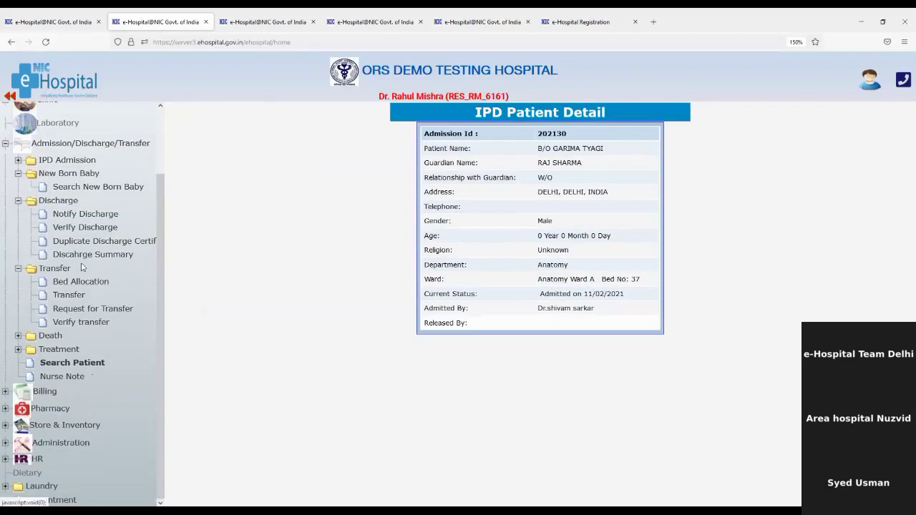
scroll(84, 292, up, 2)
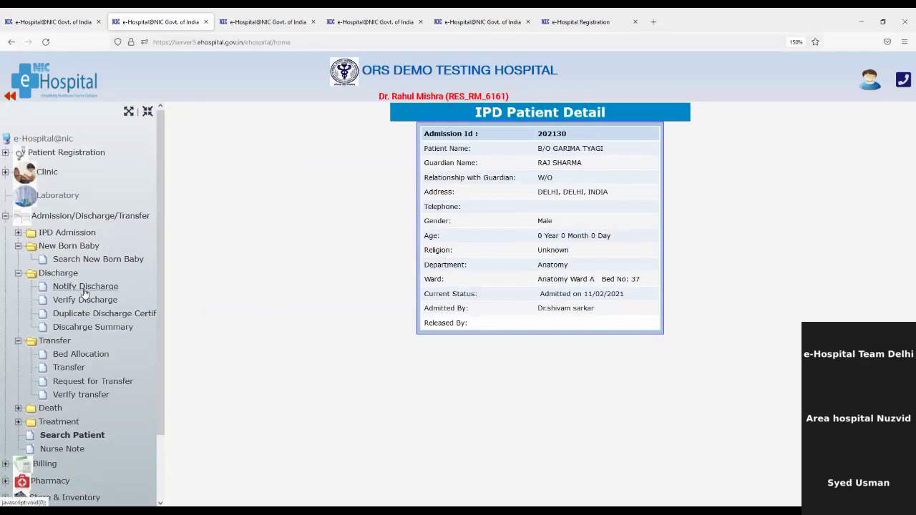
scroll(85, 292, down, 2)
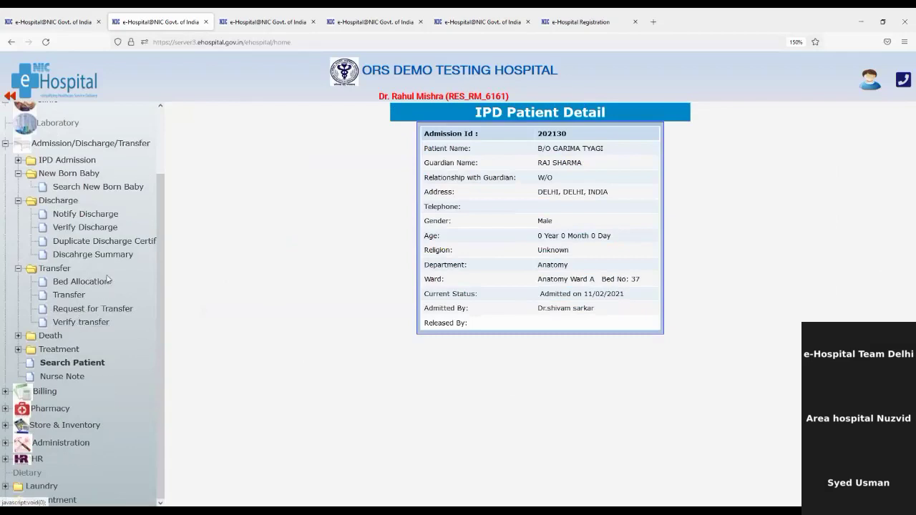
scroll(107, 280, up, 2)
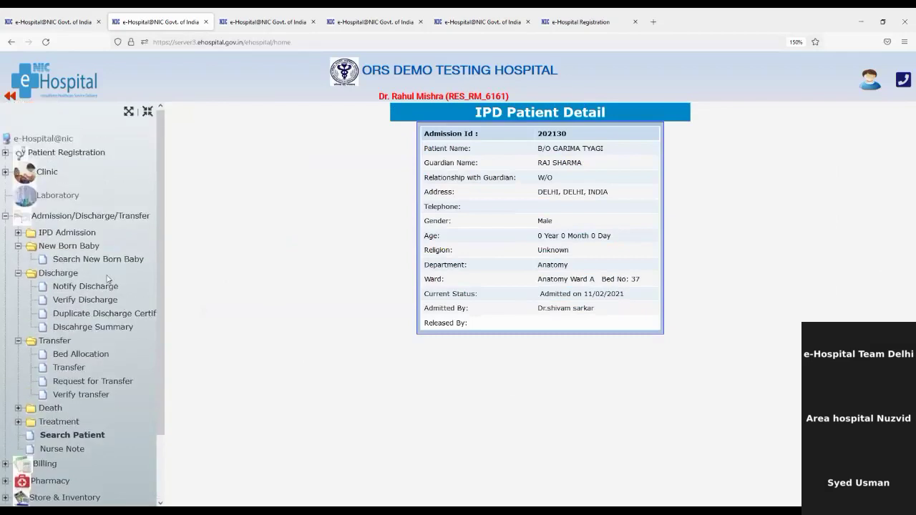
Open the Notify Discharge page from the Discharge section of the sidebar.
click(92, 287)
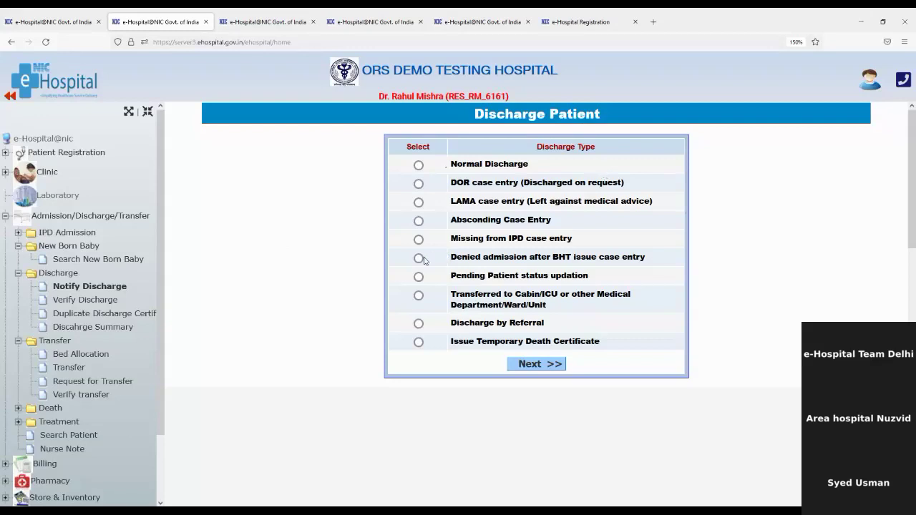
Choose Normal Discharge, clear the ward filter, find the patient by pasted UHID and open Notify Discharge.
click(419, 165)
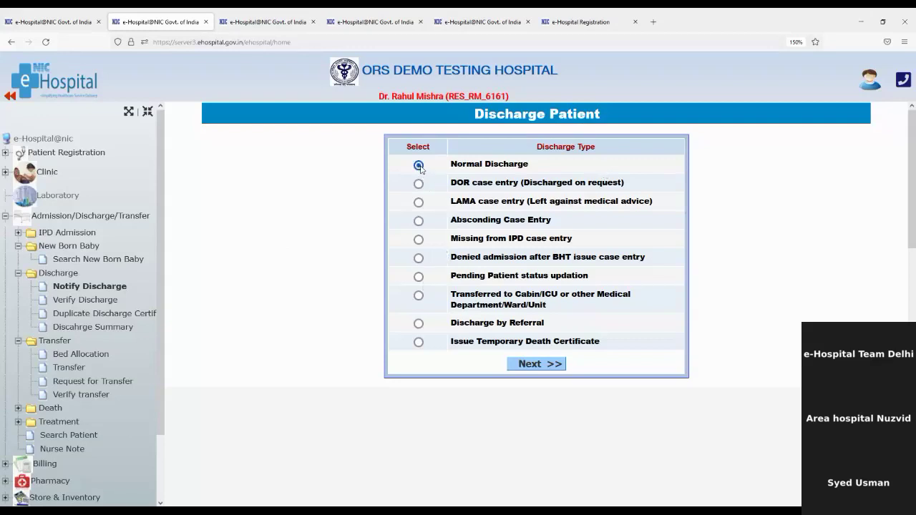
click(540, 364)
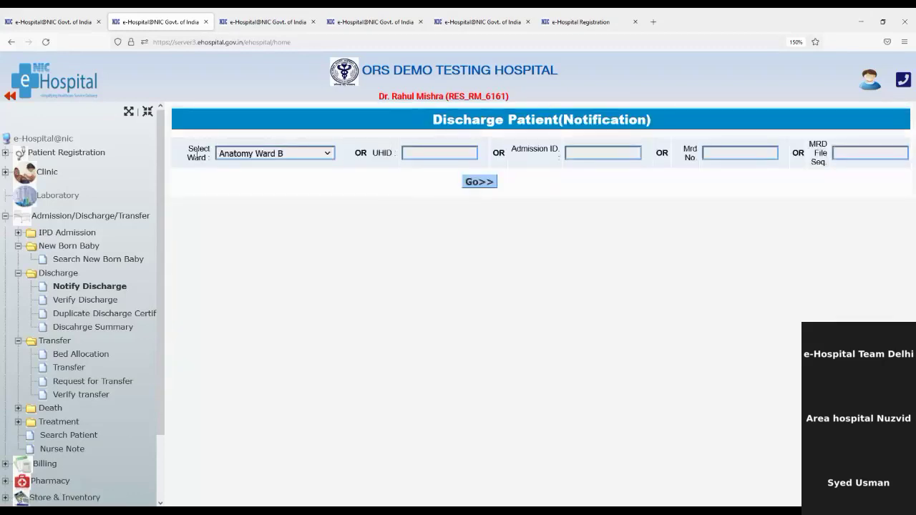
click(296, 158)
click(291, 172)
click(417, 158)
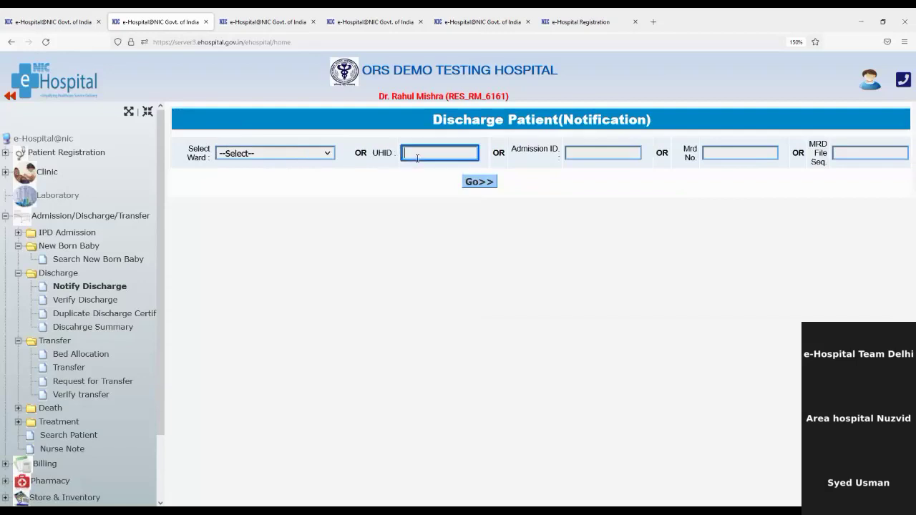
key(ctrl+v)
click(481, 182)
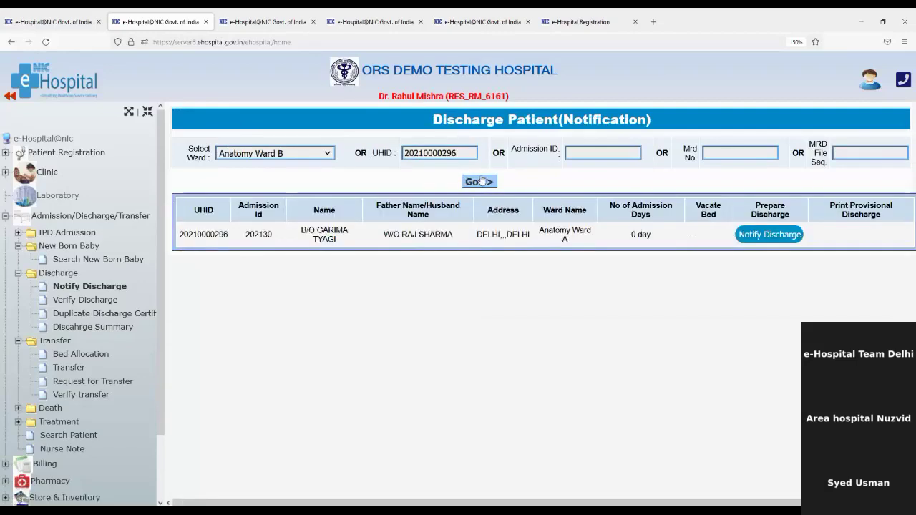
click(770, 242)
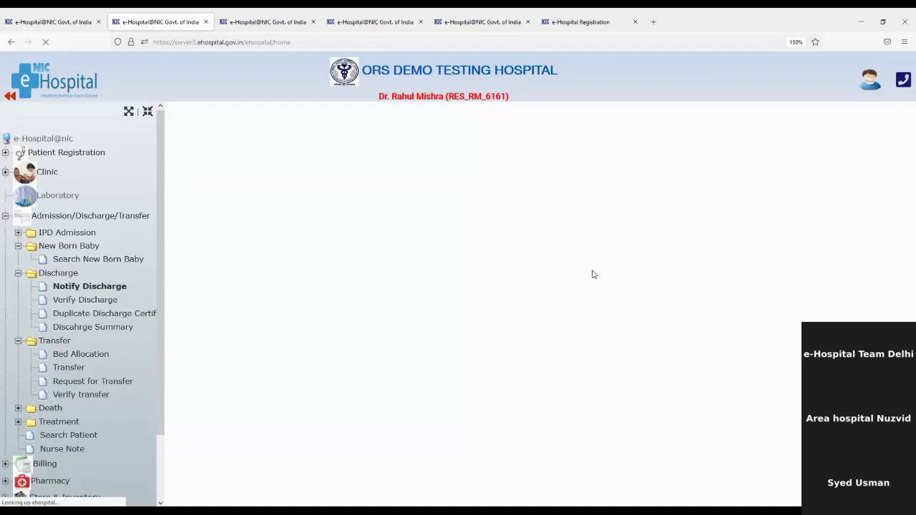
Scroll through the loaded Notify Discharge form to review its sections.
scroll(592, 274, down, 5)
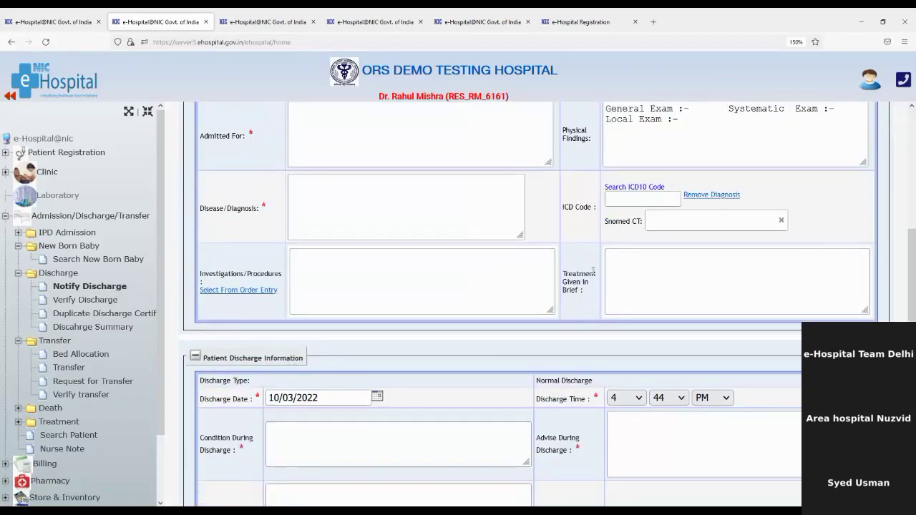
scroll(593, 271, up, 5)
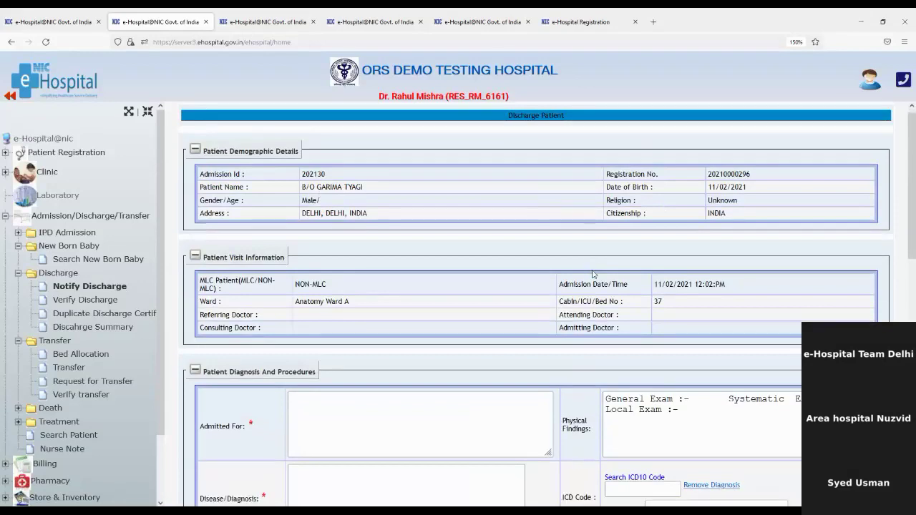
scroll(592, 274, down, 1)
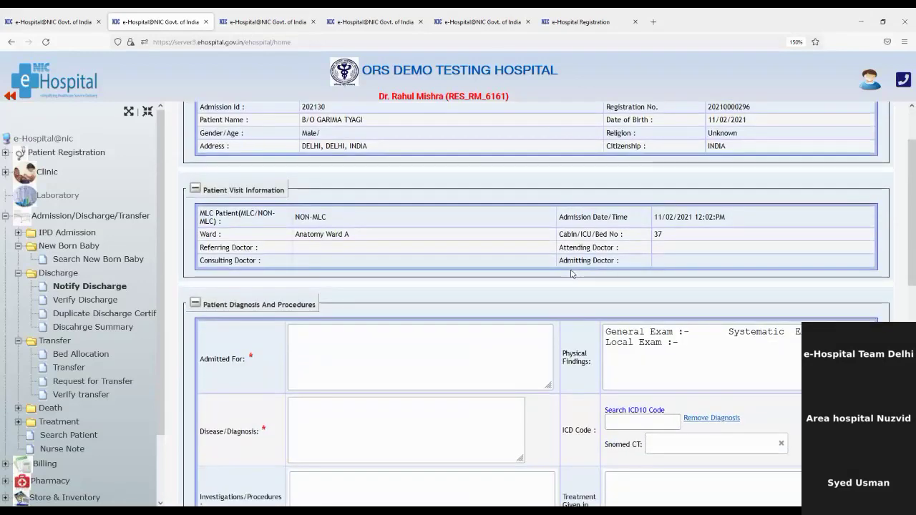
scroll(572, 274, down, 1)
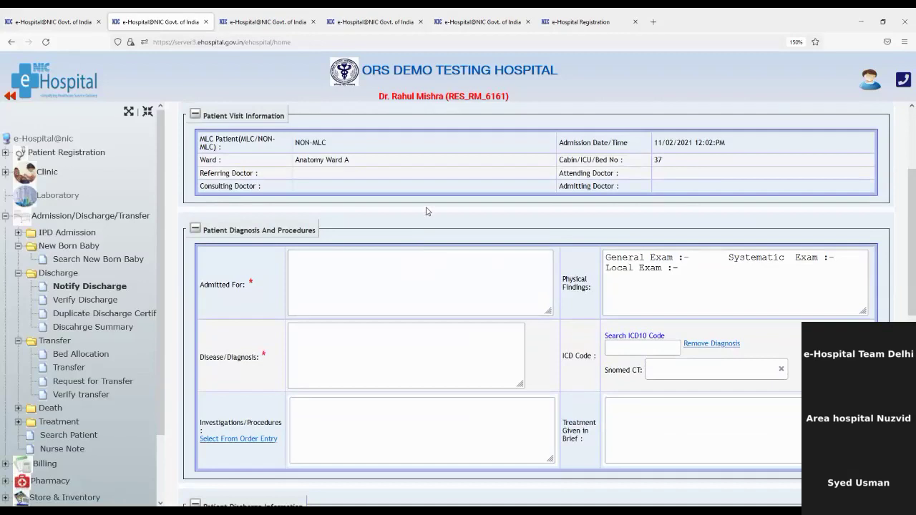
scroll(427, 209, down, 1)
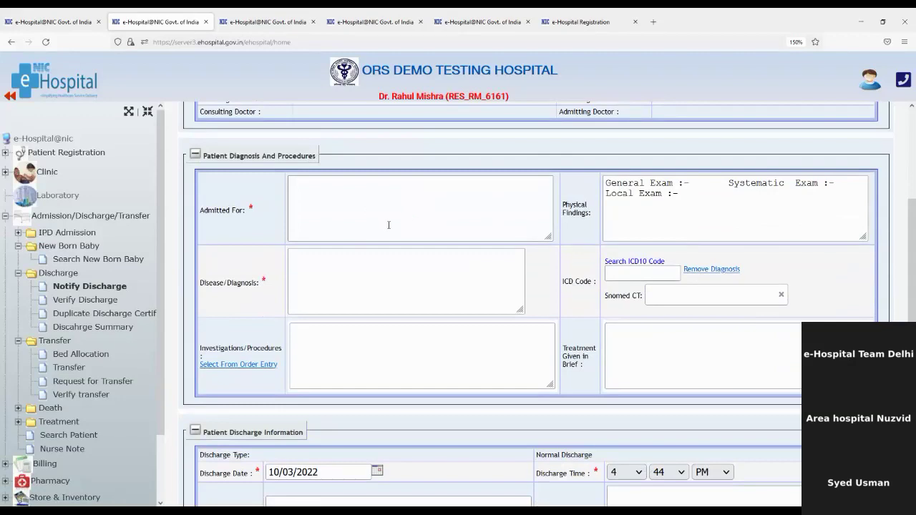
scroll(423, 222, up, 2)
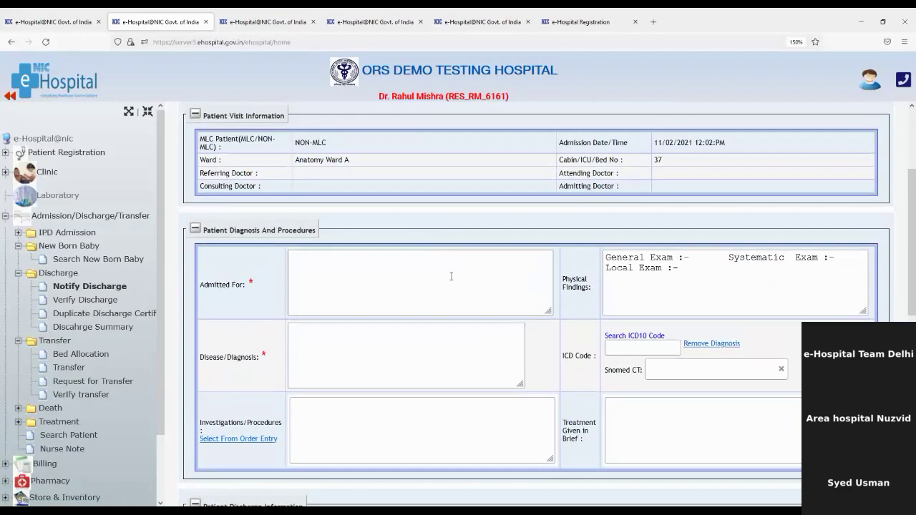
scroll(395, 303, down, 2)
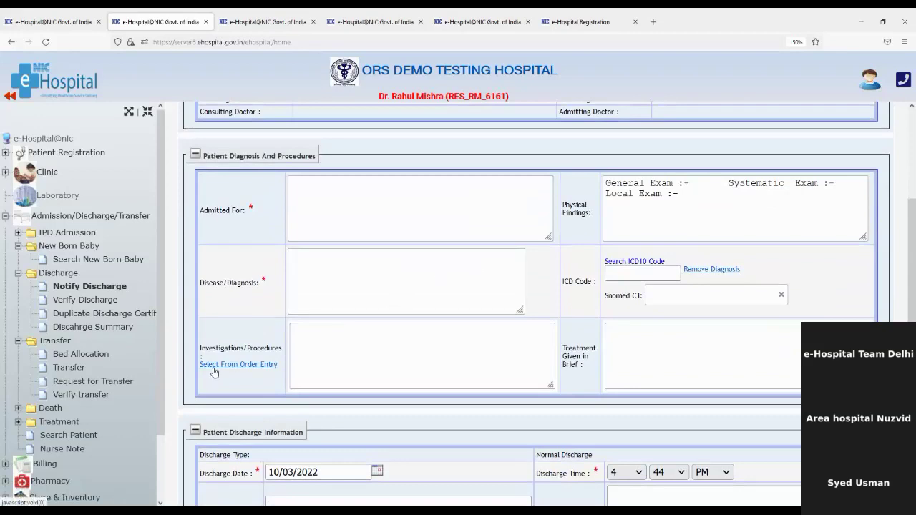
scroll(389, 345, down, 1)
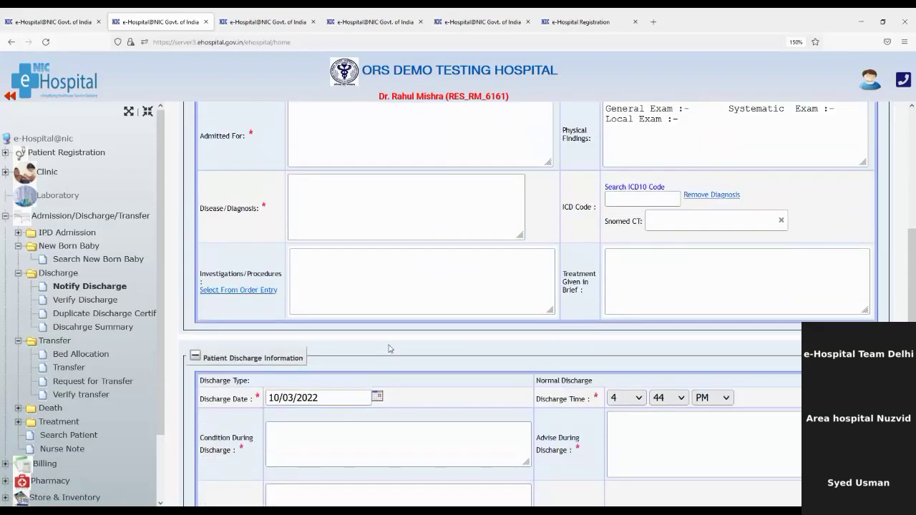
scroll(389, 349, up, 2)
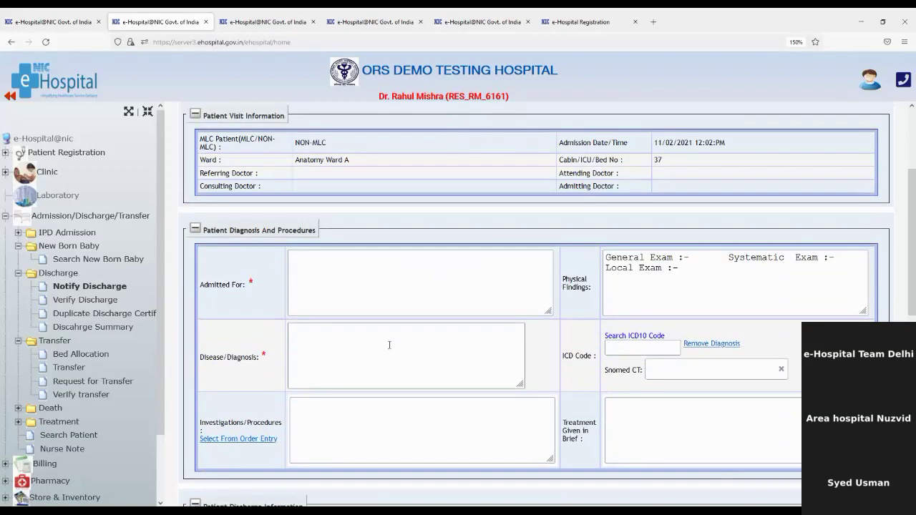
Enter 'test' in Admitted For, Disease/Diagnosis, Condition and Advise.
click(359, 281)
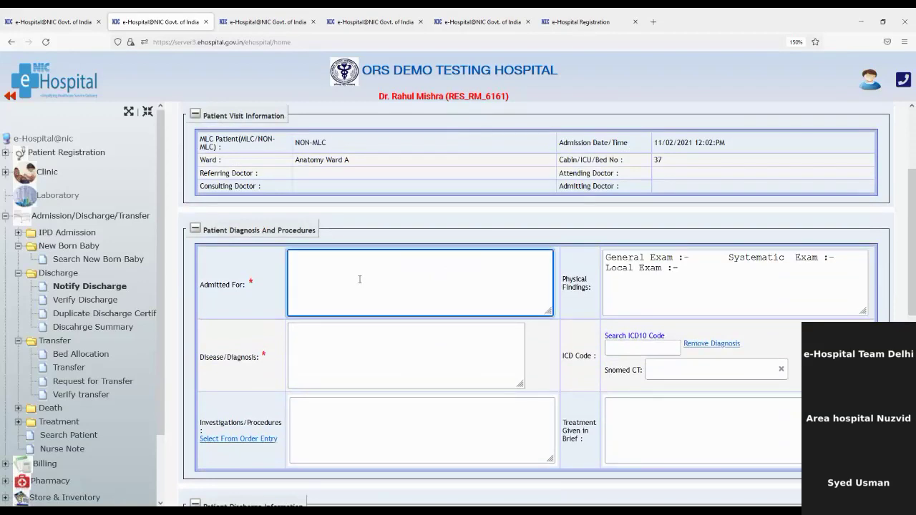
text(test)
click(380, 364)
text(test)
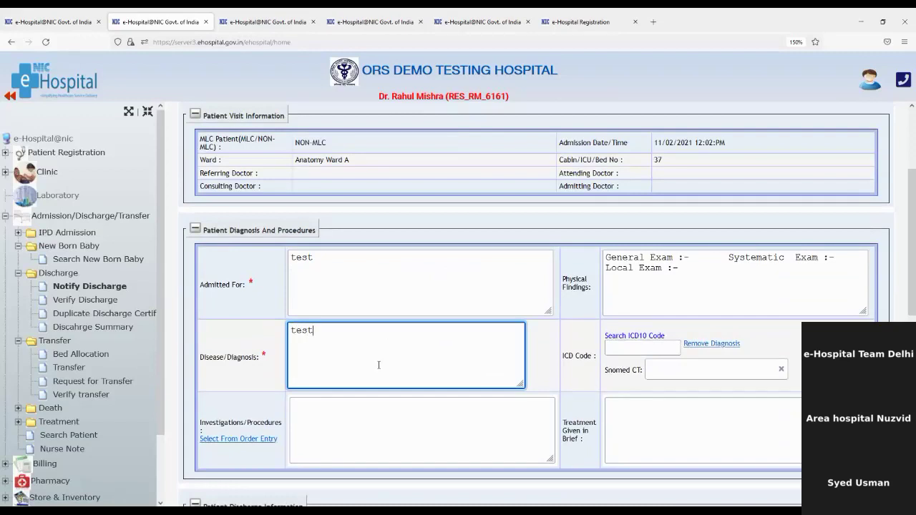
scroll(379, 365, down, 3)
scroll(355, 390, down, 2)
click(346, 377)
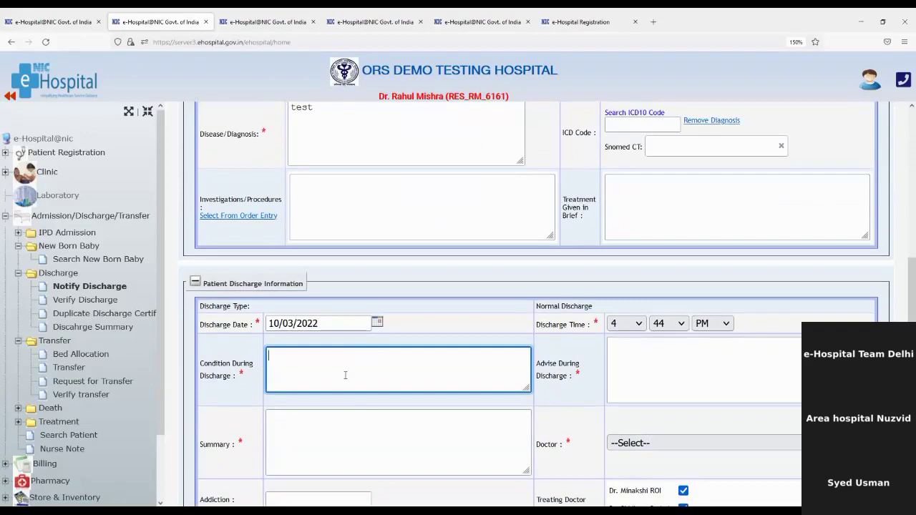
text(test)
click(714, 375)
text(test)
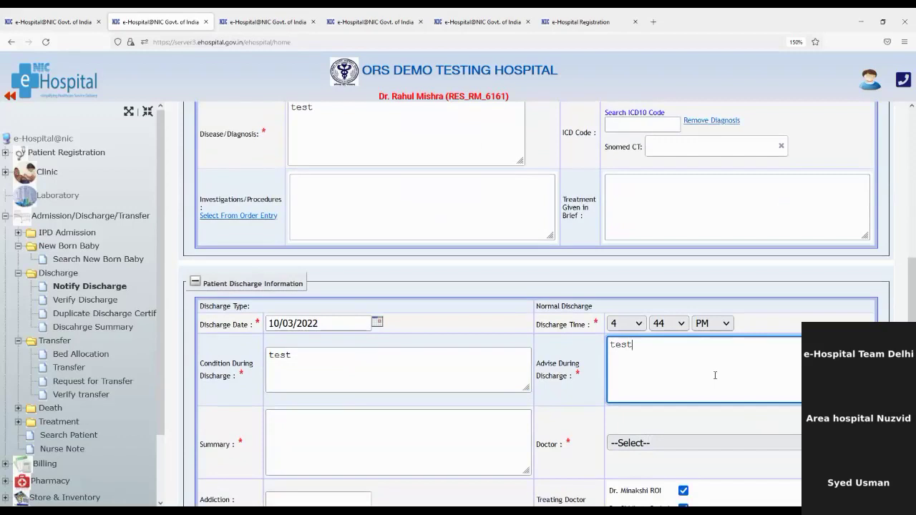
Enter 'test' as the discharge summary and choose the Anatomy doctor.
scroll(715, 375, down, 2)
click(428, 381)
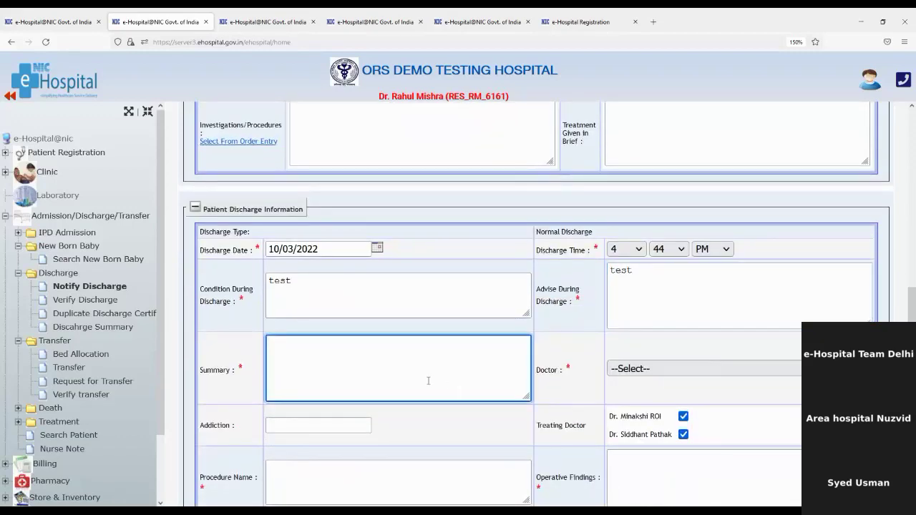
text(test)
scroll(384, 479, down, 2)
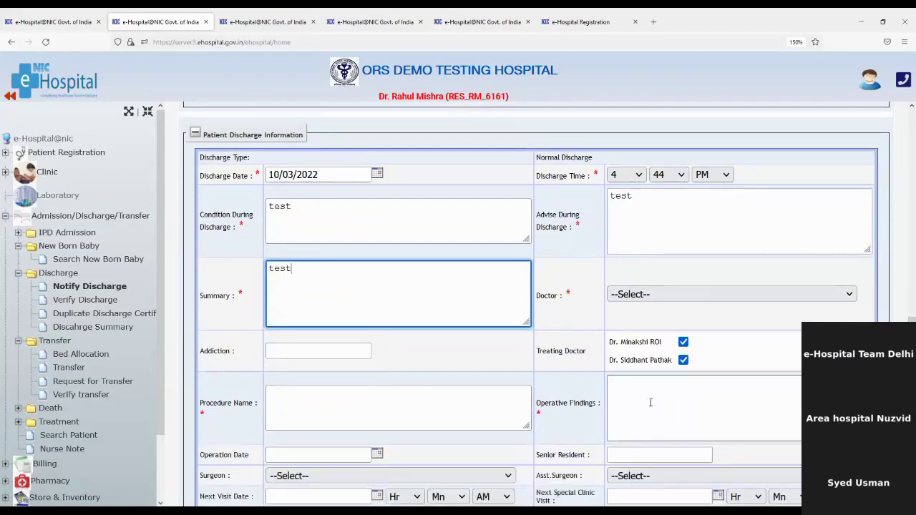
click(656, 299)
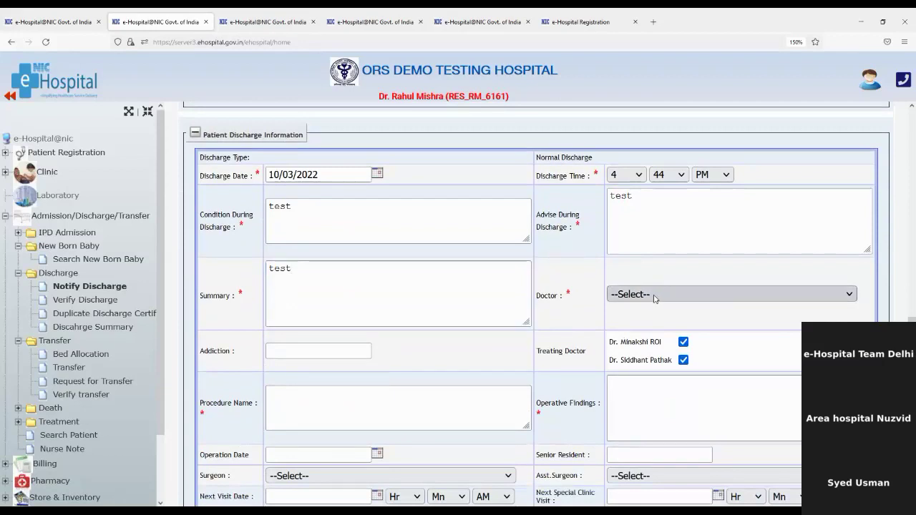
click(630, 315)
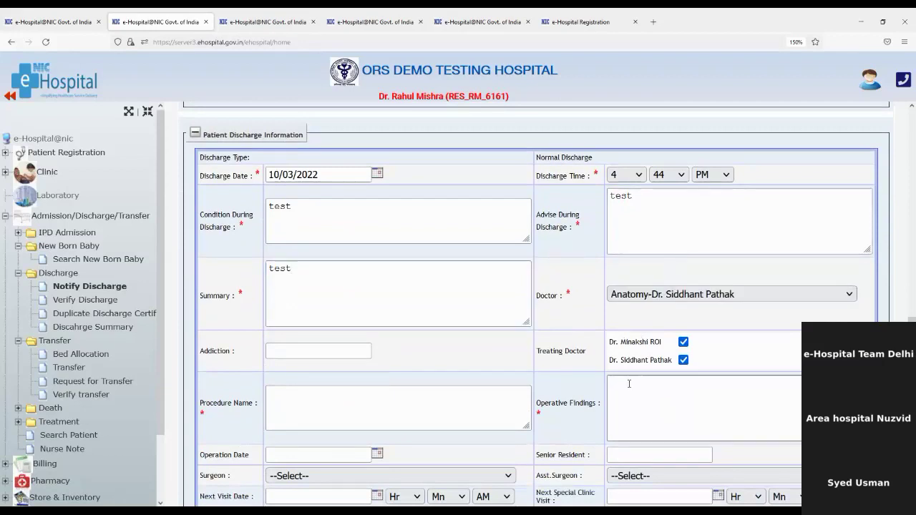
Enter 'test' for Operative Findings and Procedure Name, then confirm Bill Settlement Pending is shown.
click(633, 405)
text(test)
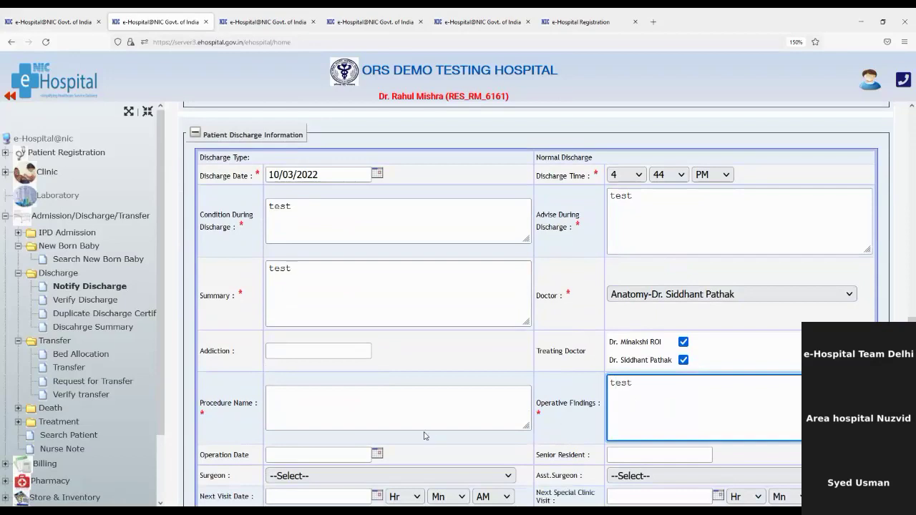
click(421, 407)
text(test)
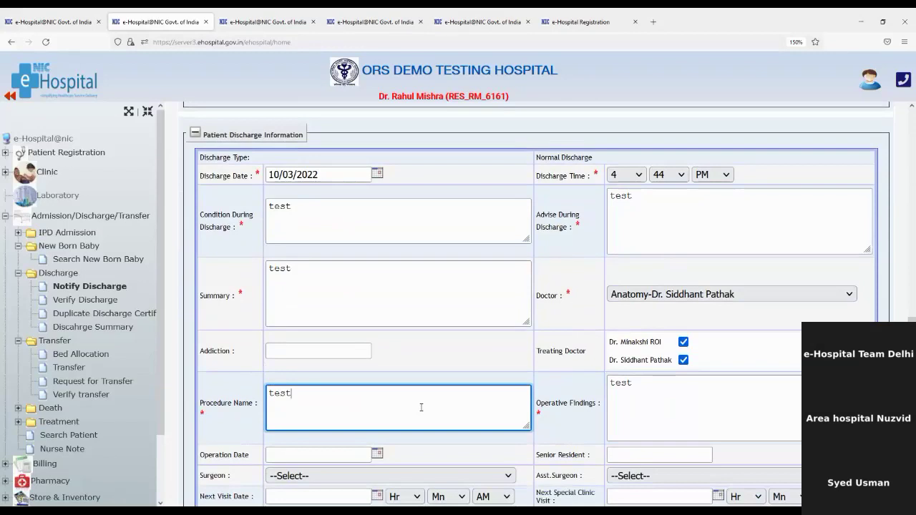
scroll(420, 407, down, 1)
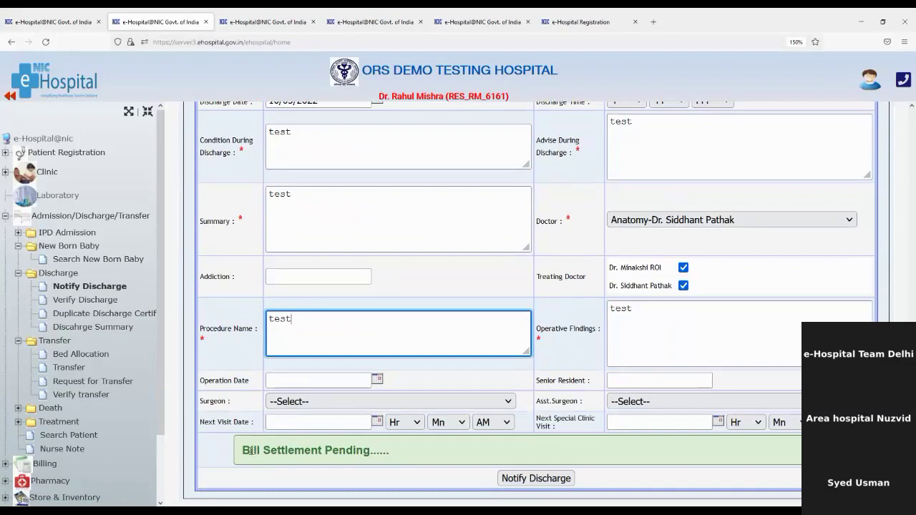
drag(247, 450, 419, 453)
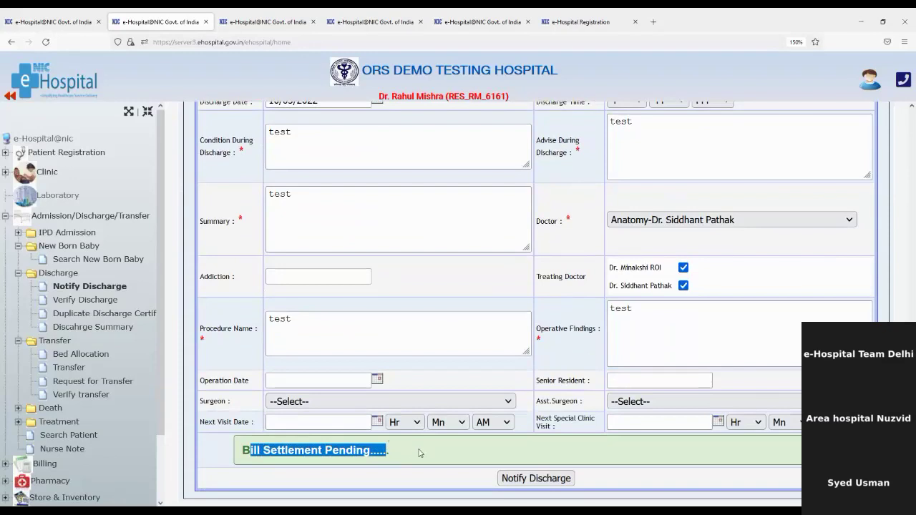
click(394, 484)
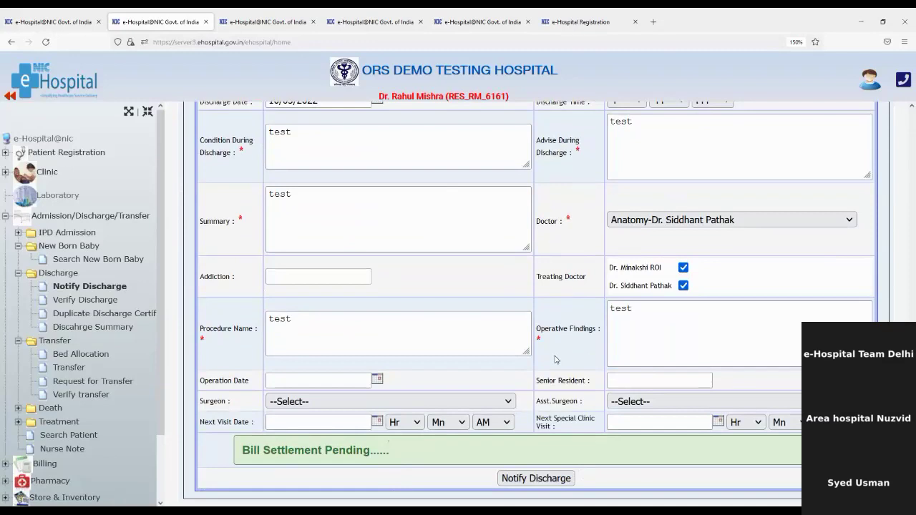
Submit the patient's discharge notification as a draft and go to Verify Discharge.
click(534, 478)
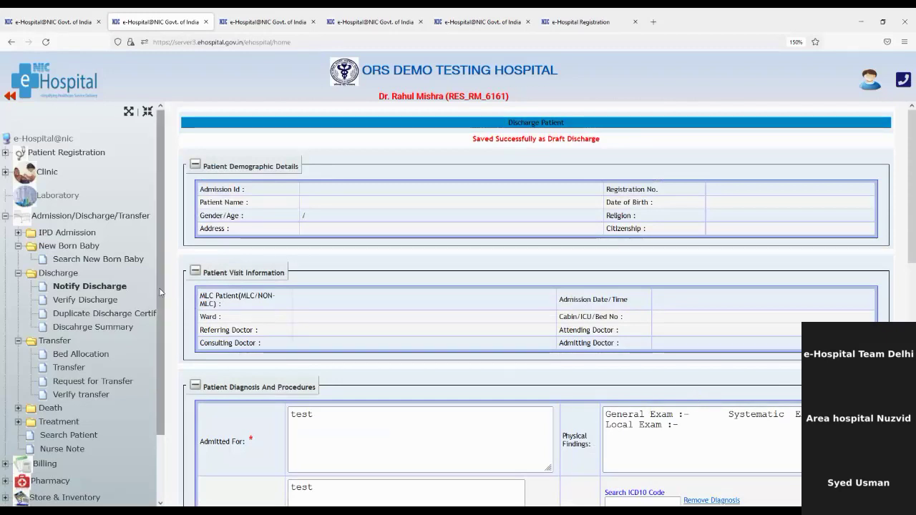
click(98, 304)
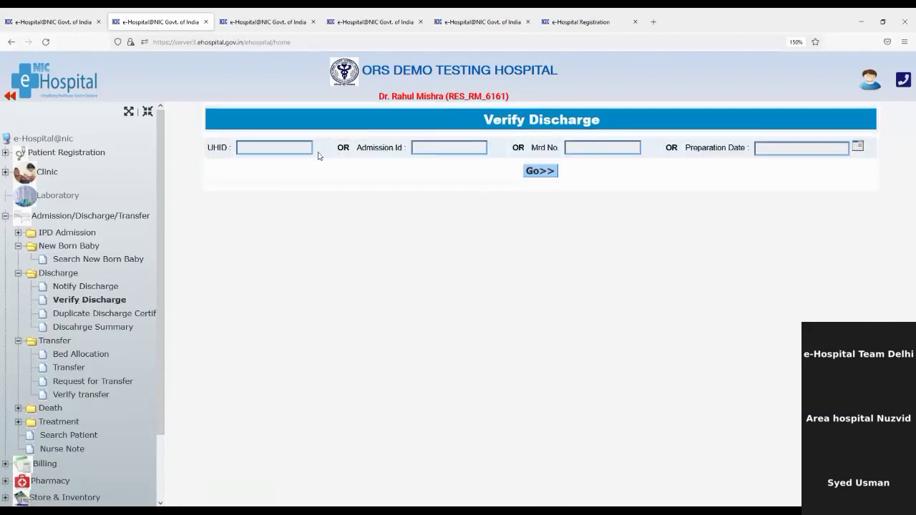
Find the patient's draft discharge by the pasted UHID and finalize it with Discharge and Print certificate.
click(287, 146)
key(ctrl+v)
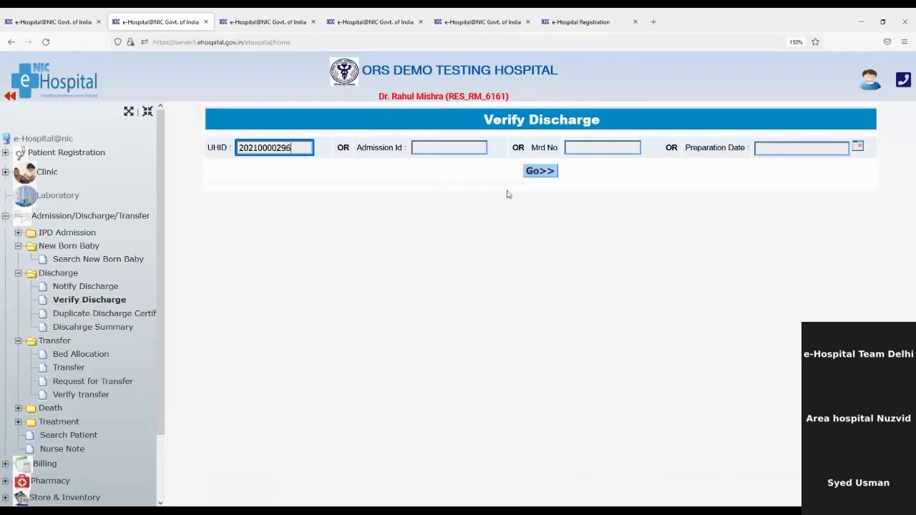
click(540, 172)
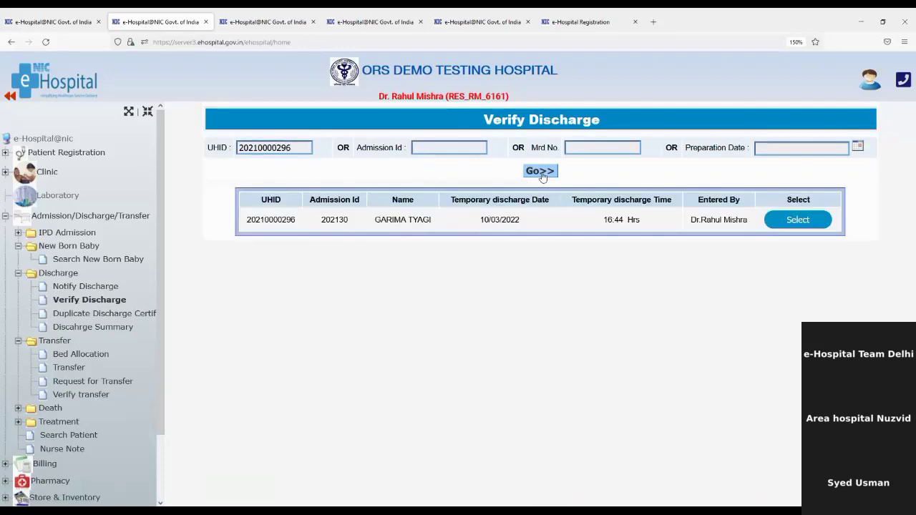
click(787, 222)
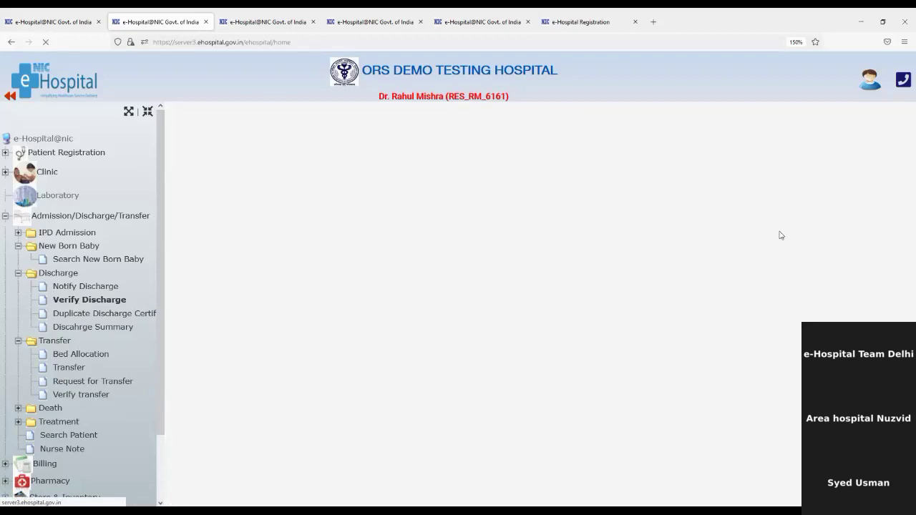
scroll(723, 268, down, 10)
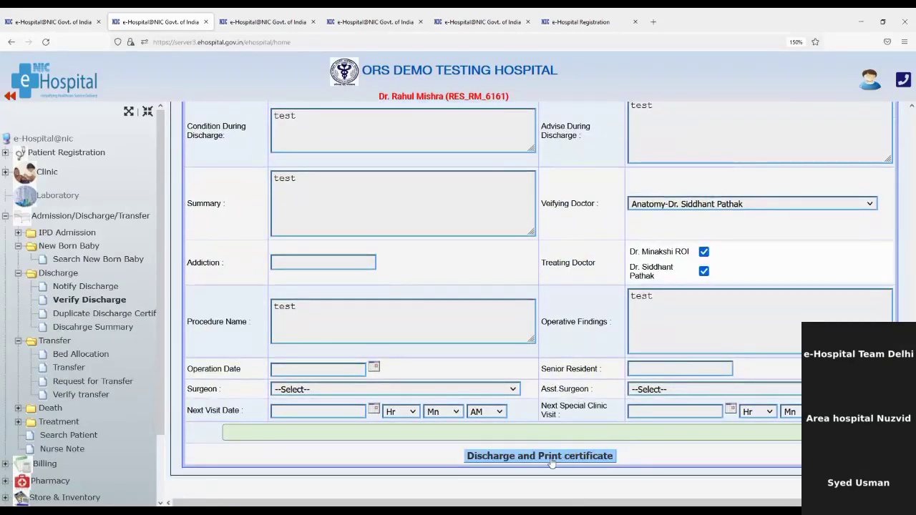
click(552, 458)
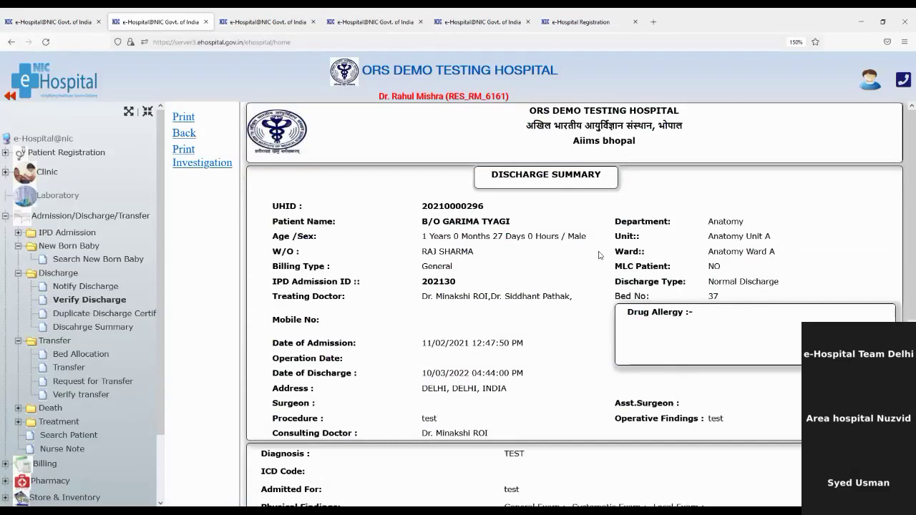
Expand Death in the module menu, collapse all sections, then expand Store & Inventory.
scroll(598, 255, down, 5)
scroll(598, 255, up, 5)
click(18, 409)
scroll(103, 393, down, 3)
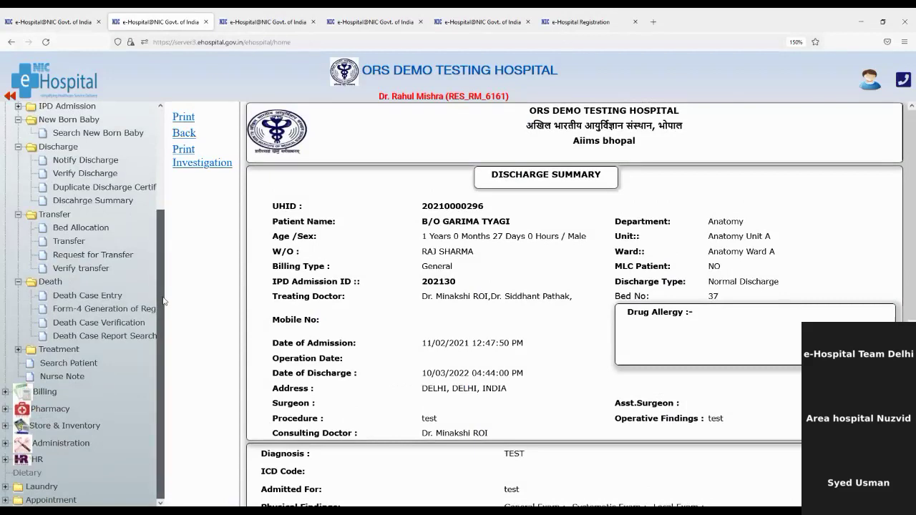
scroll(164, 300, up, 3)
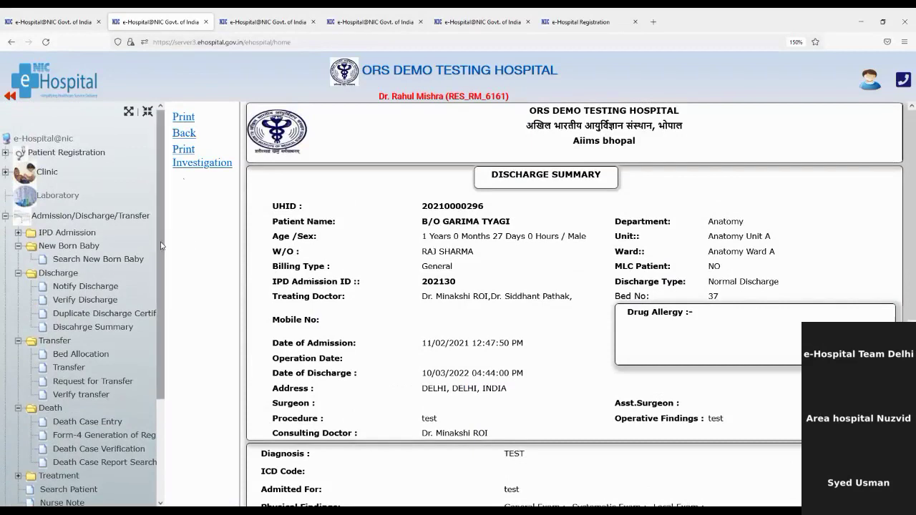
drag(160, 250, 150, 350)
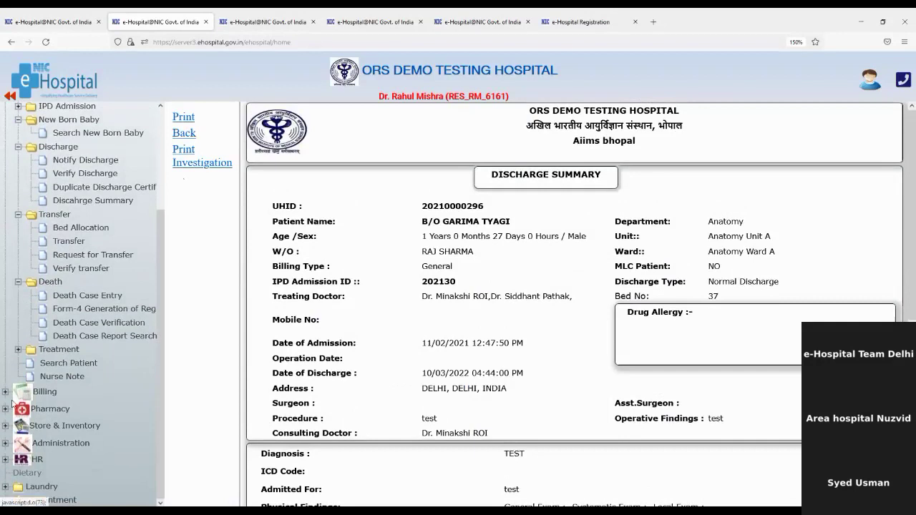
scroll(63, 312, up, 3)
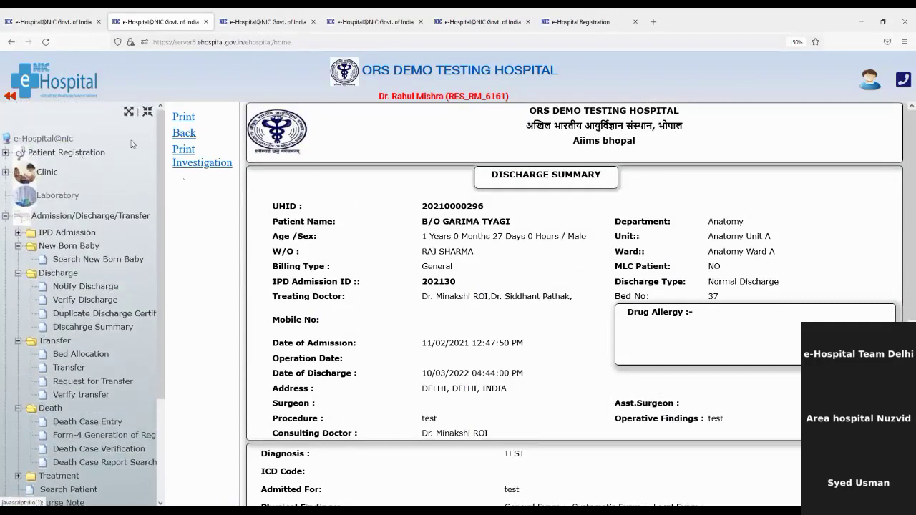
click(148, 112)
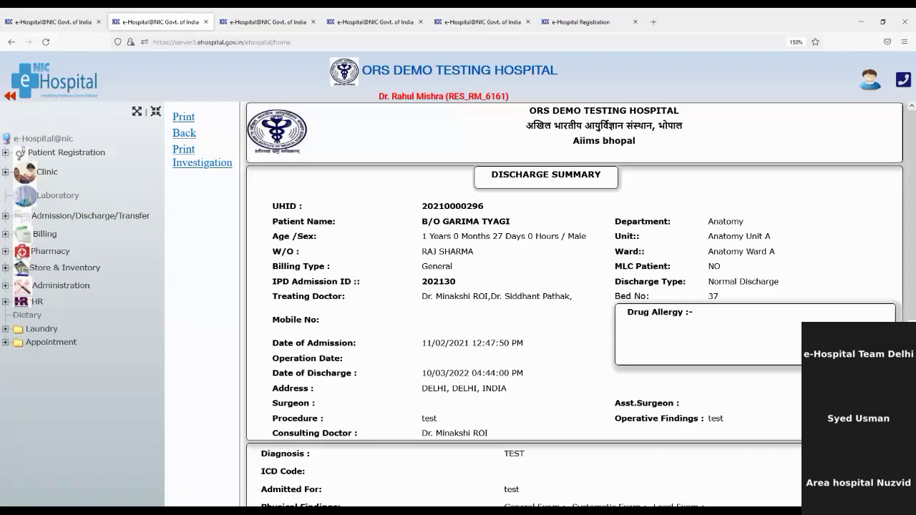
click(5, 269)
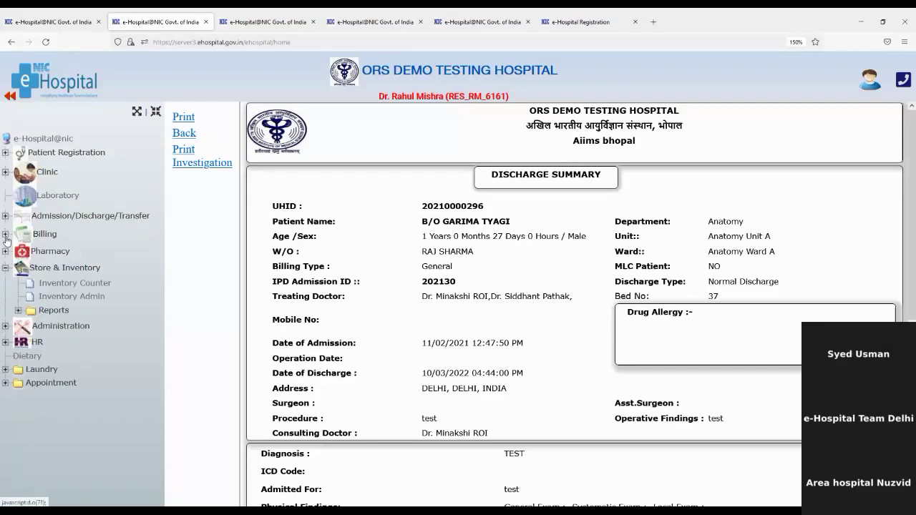
Collapse Store & Inventory, then switch to the main dashboard tab and refresh it.
click(5, 267)
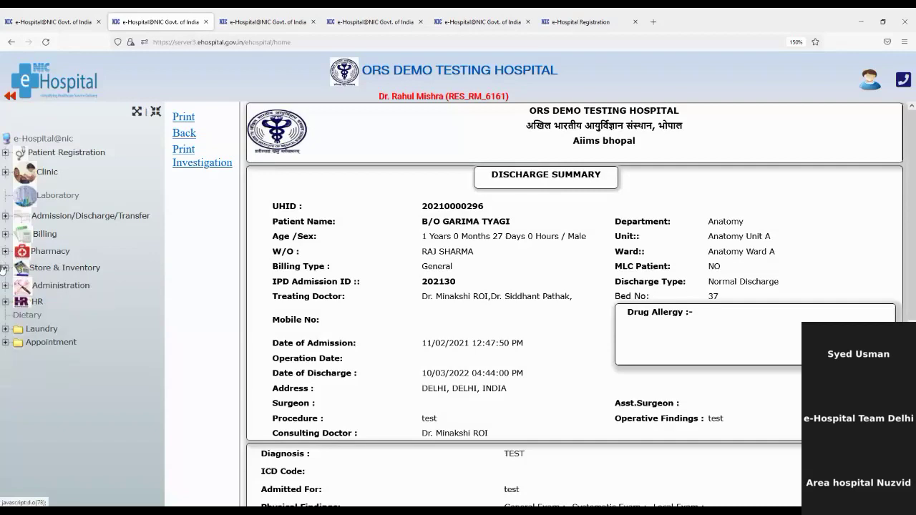
click(5, 23)
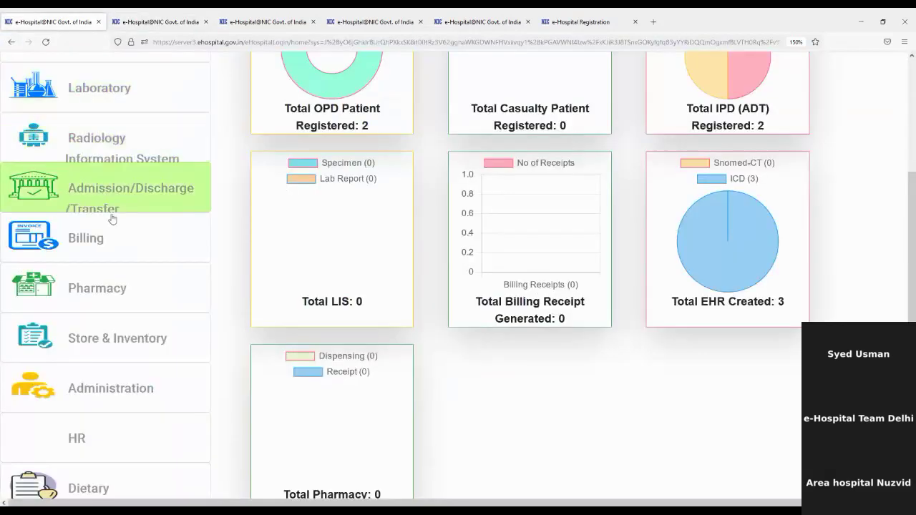
scroll(115, 214, down, 2)
scroll(119, 229, down, 1)
scroll(82, 180, up, 5)
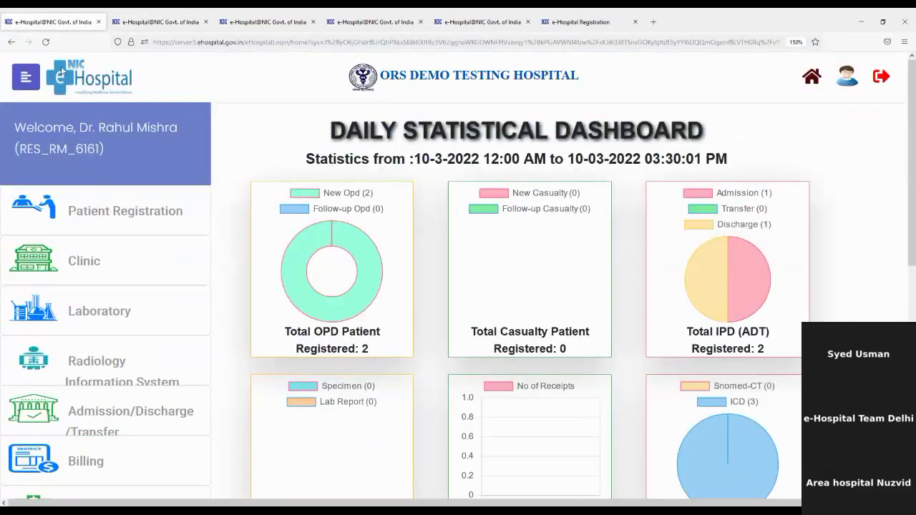
click(47, 46)
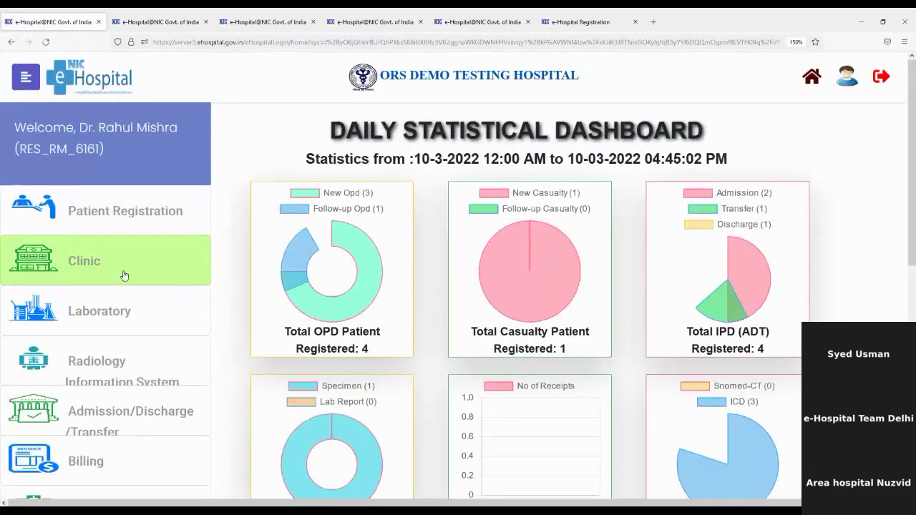
Open the Pharmacy module in a separate tab and close the e-Hospital Registration tab.
scroll(129, 278, down, 3)
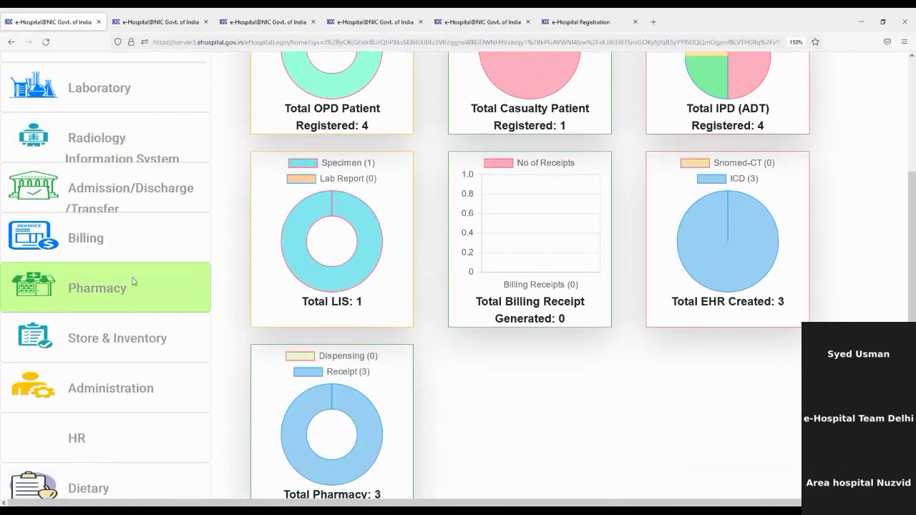
click(132, 282)
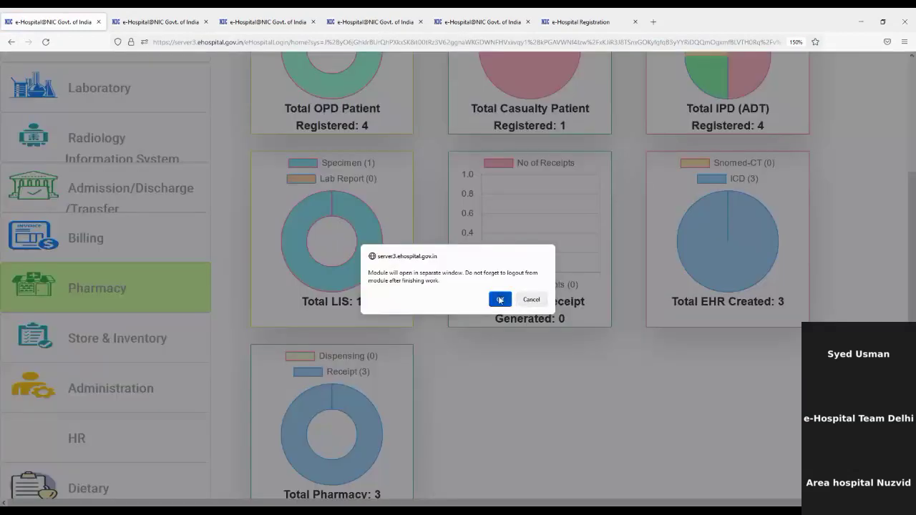
click(499, 299)
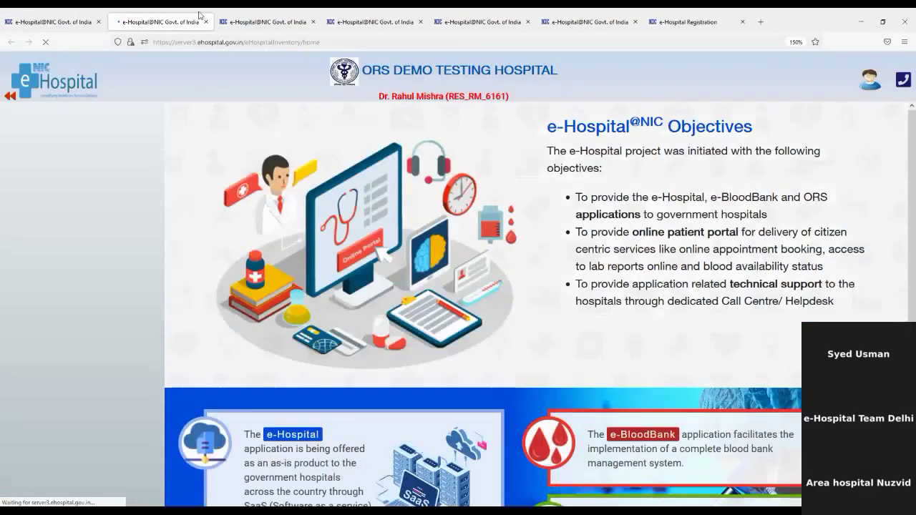
click(740, 24)
Close the extra tab, reload the pharmacy page, and open Pharmacy Administrator > Offline Stock Entry.
click(635, 24)
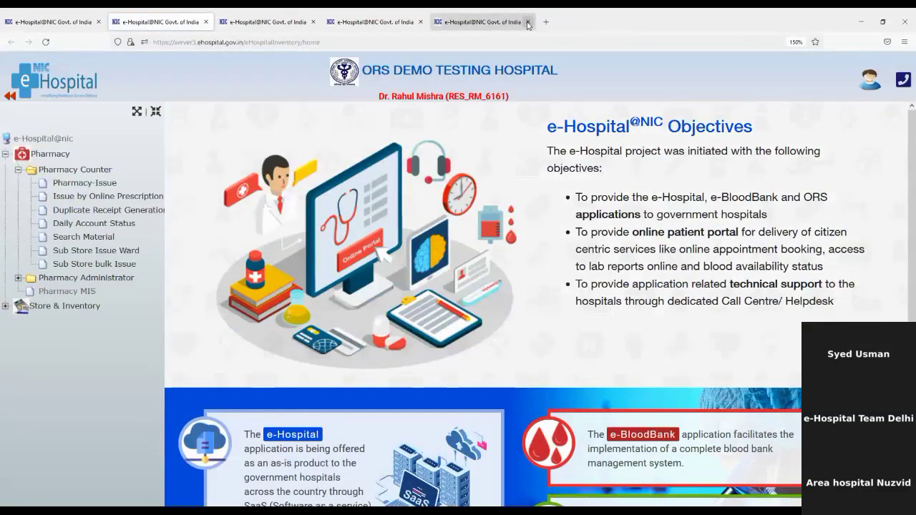
click(45, 43)
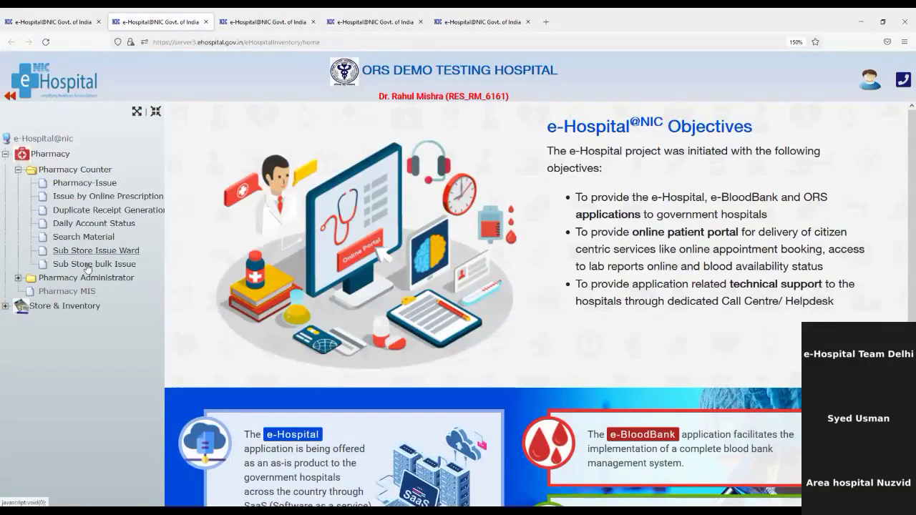
click(21, 283)
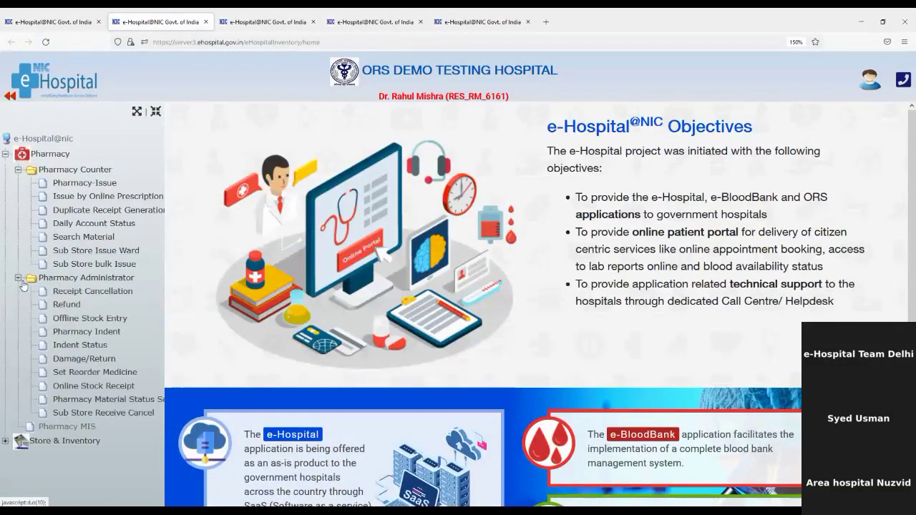
click(112, 322)
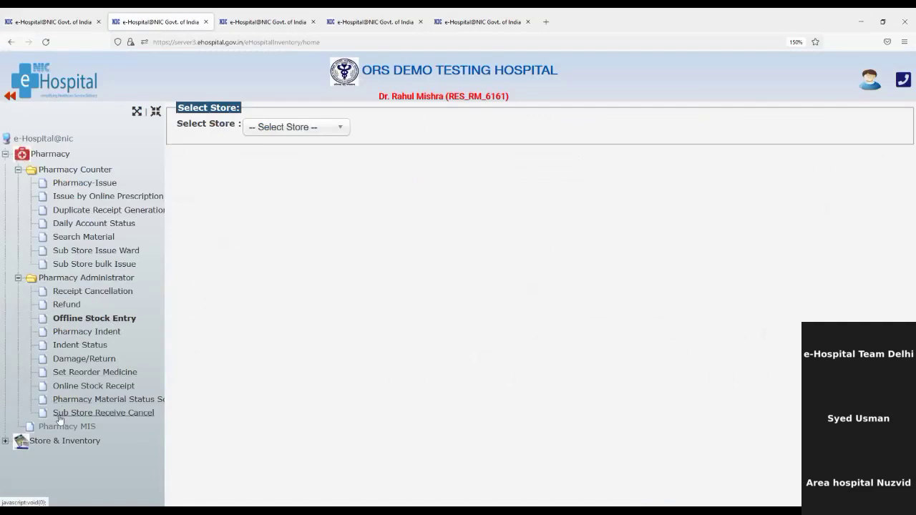
Open Manage Material under Store & Inventory > Inventory Counter in the menu tree.
click(4, 443)
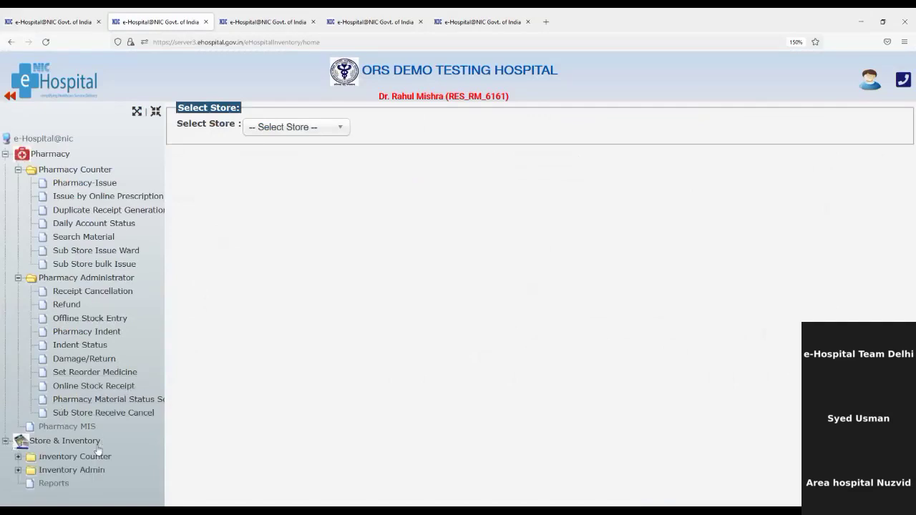
click(156, 112)
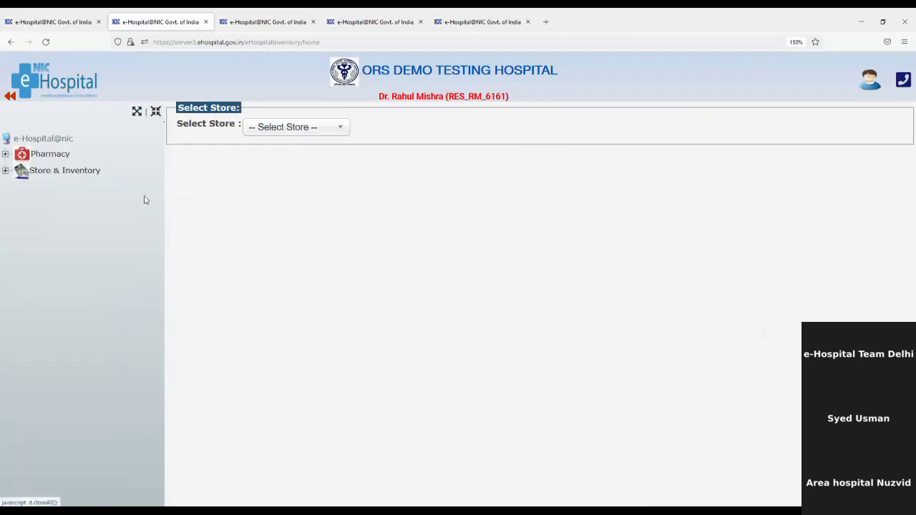
click(5, 170)
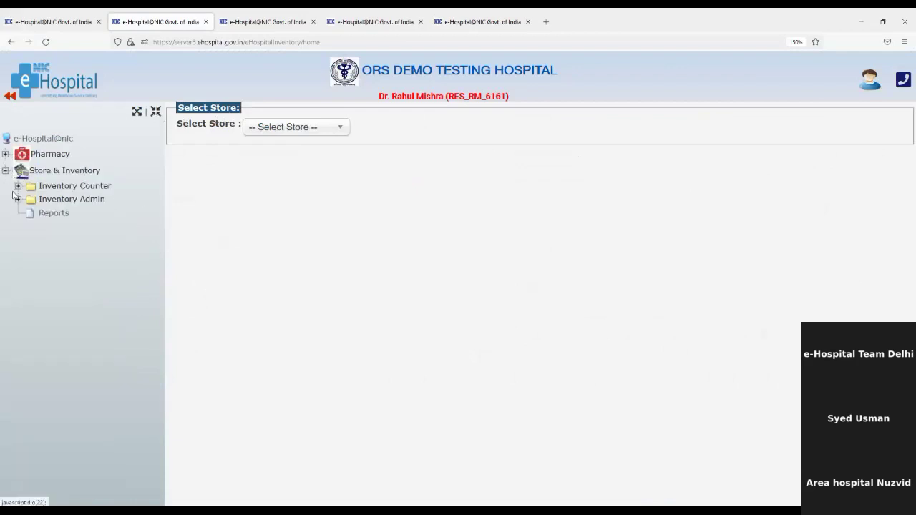
click(18, 186)
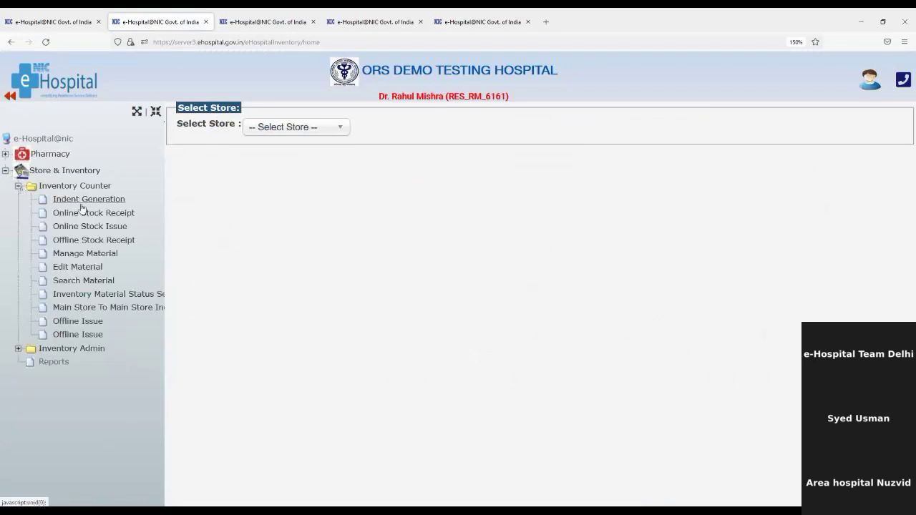
click(116, 257)
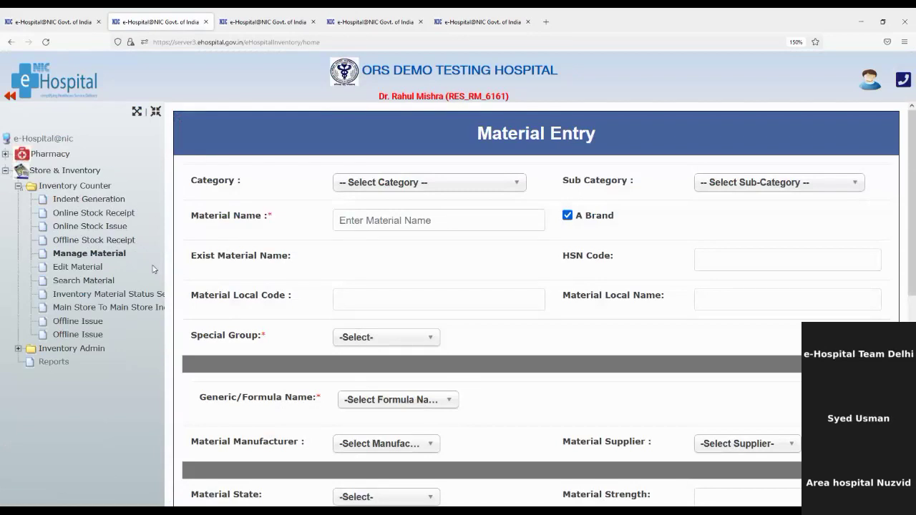
Set the category to RM_DRUGS, searching with 'r', and the sub-category to Tablets.
click(429, 188)
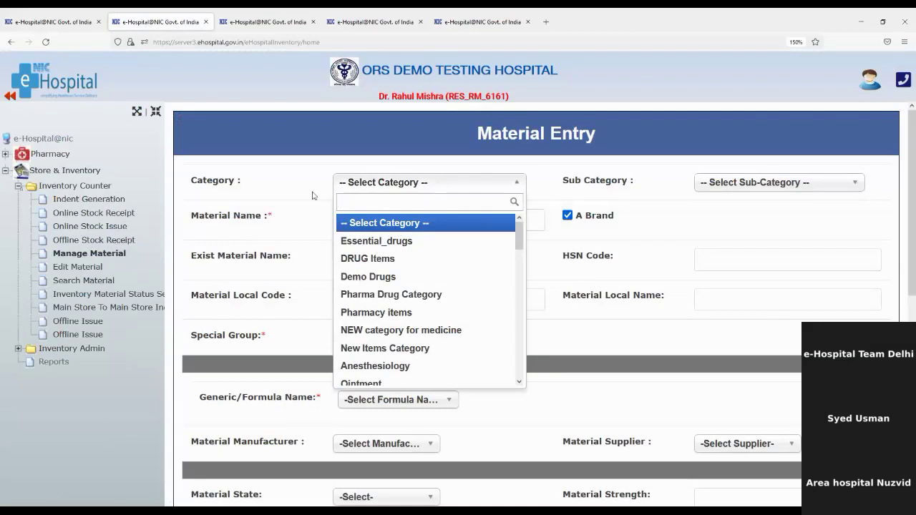
click(252, 191)
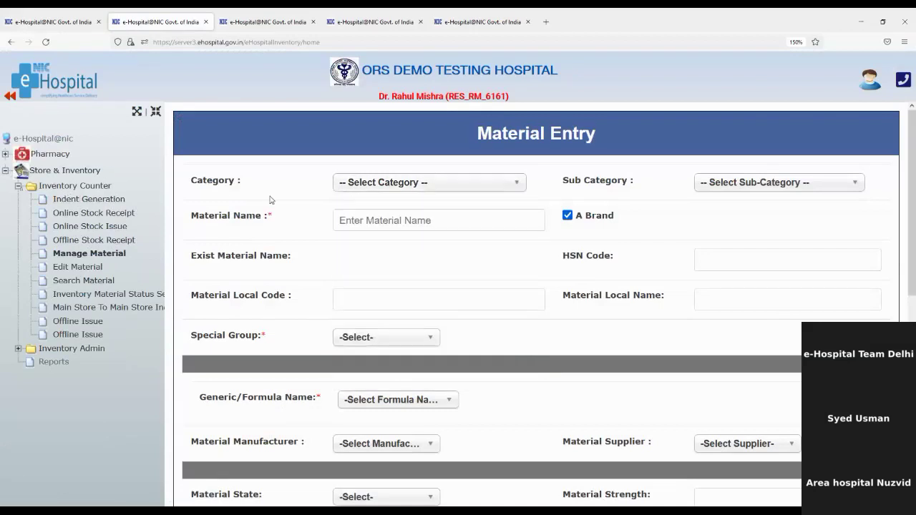
click(359, 191)
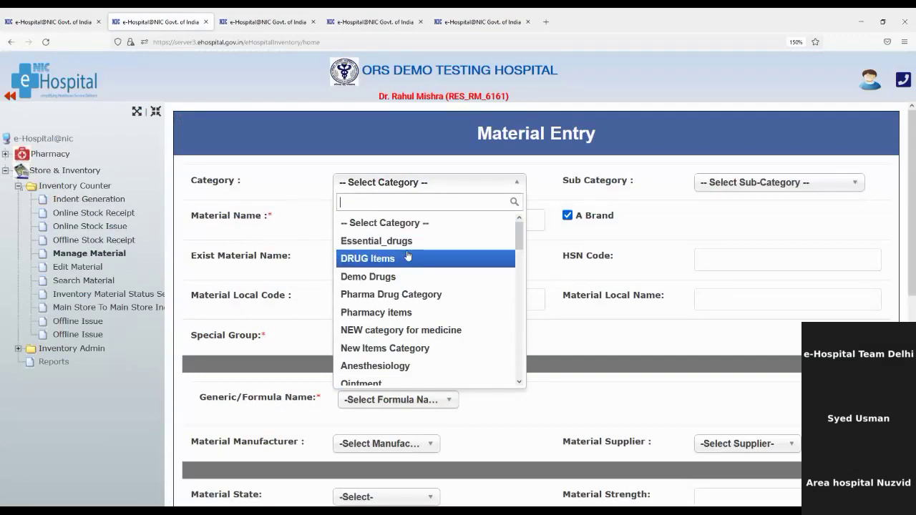
scroll(408, 256, down, 4)
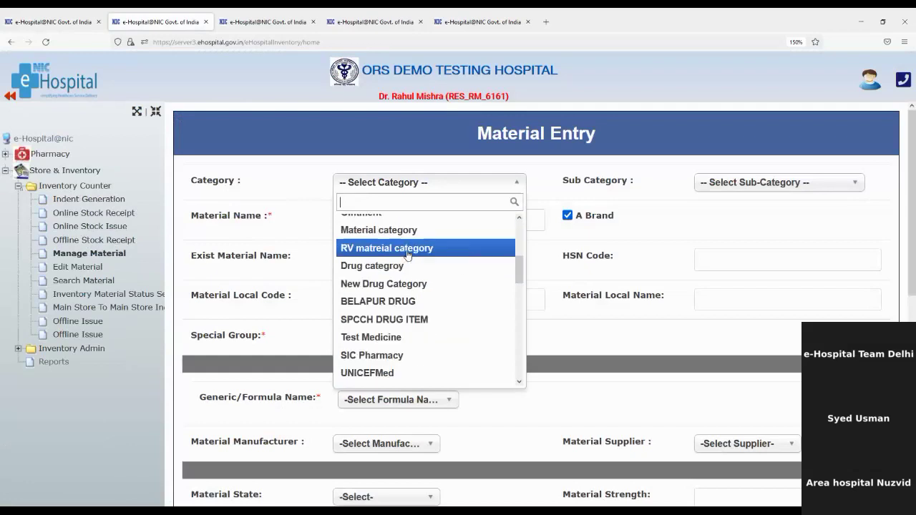
scroll(408, 255, up, 4)
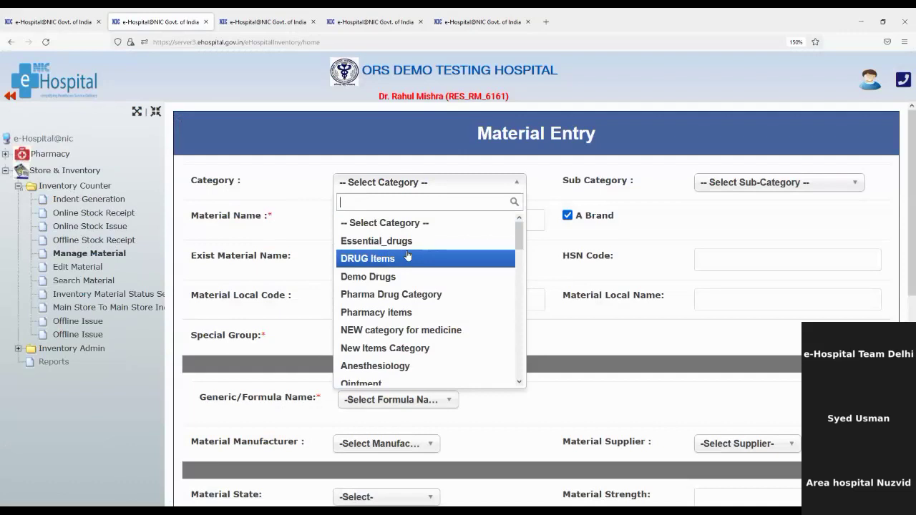
scroll(408, 255, down, 6)
scroll(408, 255, down, 4)
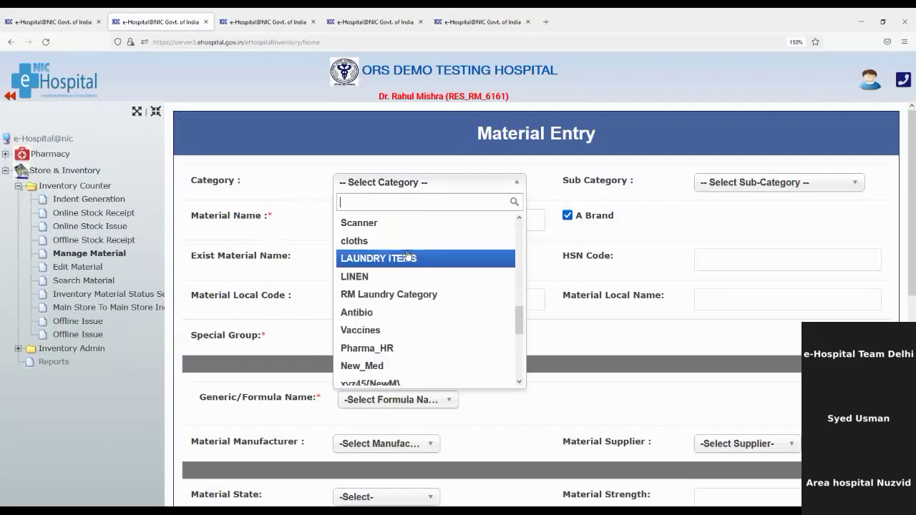
scroll(408, 256, down, 4)
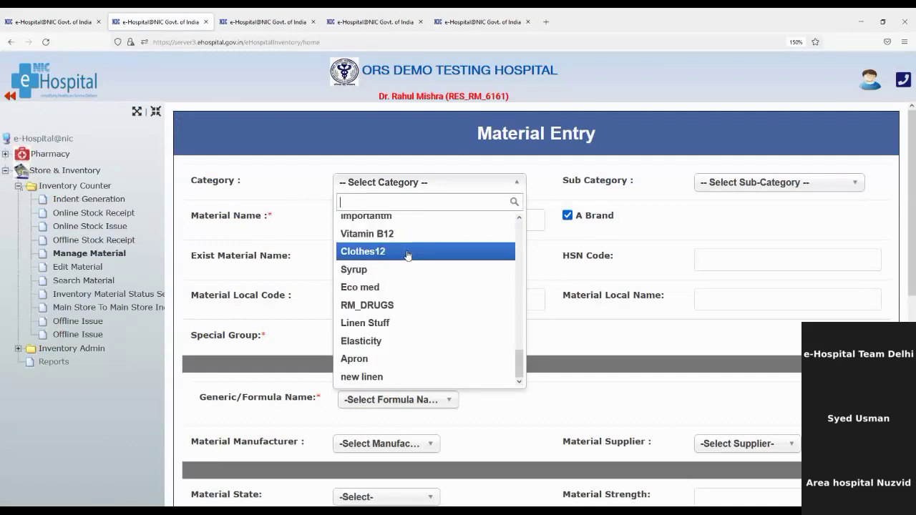
scroll(407, 255, up, 3)
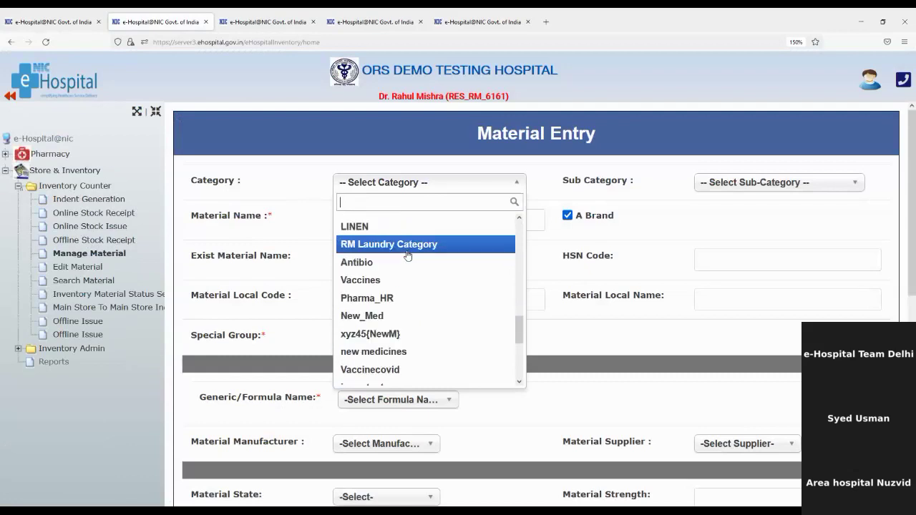
scroll(408, 256, up, 10)
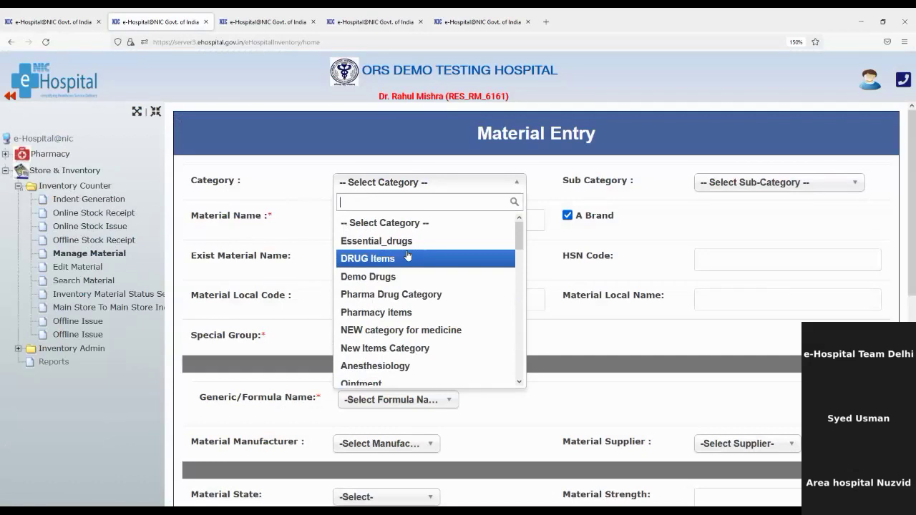
text(r)
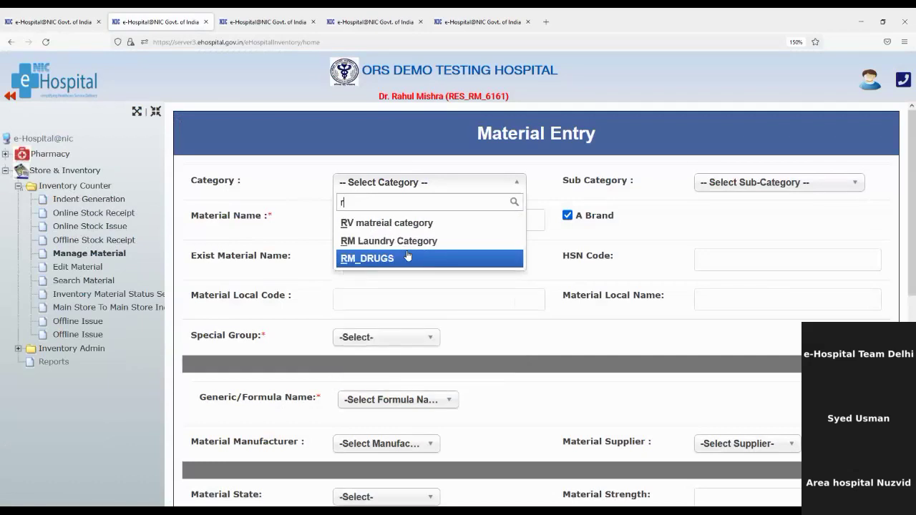
click(387, 262)
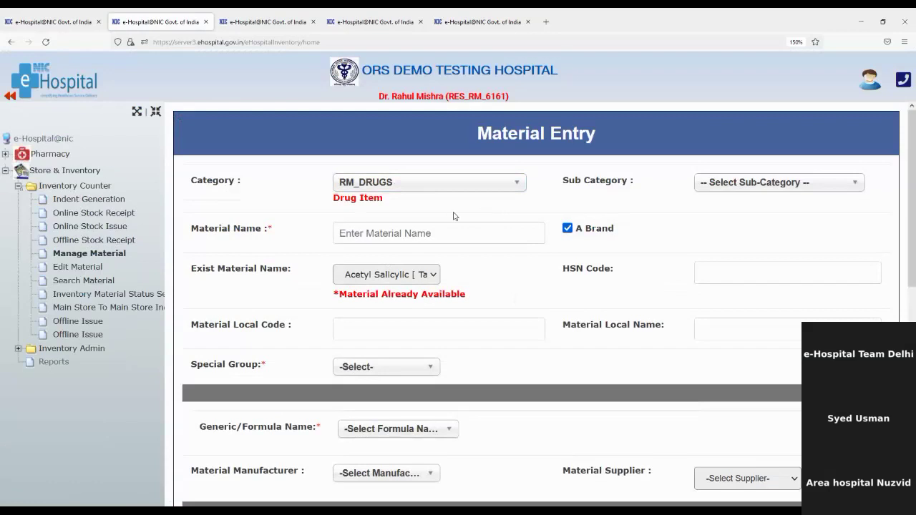
click(737, 187)
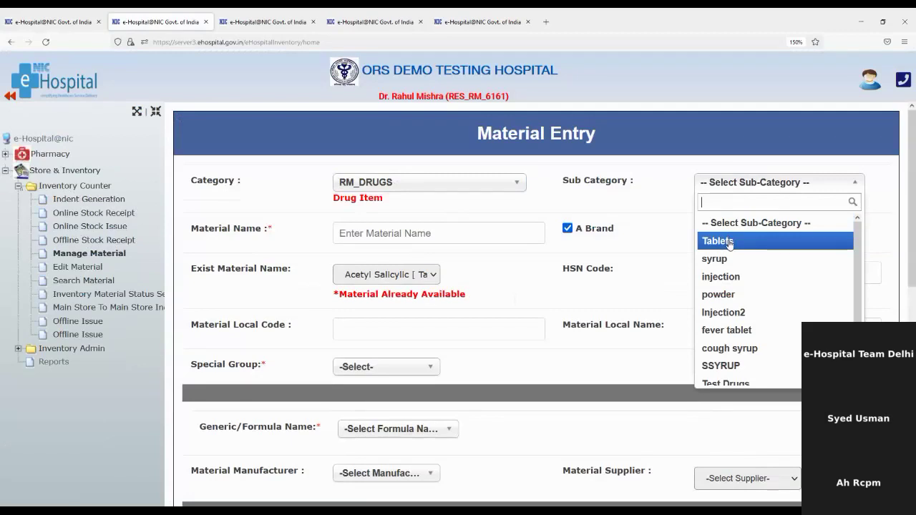
click(728, 241)
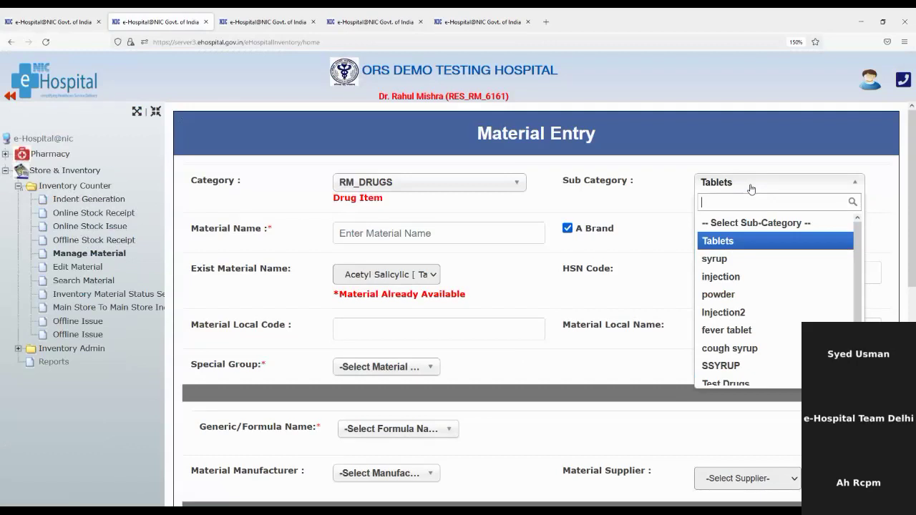
Keep Tablets as sub-category, place the cursor in Material Name, and open a new blank browser tab.
click(664, 194)
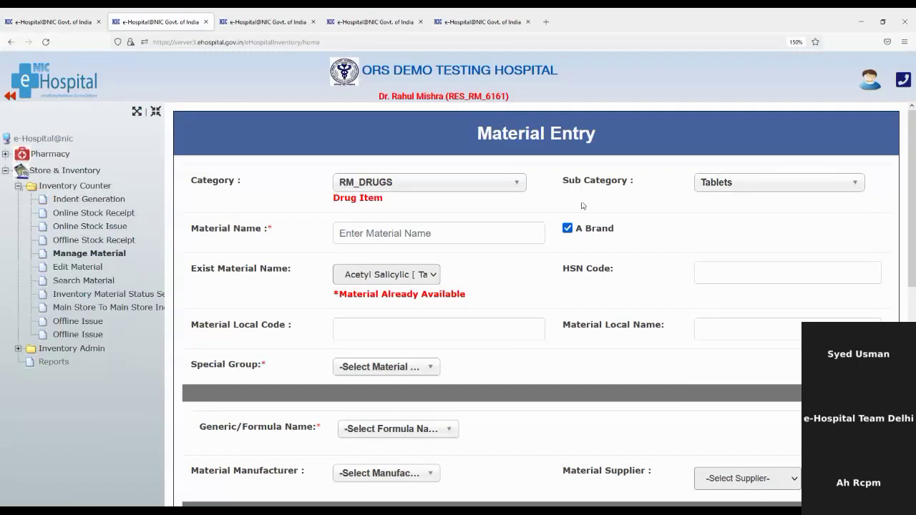
click(364, 236)
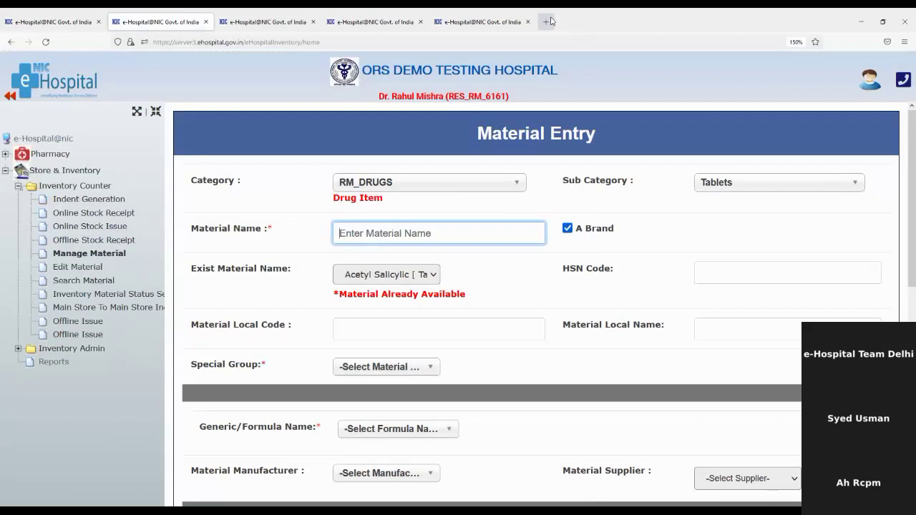
click(551, 20)
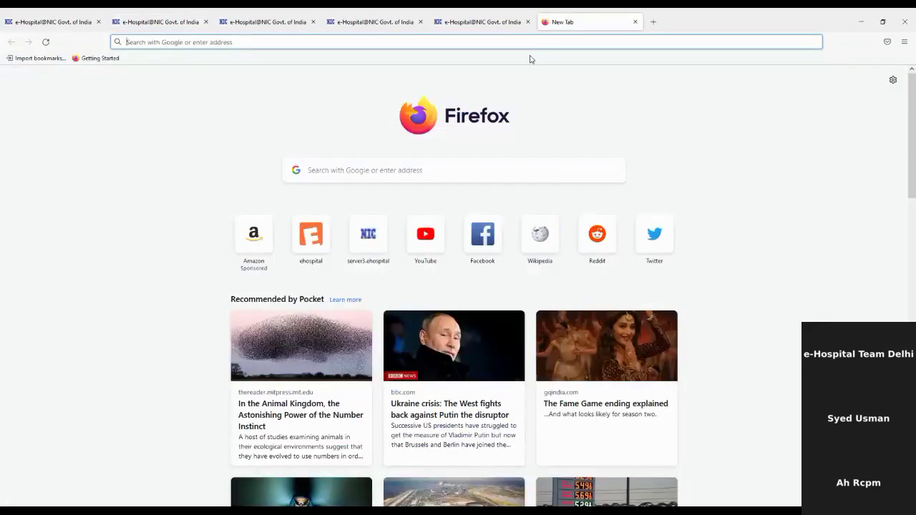
text(Sur)
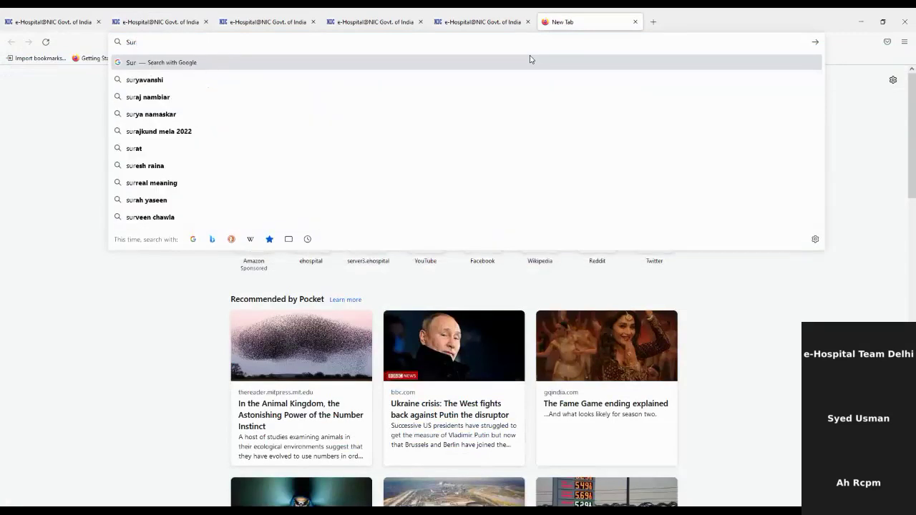
text(fen)
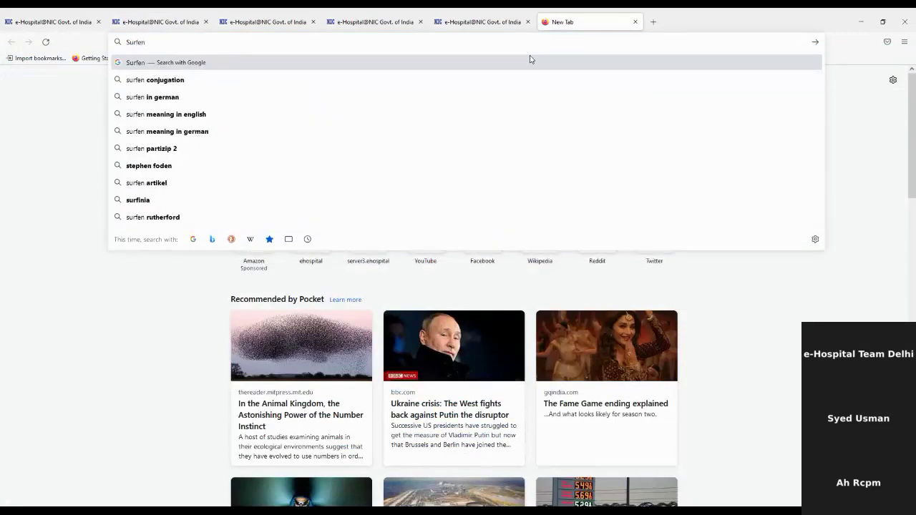
key(BackSpace)
key(BackSpace)
key(BackSpace)
key(BackSpace)
key(BackSpace)
key(BackSpace)
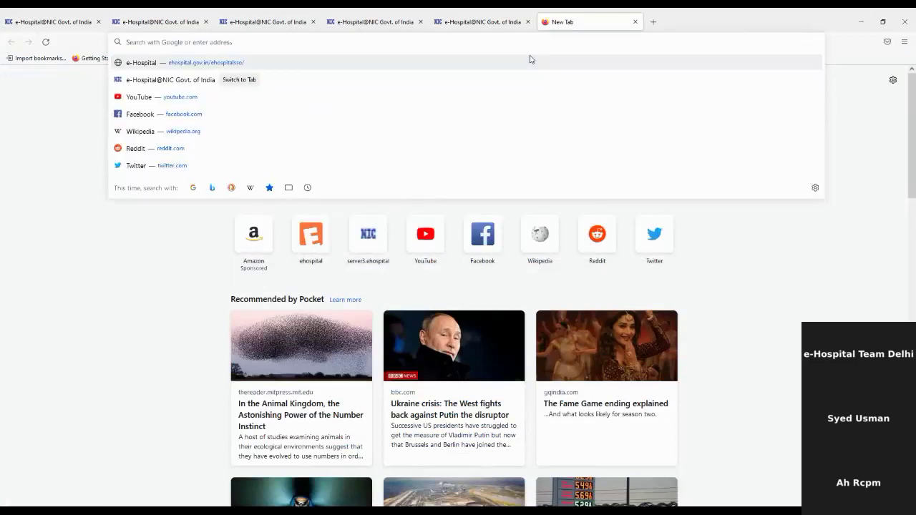
Look over the pharmacy receipt and prescription tabs, then return to the Material Entry tab.
click(505, 17)
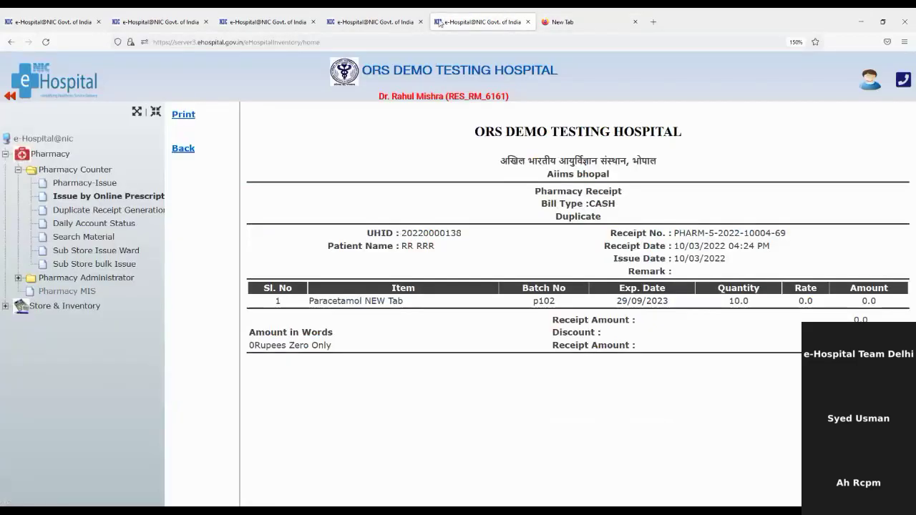
click(388, 20)
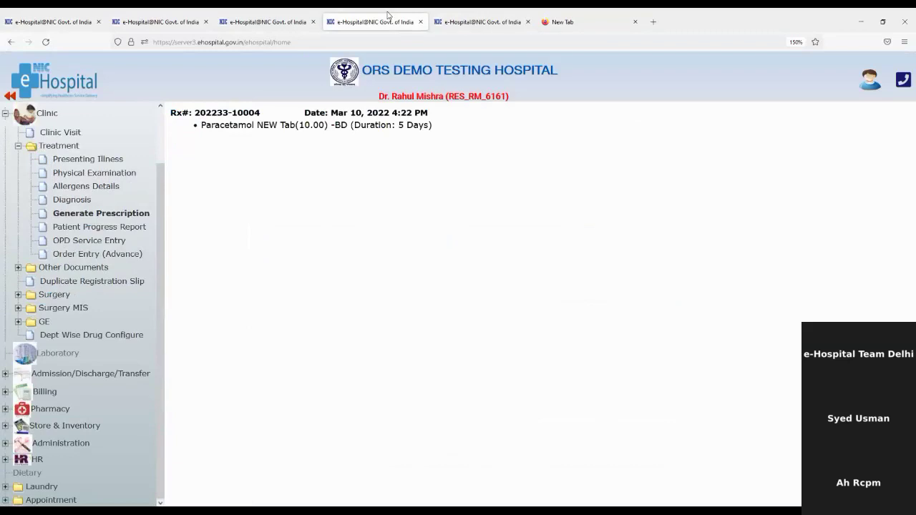
click(463, 17)
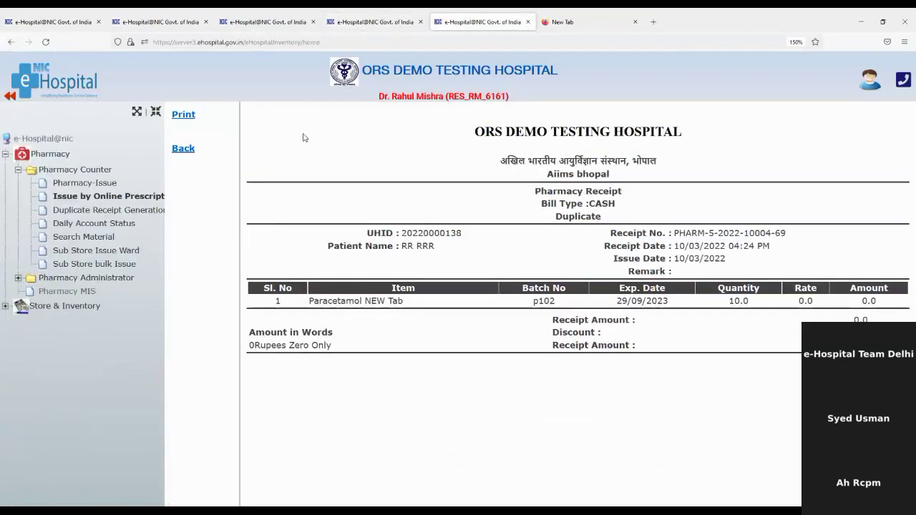
click(159, 17)
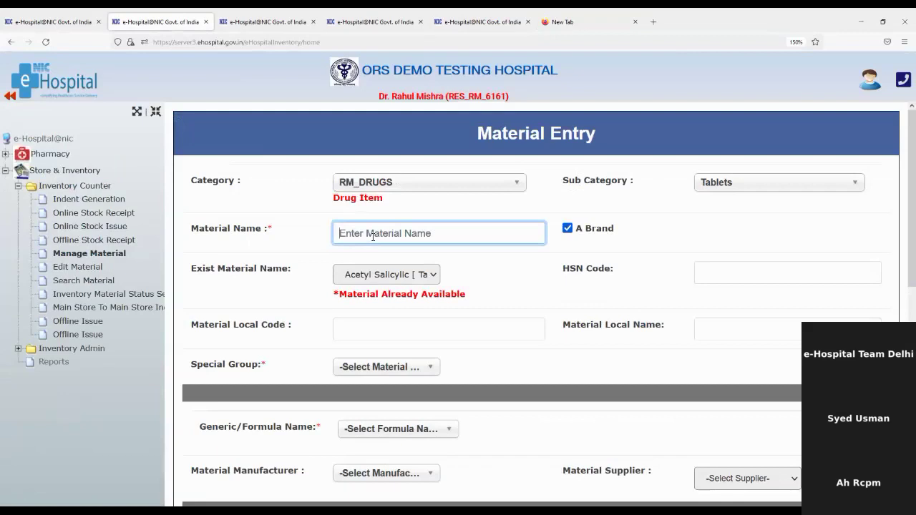
Name the material Soliris and untick A Brand, leaving the generic/formula list unchanged.
text(So)
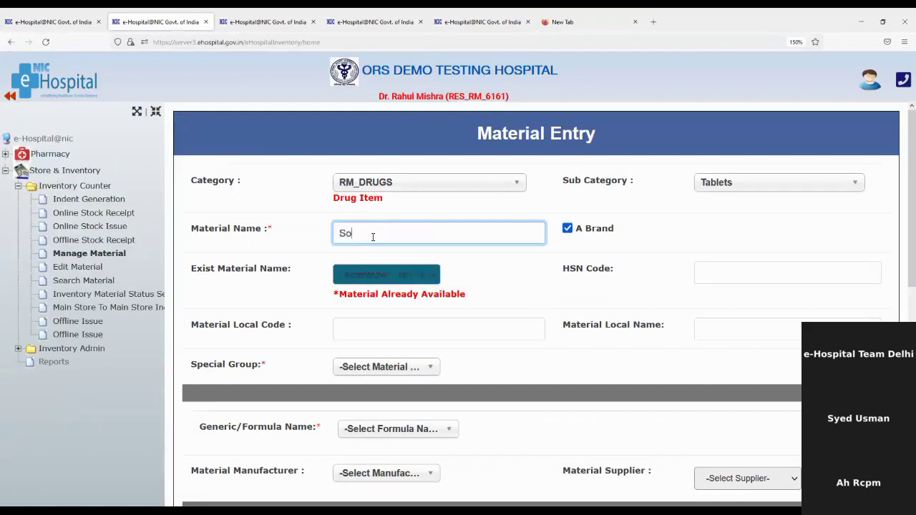
text(liris)
scroll(453, 370, down, 2)
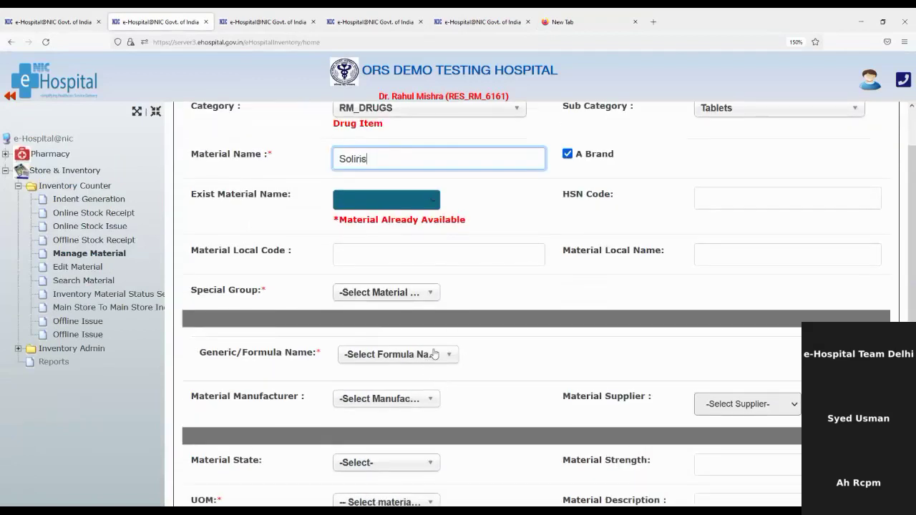
click(434, 353)
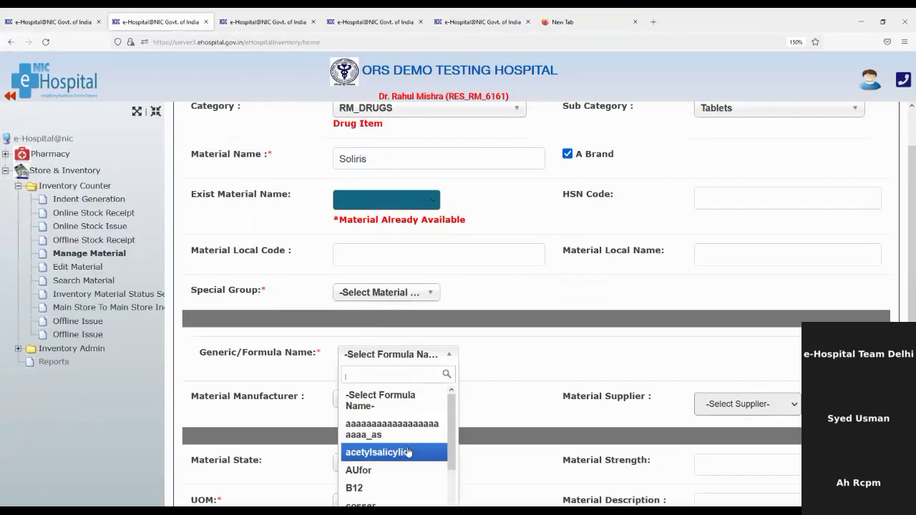
click(518, 345)
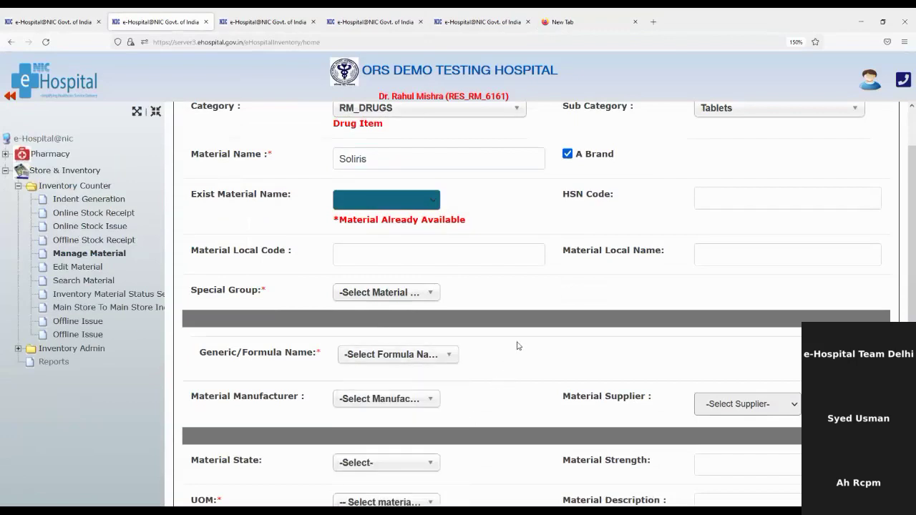
click(567, 153)
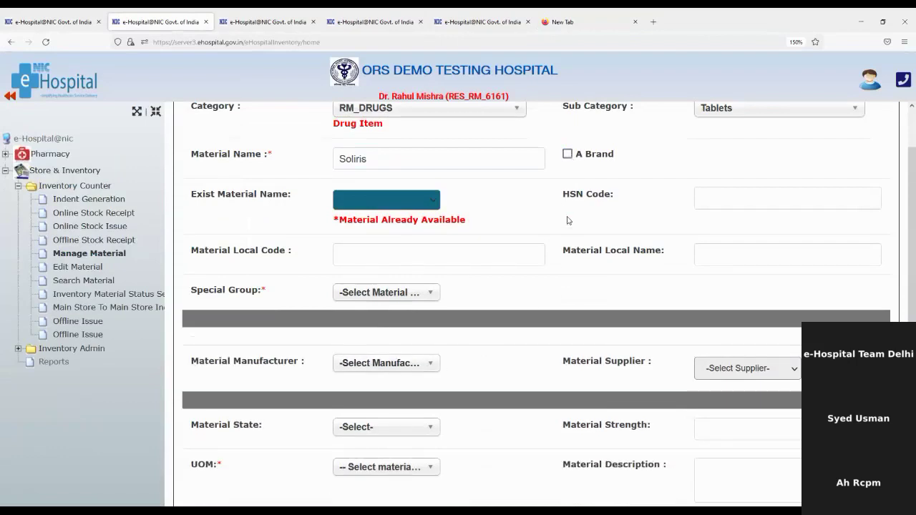
scroll(568, 220, up, 2)
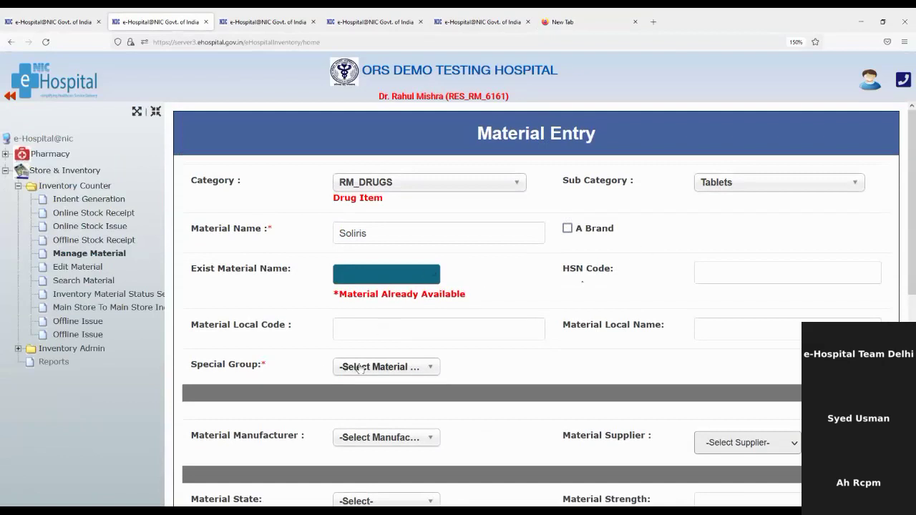
Set the Special Group of the Soliris entry to ANTI ALLERGENT.
click(389, 366)
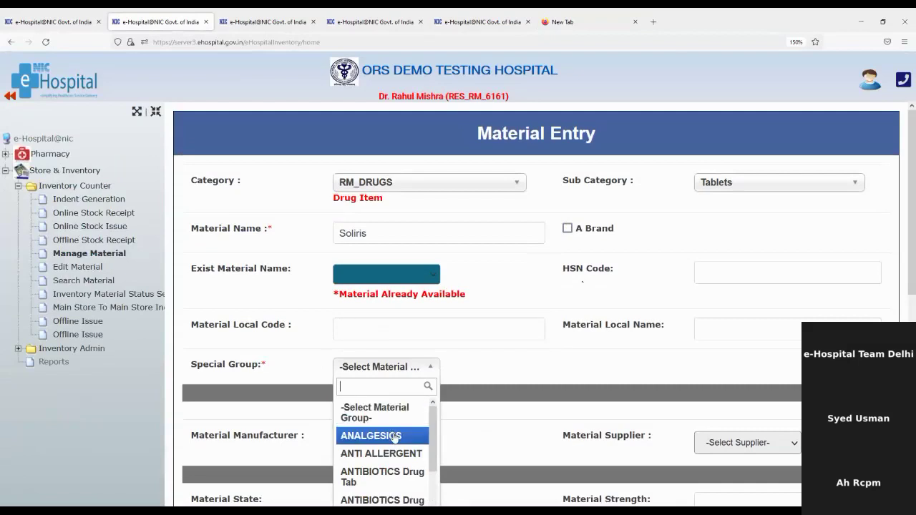
scroll(390, 437, down, 3)
scroll(394, 438, down, 2)
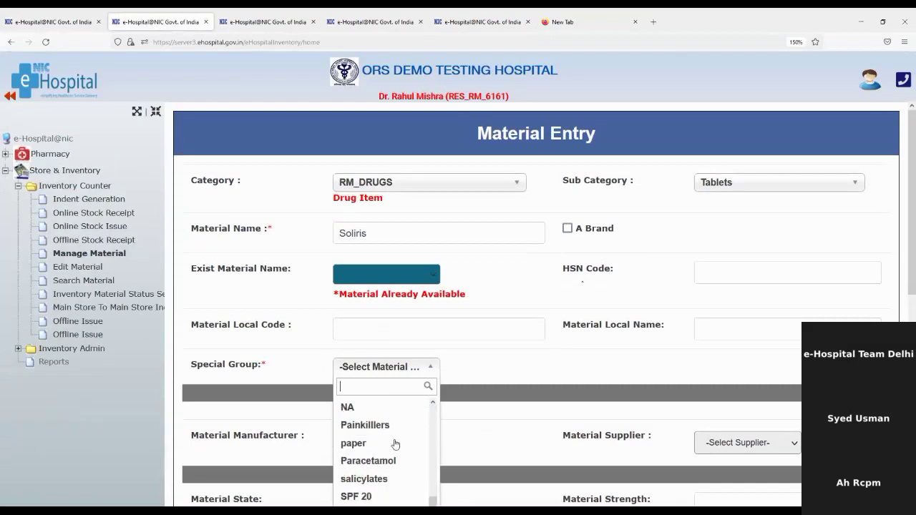
scroll(394, 437, up, 5)
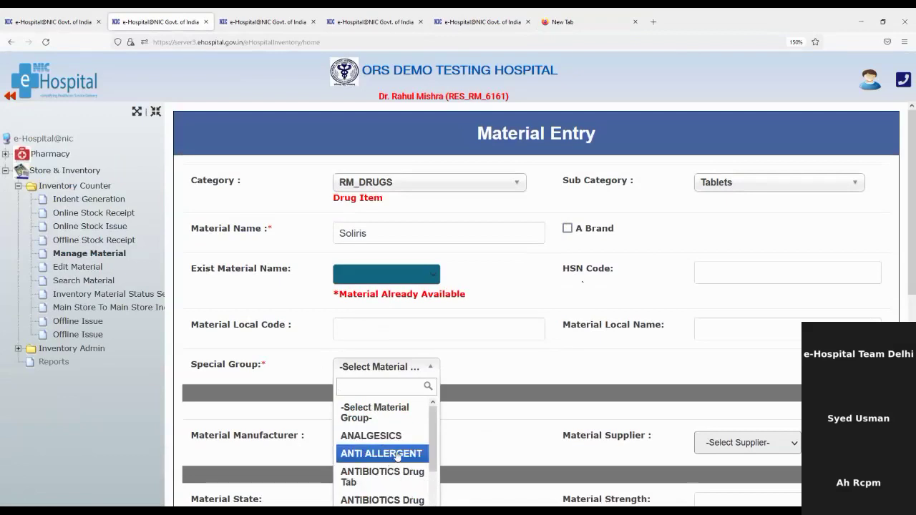
click(393, 454)
Choose Cipla as material manufacturer and JOHNSON as material supplier.
scroll(471, 395, down, 1)
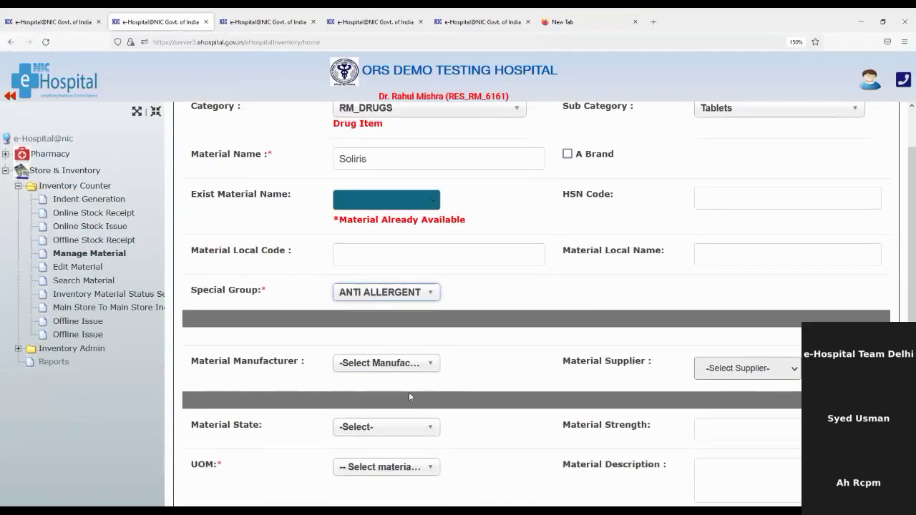
scroll(422, 388, down, 1)
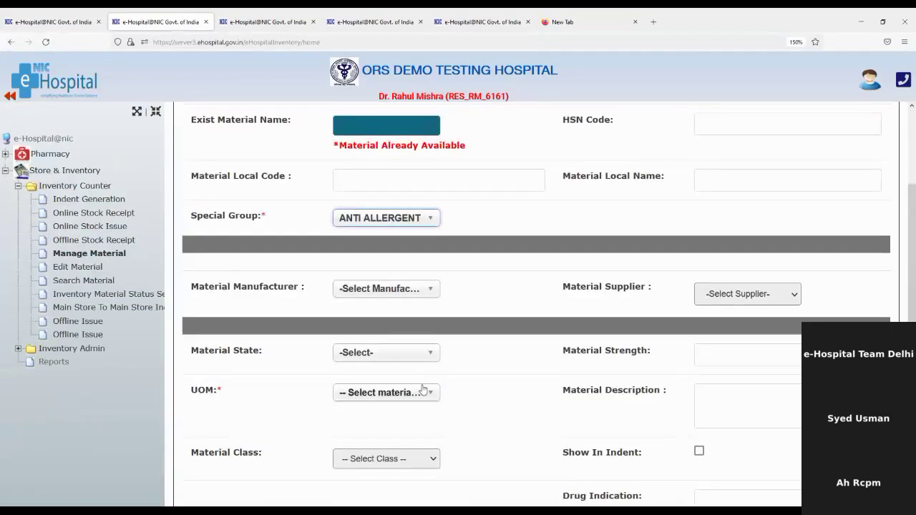
click(413, 290)
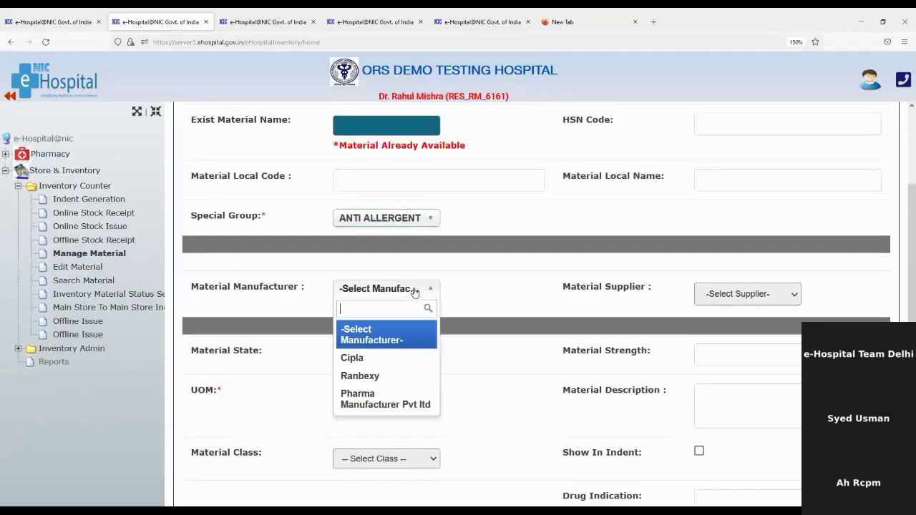
click(375, 359)
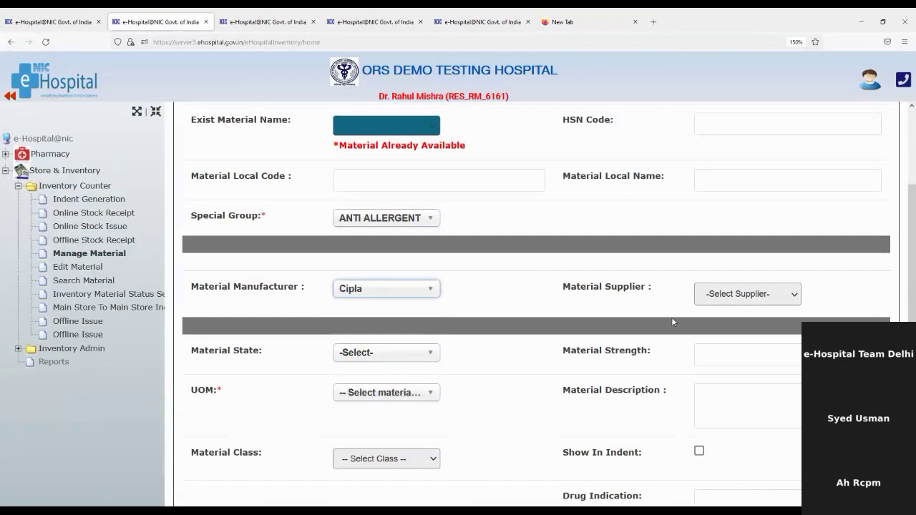
click(723, 300)
click(715, 335)
scroll(540, 362, down, 2)
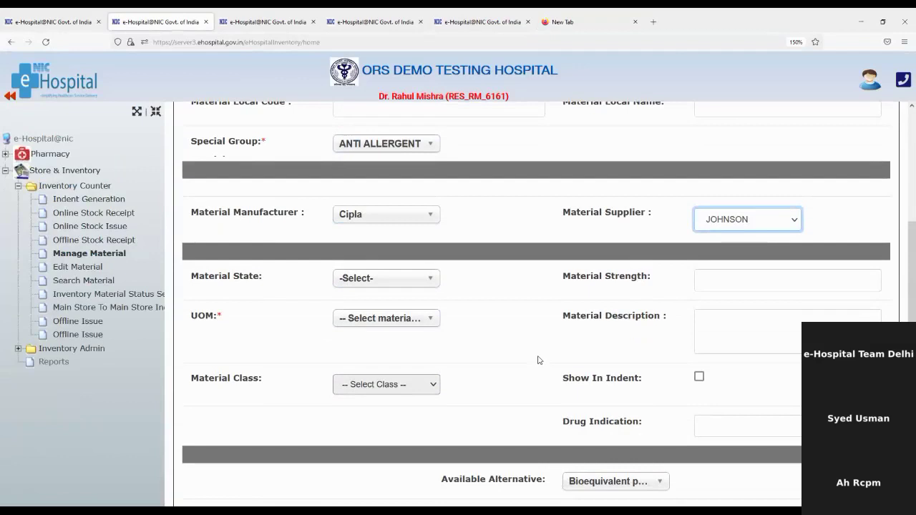
Set the material state to Strip and the unit of measure to mg.
click(392, 286)
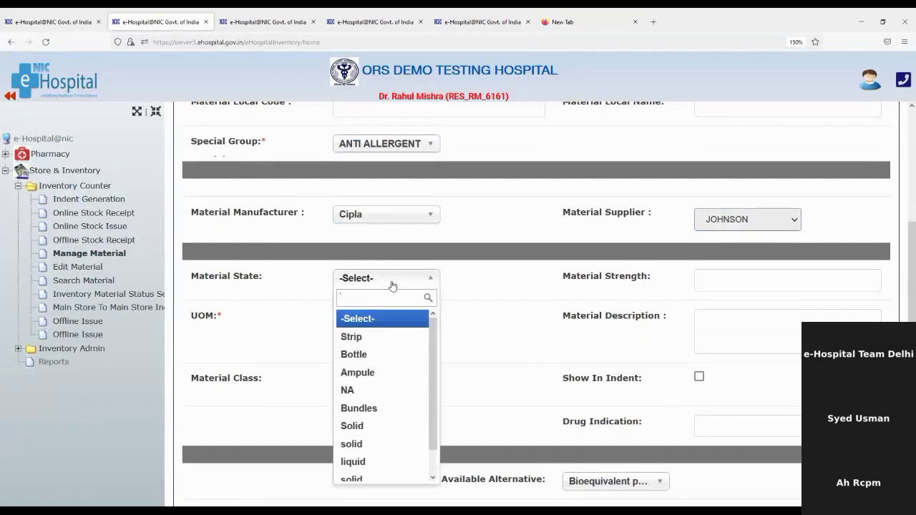
click(369, 338)
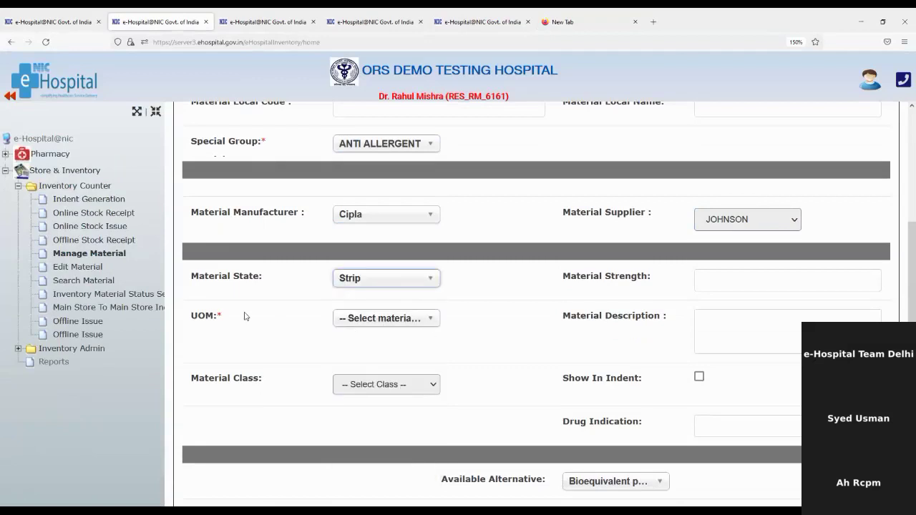
click(198, 316)
double_click(198, 315)
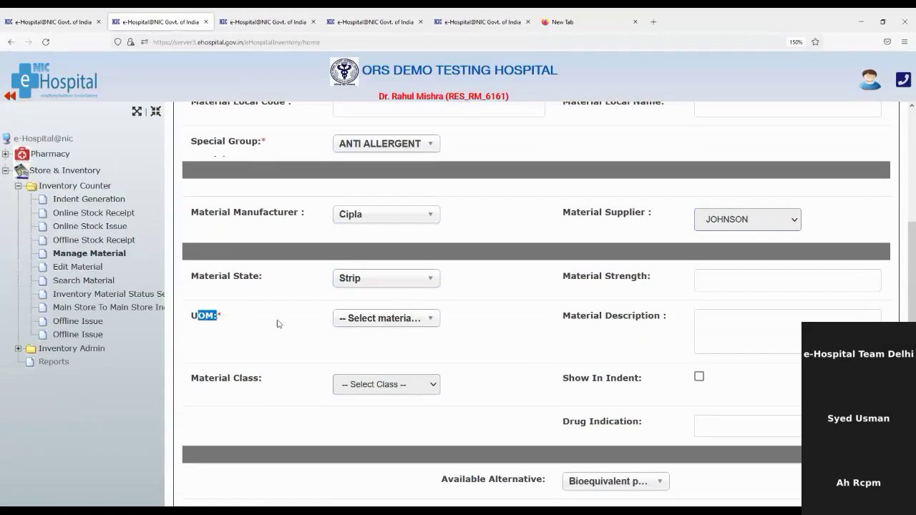
click(379, 320)
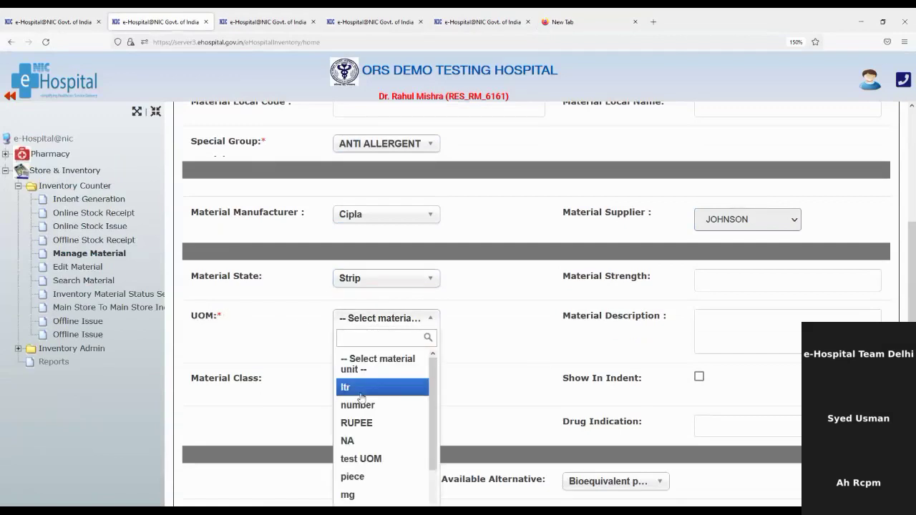
scroll(372, 423, down, 1)
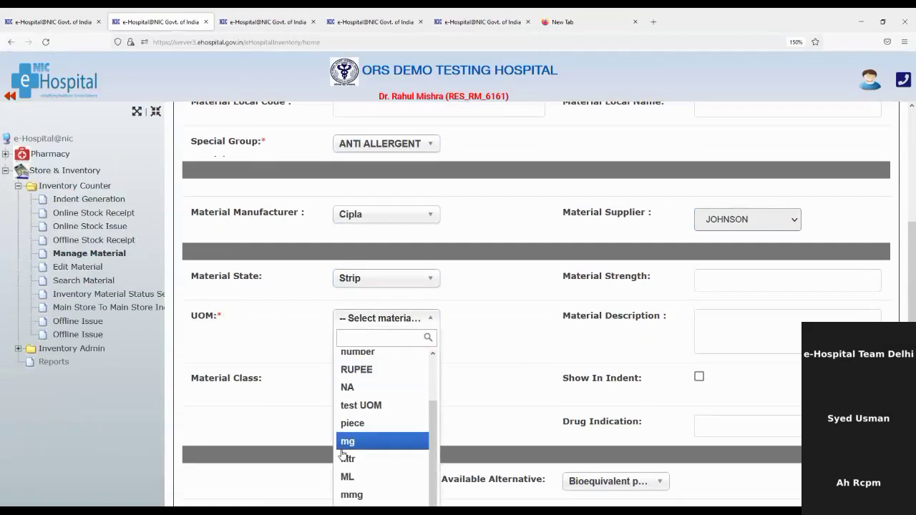
click(360, 442)
scroll(519, 356, down, 1)
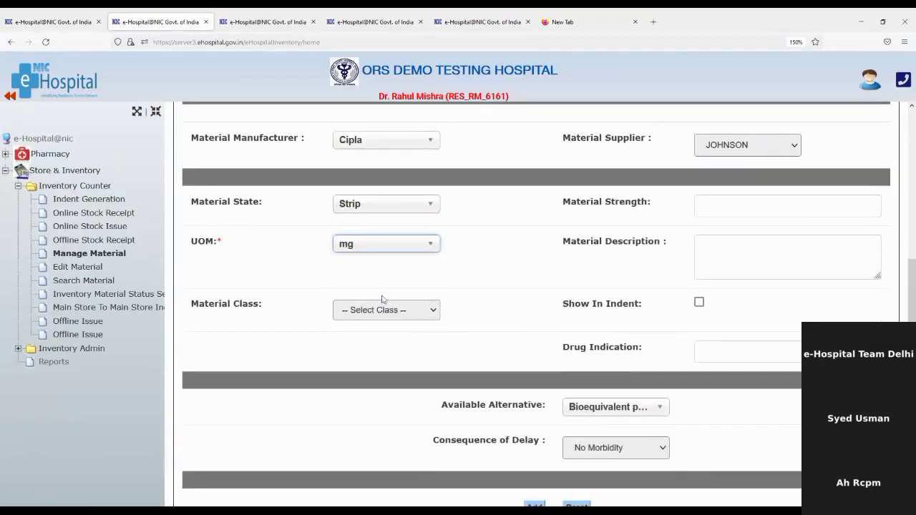
Tick Show In Indent for the Soliris material.
click(699, 303)
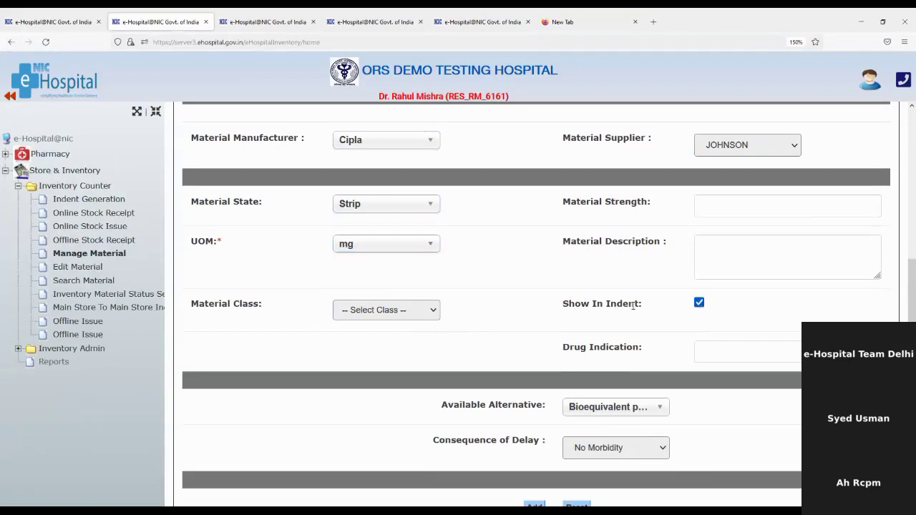
scroll(632, 304, down, 2)
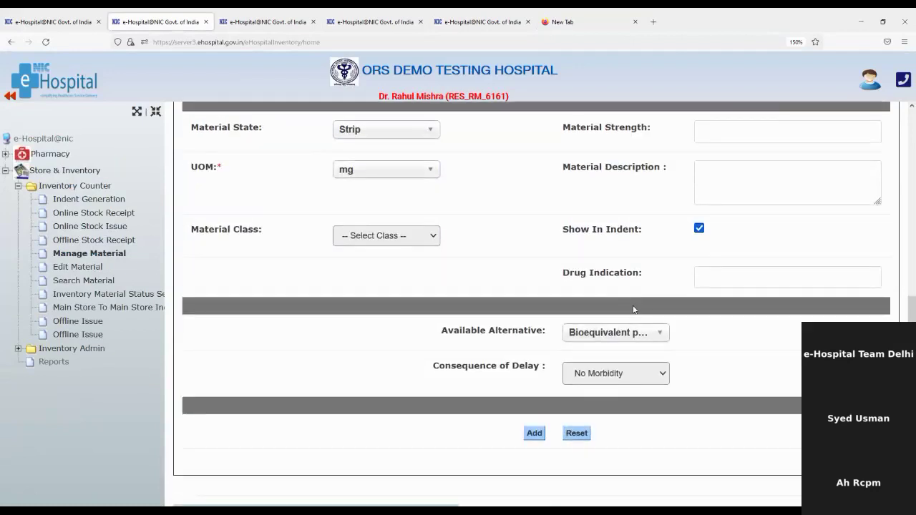
click(416, 242)
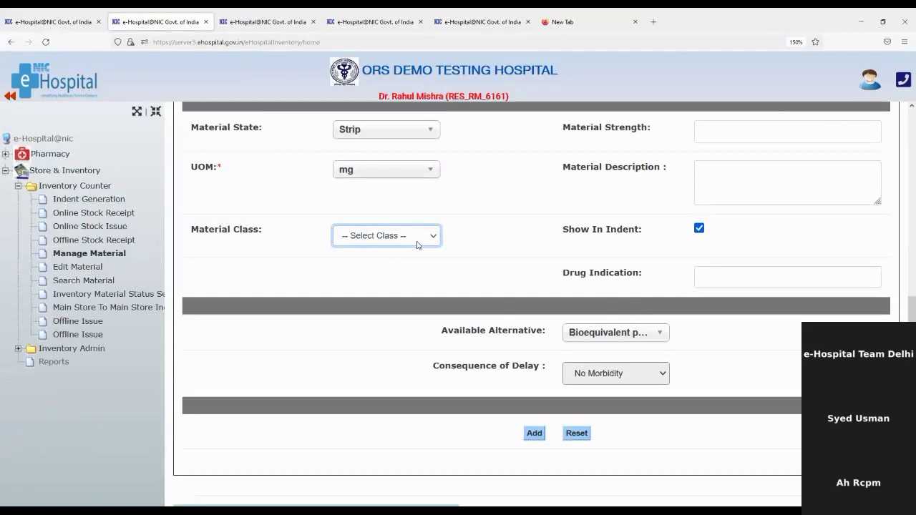
click(519, 254)
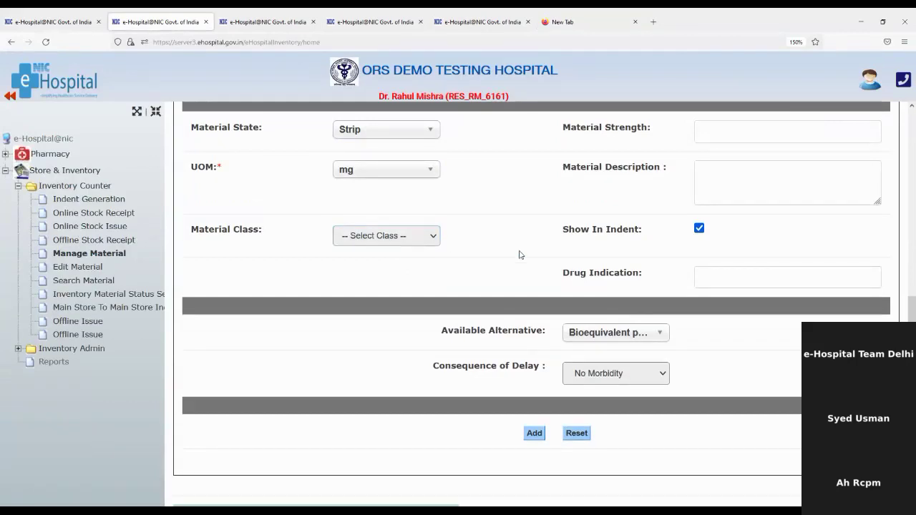
scroll(519, 254, down, 1)
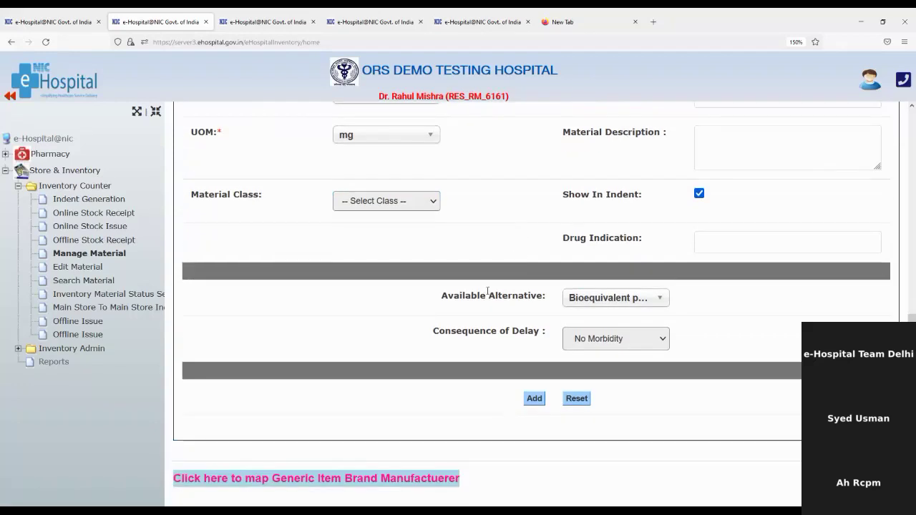
scroll(491, 291, up, 5)
scroll(502, 290, down, 2)
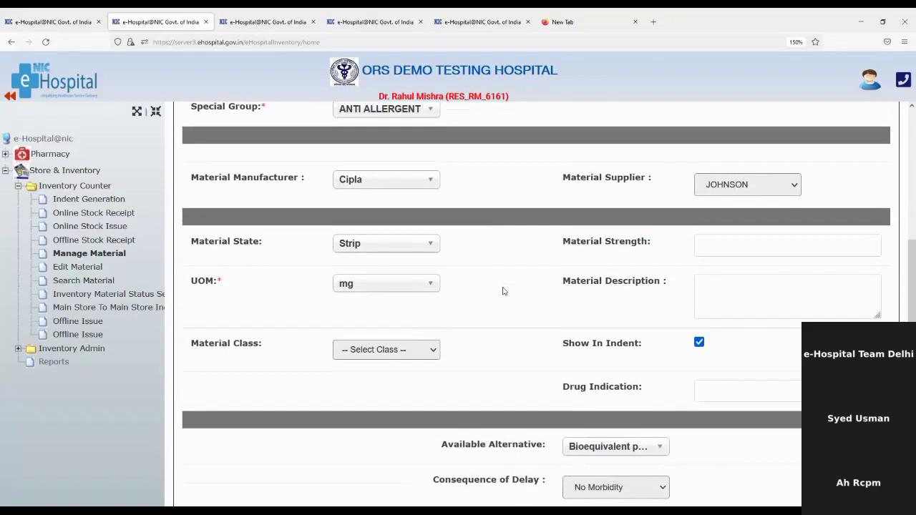
Add Soliris as a new material and dismiss the success alert.
scroll(502, 290, down, 4)
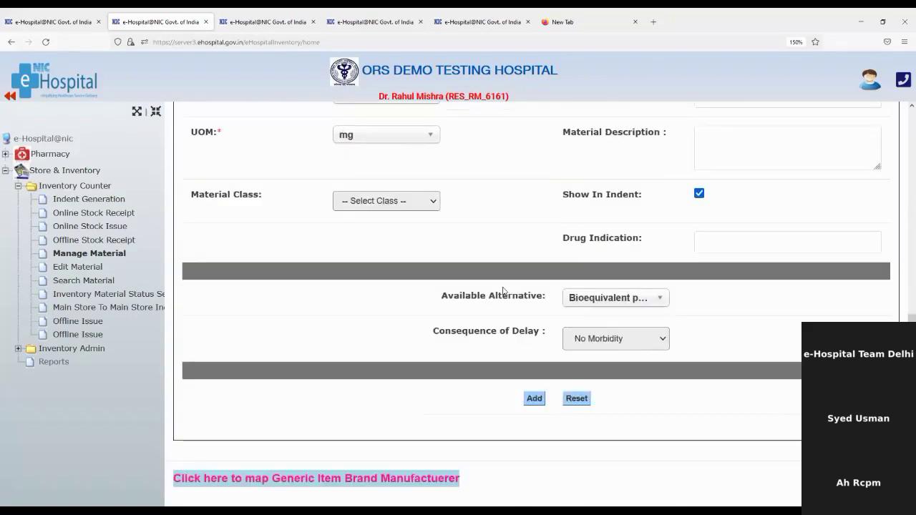
click(534, 398)
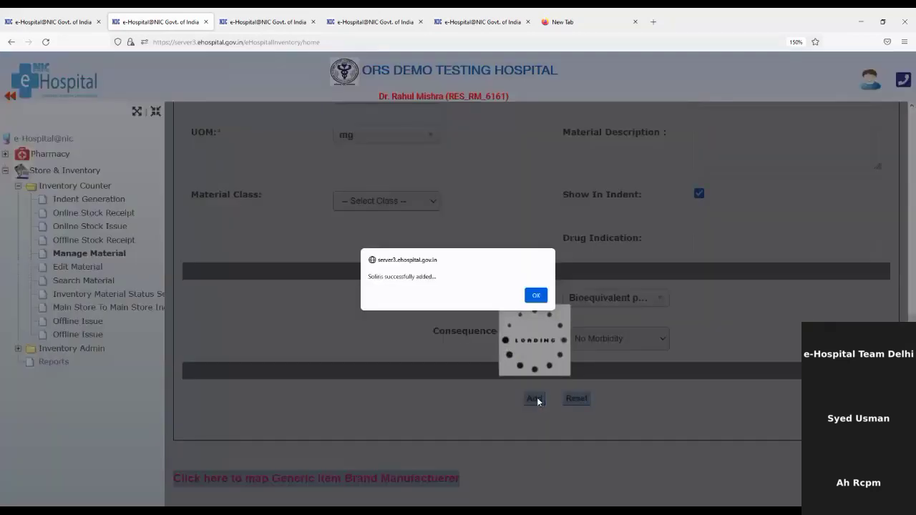
drag(374, 277, 443, 274)
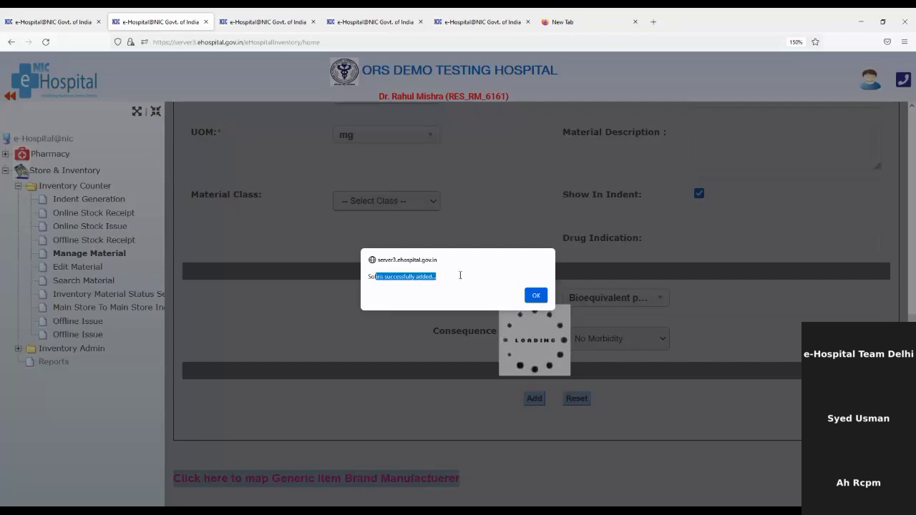
click(535, 295)
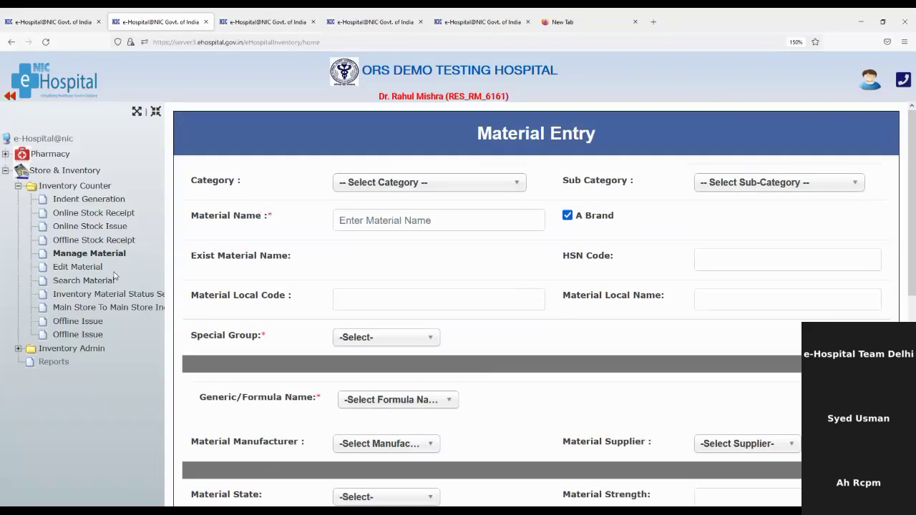
In Edit Material, load Acetyl Salicylic under category RM_DRUGS, sub category Tablets.
click(81, 269)
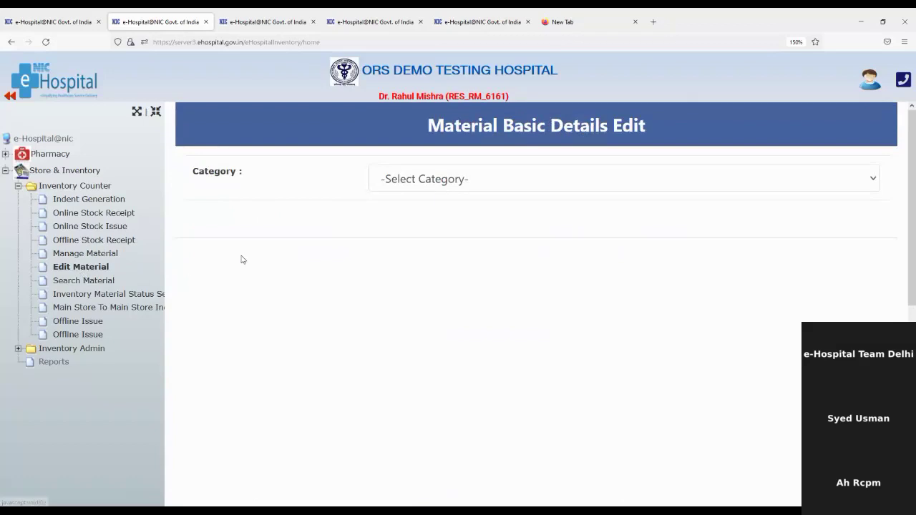
click(481, 184)
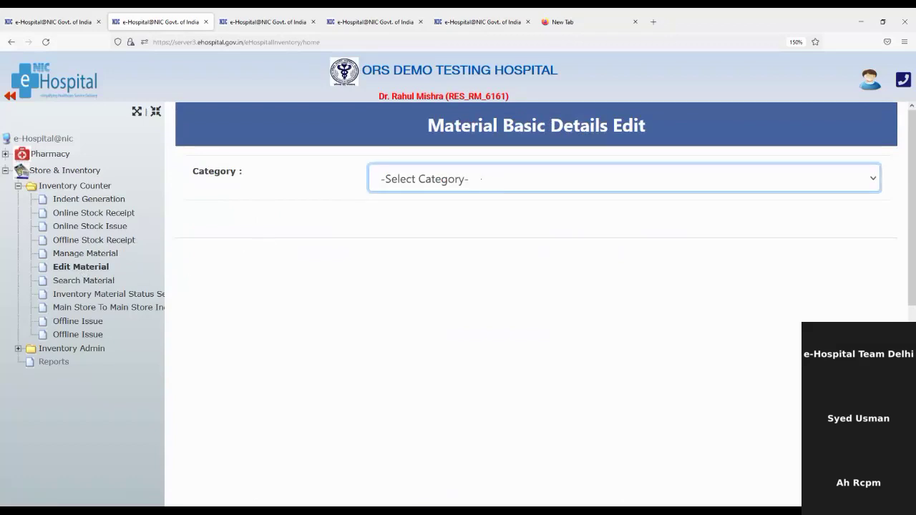
click(430, 232)
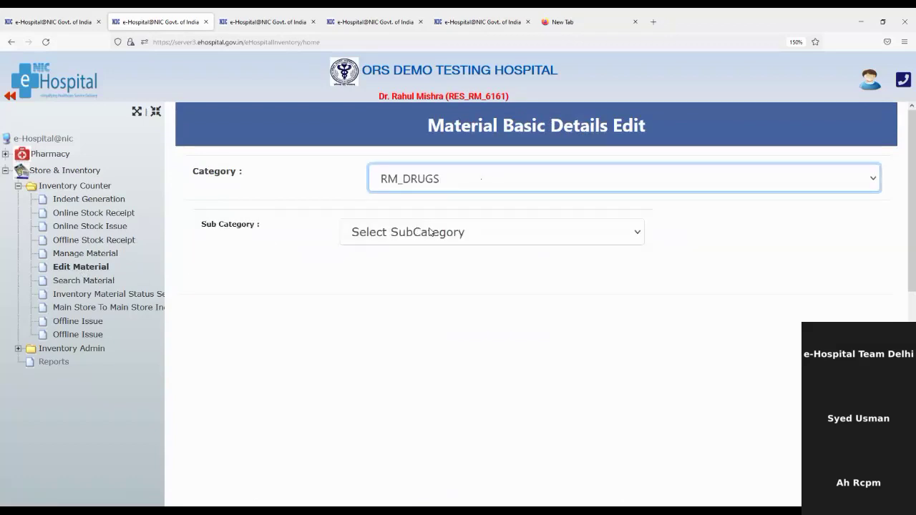
click(418, 237)
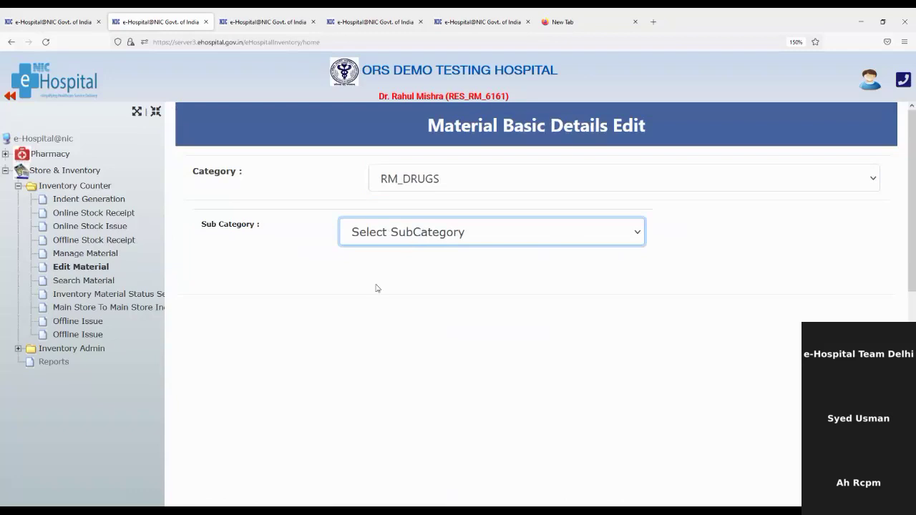
key(Down)
click(266, 286)
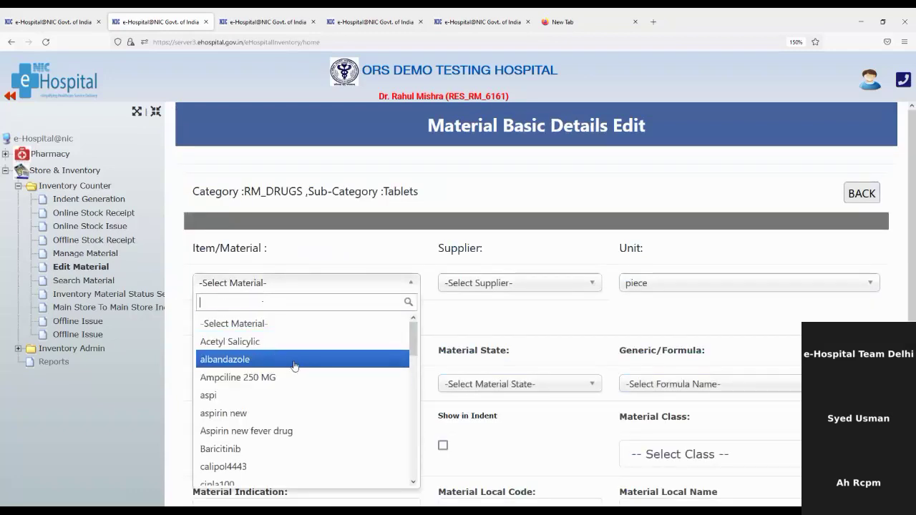
scroll(300, 358, down, 10)
scroll(302, 354, up, 10)
click(310, 344)
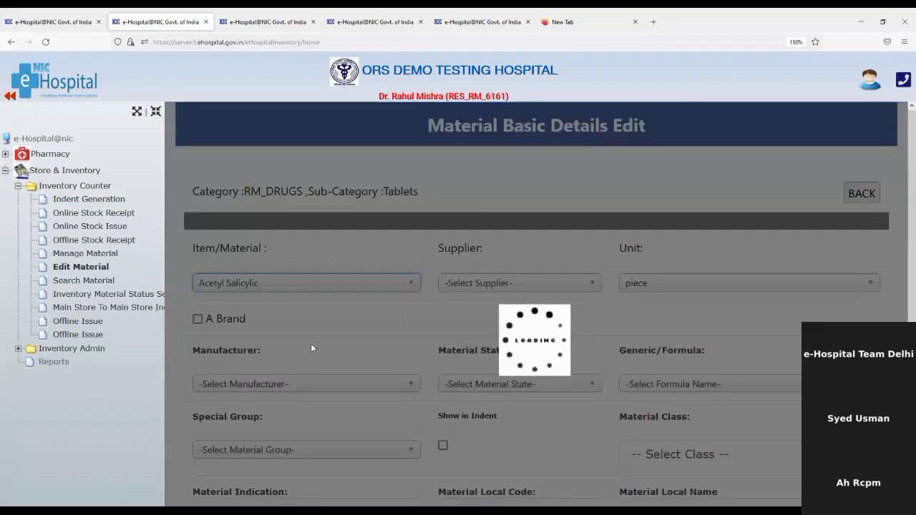
scroll(461, 323, down, 2)
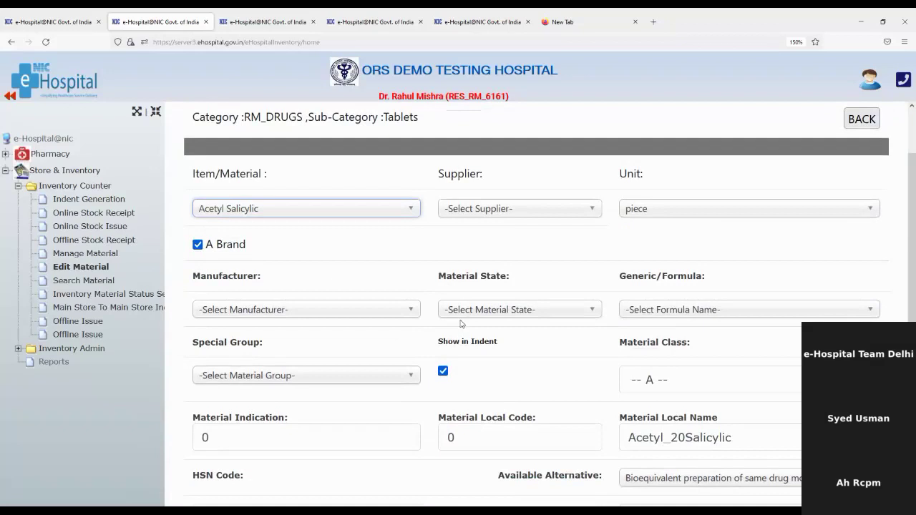
scroll(462, 323, up, 2)
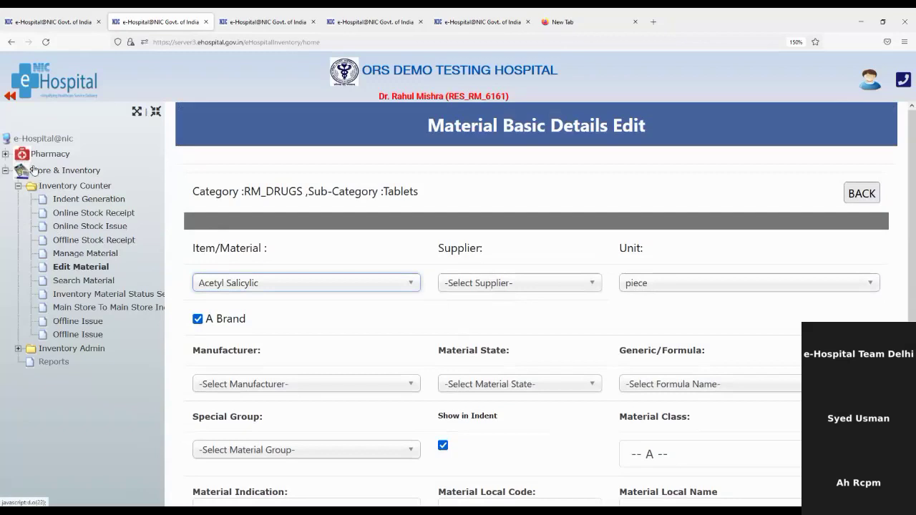
Expand Pharmacy > Pharmacy Administrator in the sidebar and go to Offline Stock Entry.
click(10, 155)
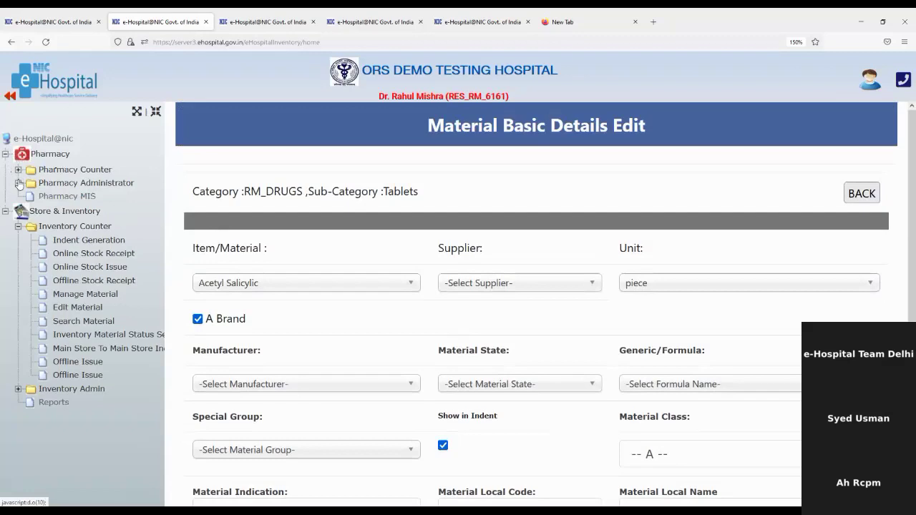
click(19, 183)
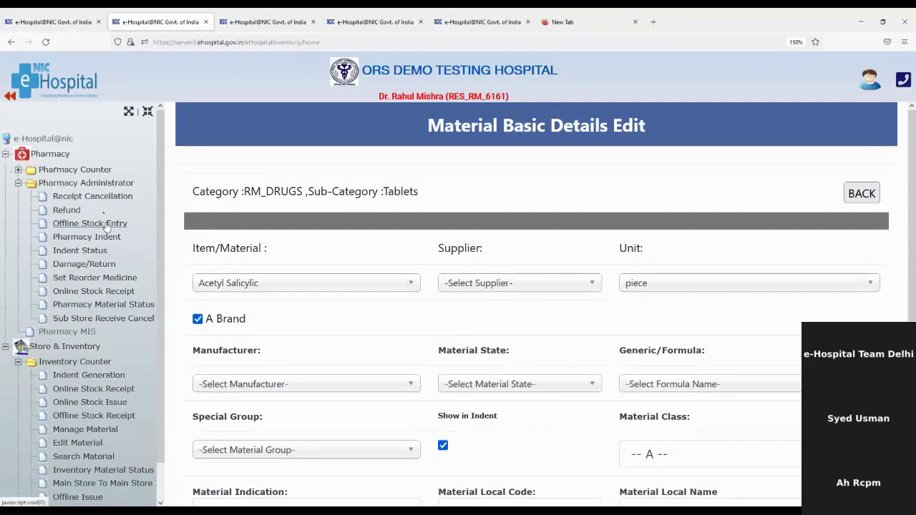
click(105, 224)
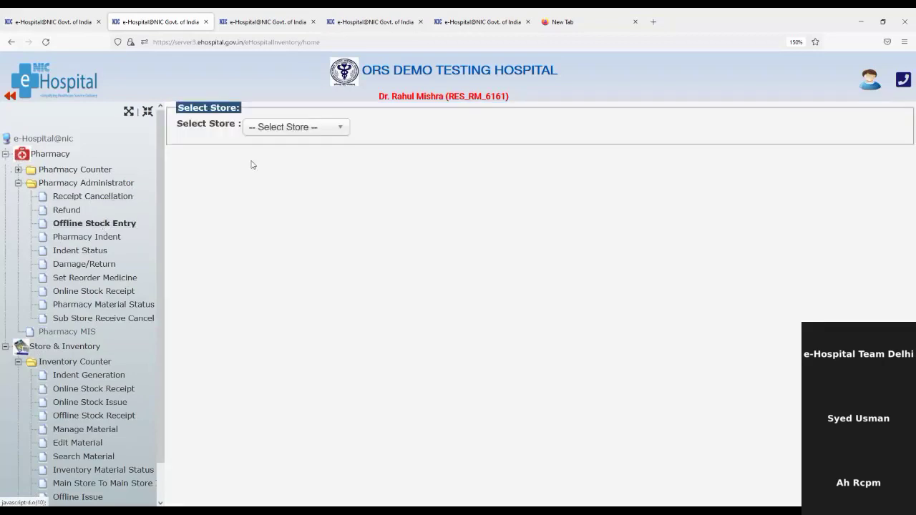
Pick the pharmacy store and set category RM_DRUGS with sub category Tablets.
click(327, 128)
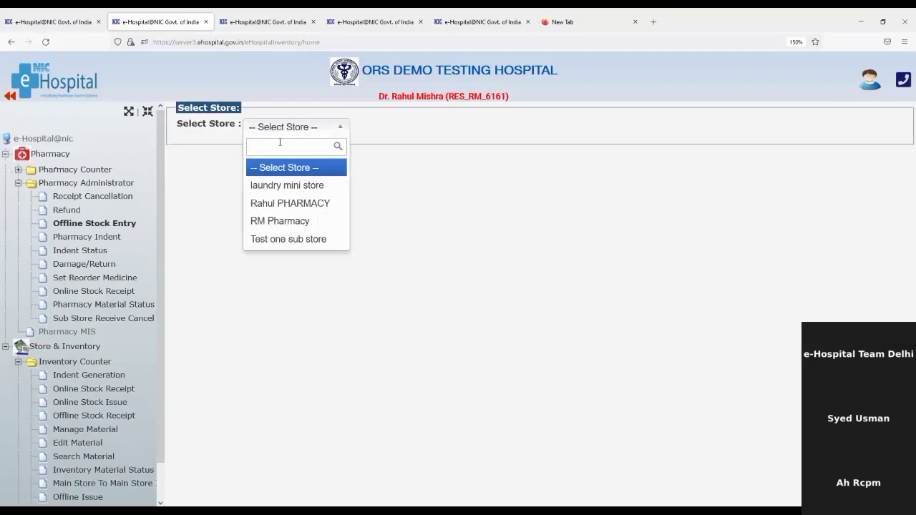
click(295, 205)
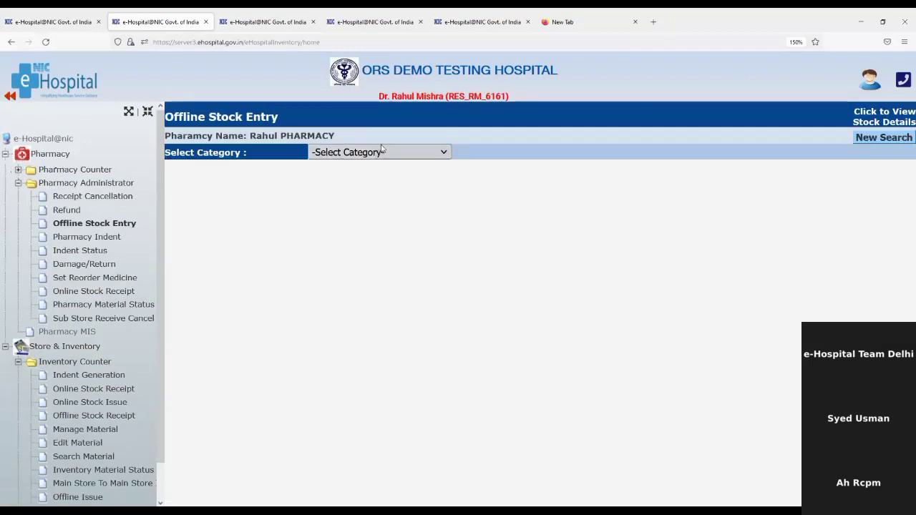
click(343, 186)
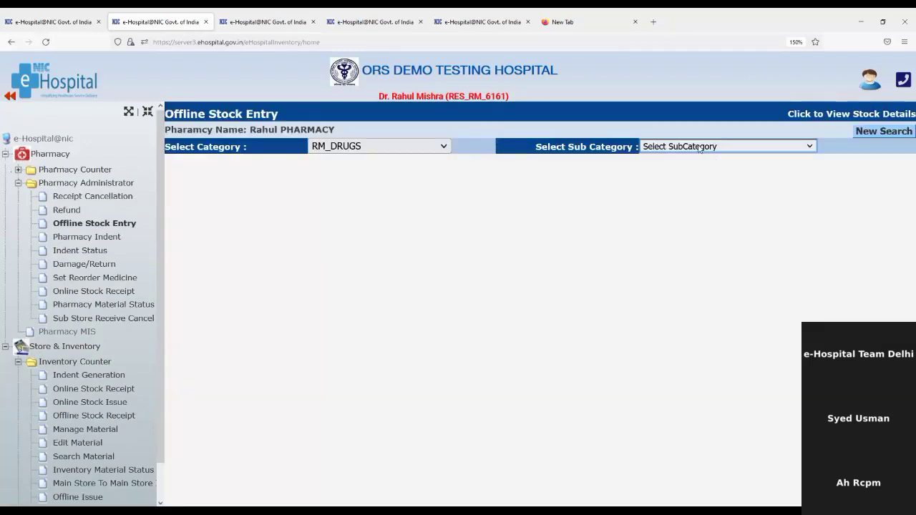
click(699, 148)
click(679, 188)
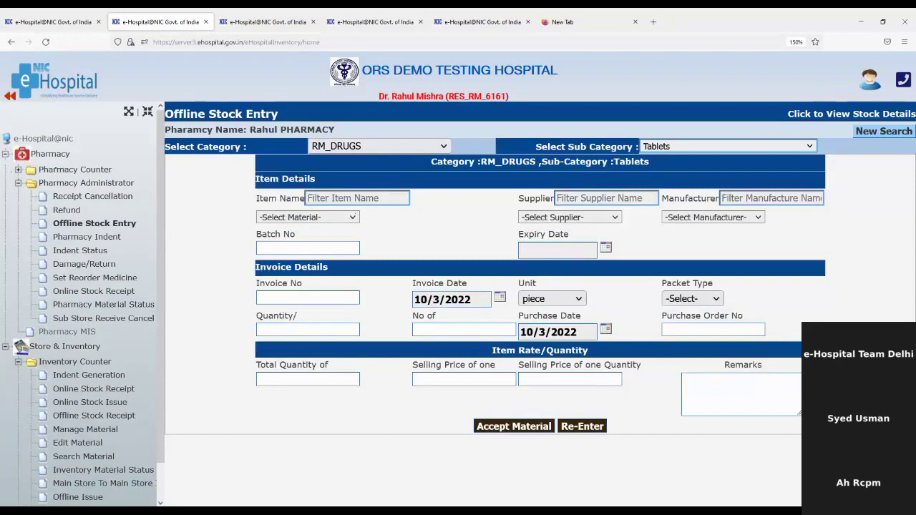
Enter item Soliris, supplier JOHNSON and batch number S123.
click(296, 404)
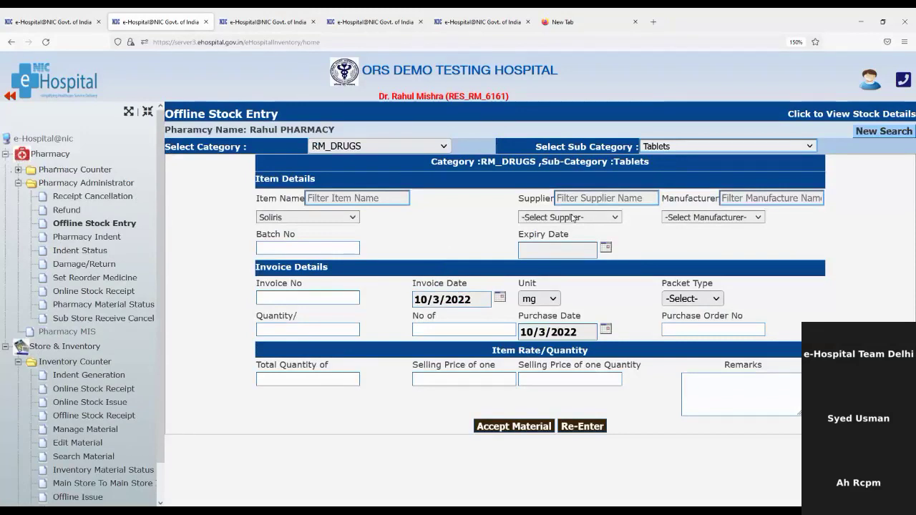
click(581, 248)
click(324, 247)
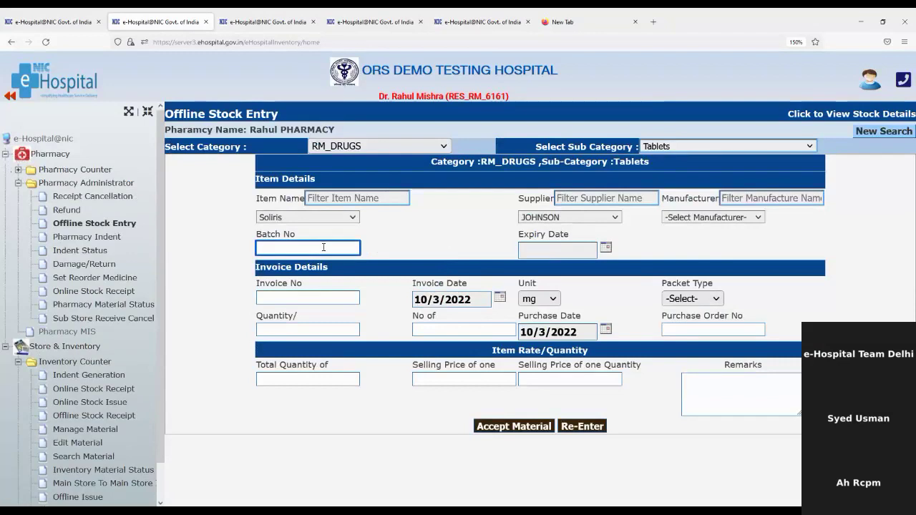
text(1023)
key(BackSpace)
key(BackSpace)
key(BackSpace)
key(BackSpace)
text(S123)
Set the expiry date to 29 March 2026 in the calendar.
click(605, 248)
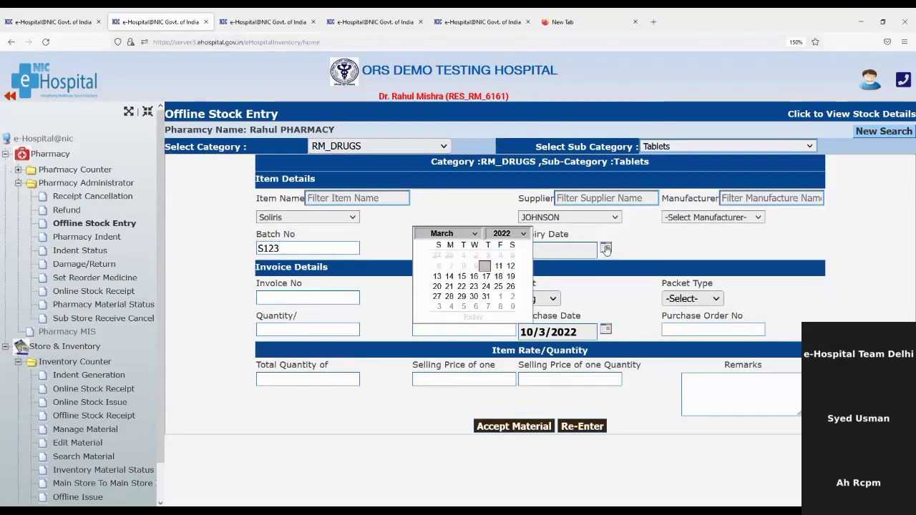
click(502, 233)
click(505, 294)
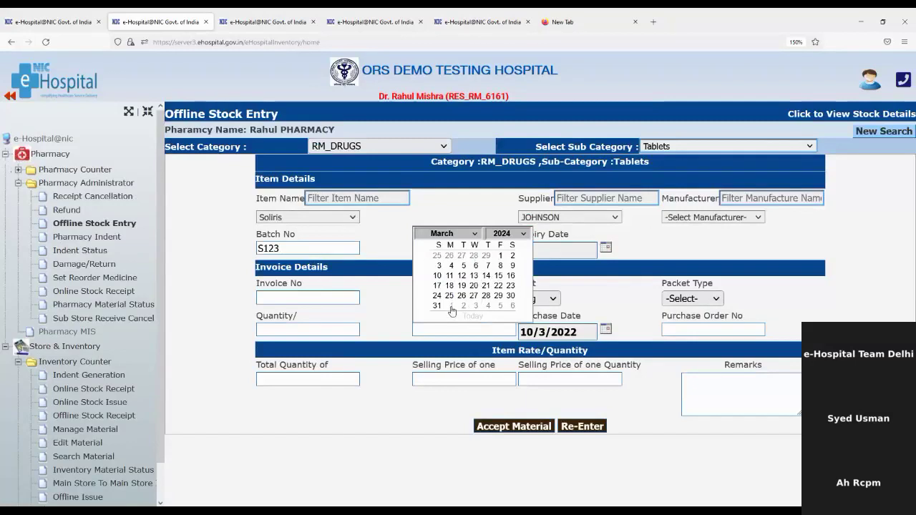
click(522, 234)
click(499, 306)
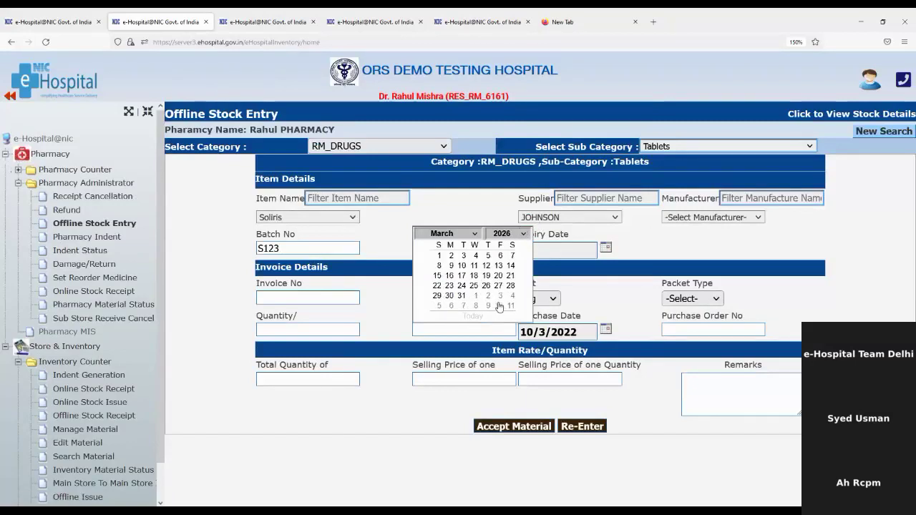
click(437, 295)
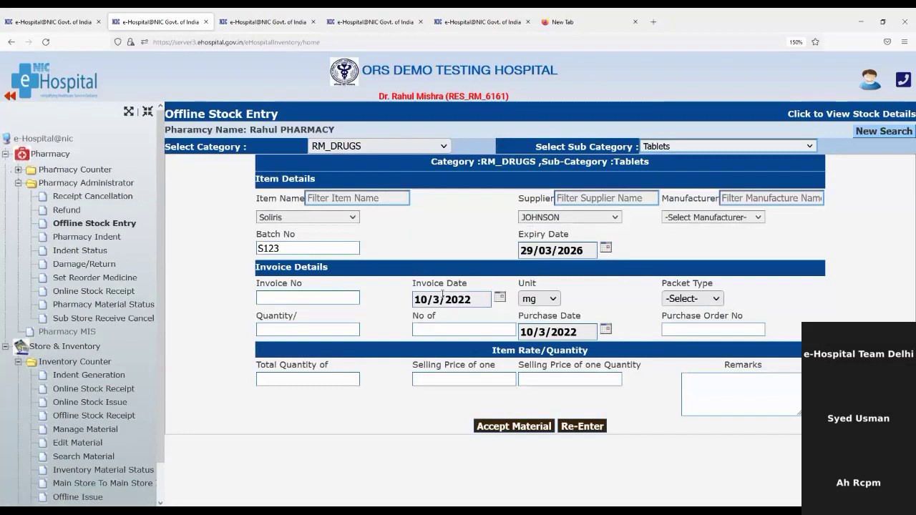
Enter invoice number 1230, quantity 200 and No of 40, giving total 8000.
click(329, 298)
text(1230)
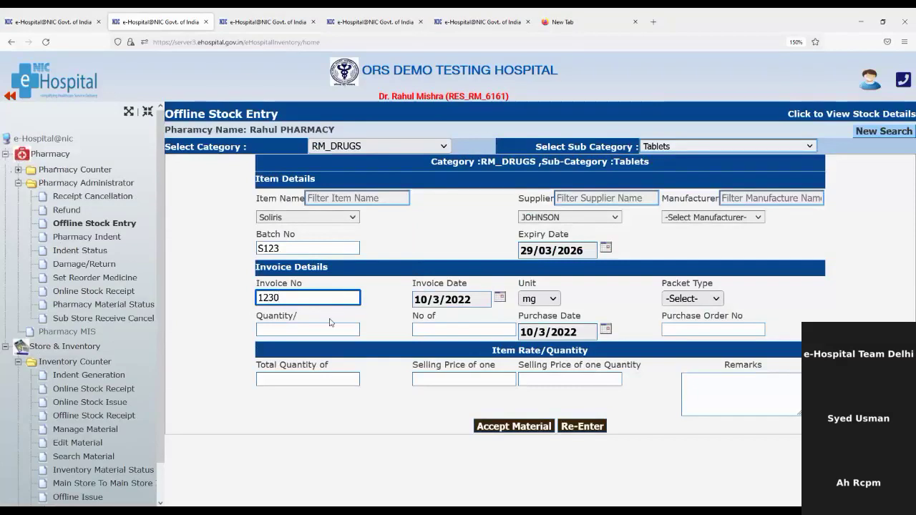
click(287, 329)
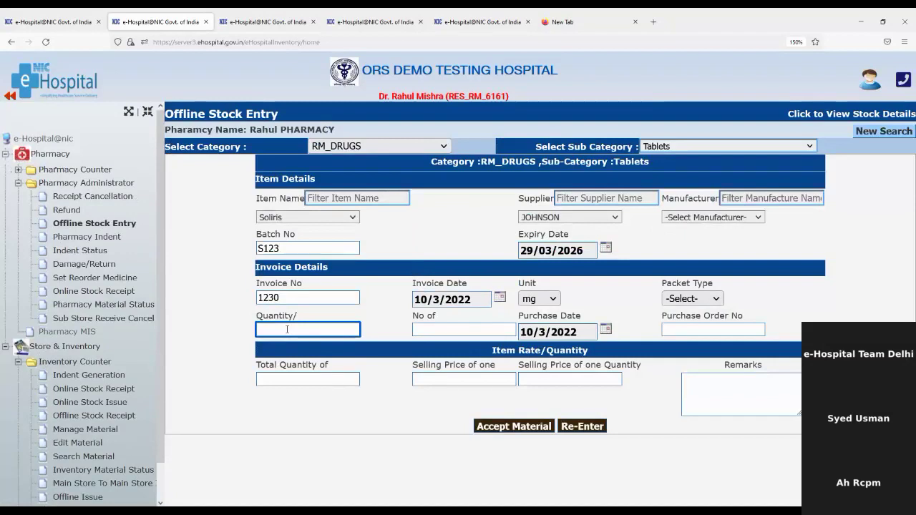
text(20)
click(446, 332)
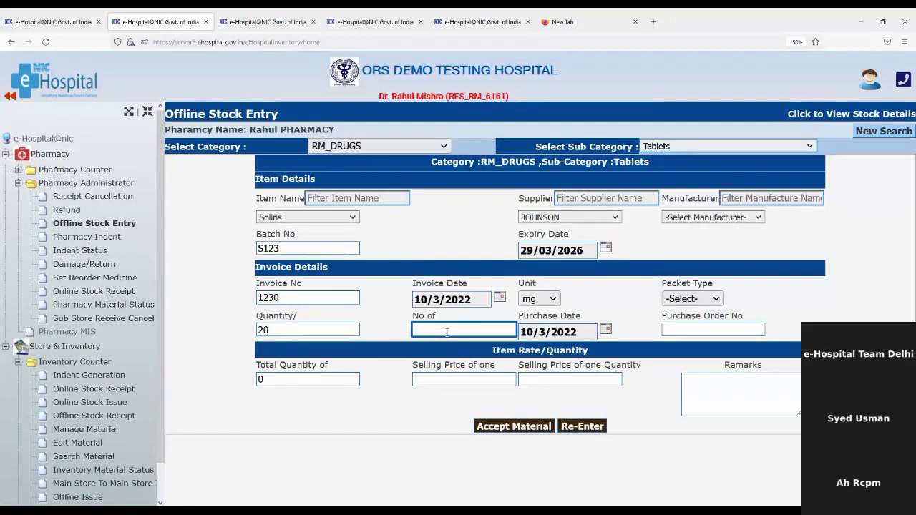
text(40)
click(288, 327)
text(0)
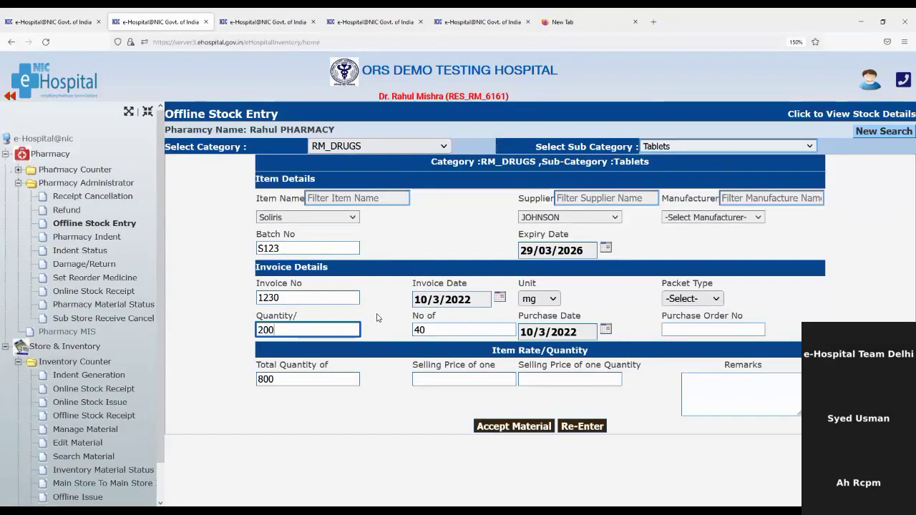
click(378, 318)
click(437, 329)
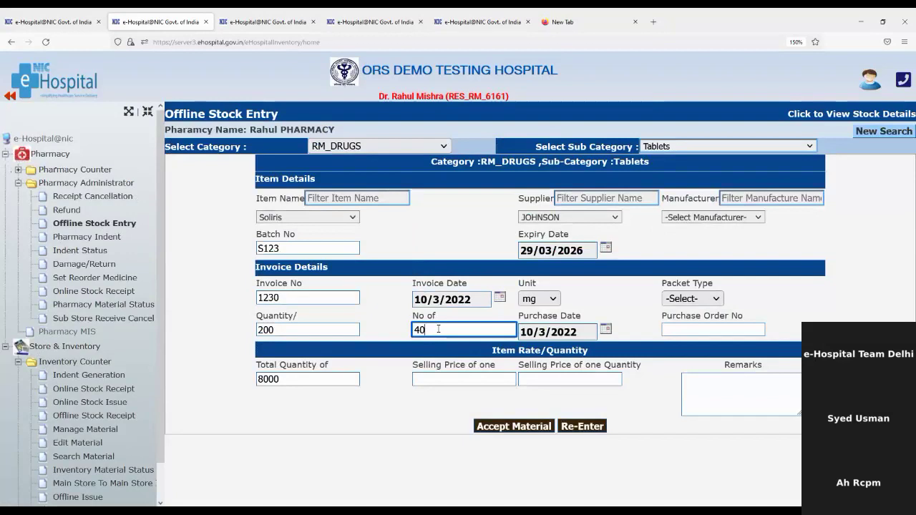
click(396, 319)
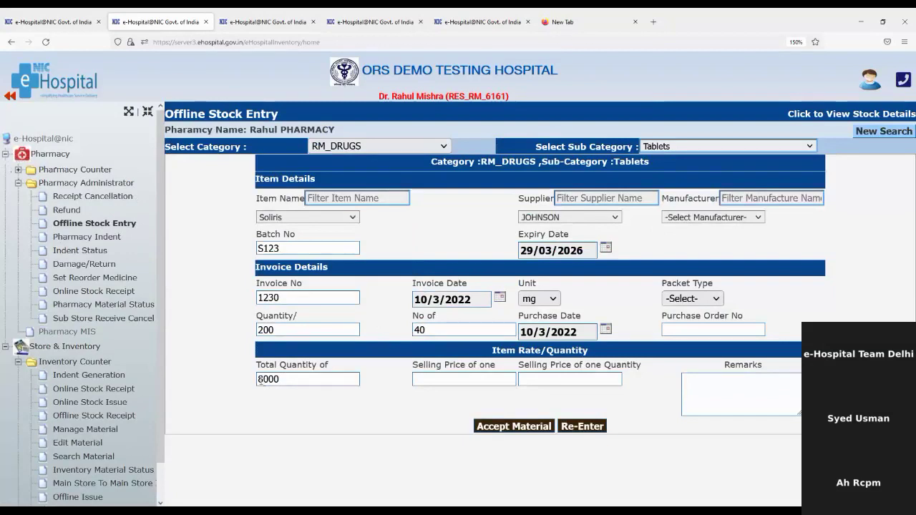
drag(259, 378, 281, 377)
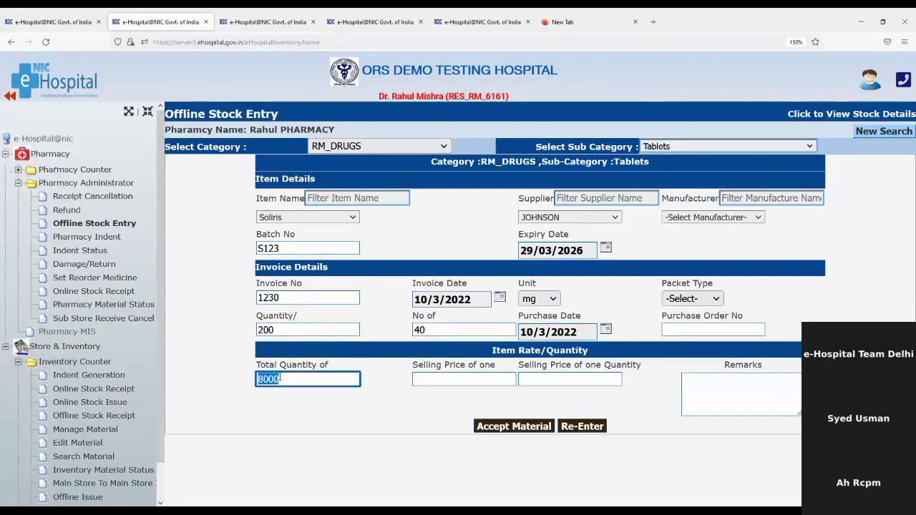
click(325, 402)
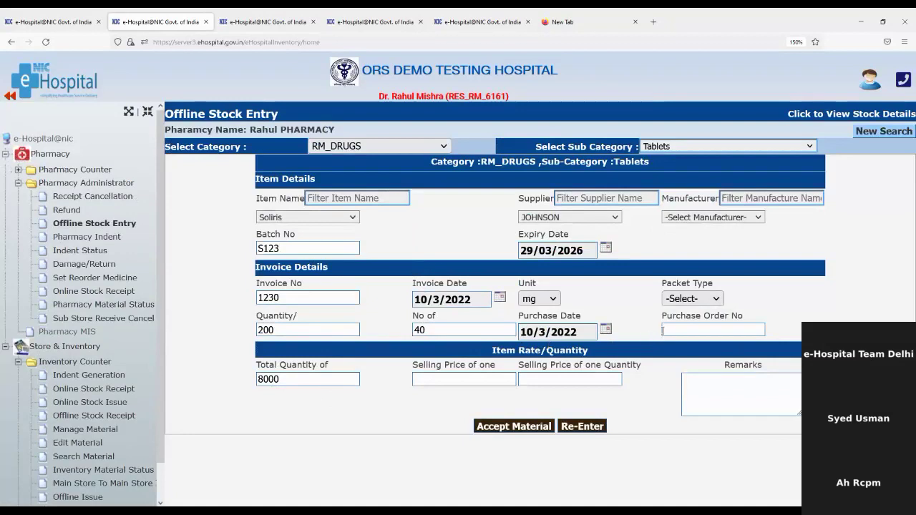
Fill in purchase order number 145 and the remark TEST.
click(682, 331)
text(14560)
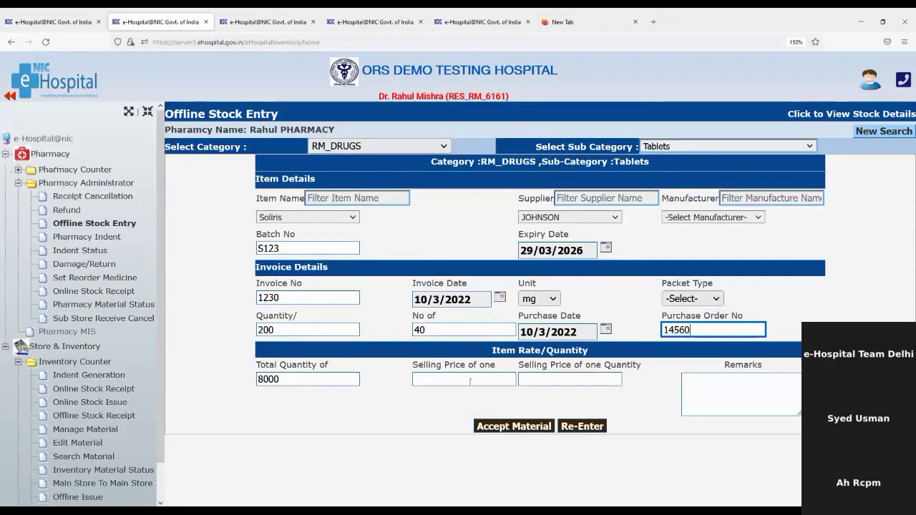
click(710, 389)
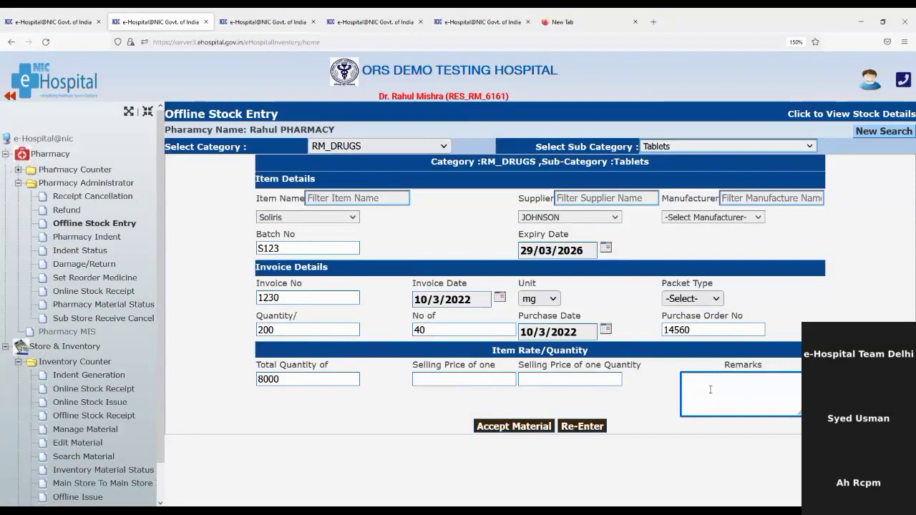
text(TEST)
Accept the Soliris material and dismiss the 'Record Successfully Saved' alert.
click(533, 426)
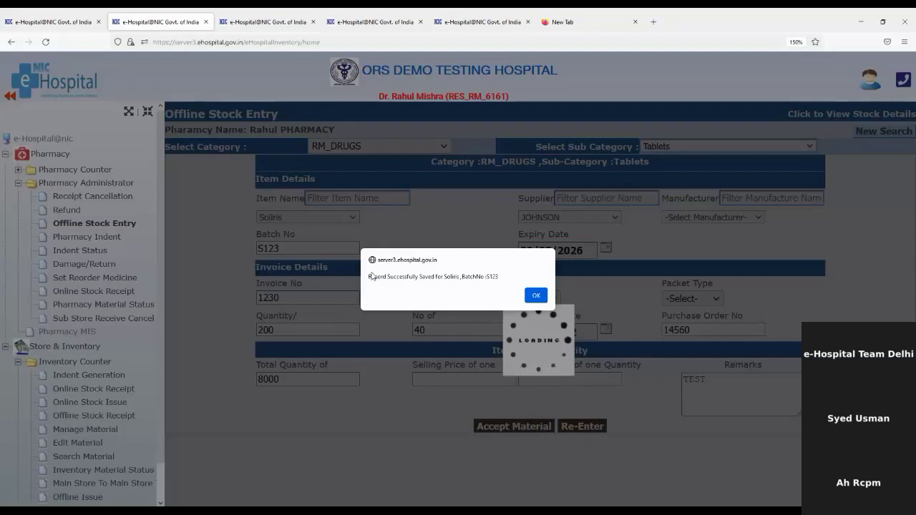
drag(371, 273, 508, 272)
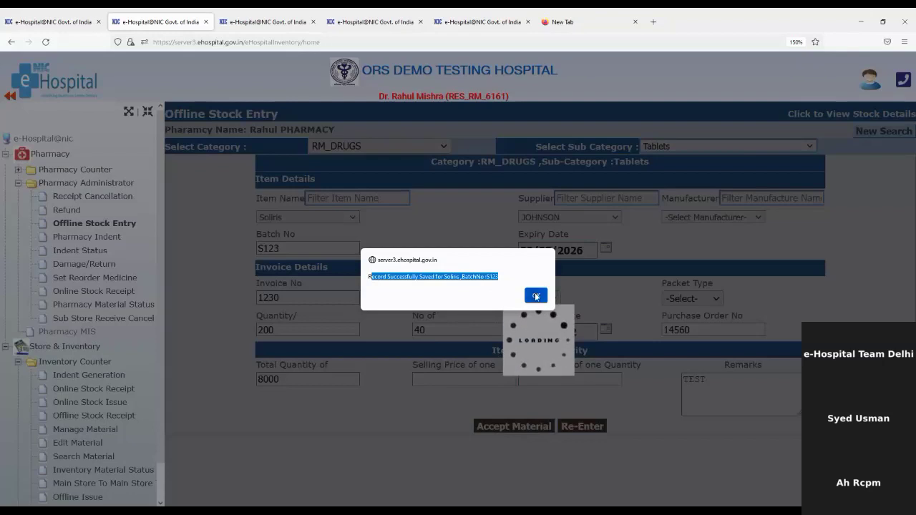
click(536, 296)
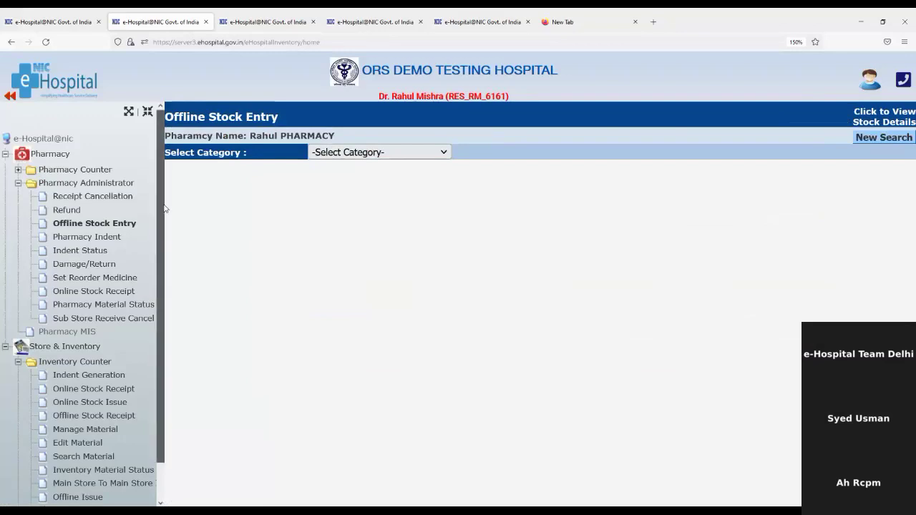
scroll(154, 243, down, 1)
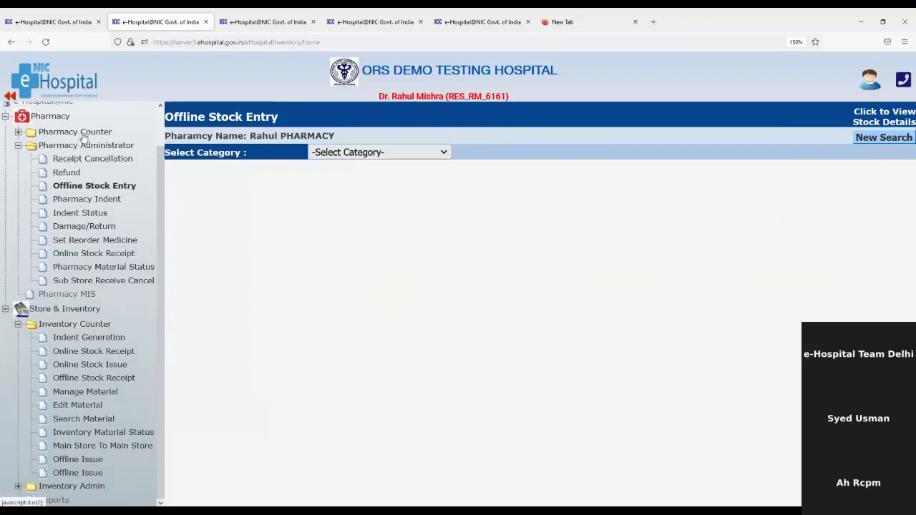
Search materials for SOLIR and open stock details for Soliris [Tablets].
click(82, 135)
click(91, 203)
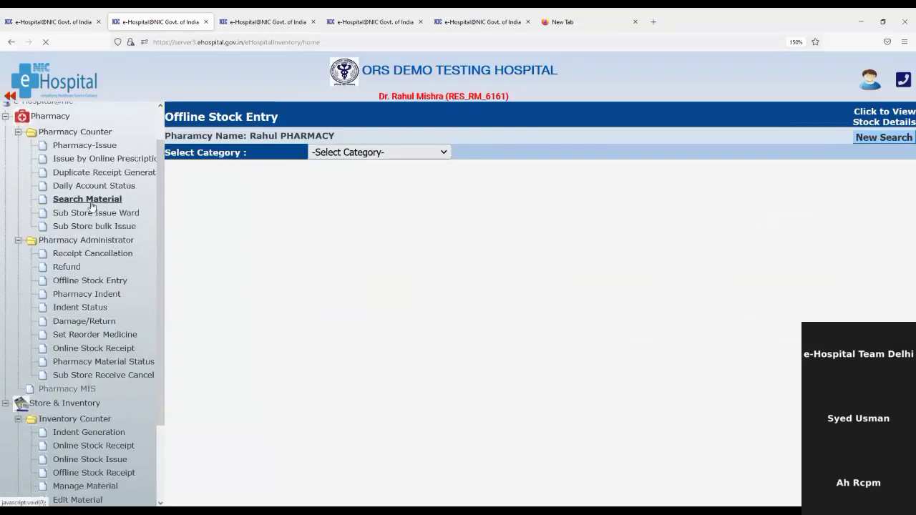
click(239, 195)
text(SOLIR)
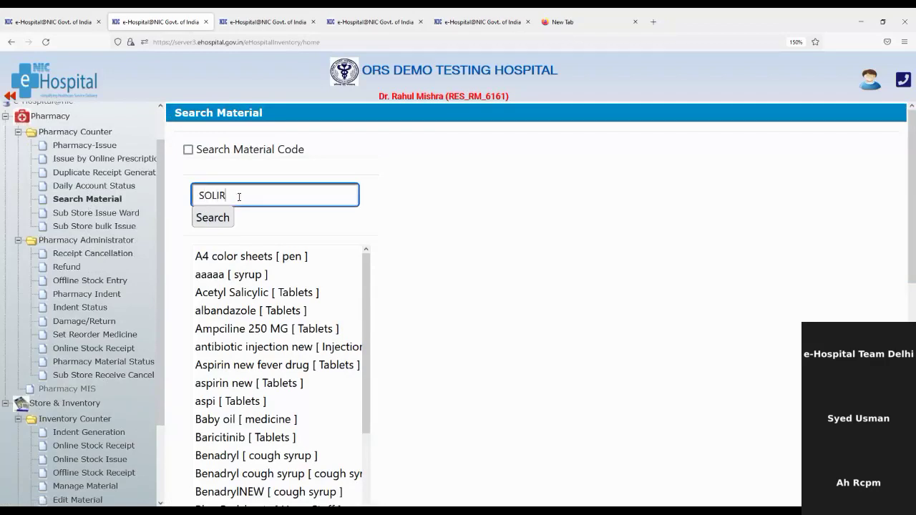
click(214, 217)
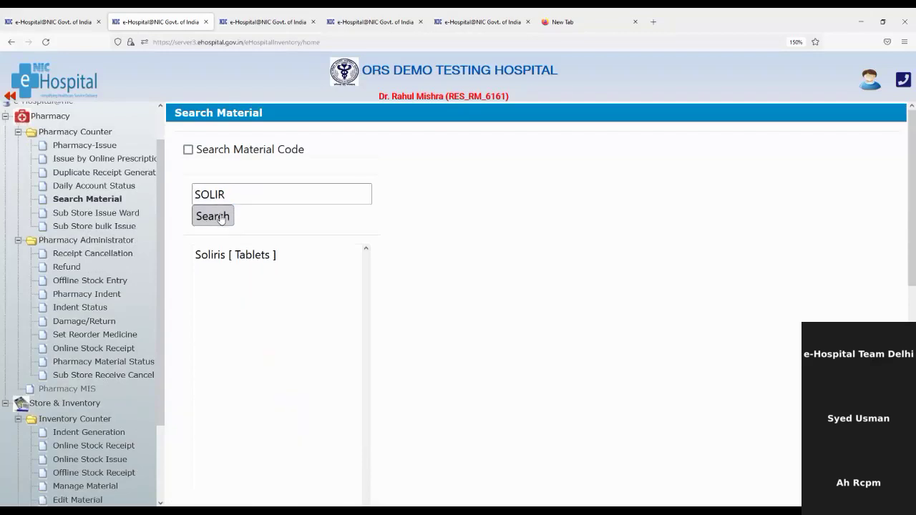
click(222, 258)
Check the 8000.0 available quantity, then collapse the navigation tree.
mouse_move(530, 200)
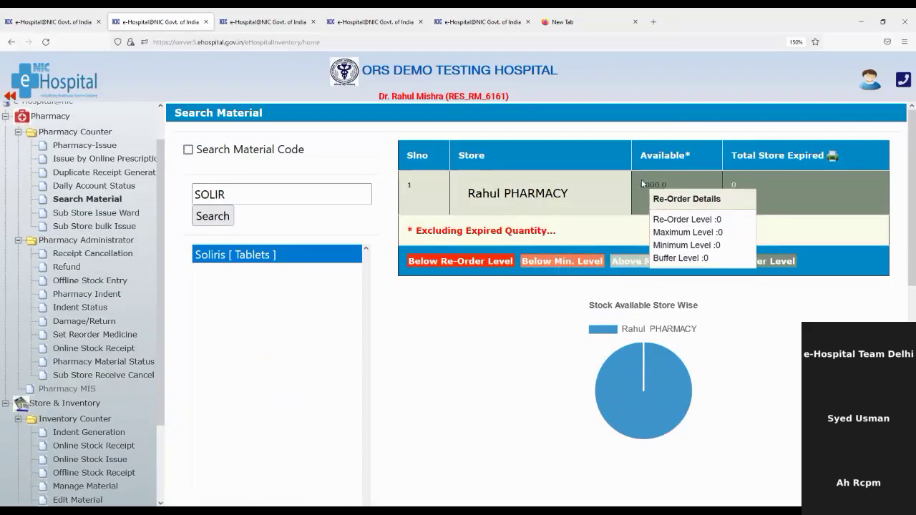
click(641, 179)
drag(640, 179, 671, 183)
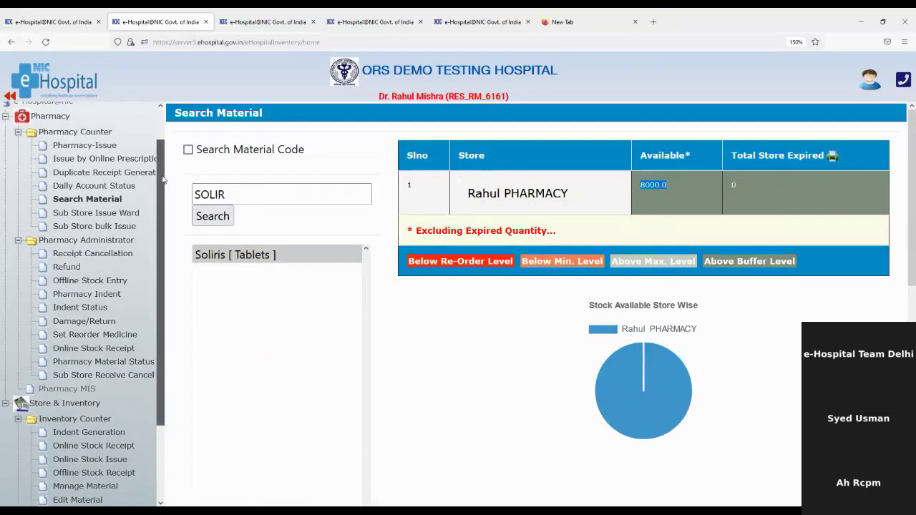
scroll(162, 157, up, 1)
click(148, 113)
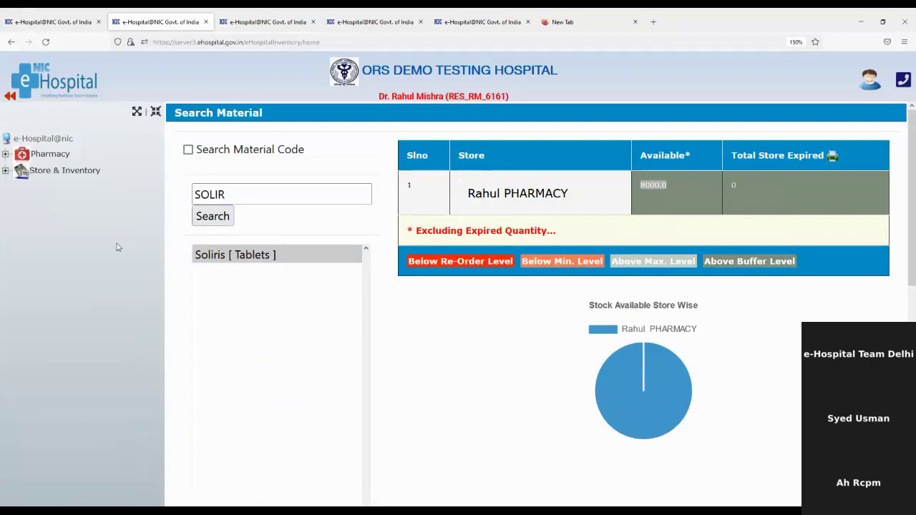
Open Store & Inventory > Inventory Counter > Offline Stock Receipt for the MAIN STORE.
click(5, 171)
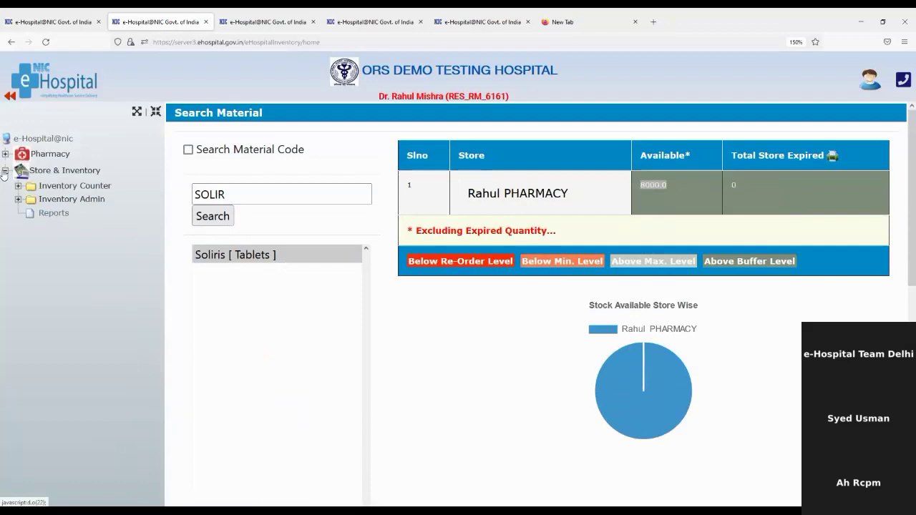
click(18, 187)
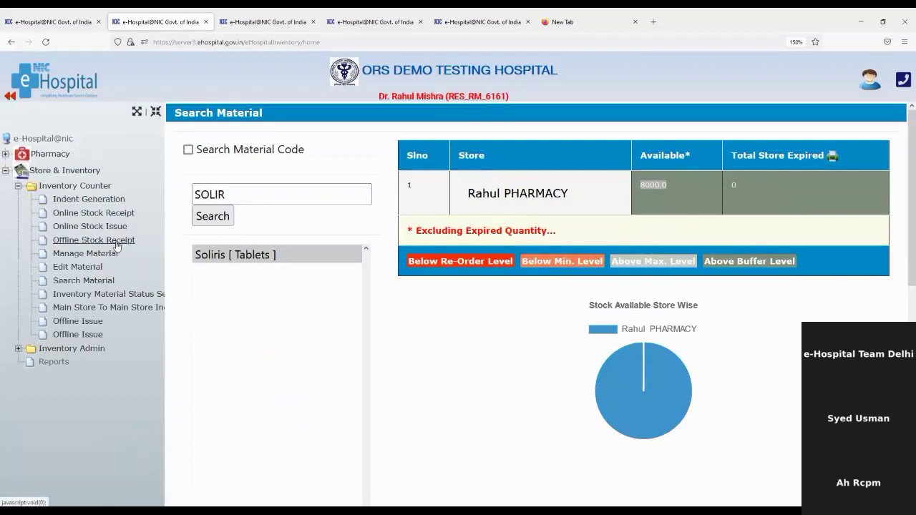
click(117, 243)
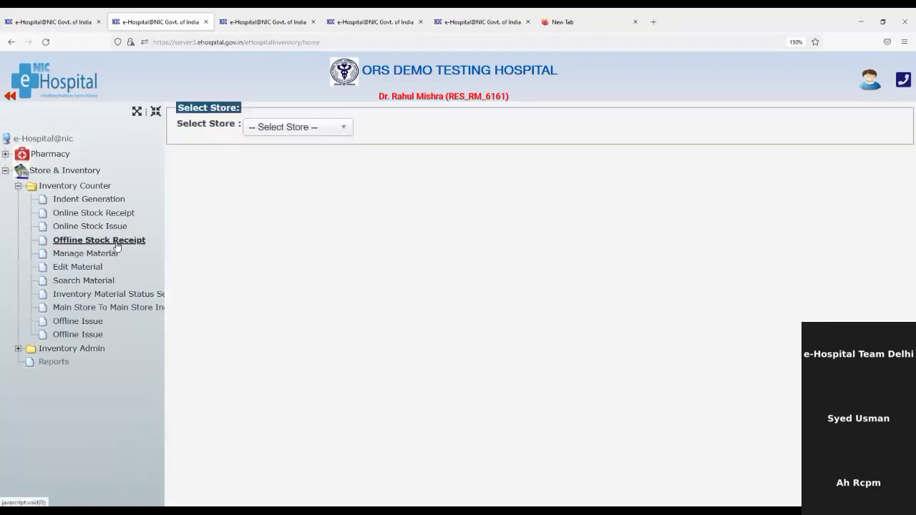
click(287, 128)
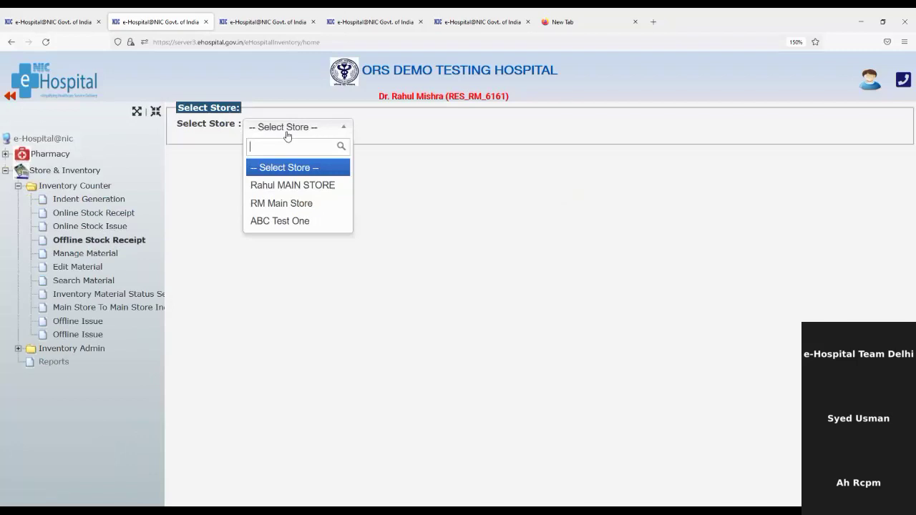
click(297, 184)
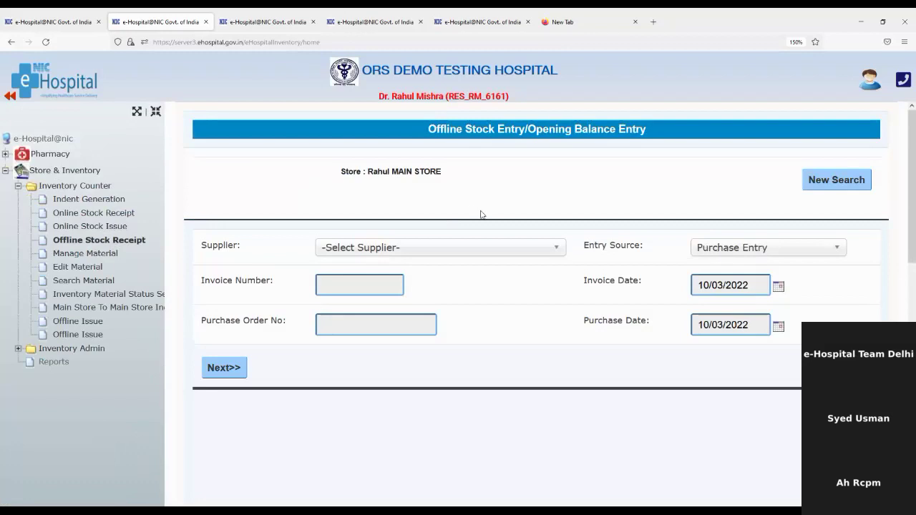
Fill the receipt header with supplier Himalaya, Purchase Entry, invoice 1230 and purchase order 1450, then go Next.
click(409, 253)
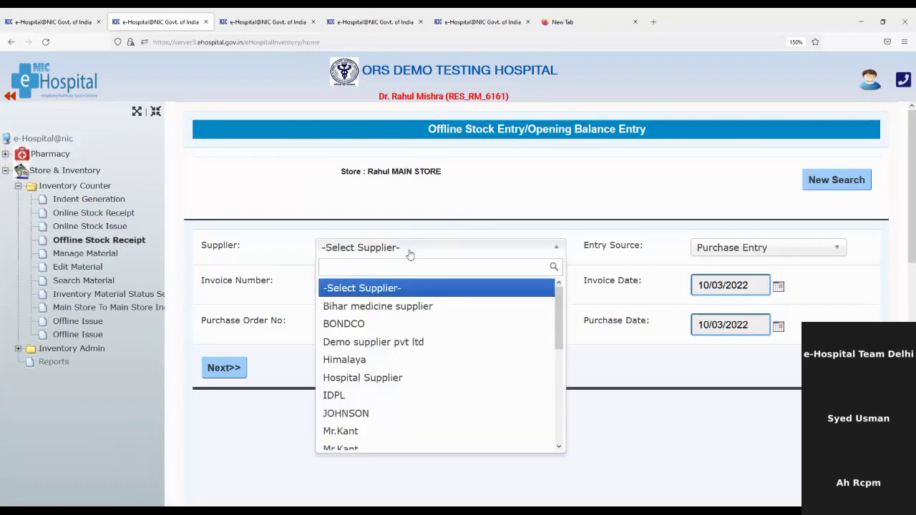
click(365, 360)
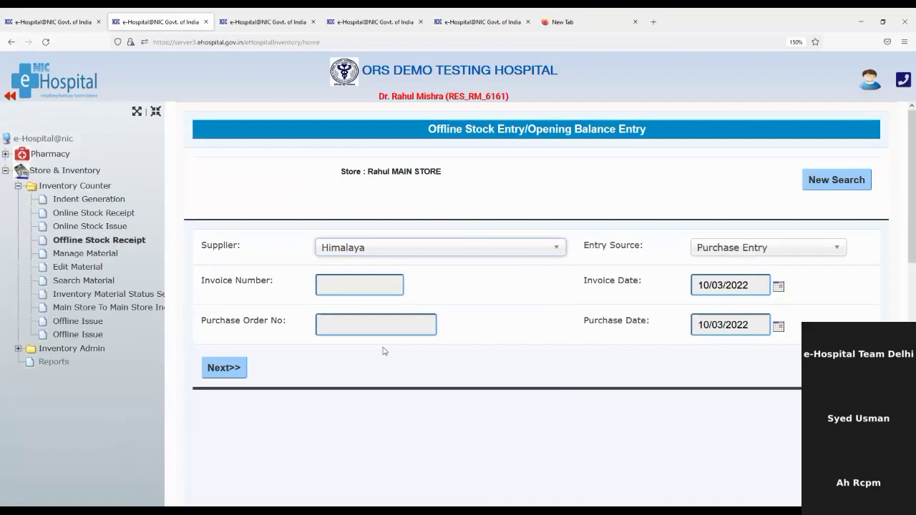
click(744, 249)
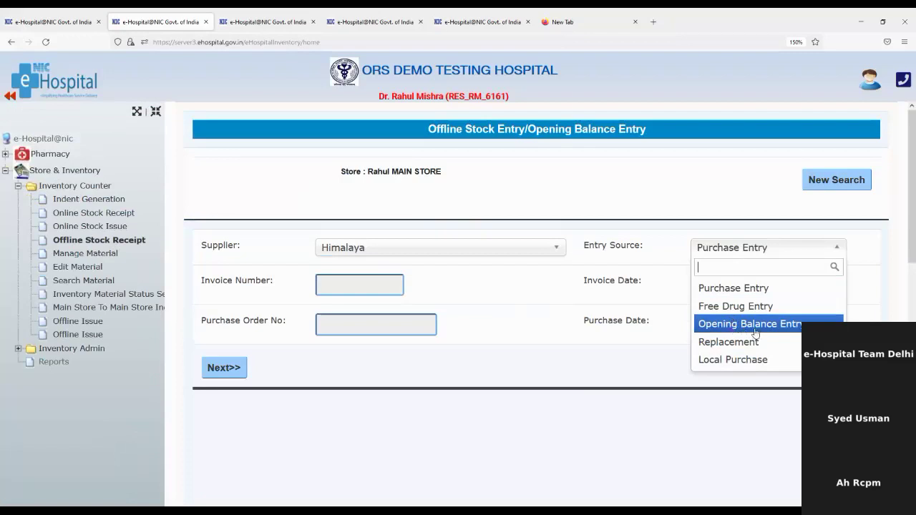
click(752, 289)
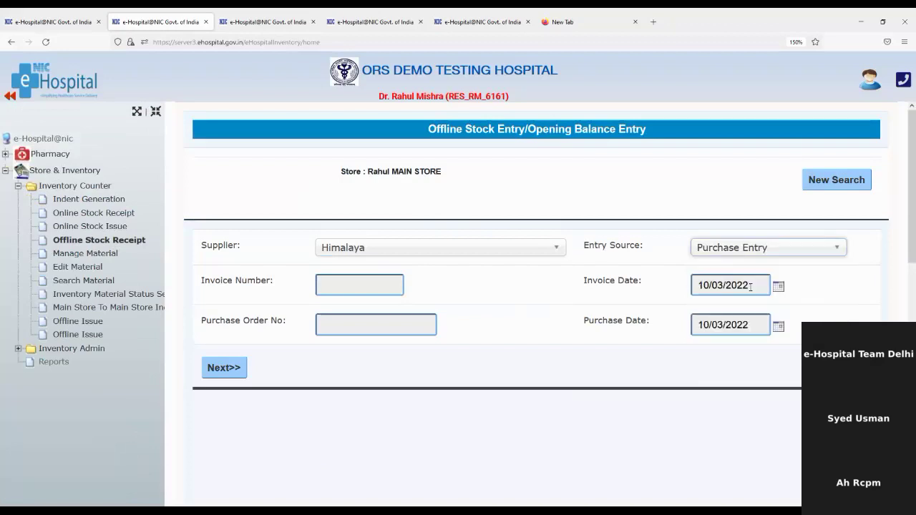
click(384, 287)
text(1230)
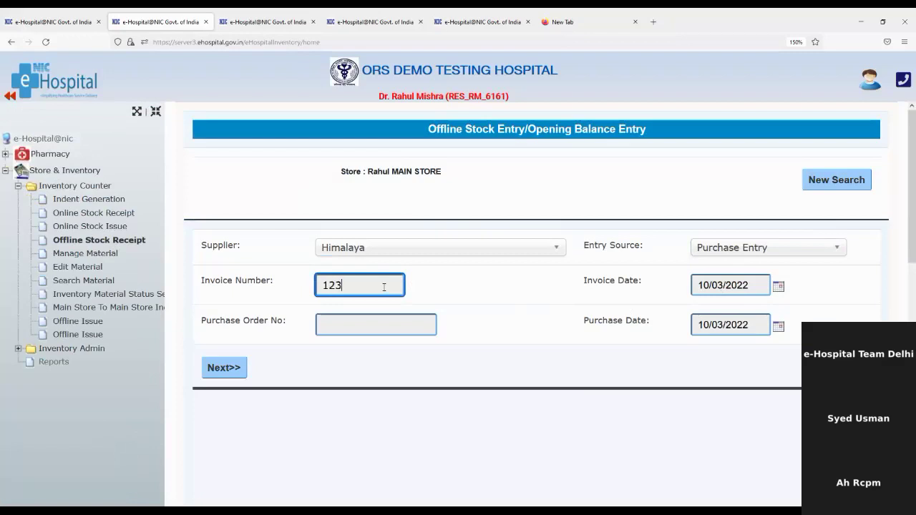
click(353, 325)
text(1450)
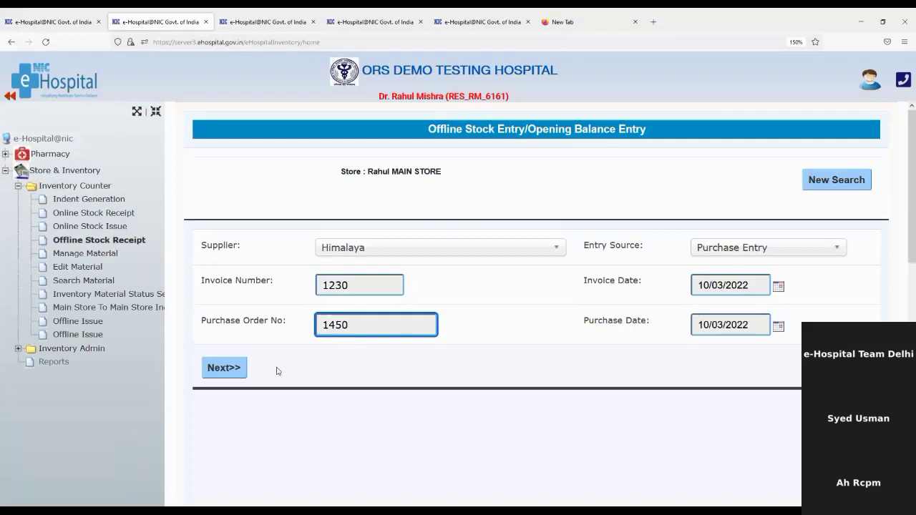
click(213, 369)
Pick category RM_DRUGS, sub-category Tablets, and search SOLIR to select Soliris [ Tablets ].
scroll(489, 333, down, 3)
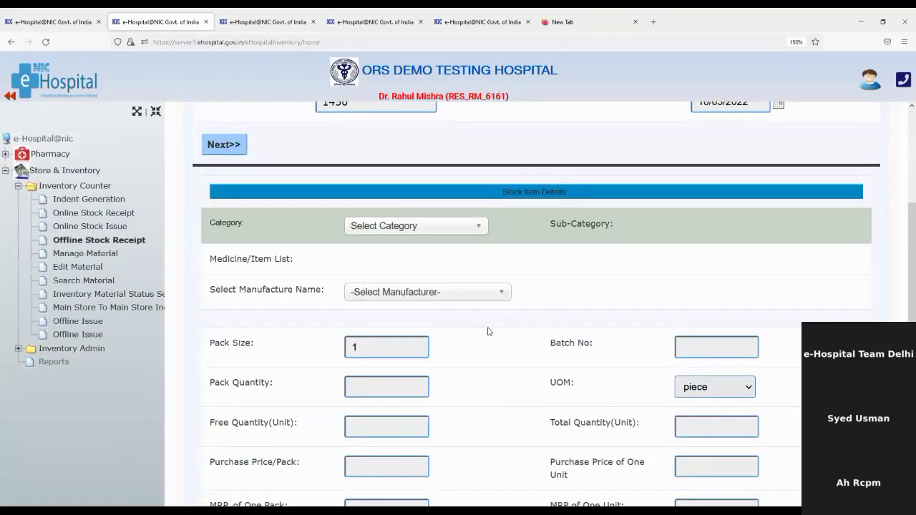
click(399, 226)
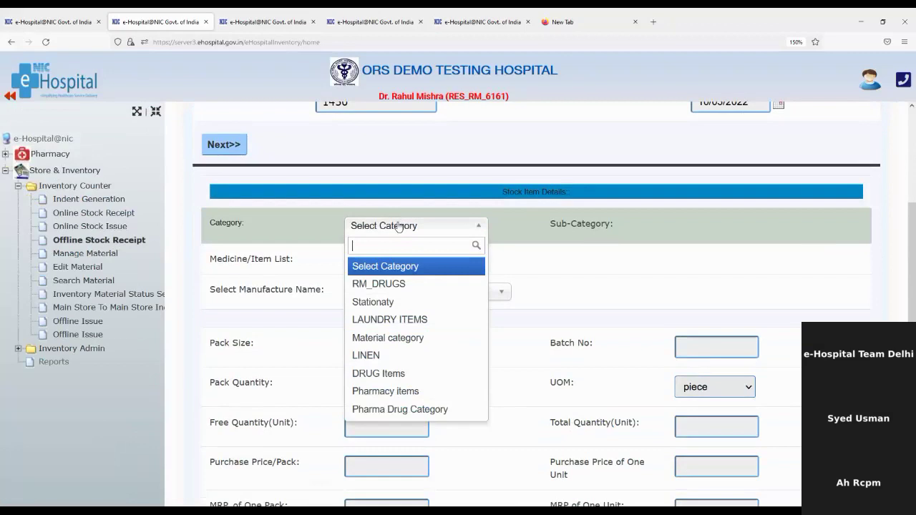
click(397, 285)
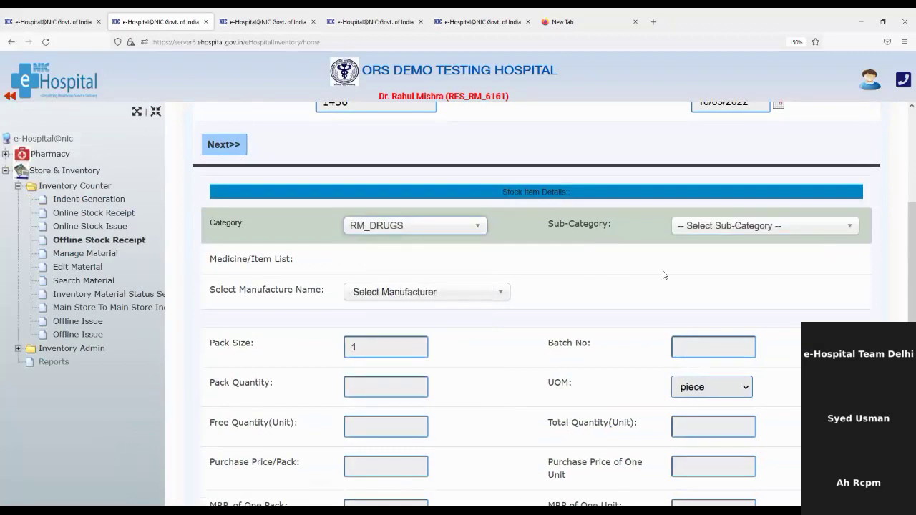
click(782, 231)
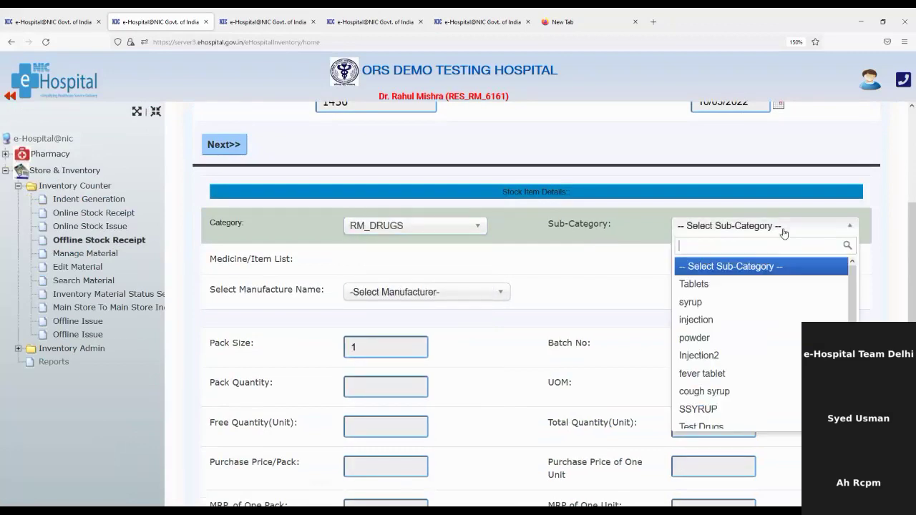
click(708, 284)
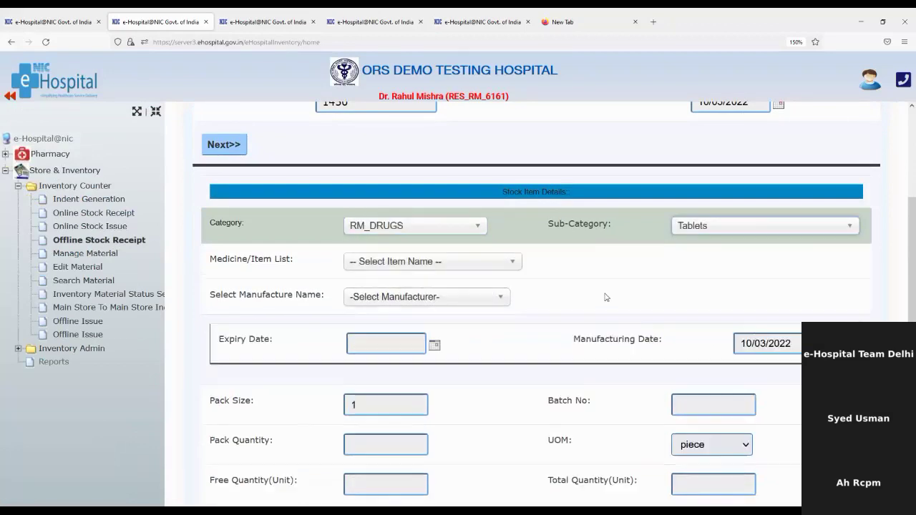
click(391, 268)
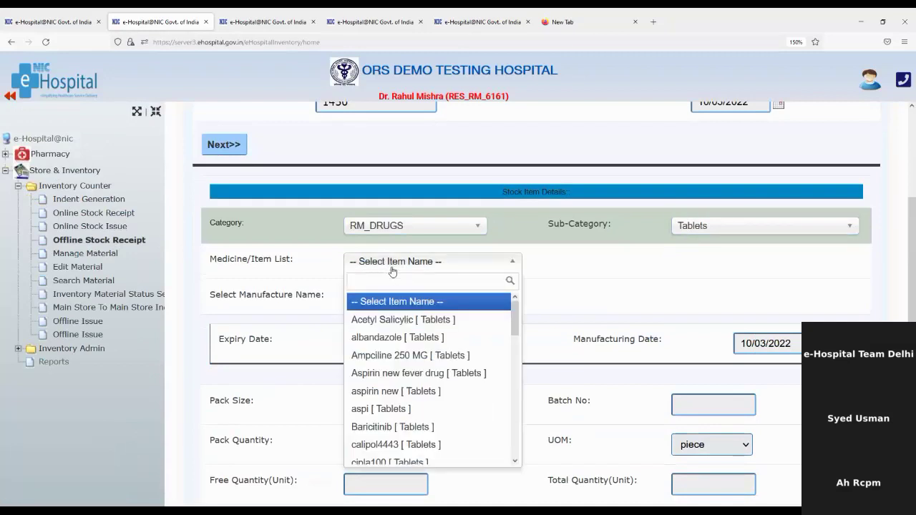
text(SOLIR)
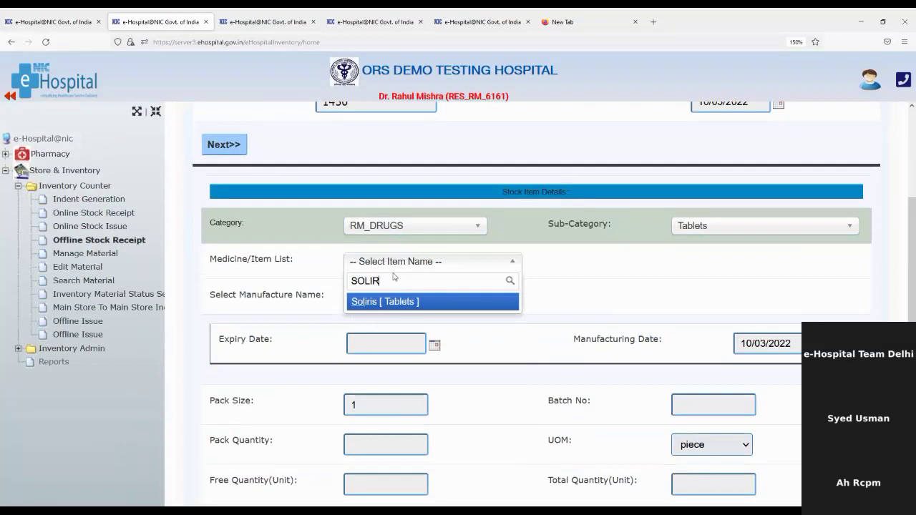
click(391, 302)
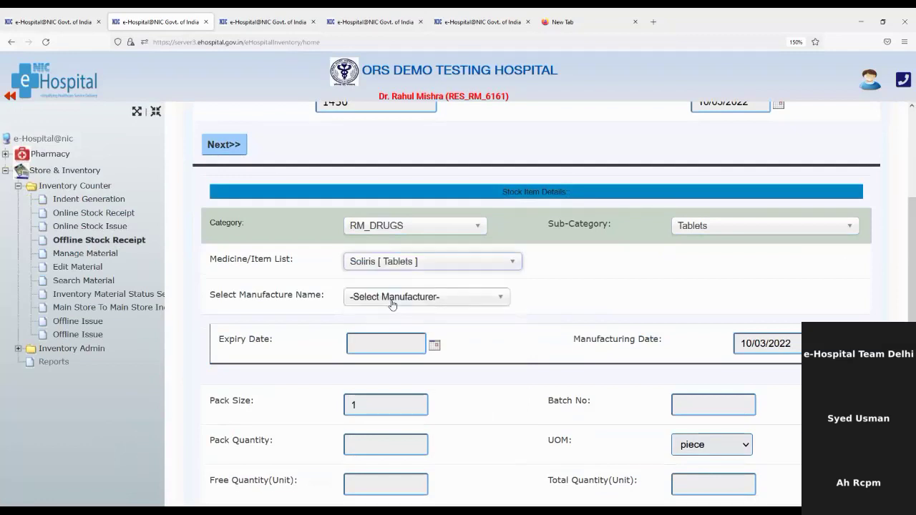
Set the manufacturer to SUn and the expiry date to 31/03/2026.
click(482, 308)
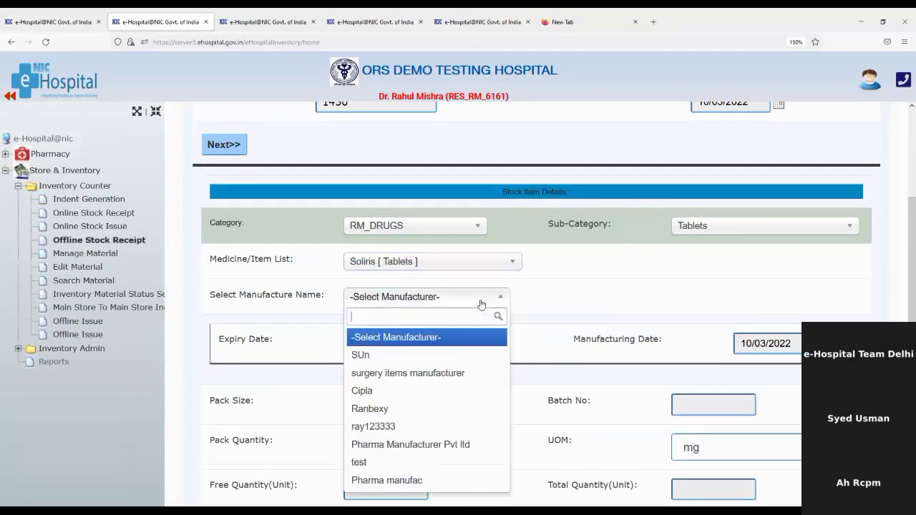
click(409, 355)
scroll(533, 311, down, 2)
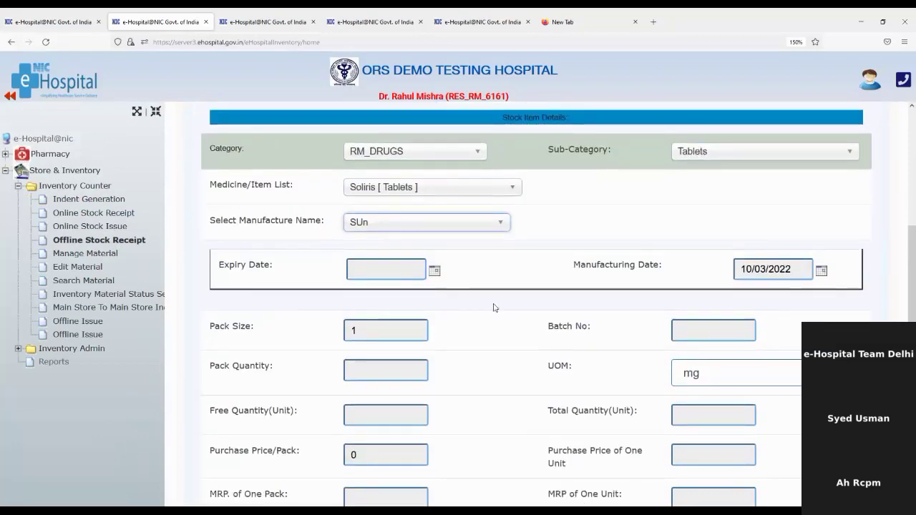
click(434, 271)
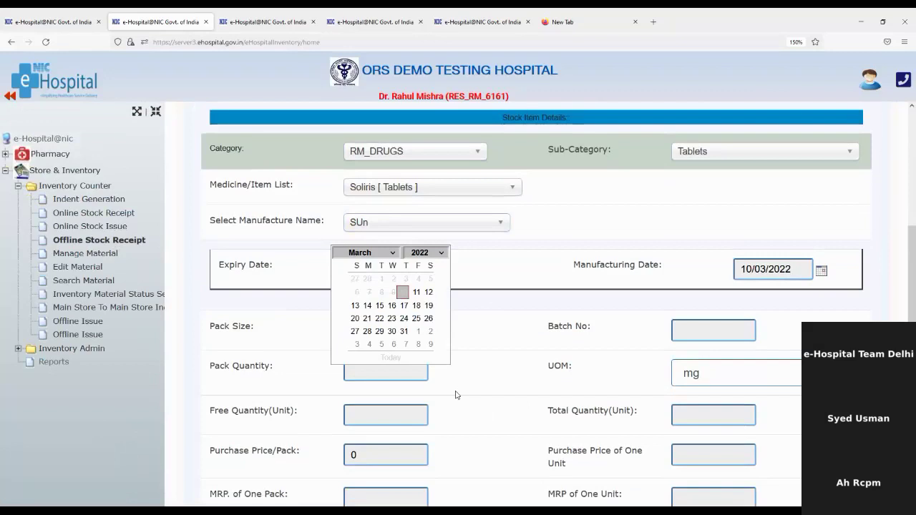
click(423, 347)
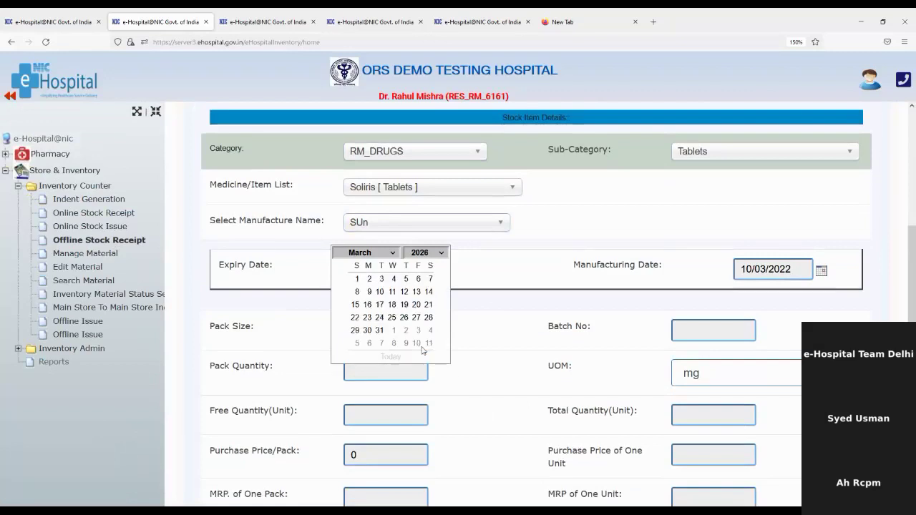
click(378, 332)
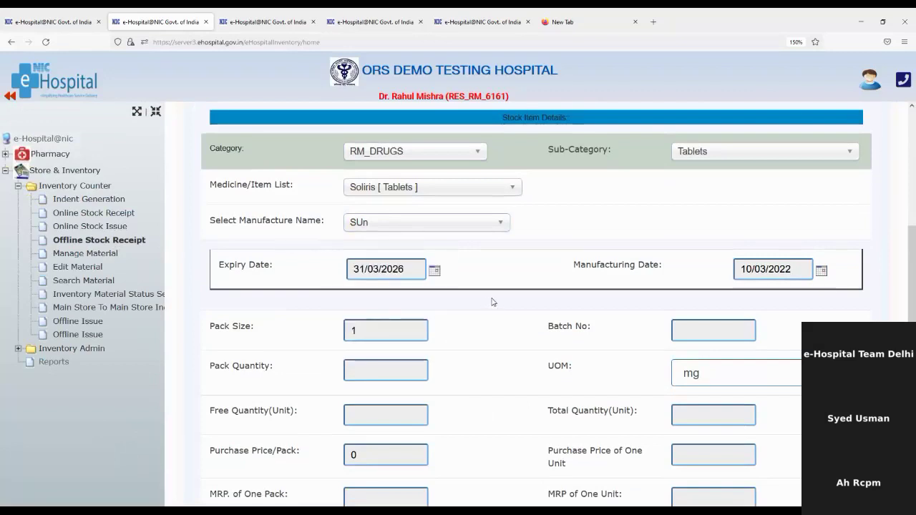
scroll(491, 300, down, 1)
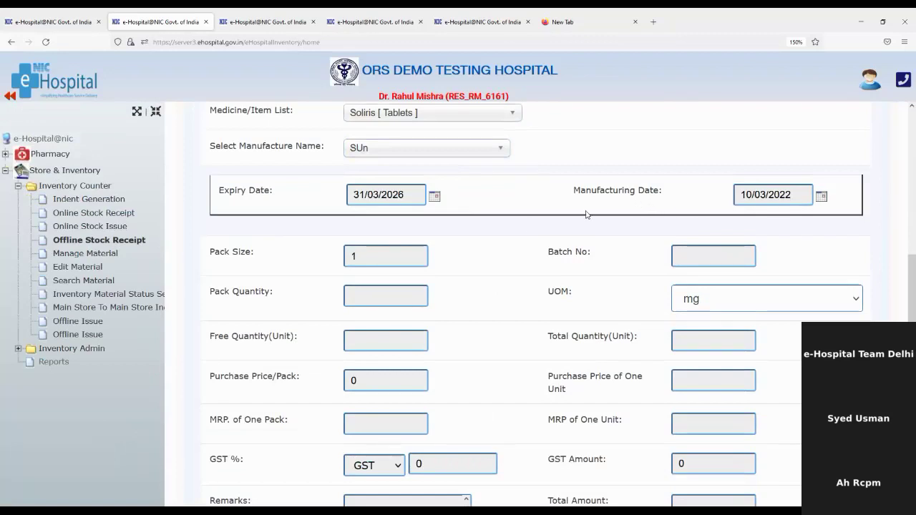
Enter pack size 50 and pack quantity 40, confirming the total quantity of 2000.
scroll(413, 256, down, 1)
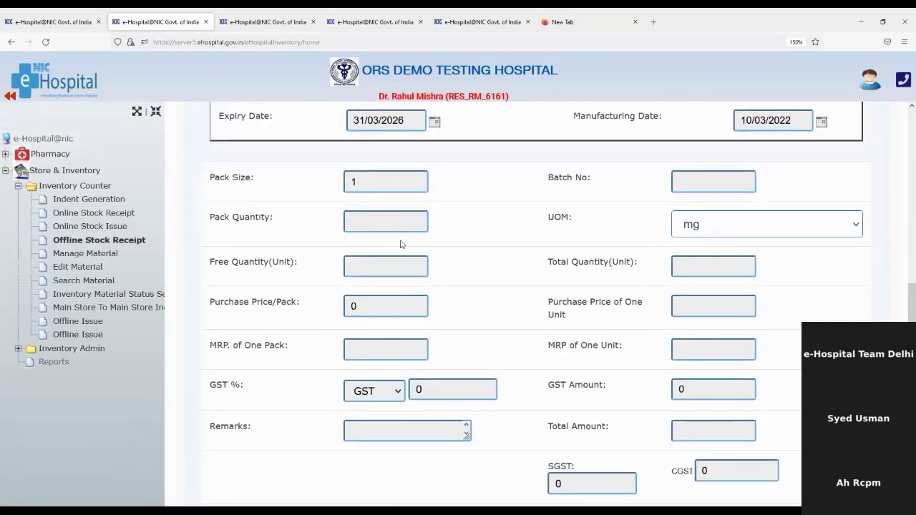
click(386, 182)
key(BackSpace)
text(50)
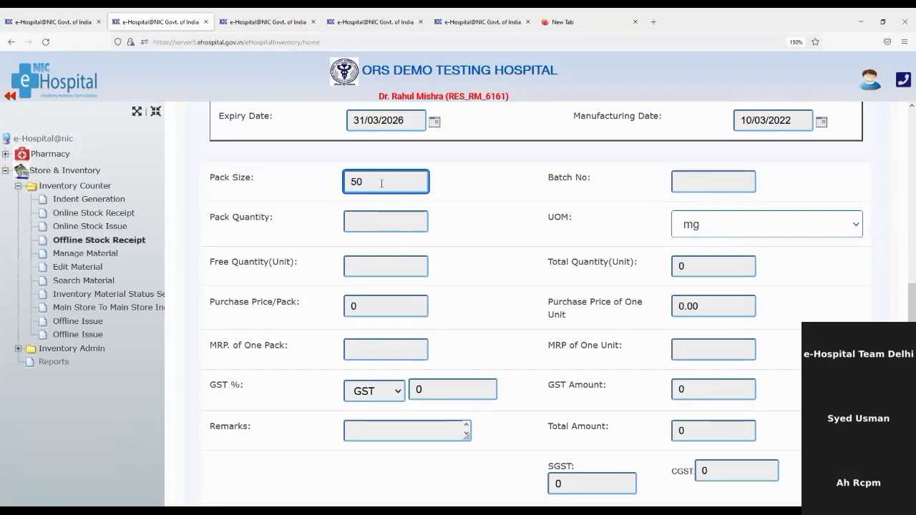
click(373, 219)
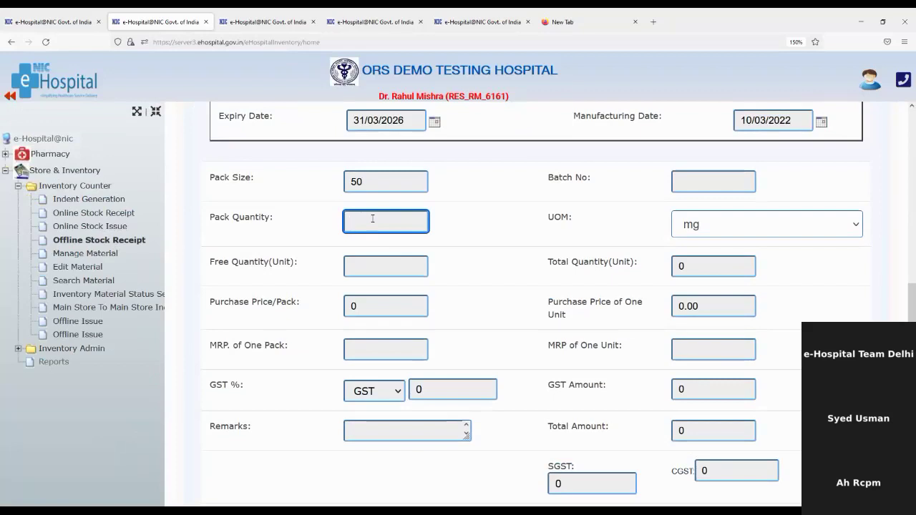
text(40)
click(672, 265)
double_click(673, 265)
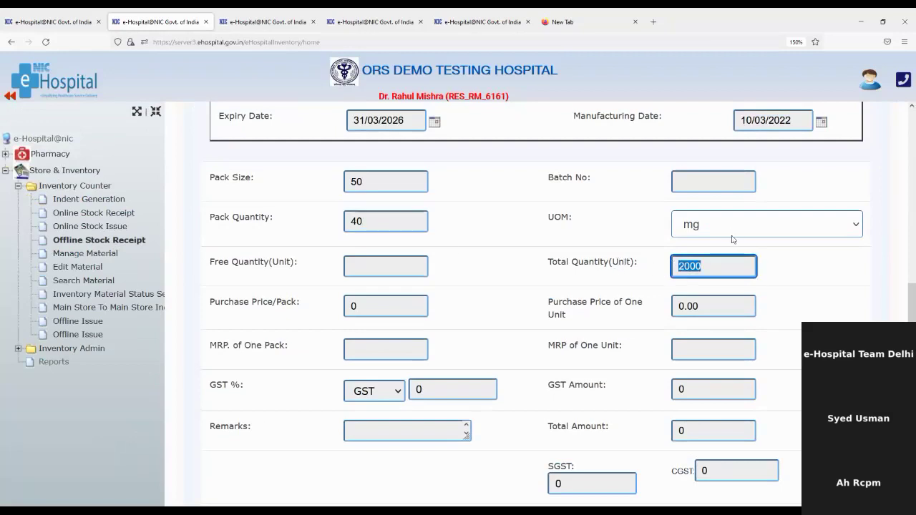
Enter batch number S1236 and set MRP of One Pack to 500, correcting the mistaken 10.
click(700, 183)
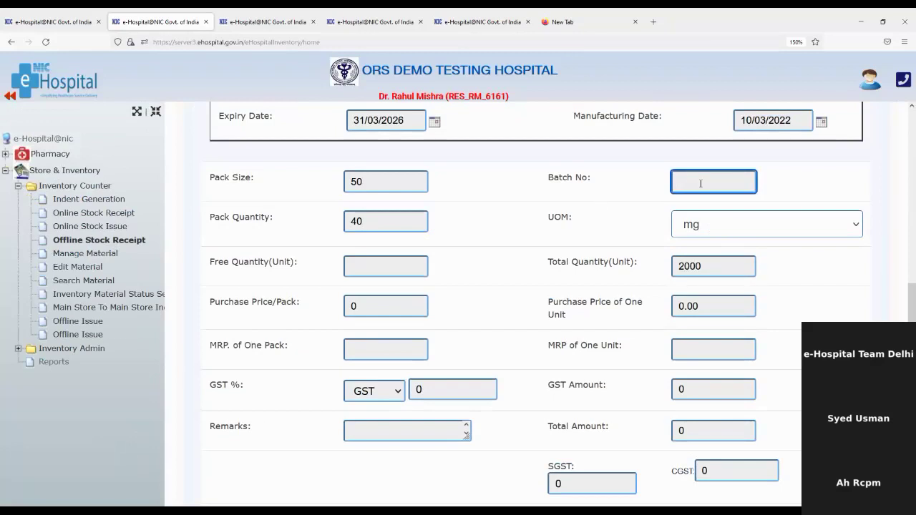
text(S1236)
click(378, 266)
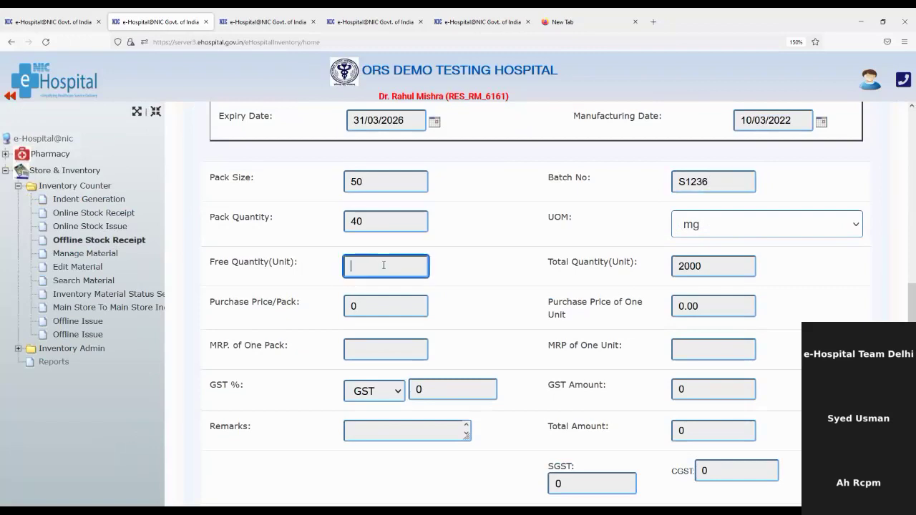
click(395, 305)
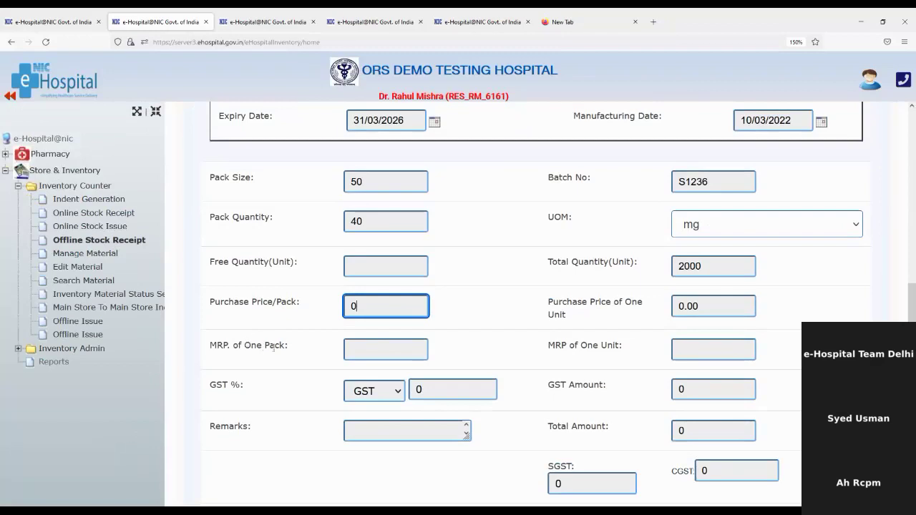
click(375, 354)
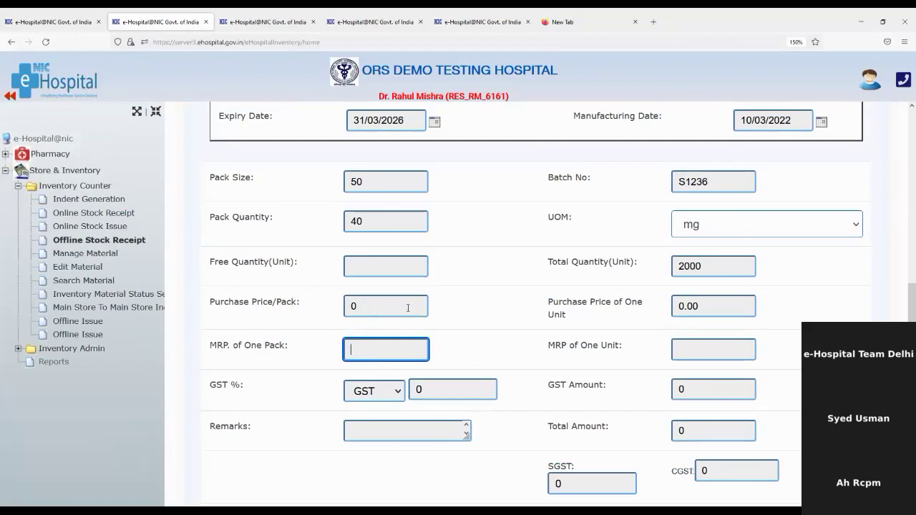
text(10)
key(BackSpace)
key(BackSpace)
text(500)
drag(551, 345, 626, 350)
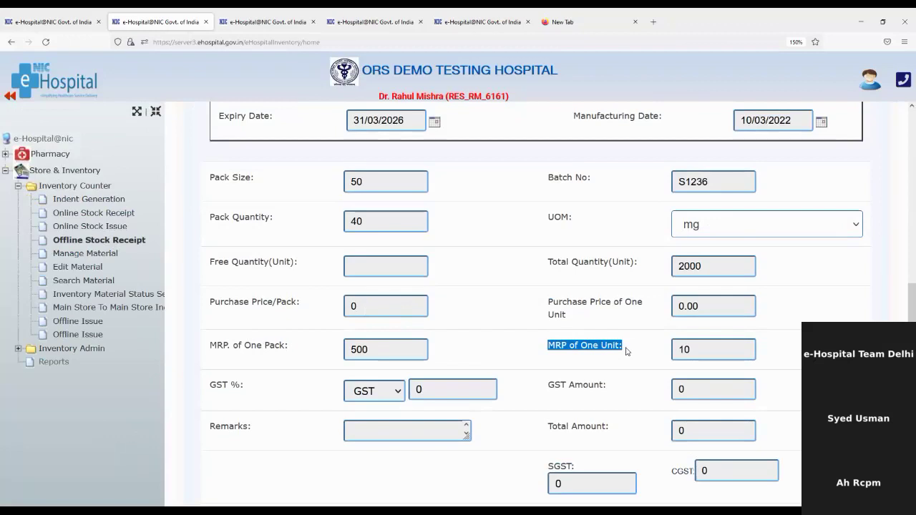
click(626, 351)
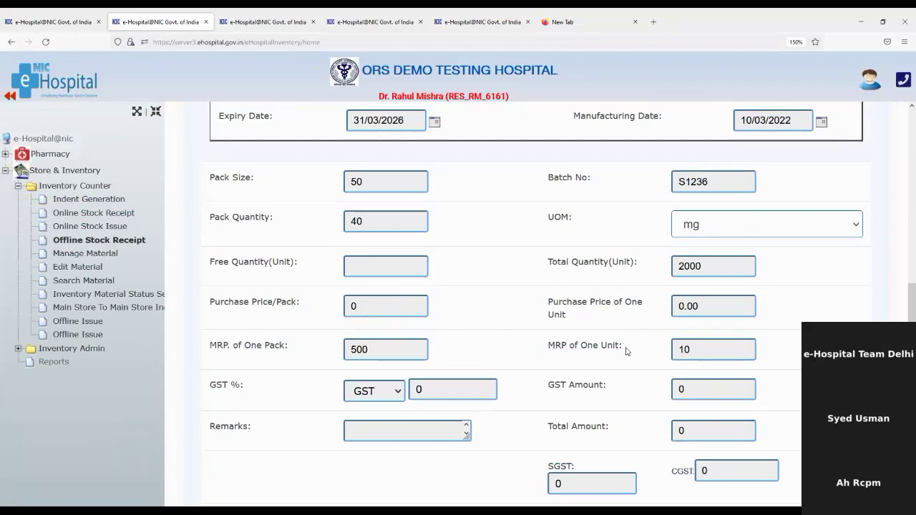
scroll(626, 350, down, 3)
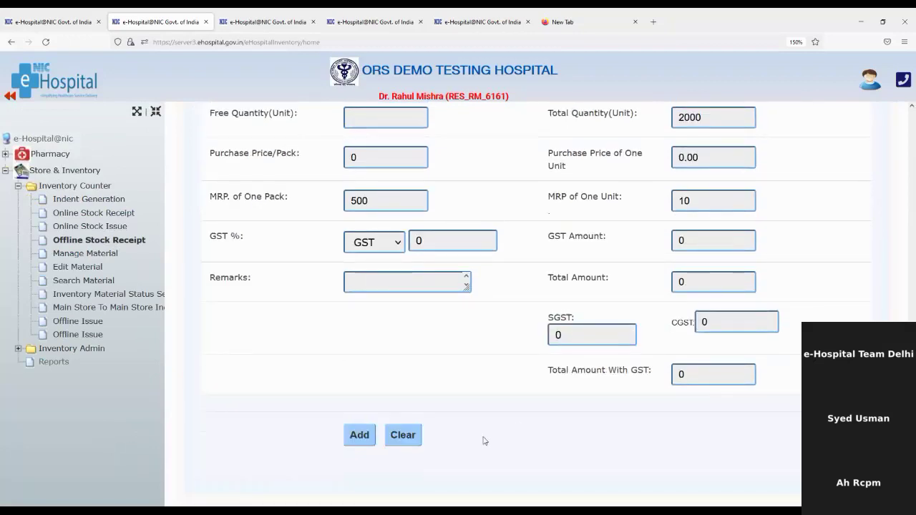
Enter the remark TEST and add Soliris batch S1236 to the stock receipt.
click(421, 279)
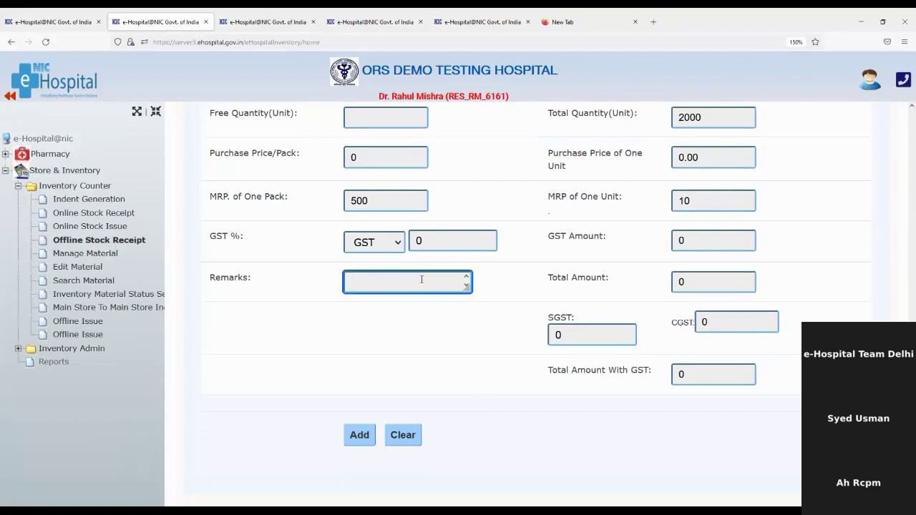
text(TEST)
click(389, 249)
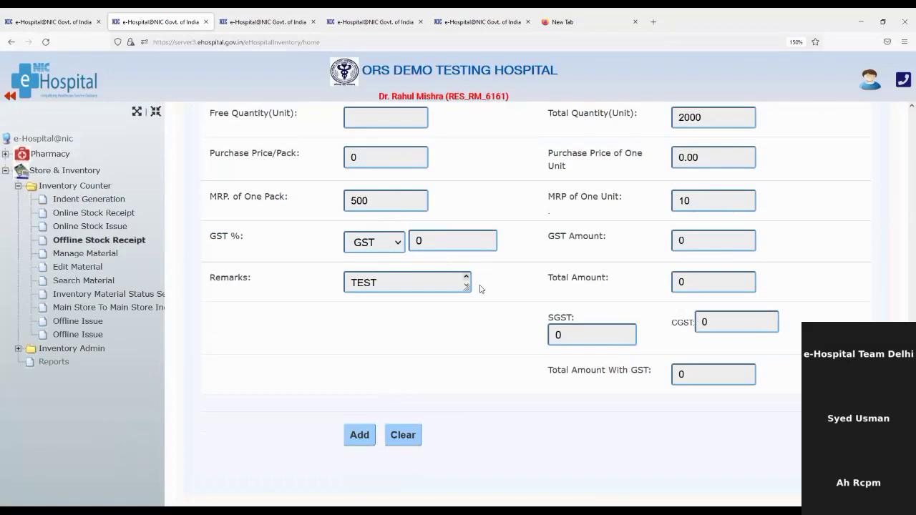
scroll(509, 302, down, 1)
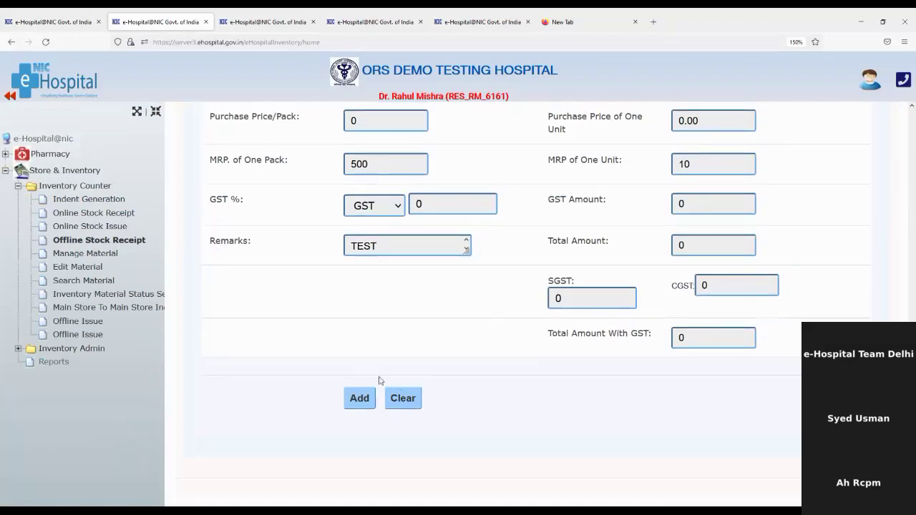
click(363, 399)
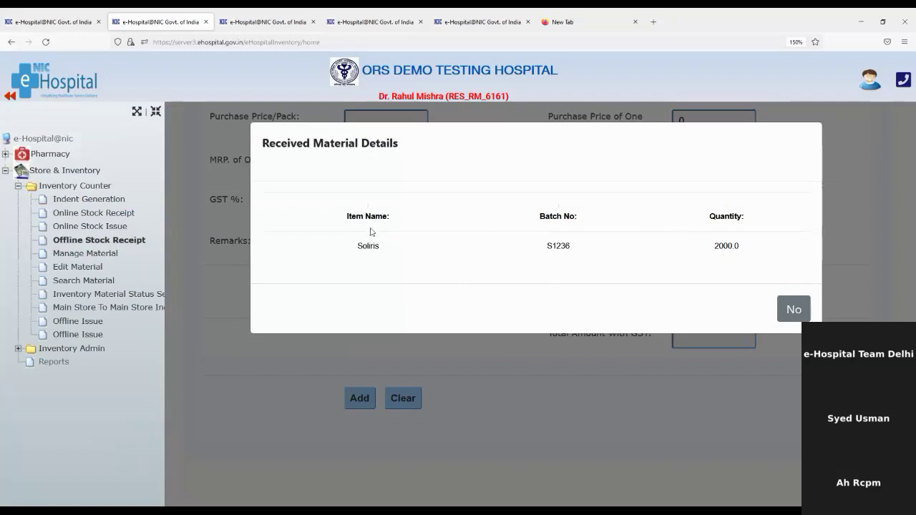
Review the Received Material Details showing Soliris, batch S1236, quantity 2000.0, and answer No.
drag(356, 216, 412, 217)
drag(558, 216, 577, 216)
drag(698, 222, 794, 226)
drag(276, 143, 474, 151)
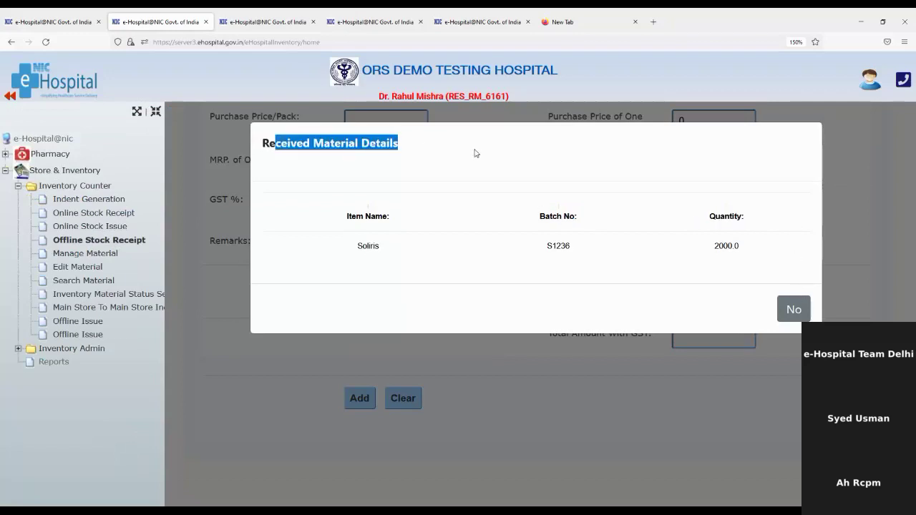
click(663, 216)
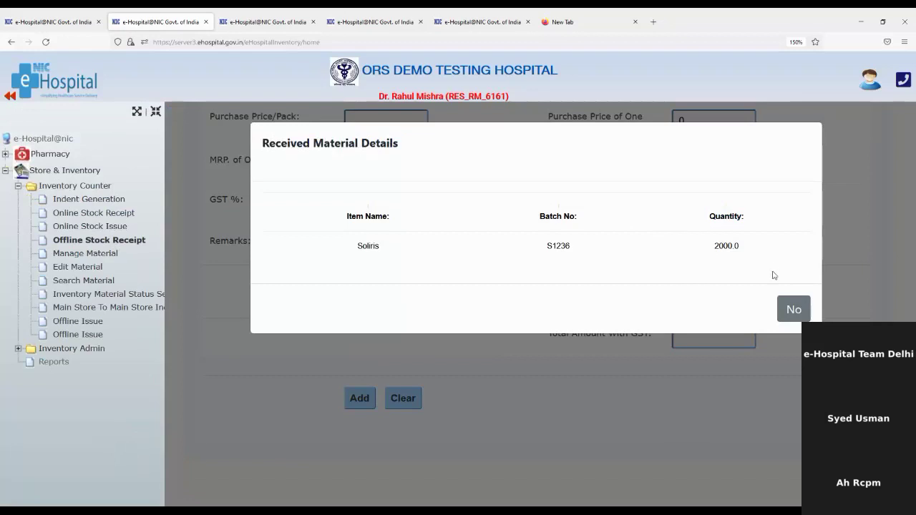
click(794, 309)
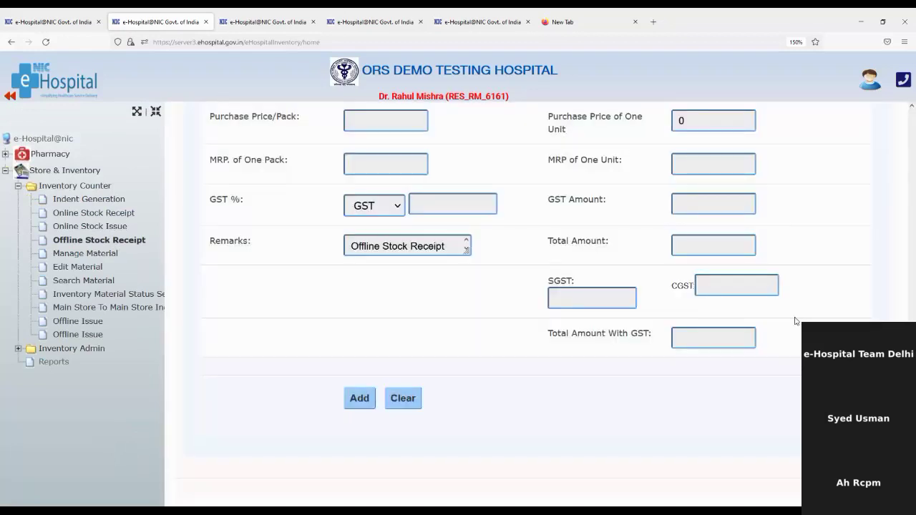
Dismiss the missing-field warnings and enter batch number S14578 for the second Soliris batch.
click(362, 399)
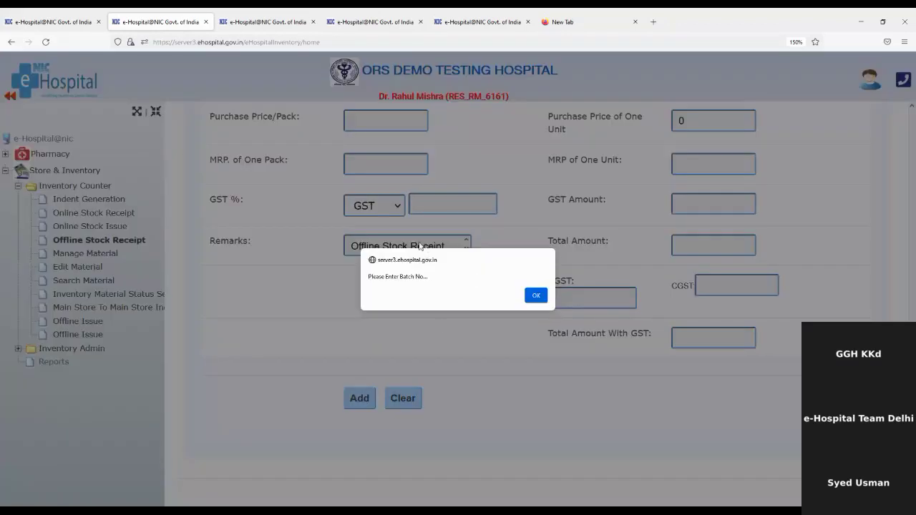
drag(386, 276, 496, 294)
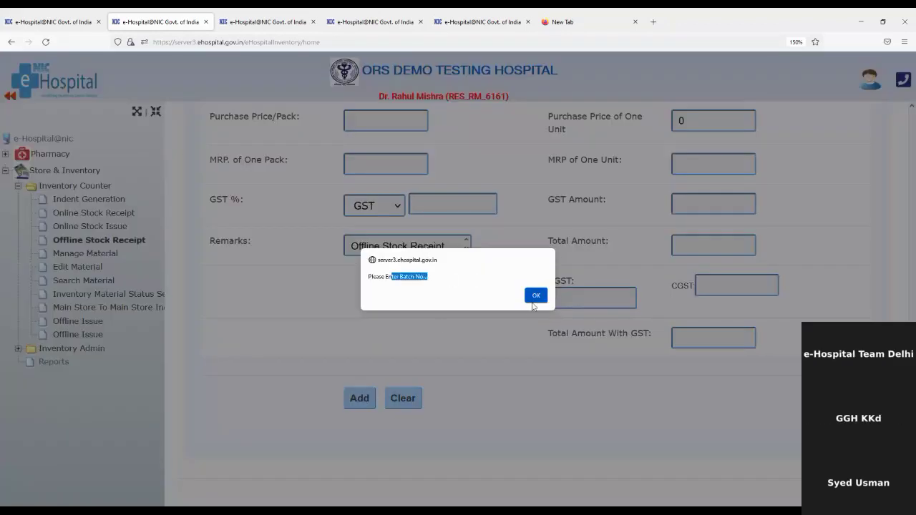
click(535, 295)
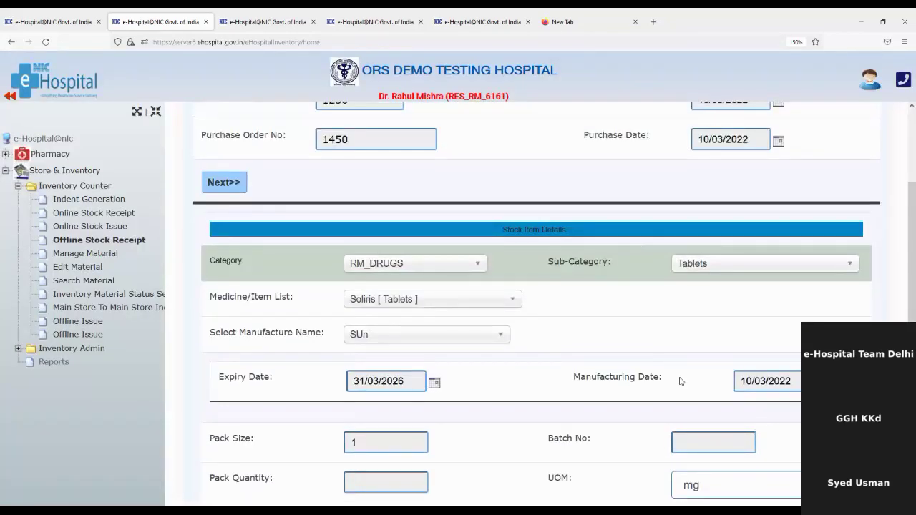
click(699, 443)
text(S1)
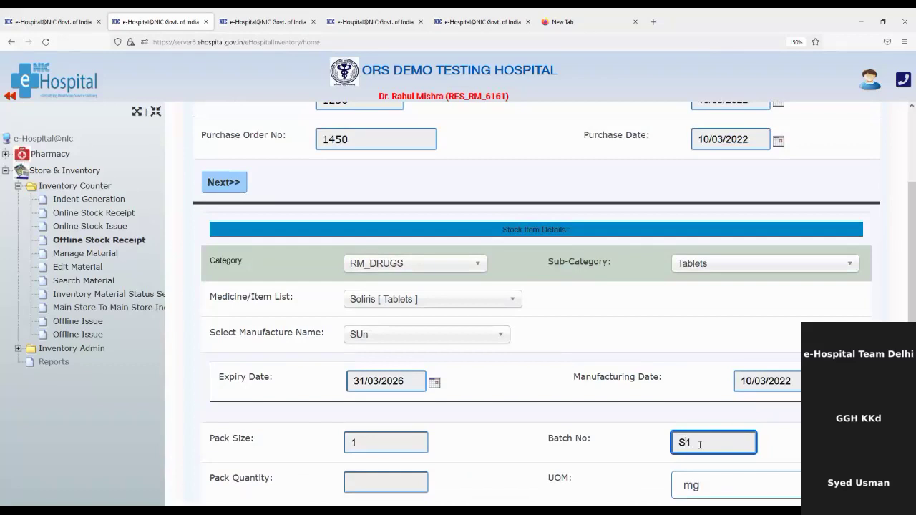
text(4578)
scroll(711, 443, down, 5)
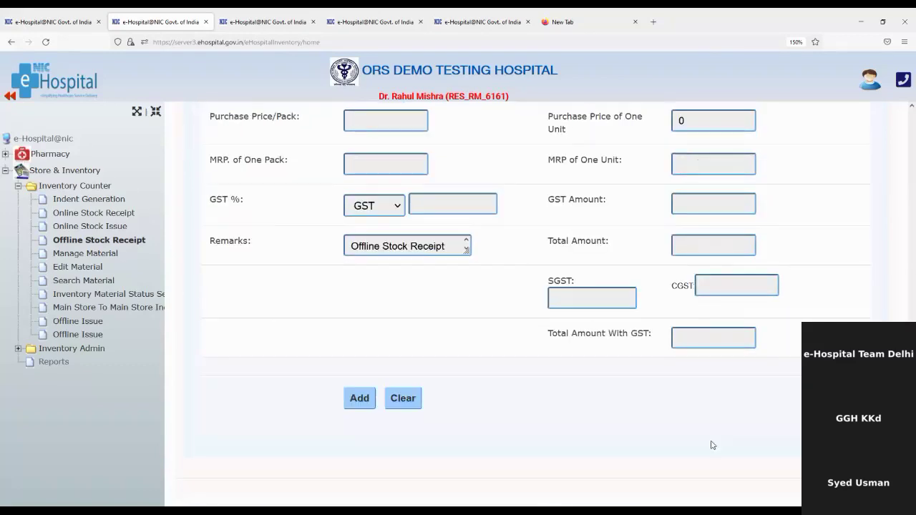
click(370, 404)
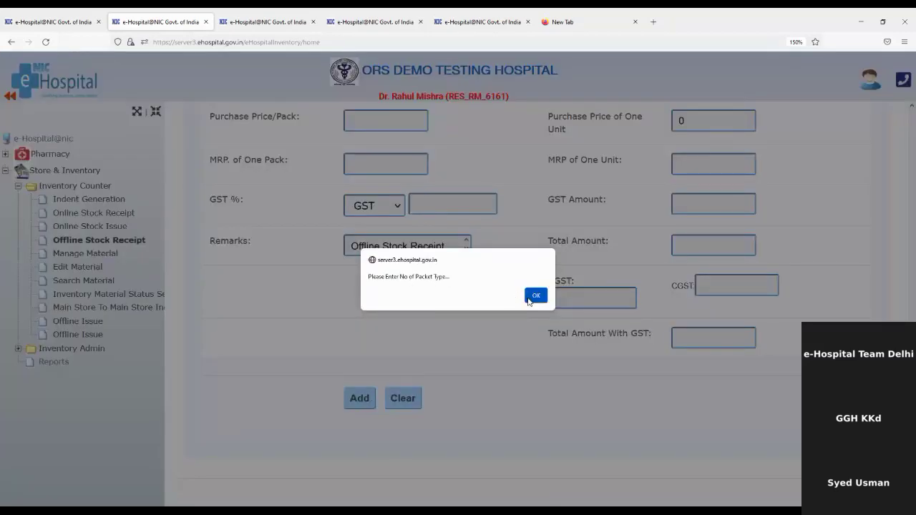
click(533, 299)
scroll(547, 321, up, 10)
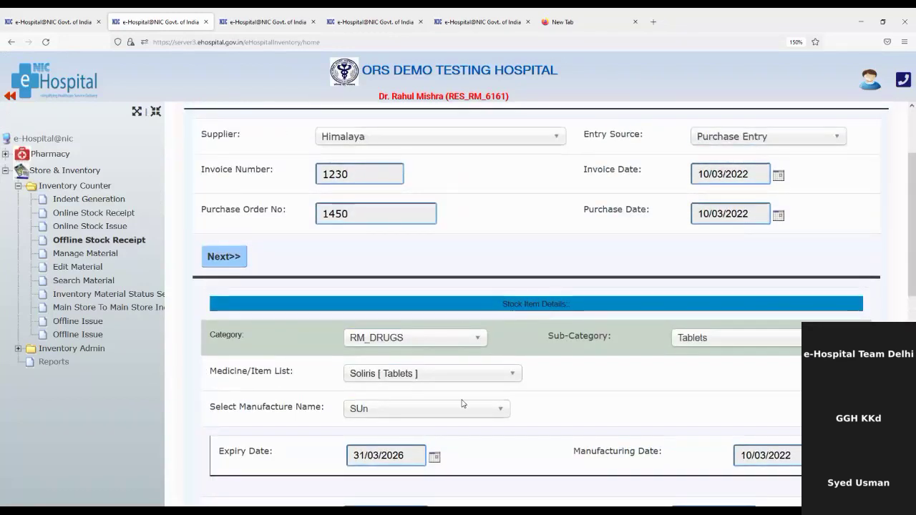
scroll(462, 400, down, 3)
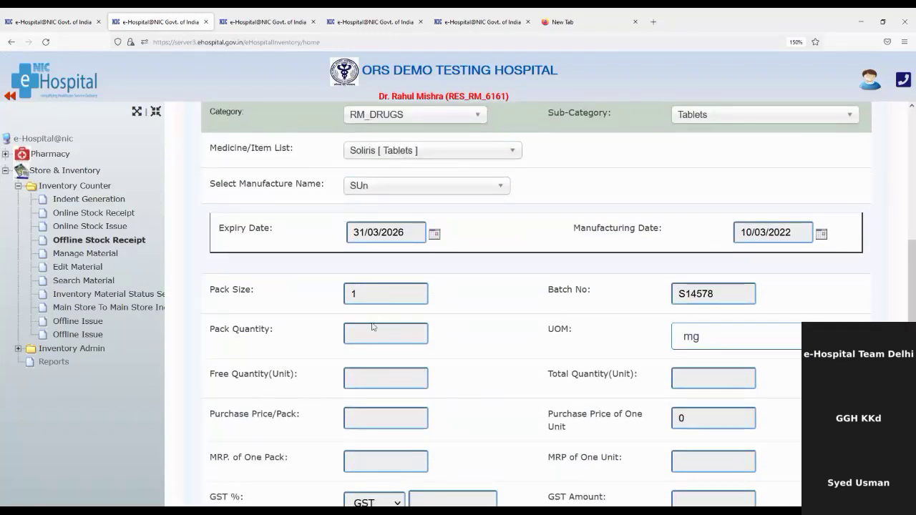
Set pack size 50, pack quantity 40 and MRP 500 per pack, then add batch S14578.
click(361, 287)
key(BackSpace)
text(50)
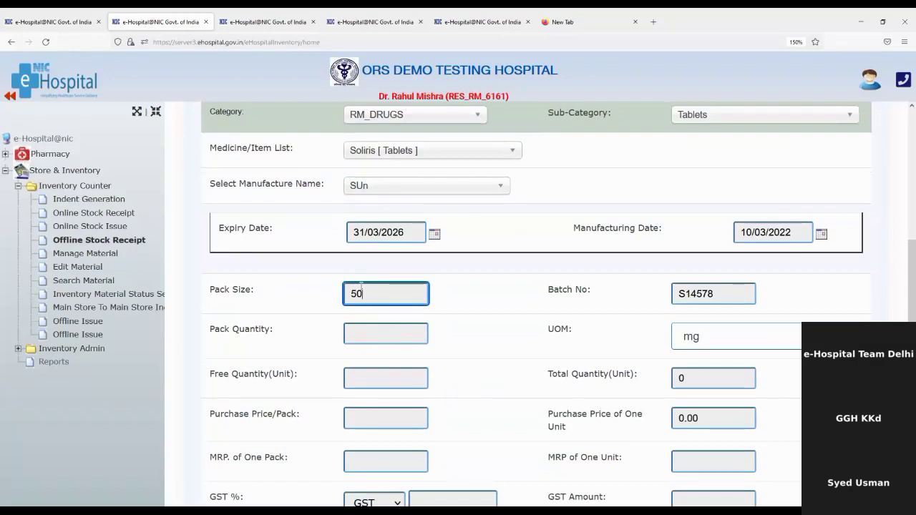
click(380, 332)
text(40)
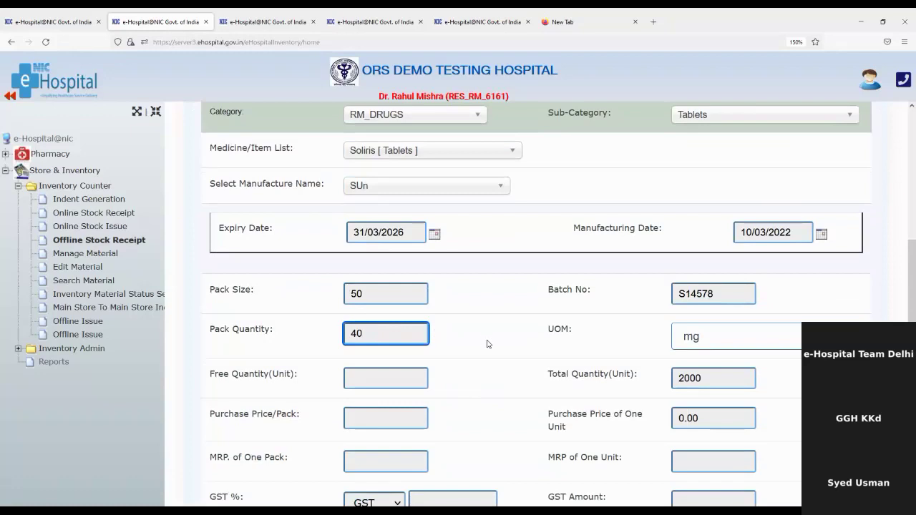
scroll(489, 343, down, 2)
click(372, 313)
text(500)
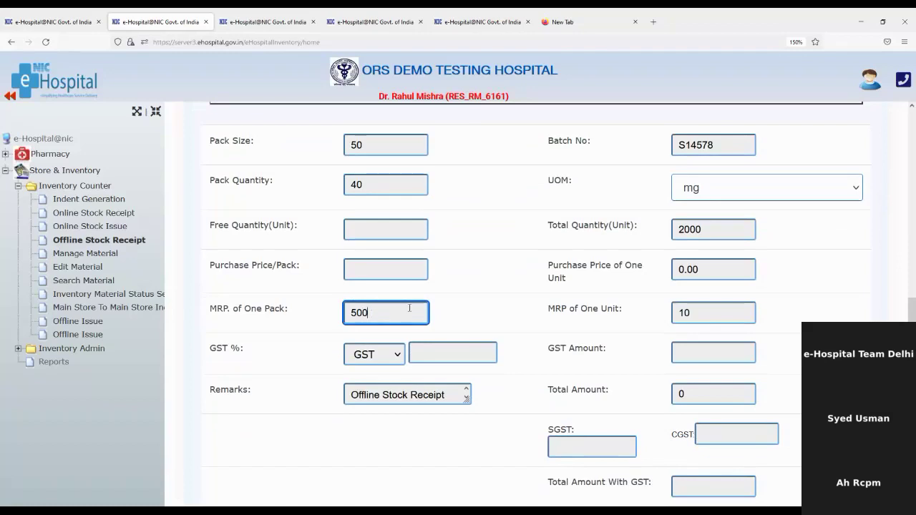
scroll(410, 310, down, 2)
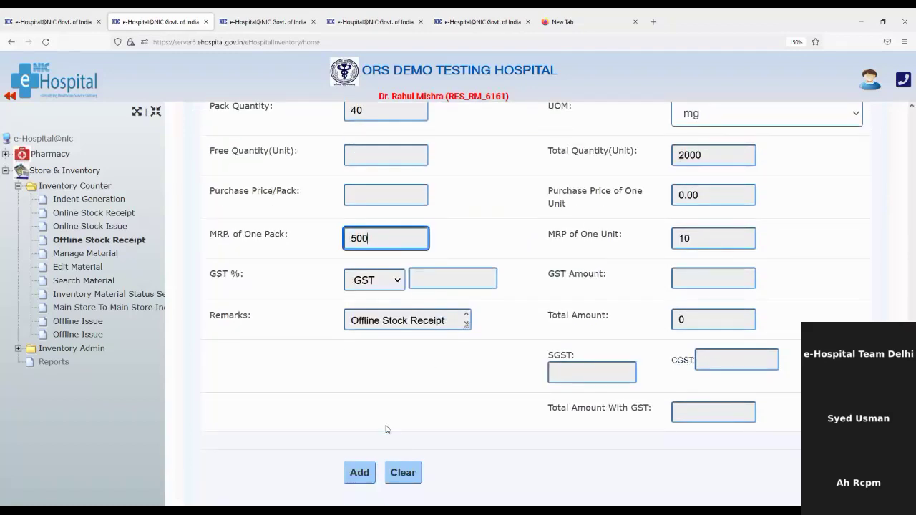
click(367, 474)
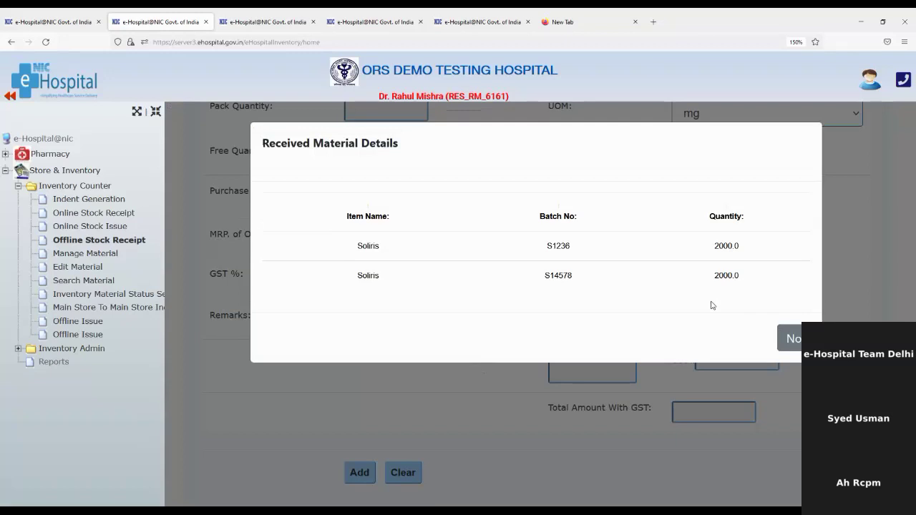
Zoom out to review both received Soliris batches, then reload a blank Offline Stock Receipt form.
key(ctrl+minus)
drag(303, 149, 458, 150)
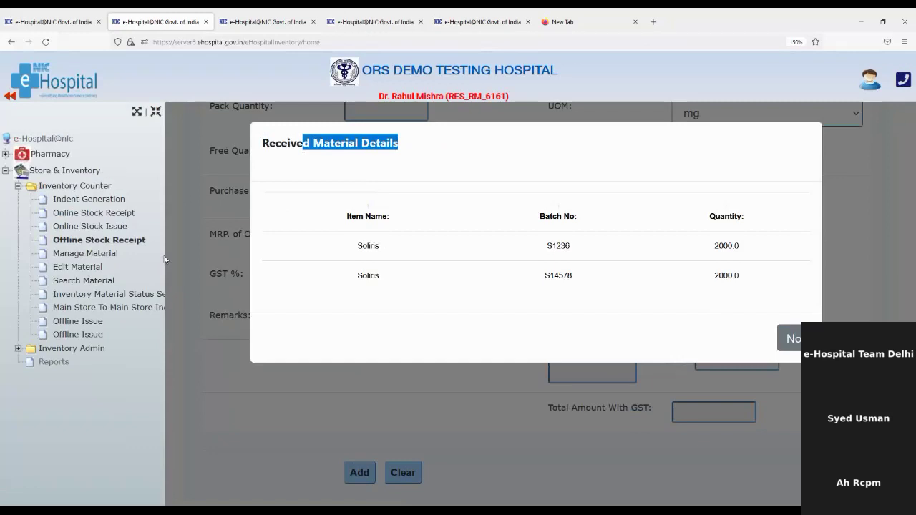
click(165, 257)
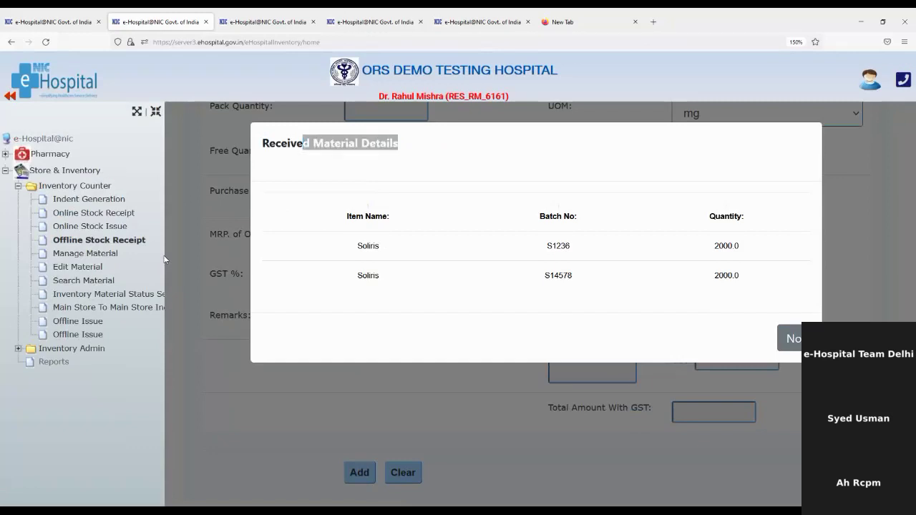
click(114, 244)
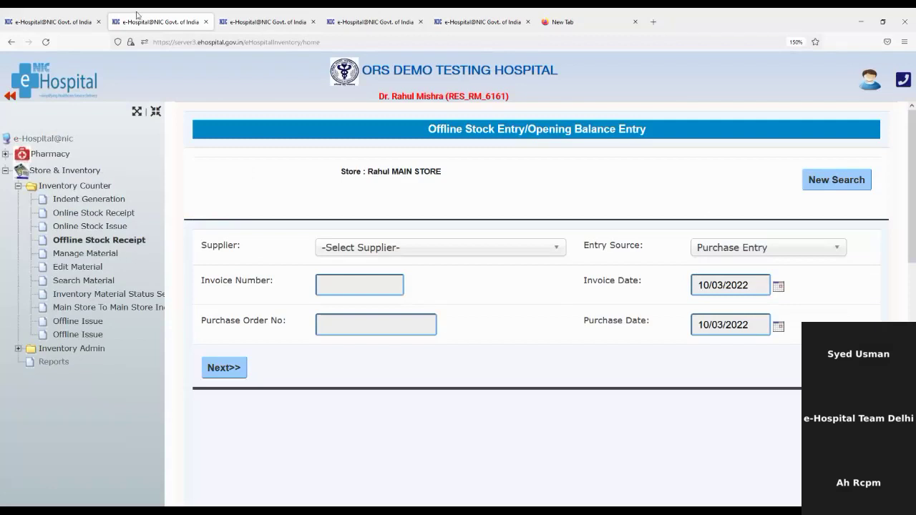
Close the empty New Tab and reload the pharmacy receipt and clinic prescription pages.
click(573, 22)
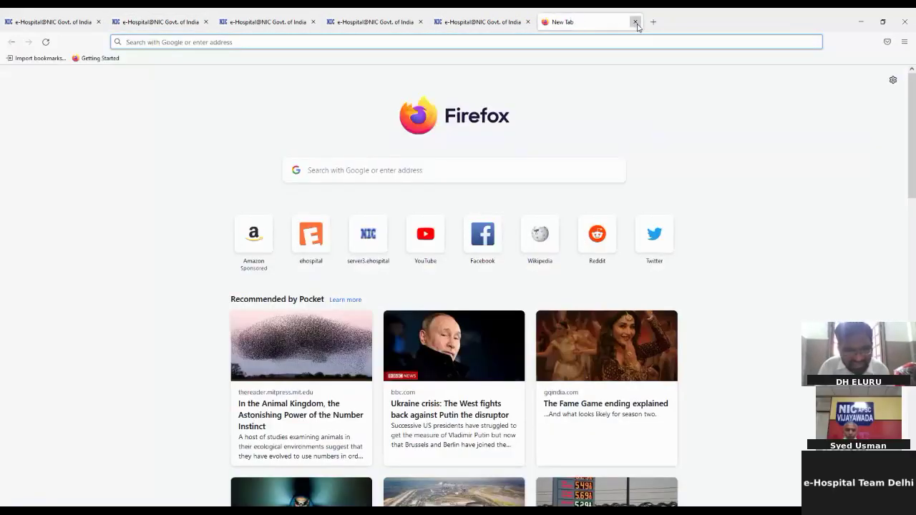
click(634, 22)
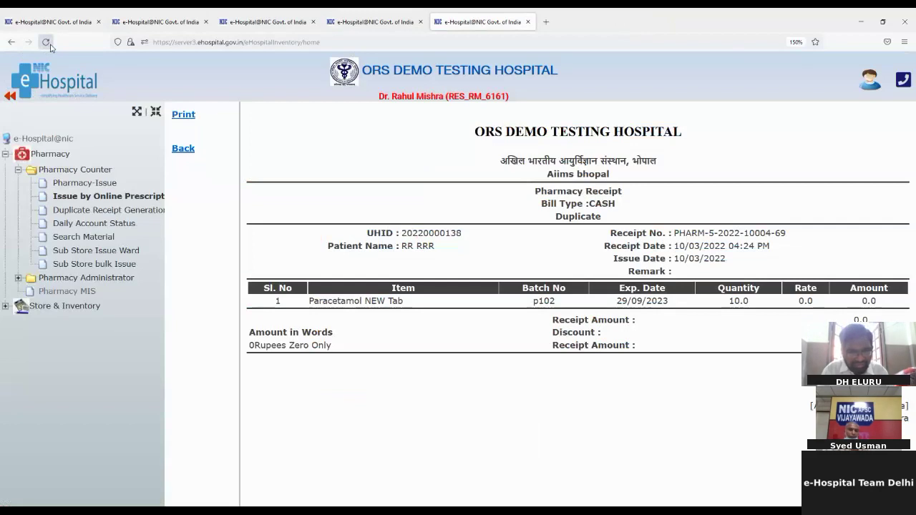
click(50, 45)
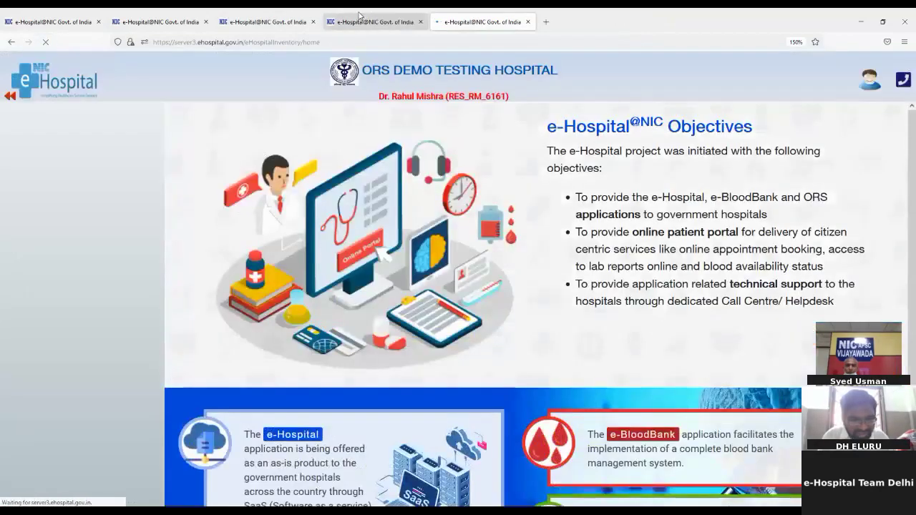
click(359, 15)
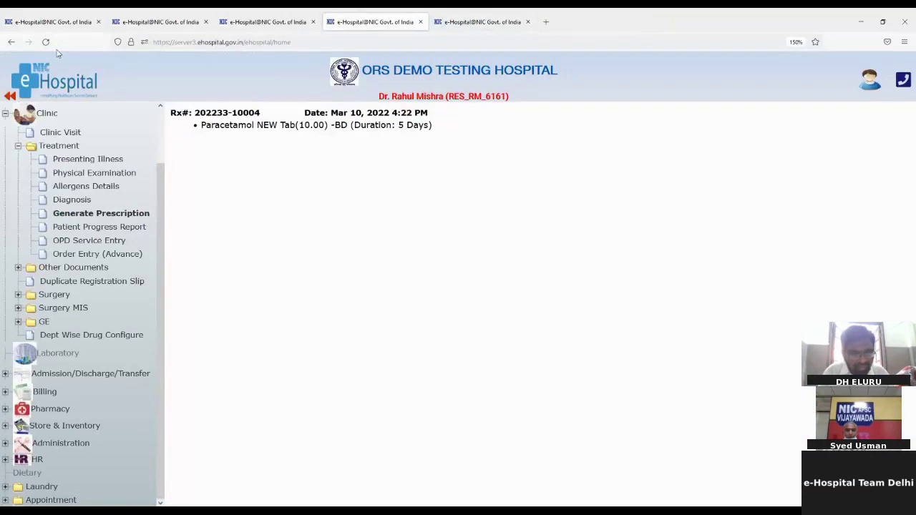
click(51, 46)
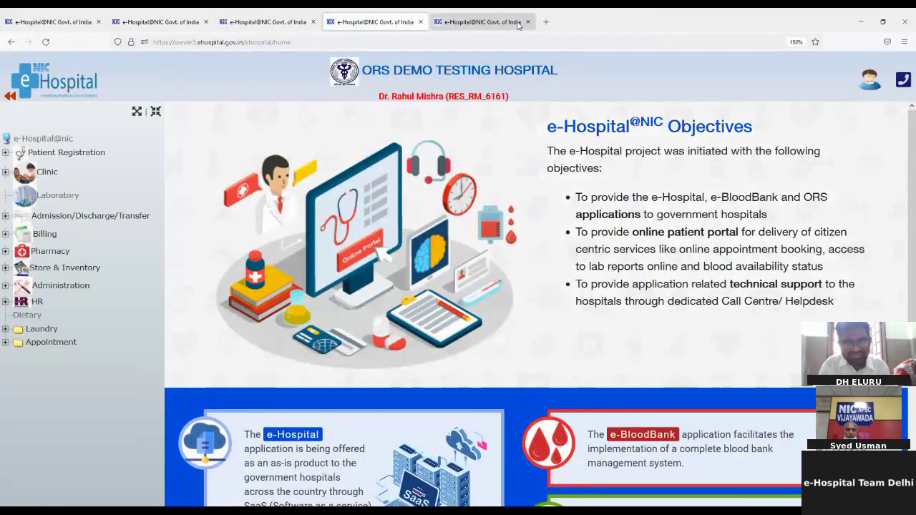
Close the remaining extra e-Hospital tabs and refresh the Daily Statistical Dashboard.
click(528, 22)
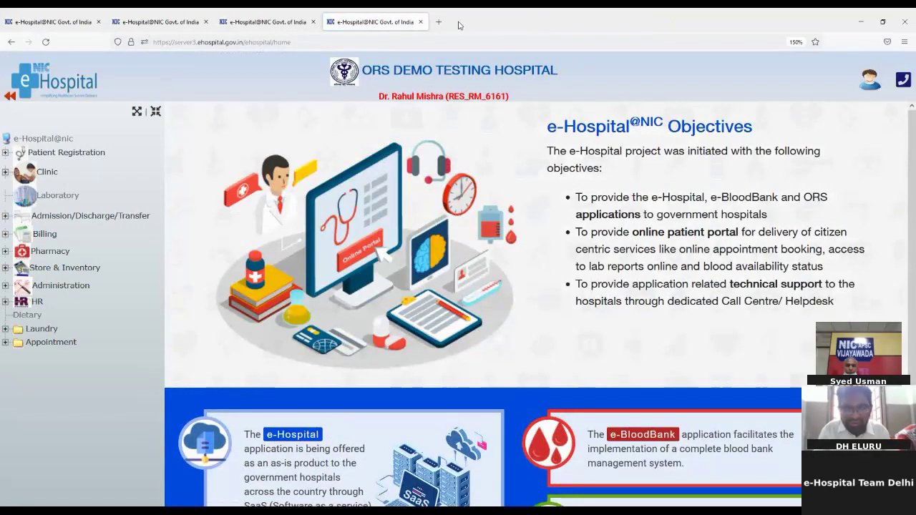
click(420, 22)
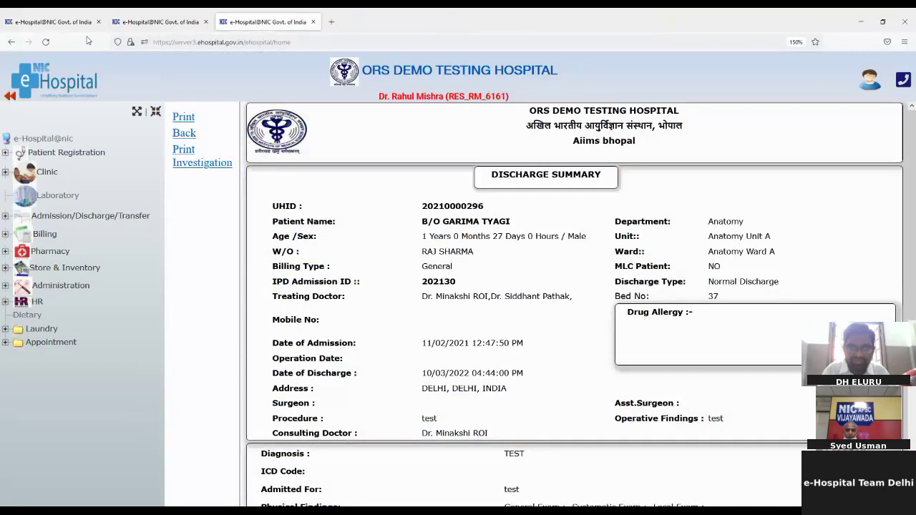
click(46, 42)
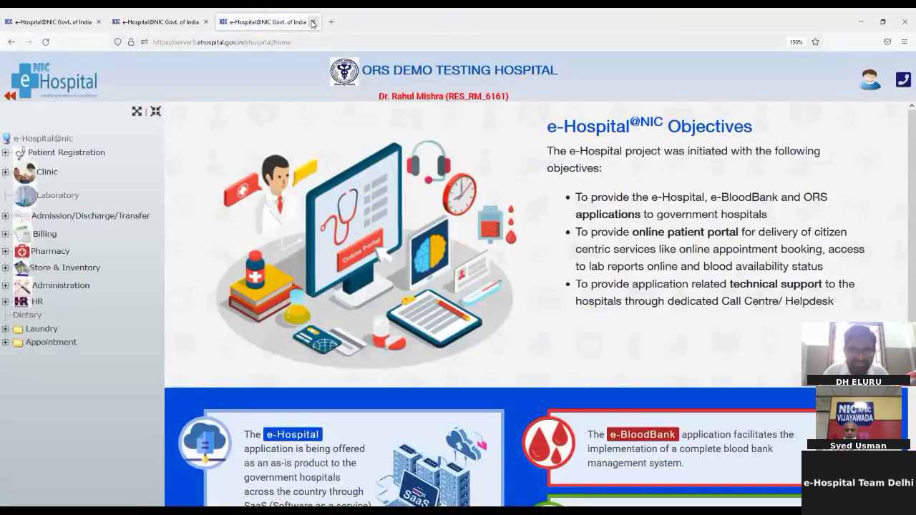
click(312, 22)
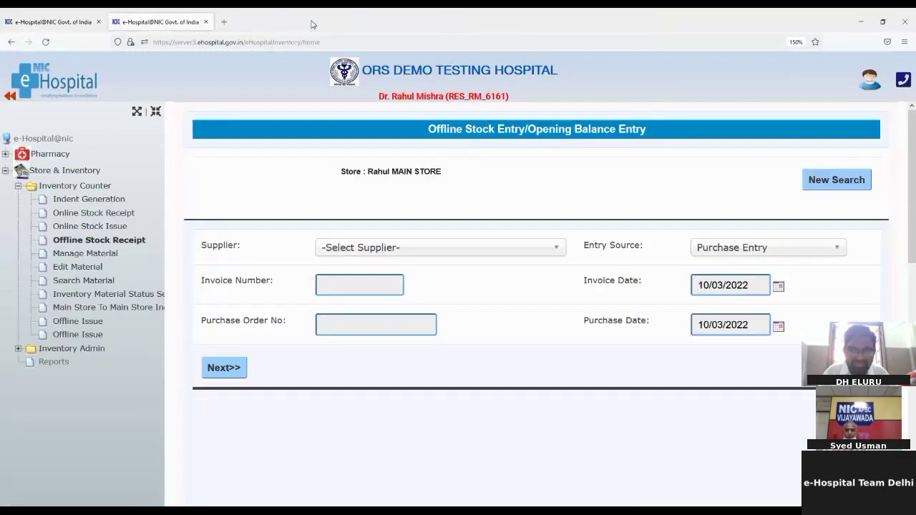
click(46, 42)
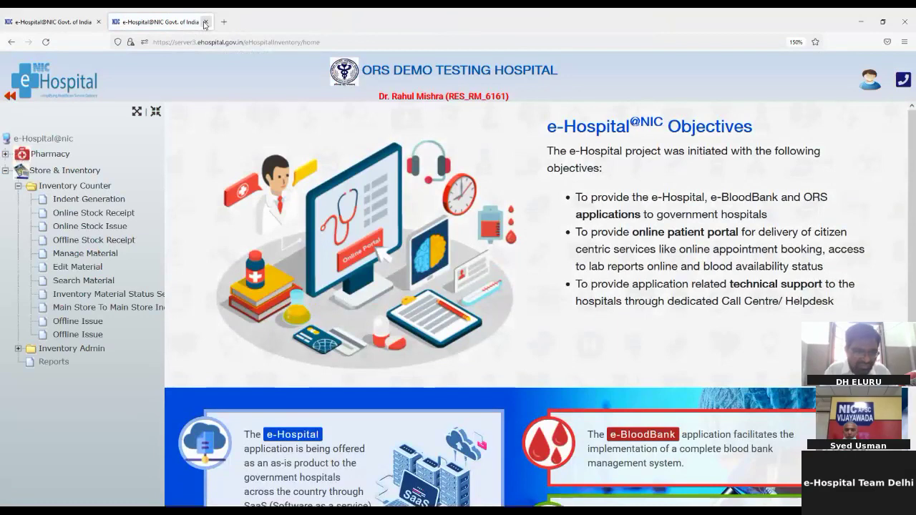
click(205, 25)
scroll(138, 110, up, 3)
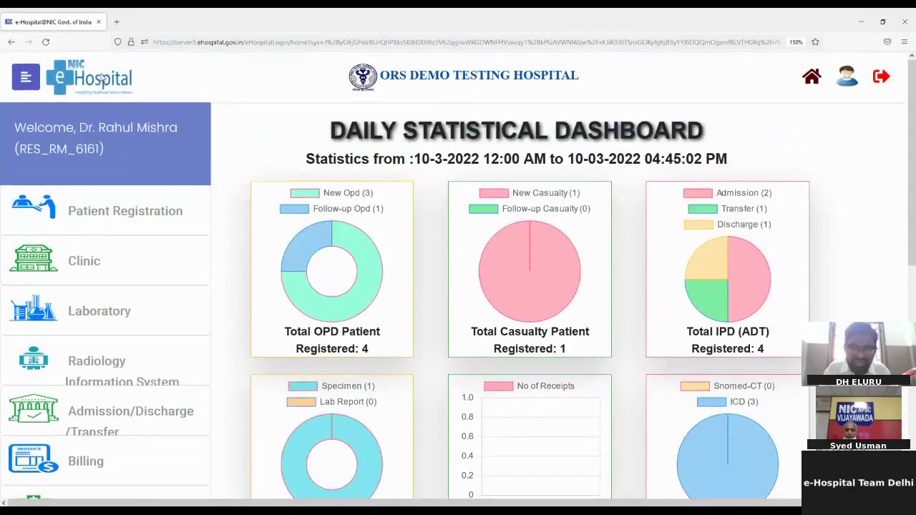
click(46, 43)
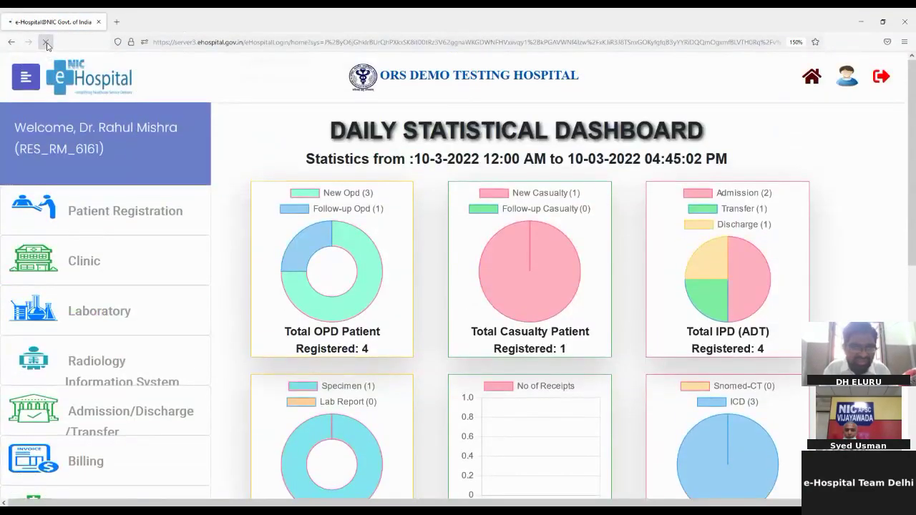
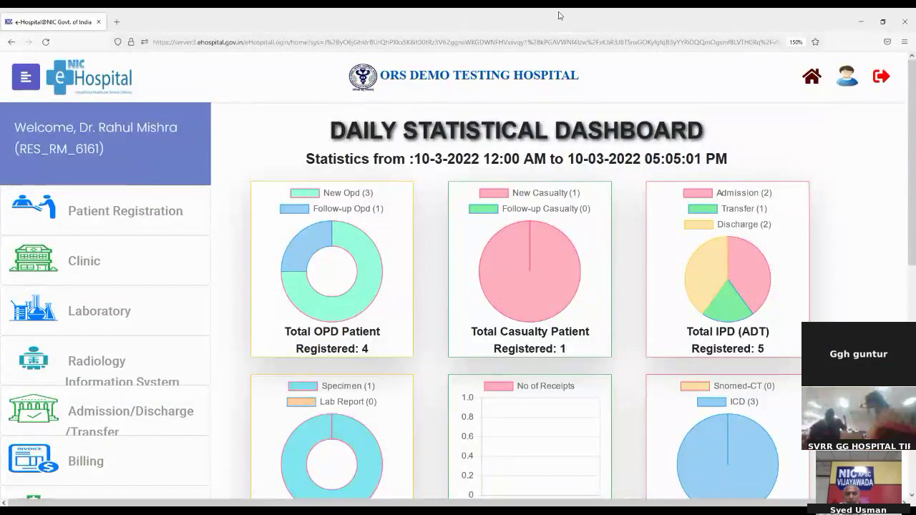
Reload the Daily Statistical Dashboard twice so it shows statistics through 05:25:01 PM.
click(45, 42)
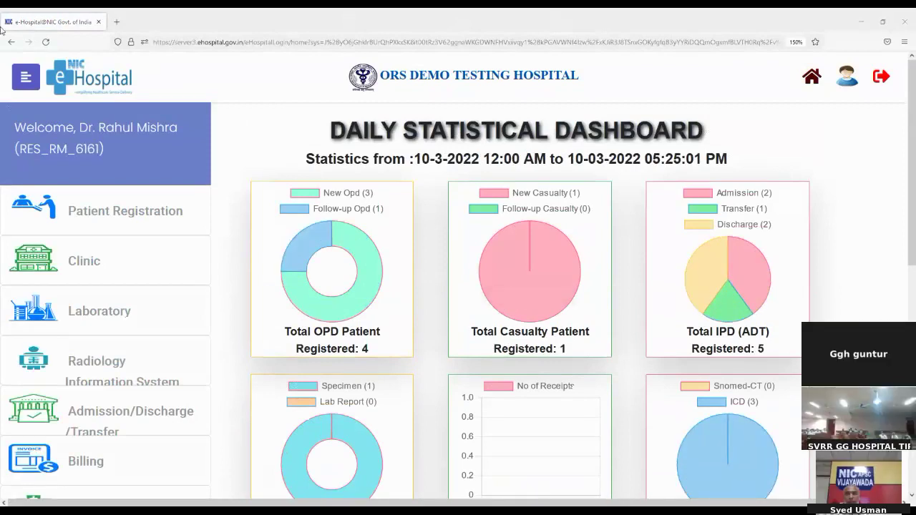
click(45, 41)
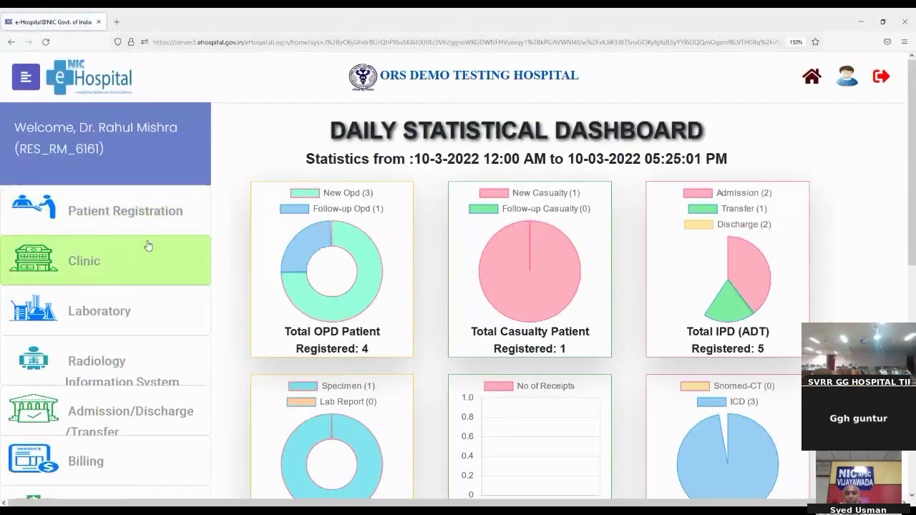
Open Casualty Registration from Patient Registration in the new window, dismissing the Health ID dialog.
click(152, 206)
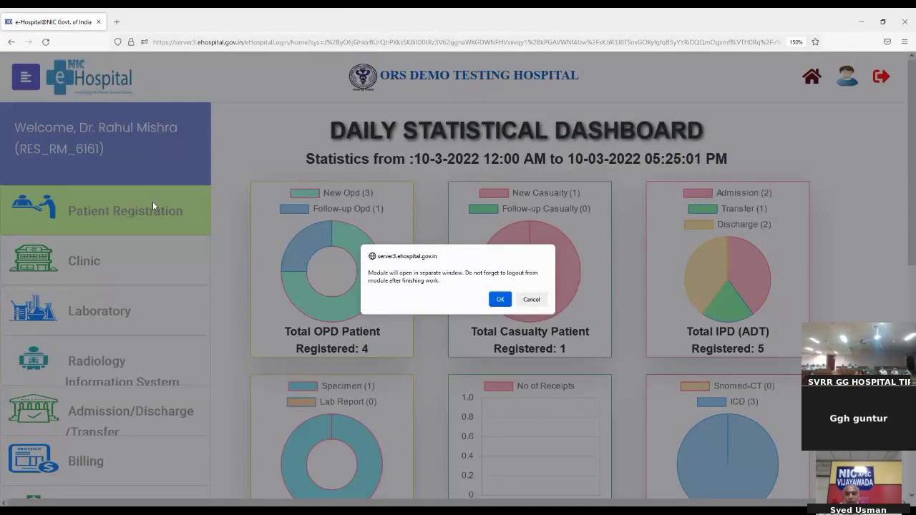
click(500, 299)
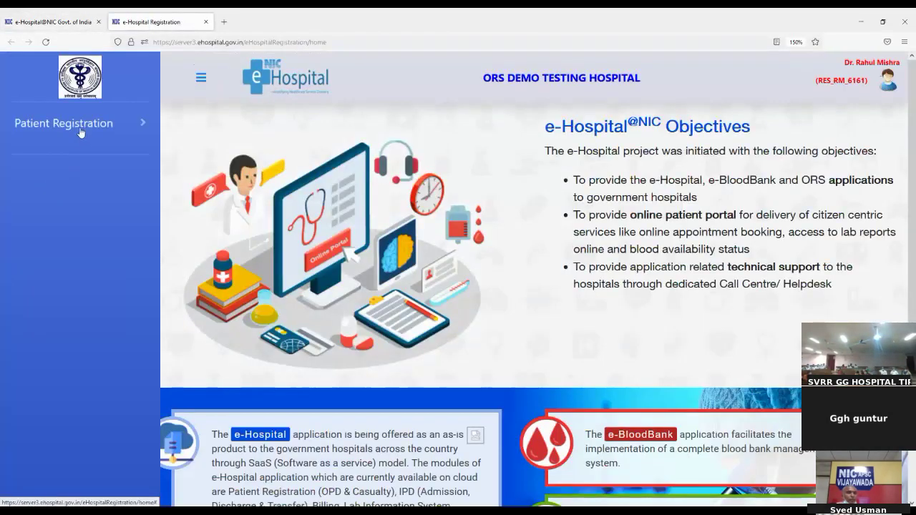
click(81, 132)
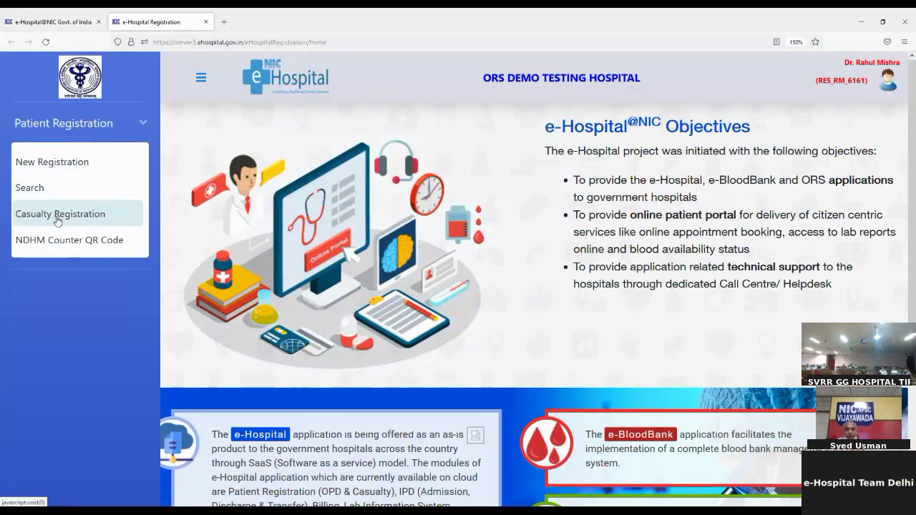
click(57, 214)
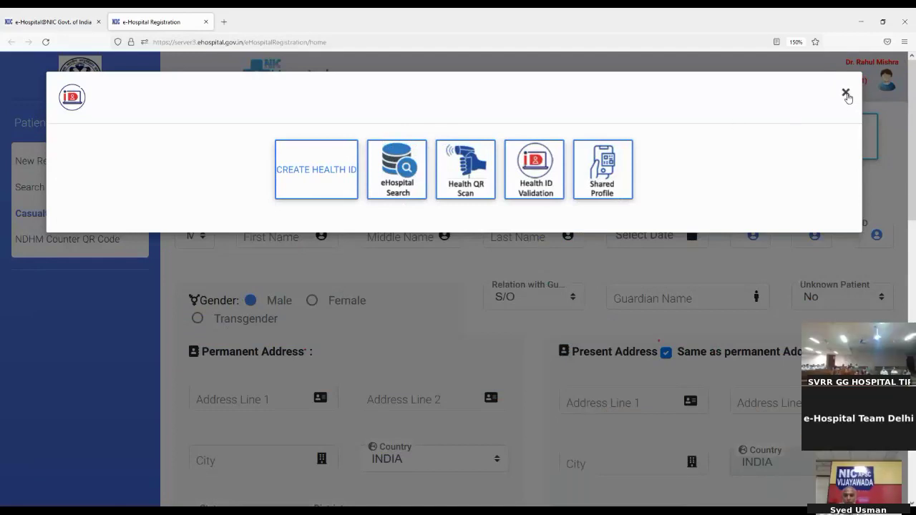
click(844, 94)
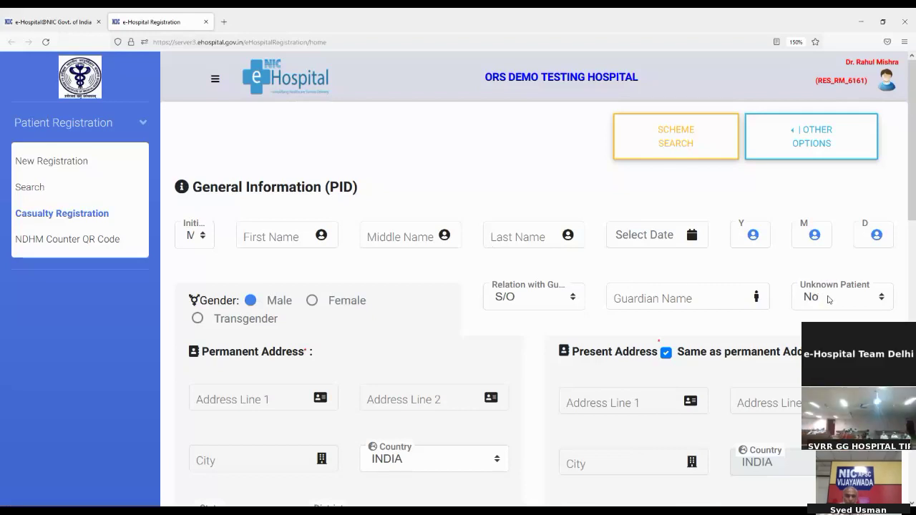
Set Unknown Patient to Yes, auto-filling names, guardian and address as Unknown.
click(828, 299)
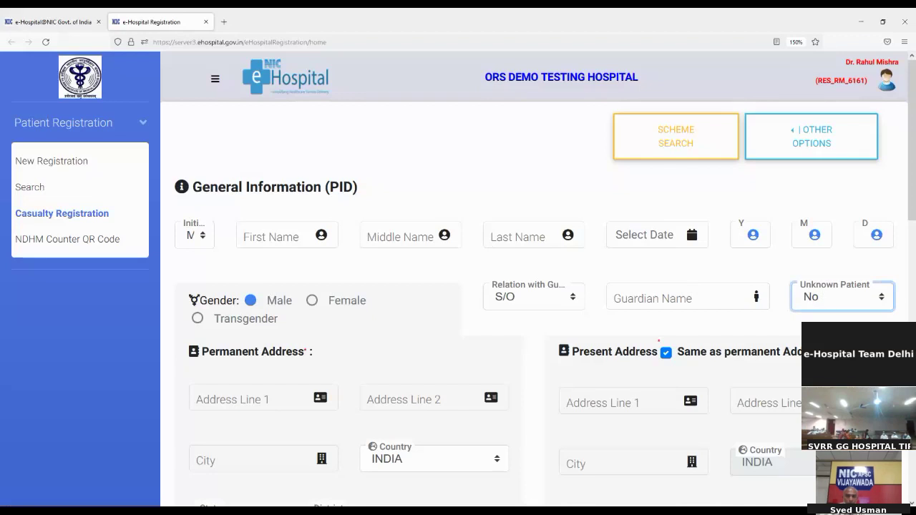
drag(806, 284, 848, 284)
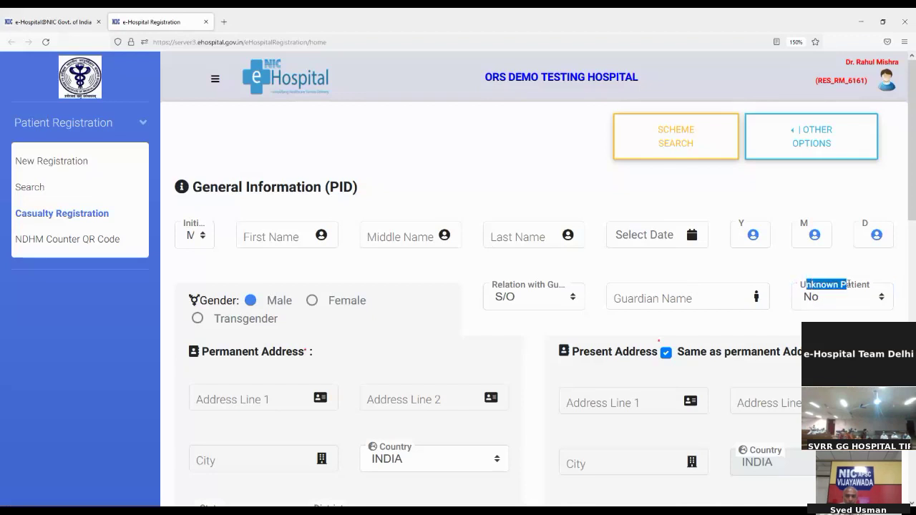
click(829, 309)
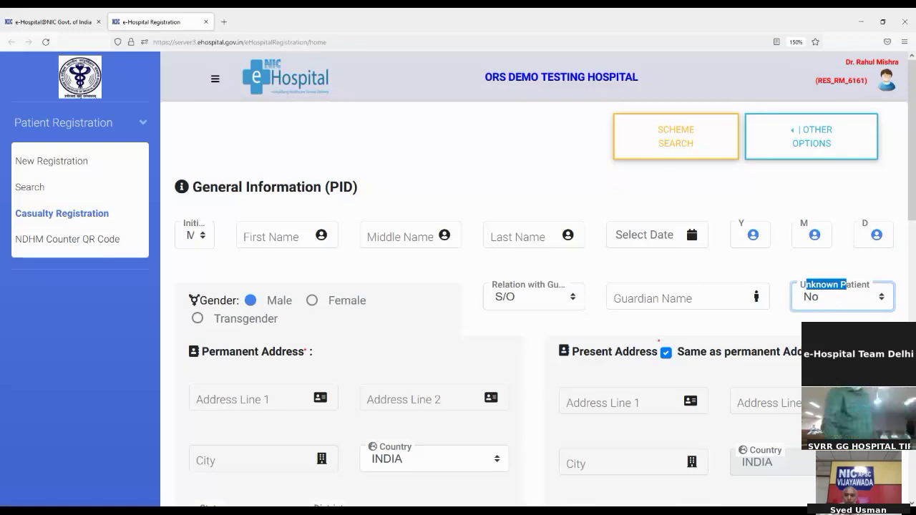
key(Down)
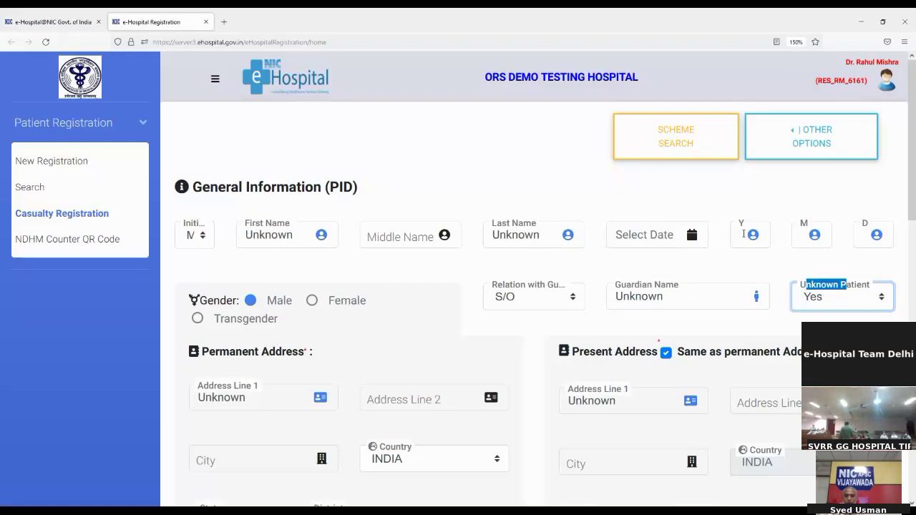
click(741, 234)
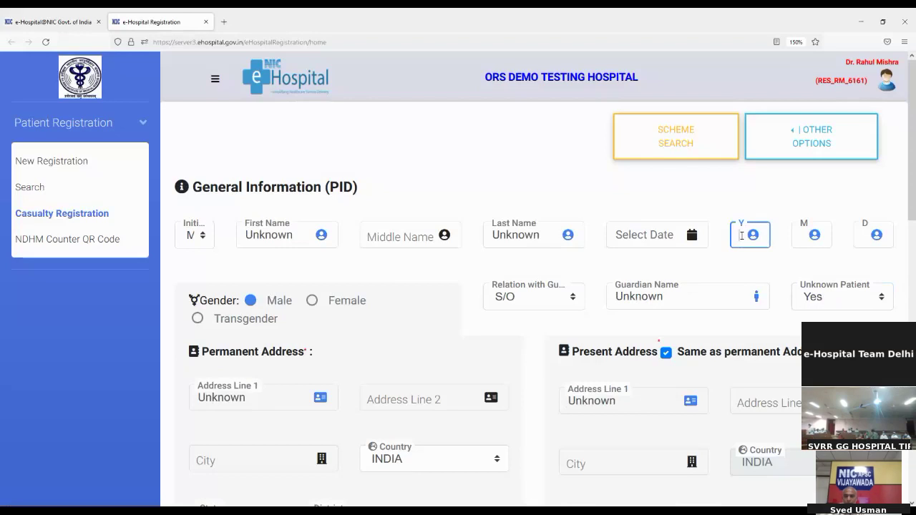
Set Brought By to Others and, under Details, Brought Dead to Yes.
scroll(742, 236, down, 5)
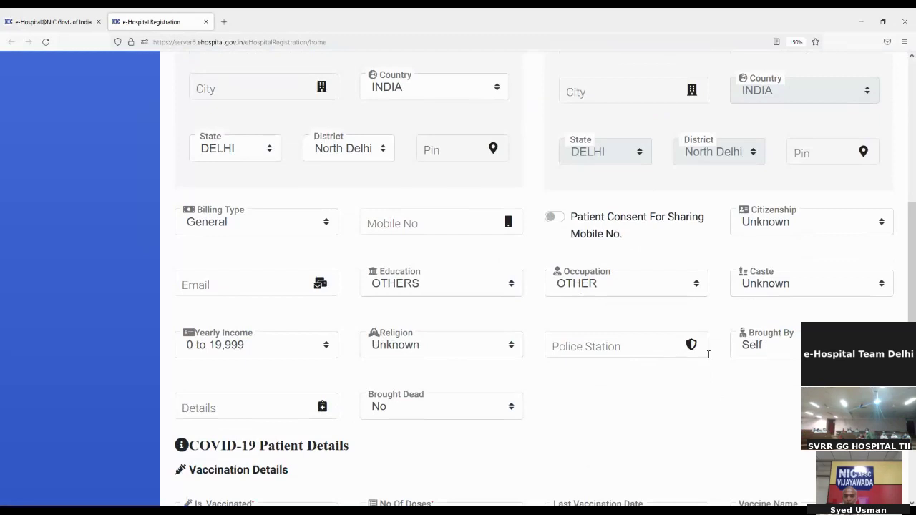
click(811, 345)
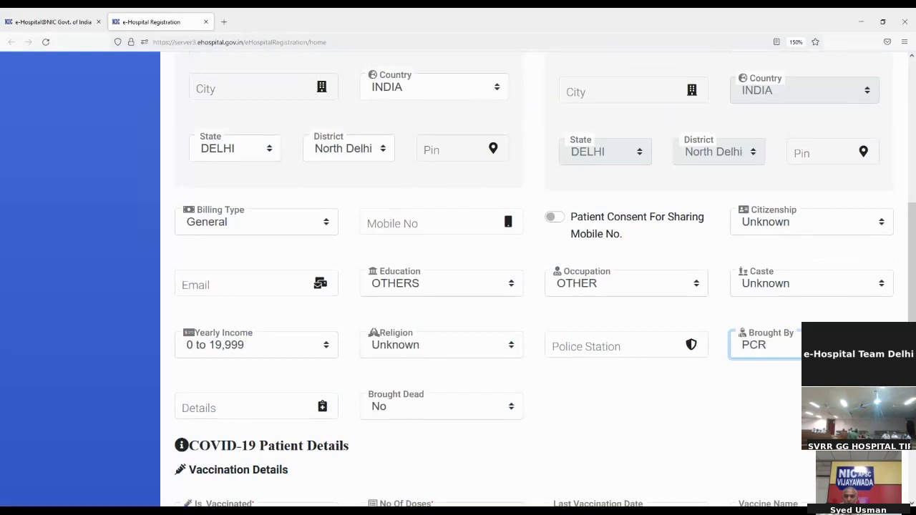
click(783, 181)
click(280, 403)
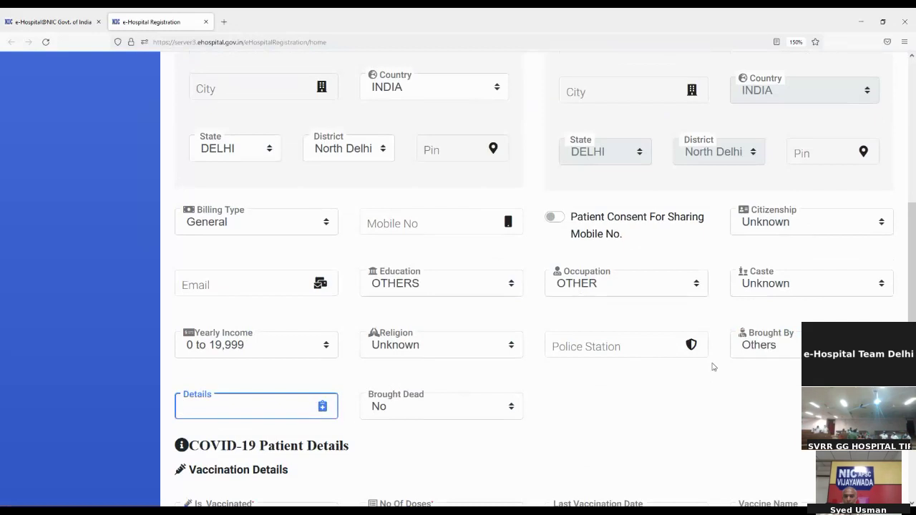
scroll(712, 367, down, 3)
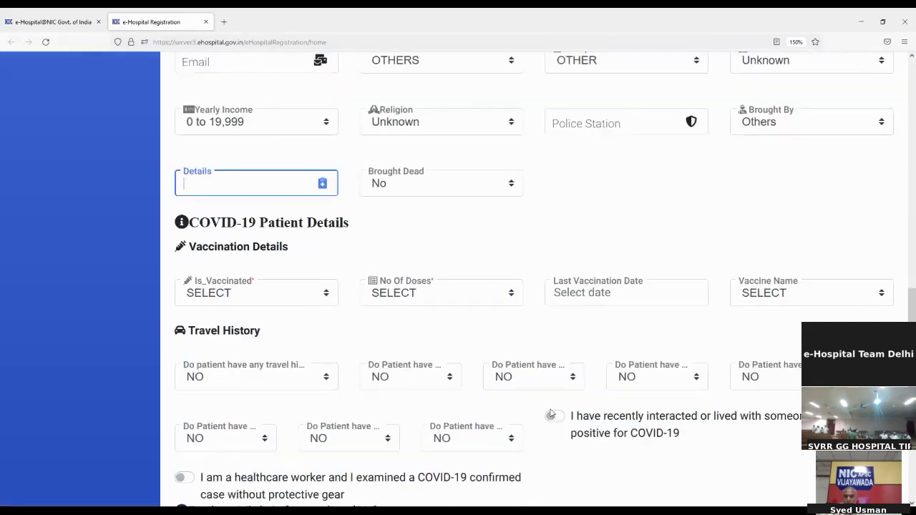
click(481, 185)
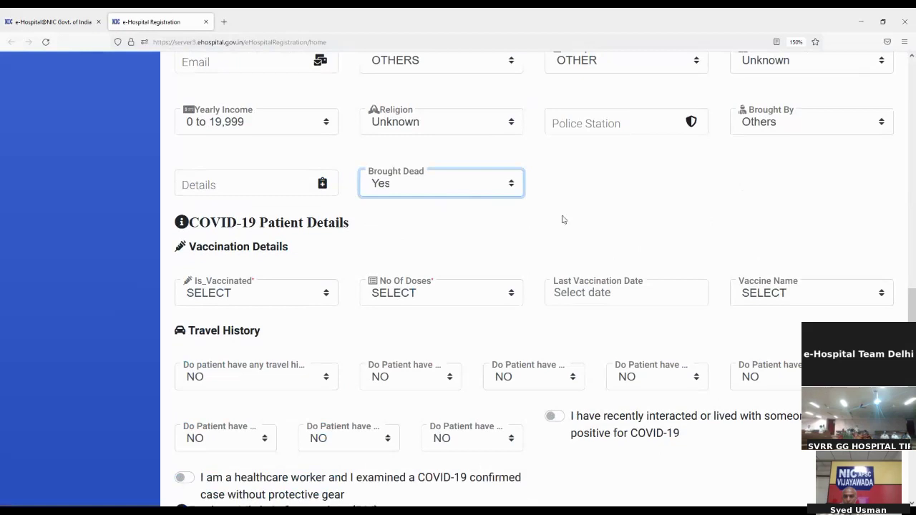
scroll(636, 224, down, 2)
click(419, 418)
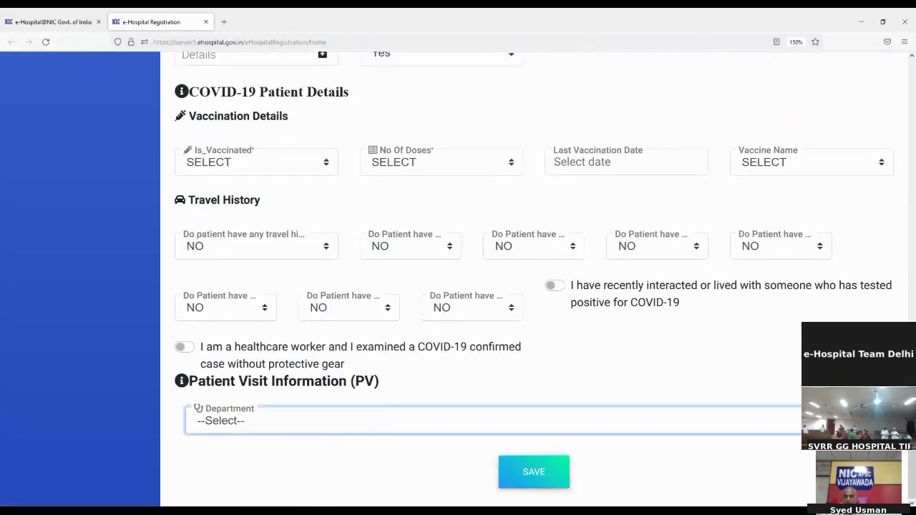
Choose the casualty department with Casualty Unit A and save, acknowledging the invalid-age alert.
click(272, 468)
scroll(516, 381, down, 3)
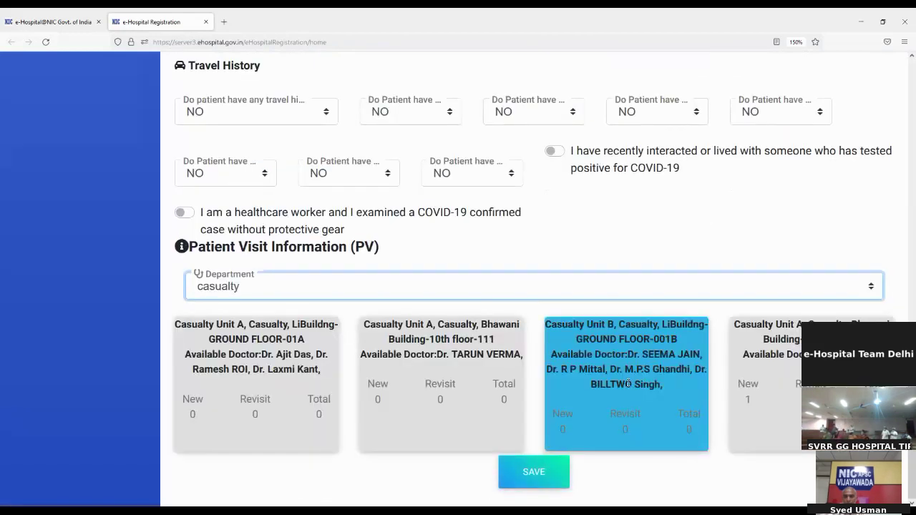
click(759, 361)
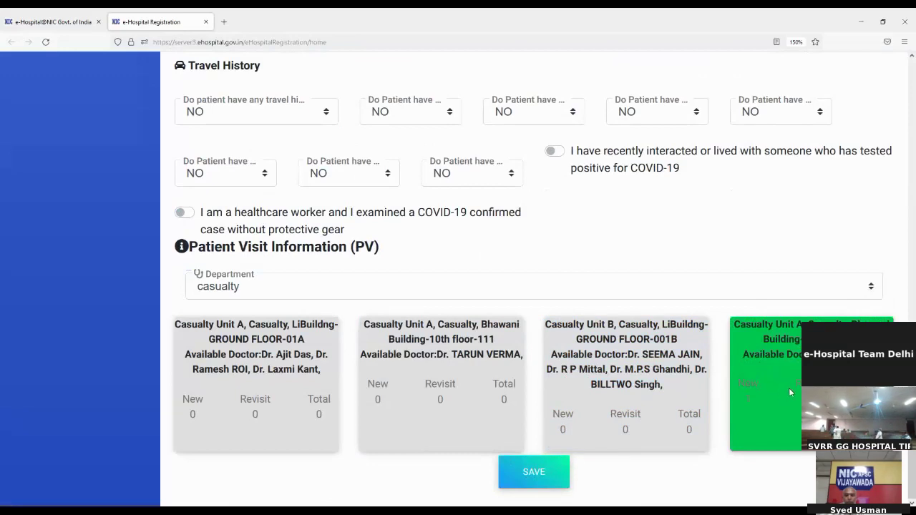
click(560, 487)
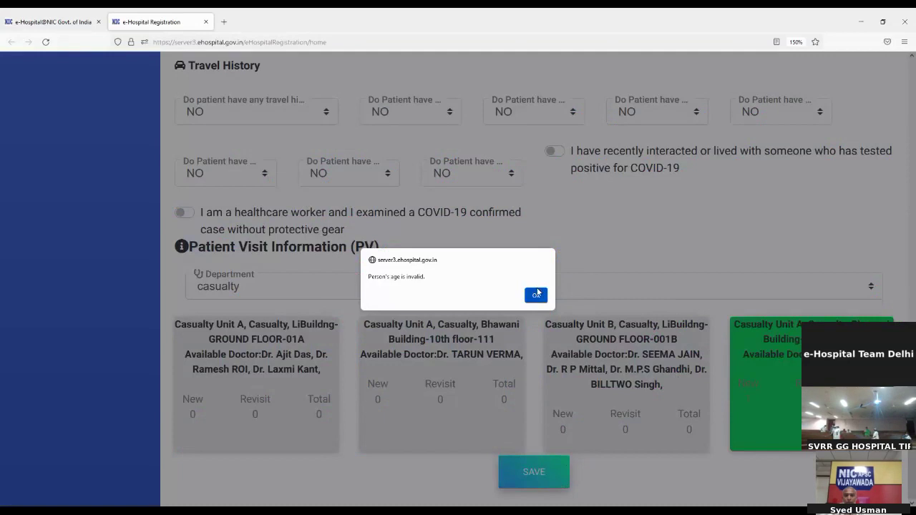
click(537, 296)
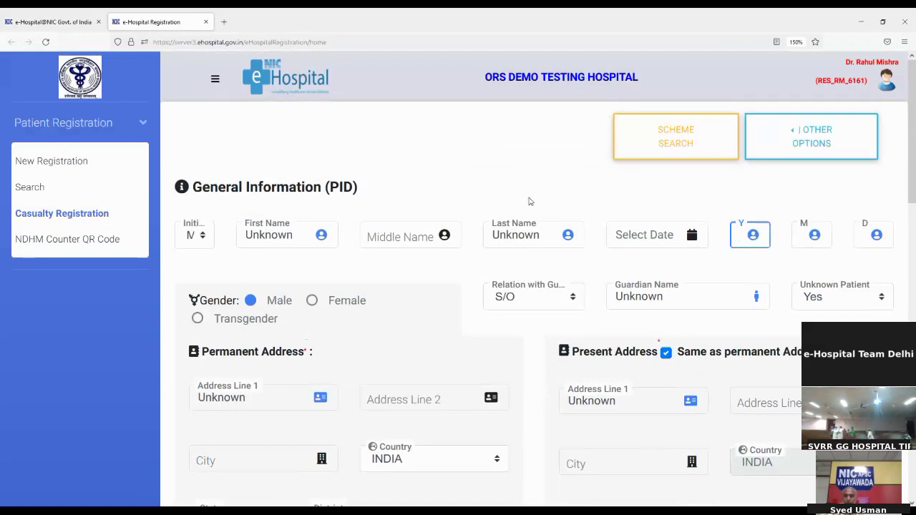
Reload and reopen a fresh Casualty Registration form with Unknown Patient set to Yes.
click(45, 42)
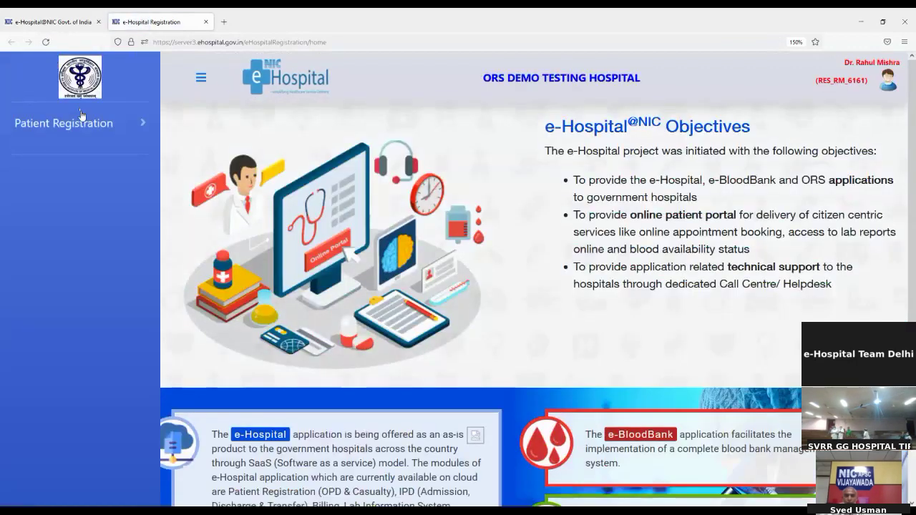
click(73, 123)
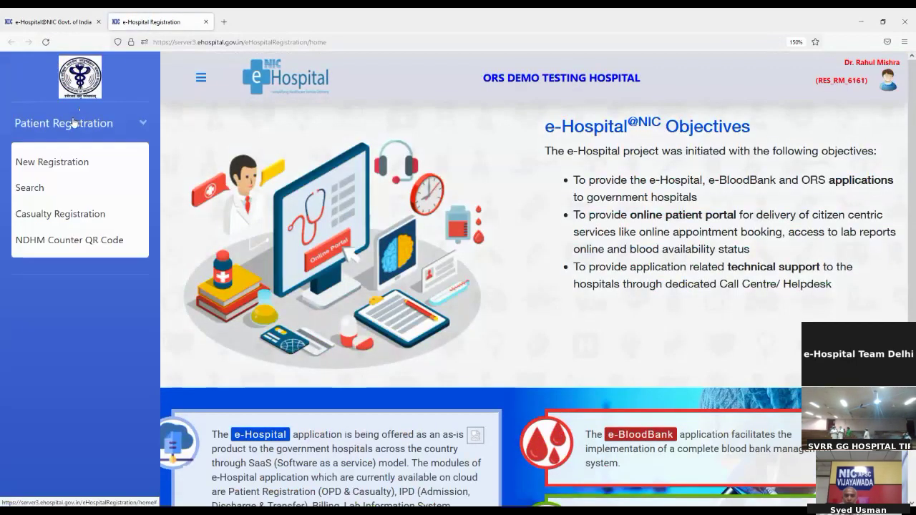
click(55, 224)
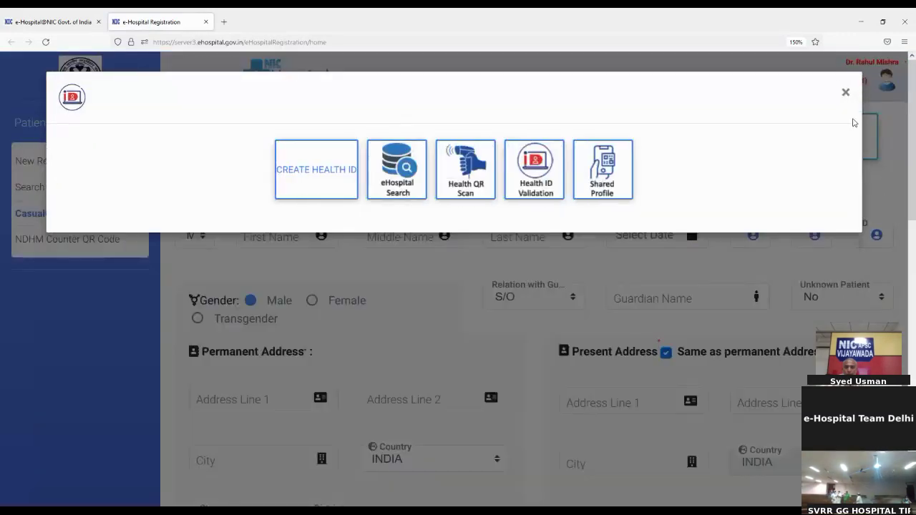
click(844, 92)
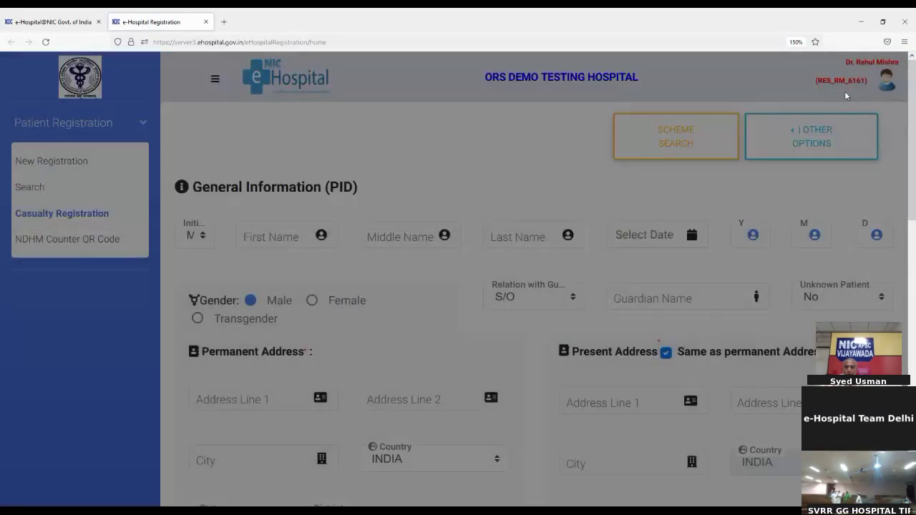
click(834, 304)
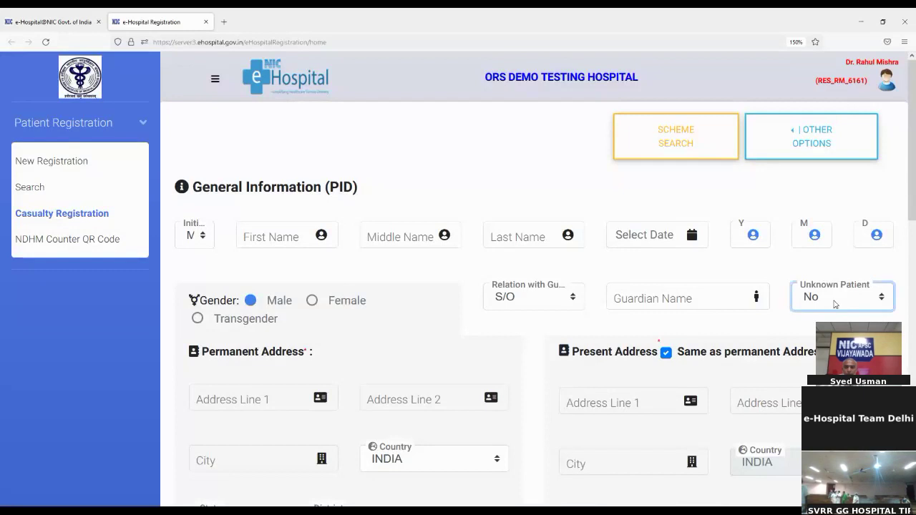
click(814, 330)
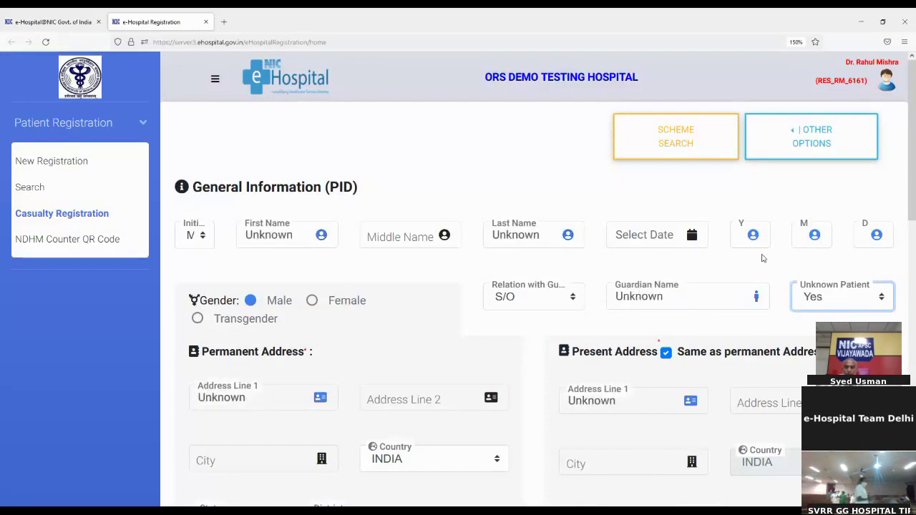
click(743, 238)
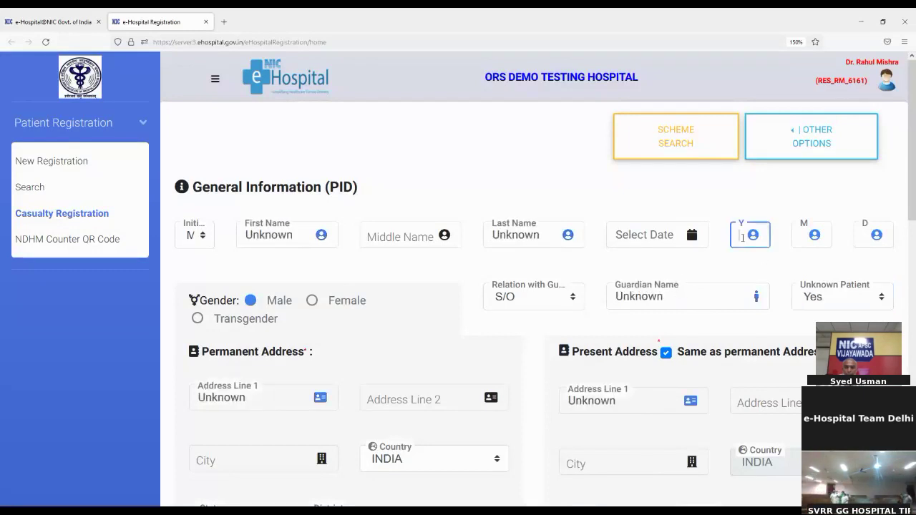